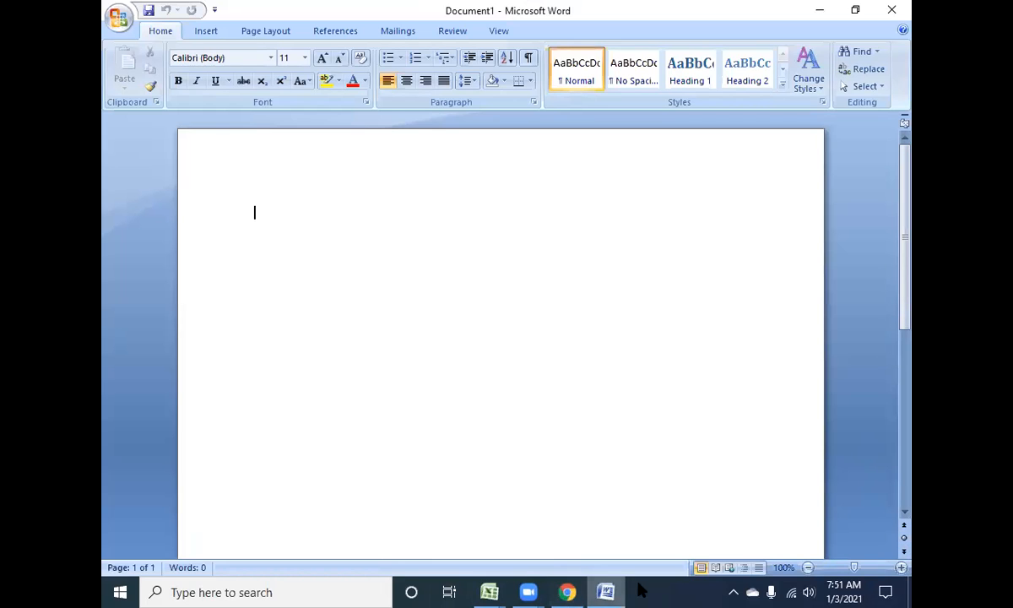
Step: Switch to Chrome to look at the Word topics in the CPTsyllabusFRO.pdf syllabus, and return to the blank Word document
left_click(567, 592)
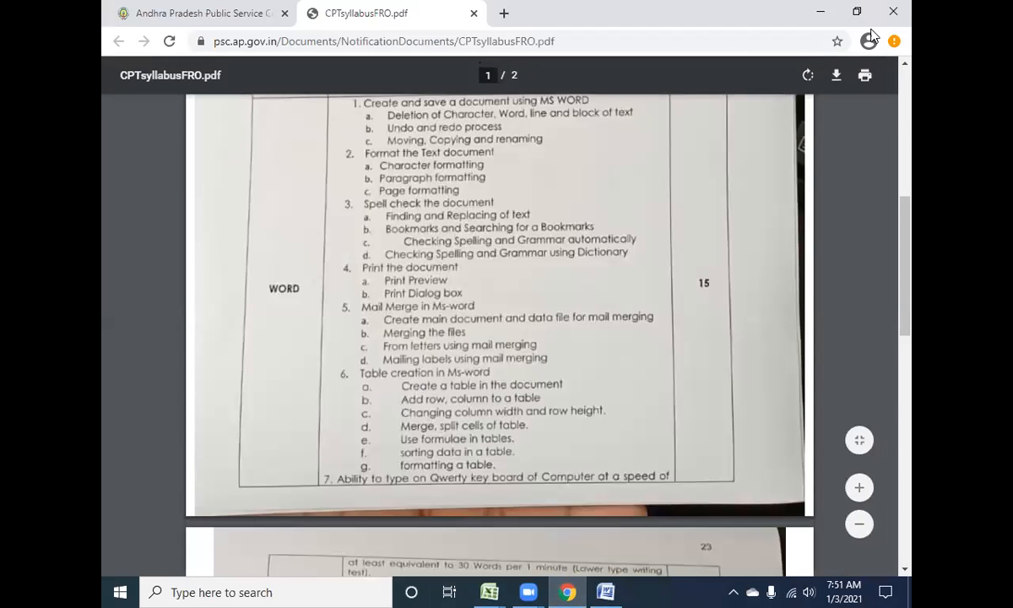
key("alt+Tab")
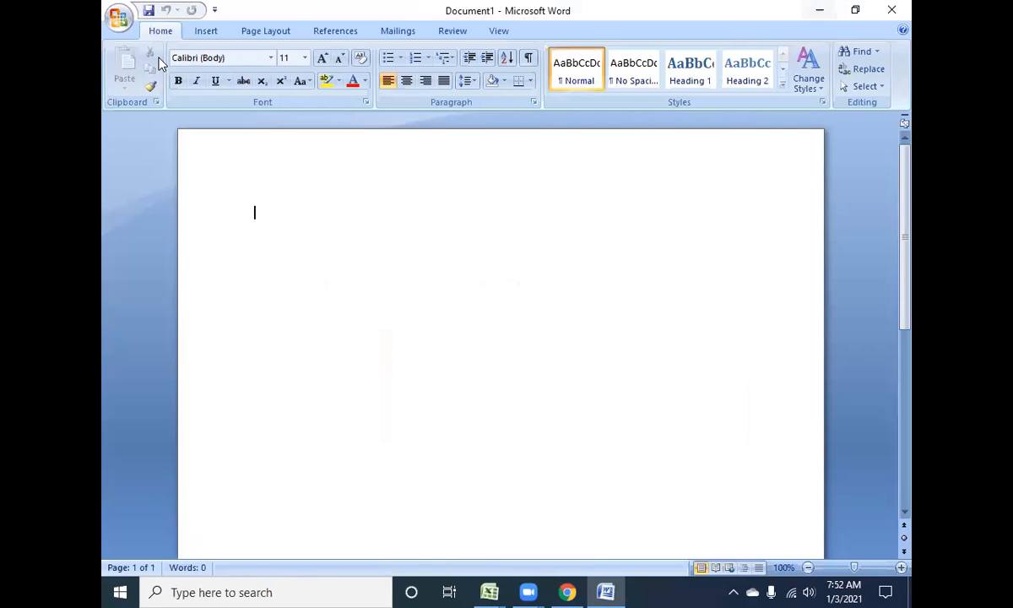
Step: Draw the outer frame of a table freehand across the upper part of the page with Draw Table
left_click(207, 32)
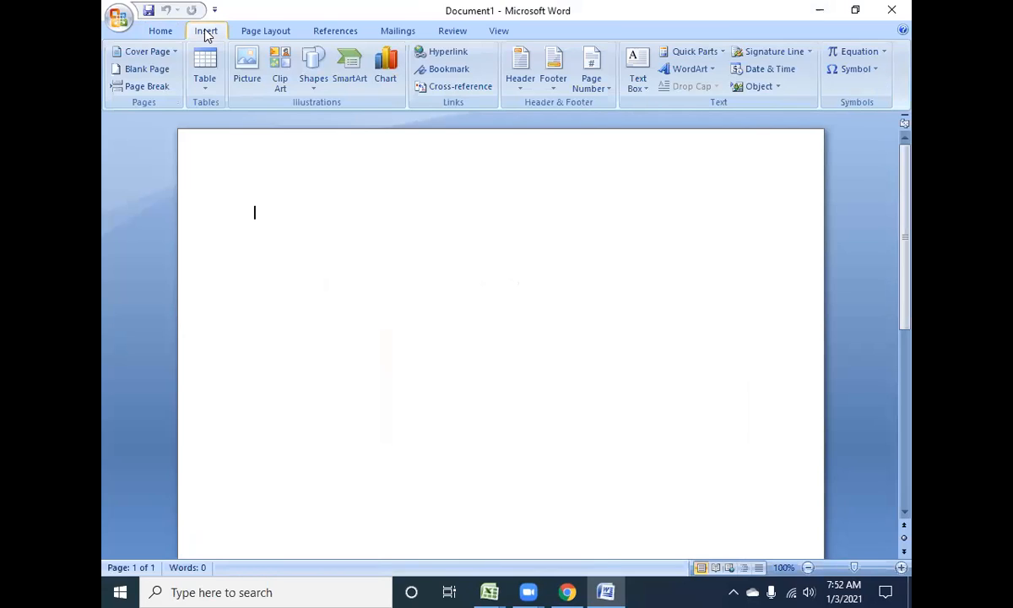
left_click(207, 95)
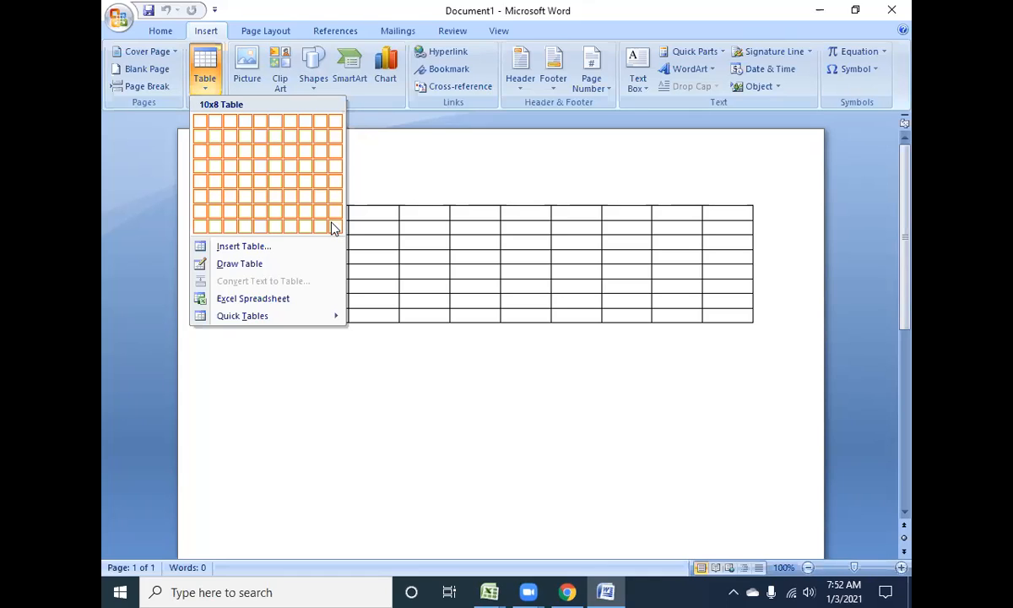
left_click(228, 264)
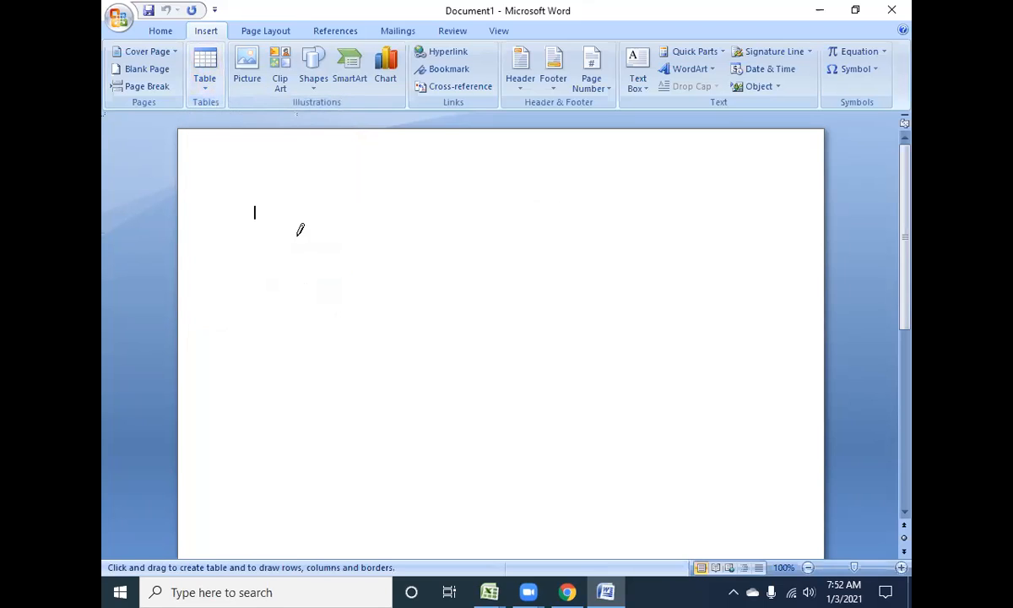
left_click_drag(269, 212, 696, 386)
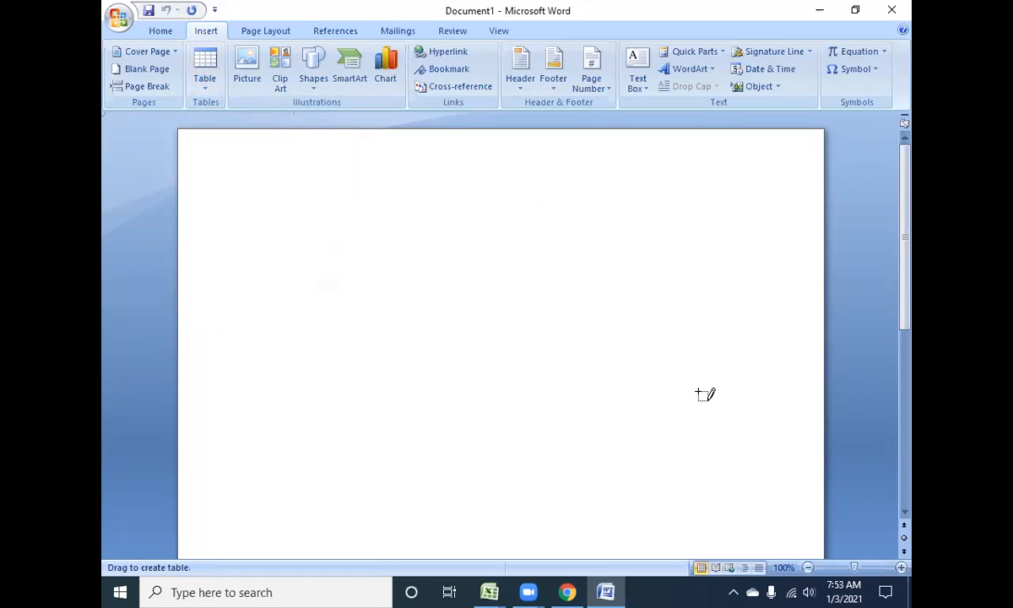
Step: Divide the drawn table with three vertical lines and several horizontal lines to form columns and unevenly split rows
left_click_drag(356, 296, 356, 363)
left_click_drag(494, 245, 494, 346)
left_click_drag(633, 242, 631, 376)
mouse_move(271, 289)
left_mouse_down()
mouse_move(658, 291)
mouse_move(646, 317)
mouse_move(676, 320)
left_mouse_up()
left_click_drag(357, 246, 608, 247)
mouse_move(272, 338)
left_mouse_down()
mouse_move(544, 335)
mouse_move(591, 346)
left_mouse_up()
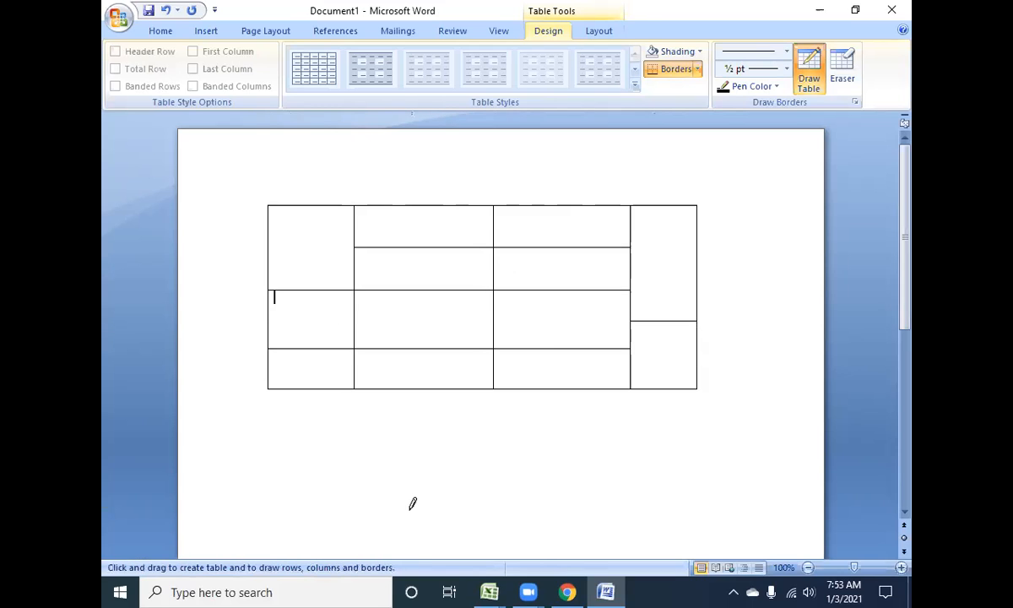
Step: Undo all the drawn lines and the table frame to return to an empty page
key("ctrl+z")
key("ctrl+z")
key("ctrl+z")
key("ctrl+z")
key("ctrl+z")
key("ctrl+z")
key("ctrl+z")
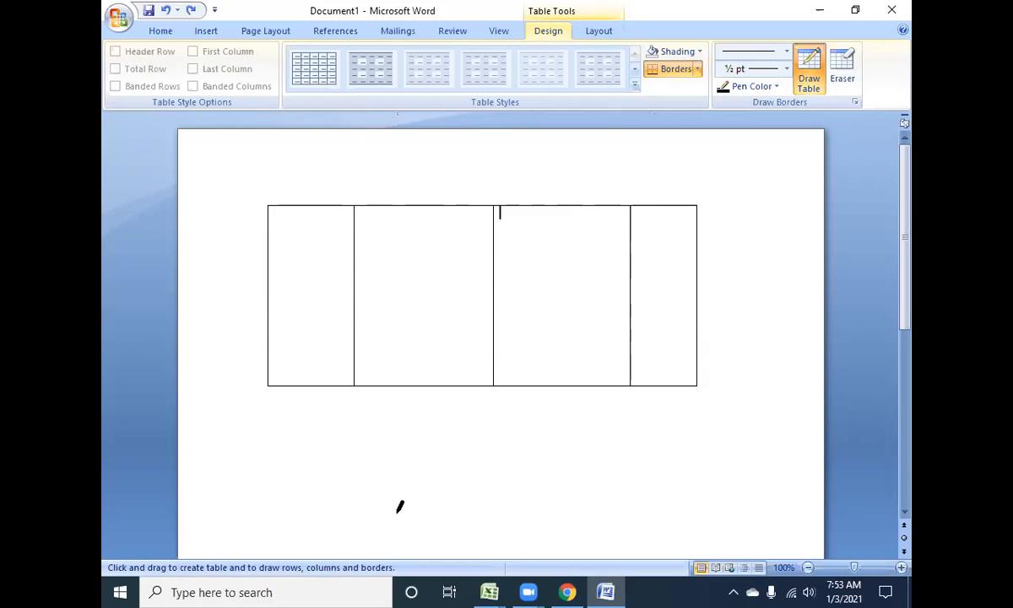
key("ctrl+z")
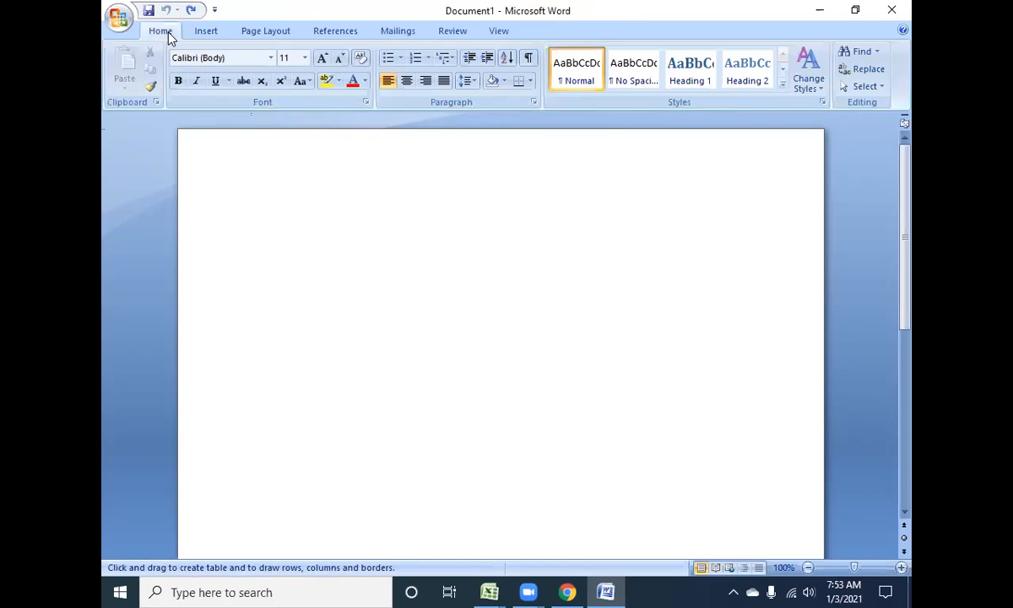
Step: Try embedding an Excel spreadsheet reduced to three columns by two rows, and undo the insertion
left_click(206, 30)
left_click(204, 68)
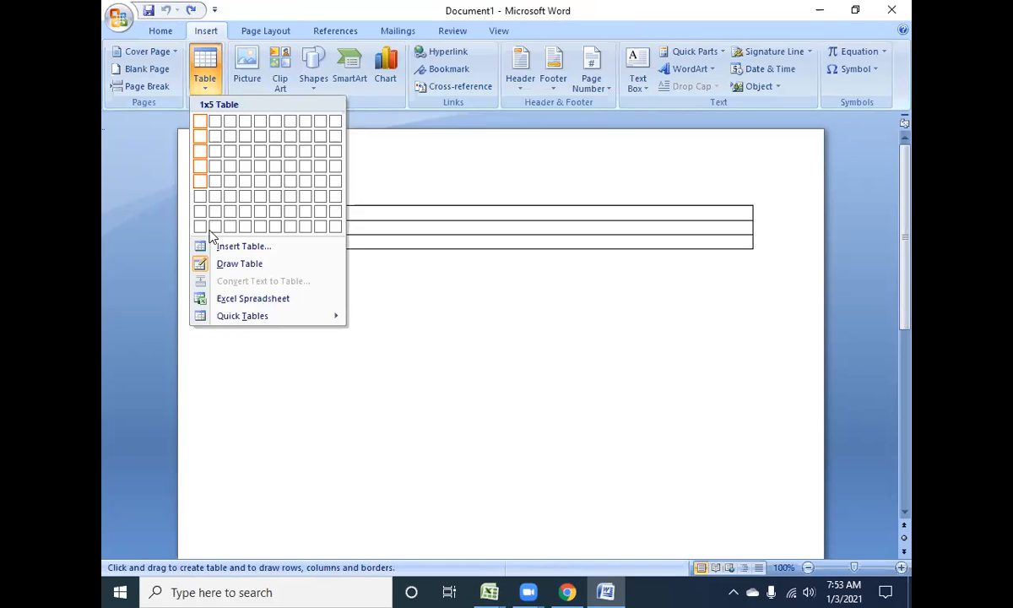
left_click(252, 301)
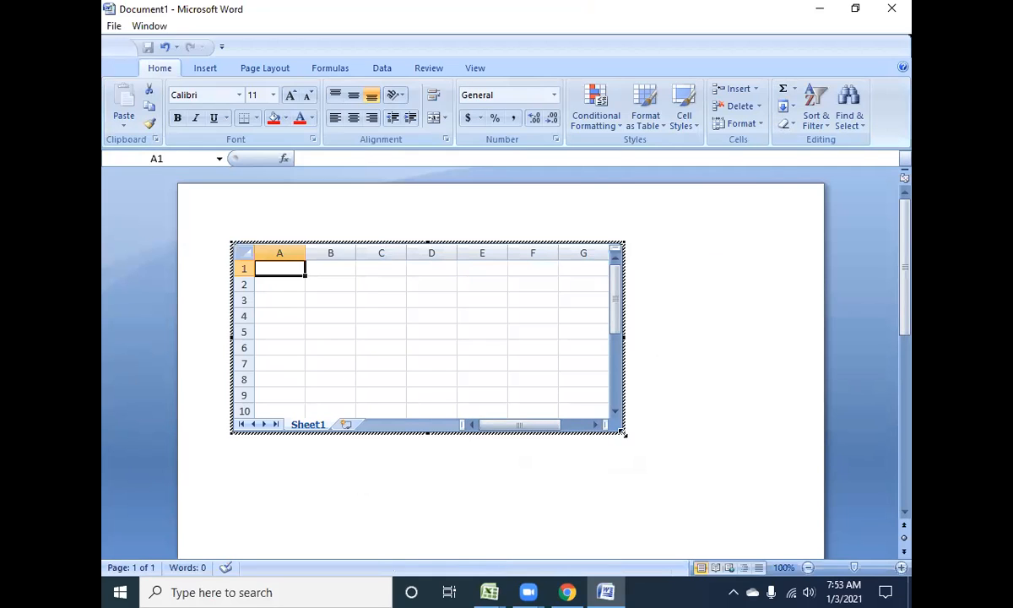
left_click_drag(623, 432, 433, 316)
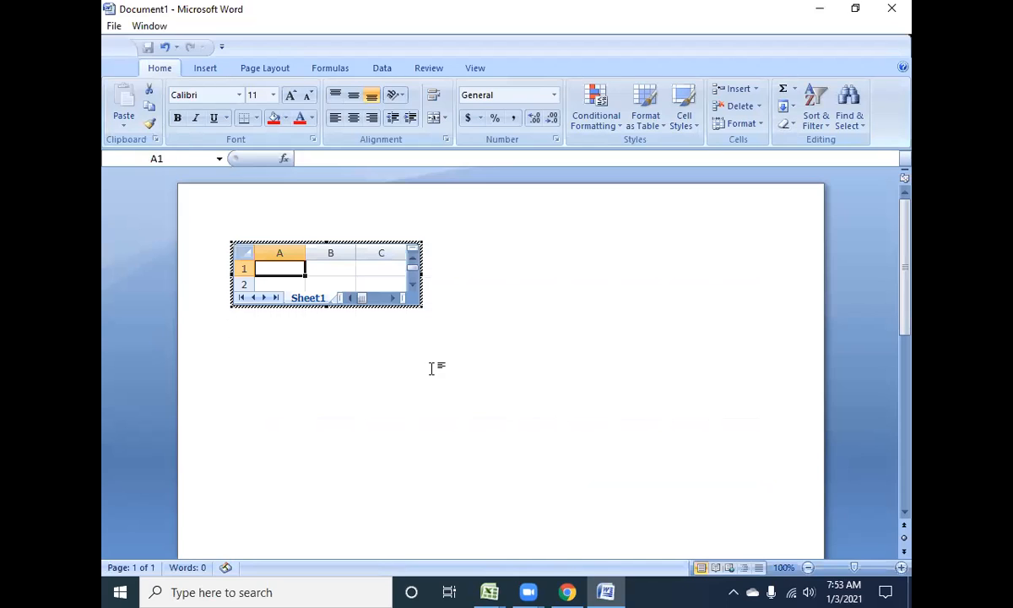
left_click(428, 324)
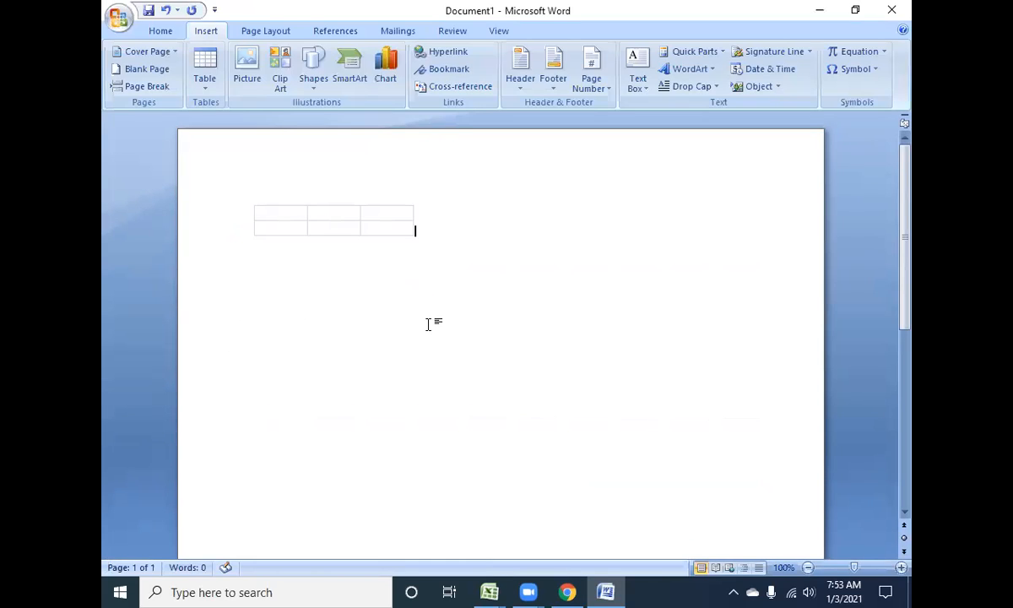
key("ctrl+z")
Step: Insert the Tabular List quick table into the document
left_click(205, 74)
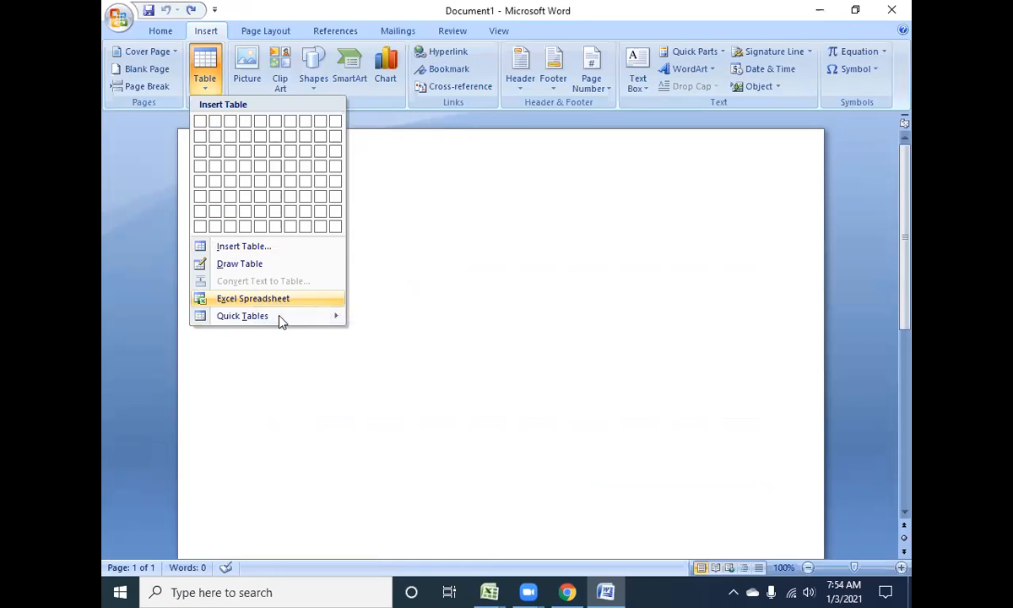
mouse_move(282, 325)
scroll(446, 363, "down", 5)
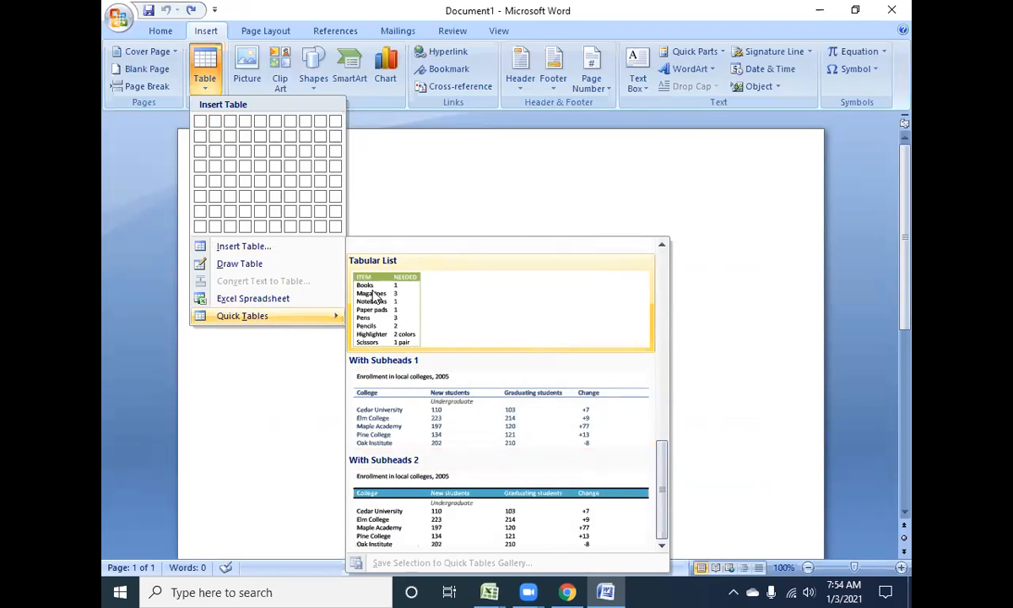
left_click(374, 295)
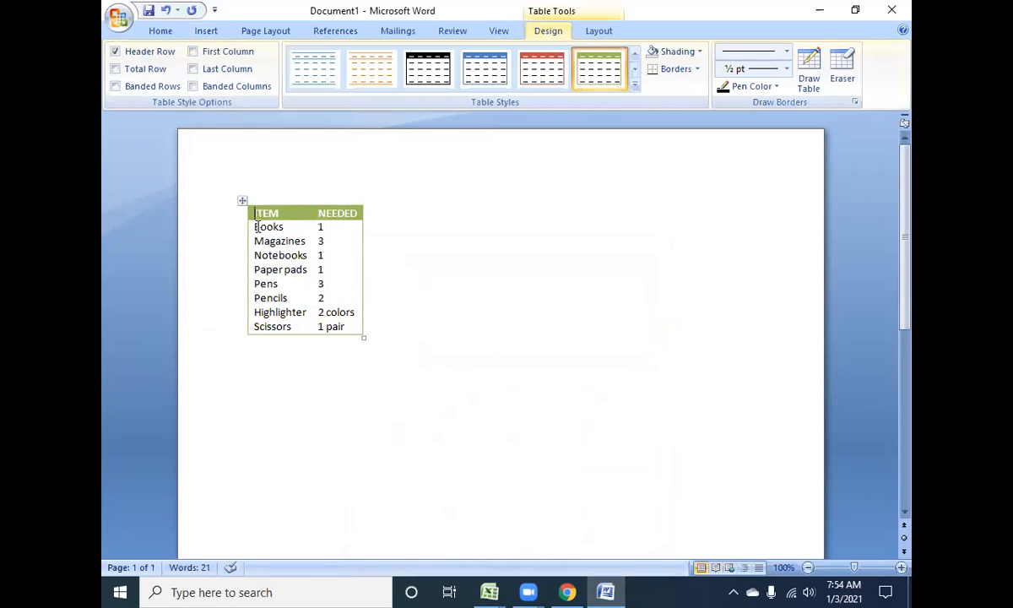
Step: Try selecting the item and quantity text in the Books row for replacement, and undo the quick table insertion
left_click(245, 226)
left_click(285, 226)
double_click(285, 226)
double_click(322, 226)
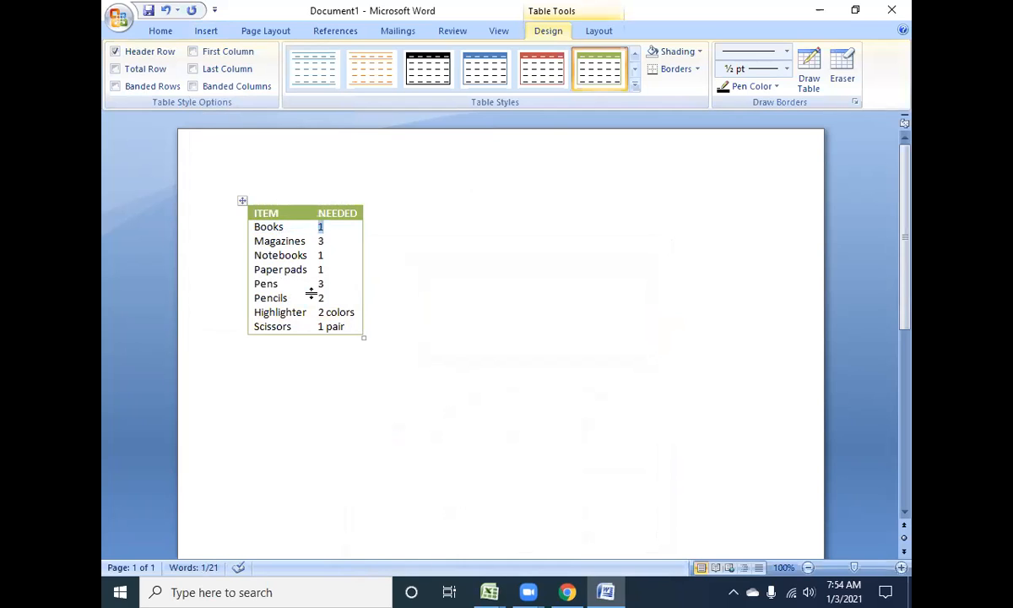
left_click_drag(287, 226, 252, 228)
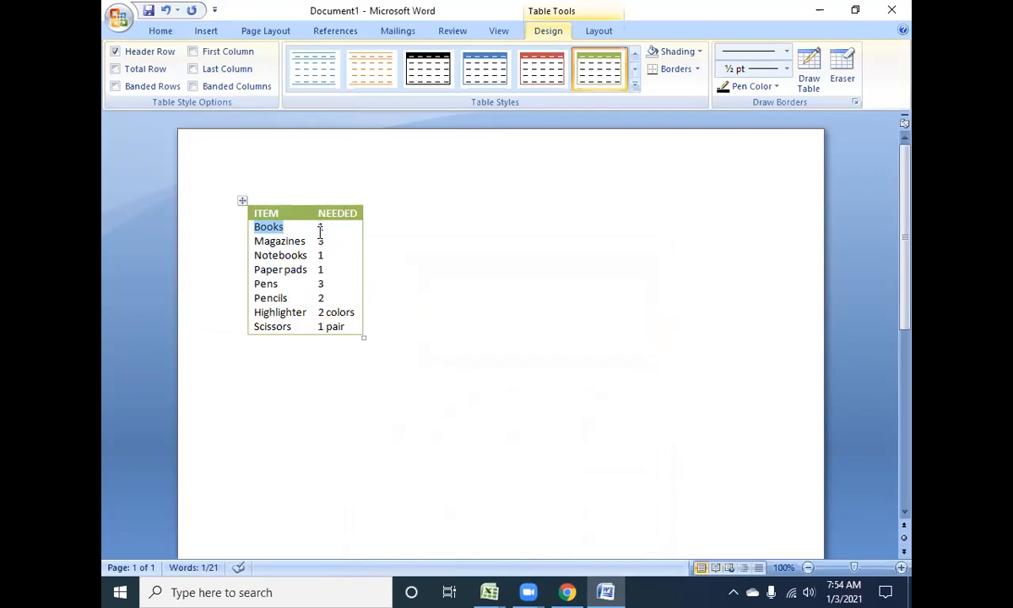
left_click_drag(319, 228, 334, 231)
key("ctrl+z")
Step: Insert a table with 10 columns and 20 rows by entering its dimensions, and undo it
left_click(205, 31)
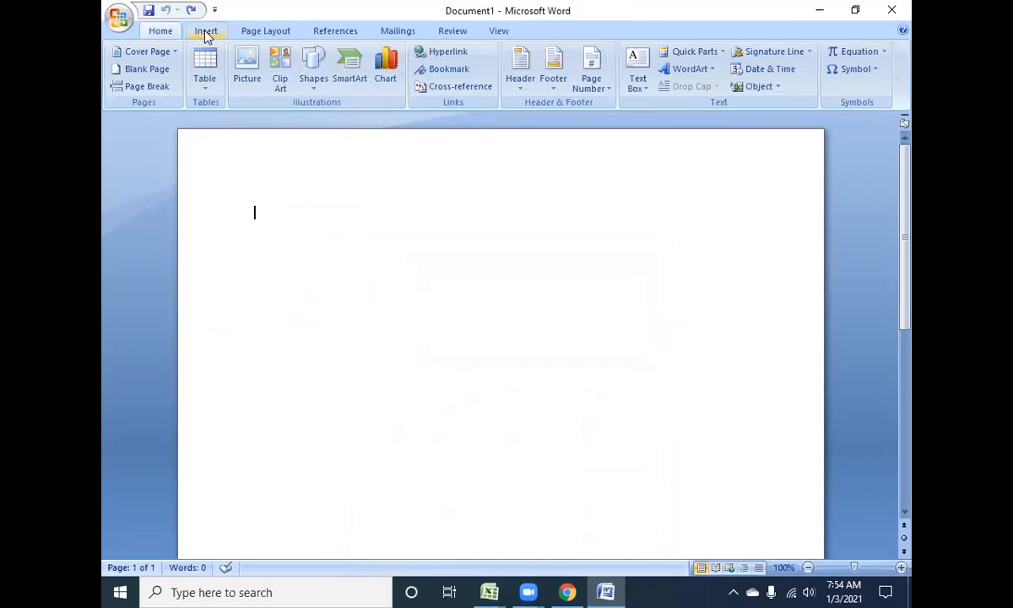
left_click(205, 76)
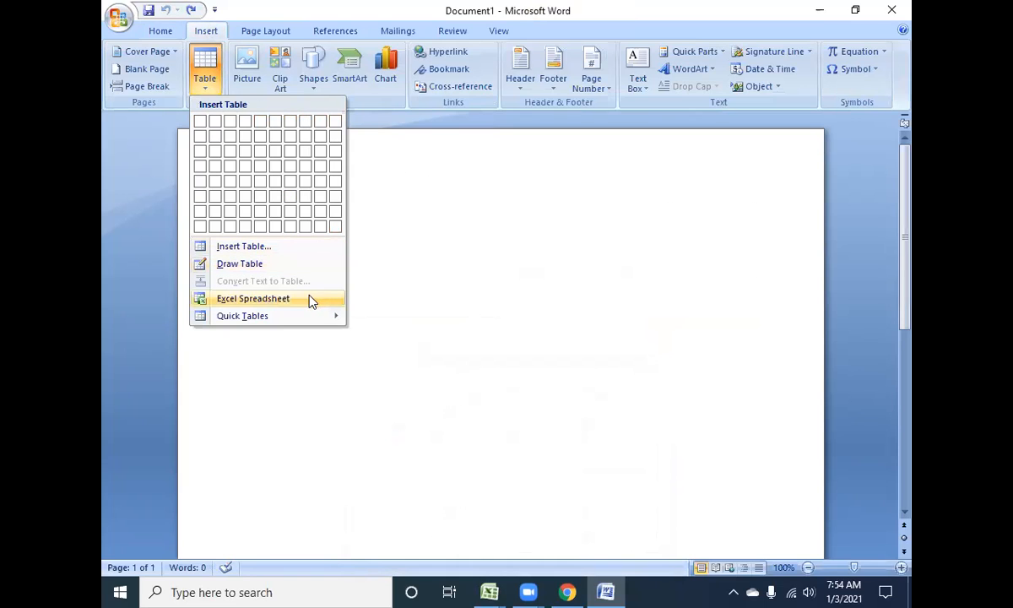
mouse_move(304, 320)
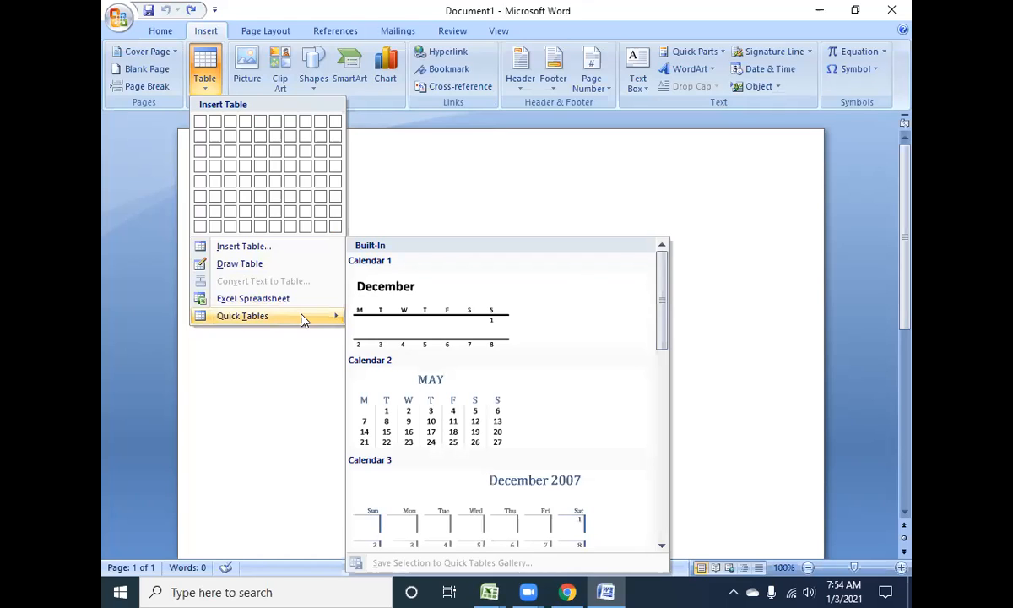
left_click(267, 246)
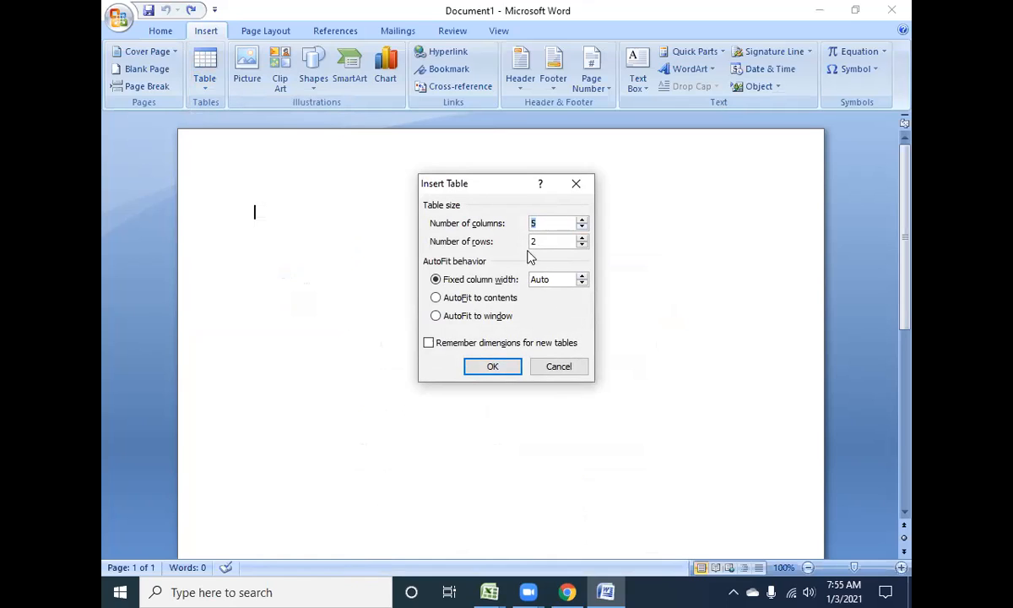
left_click_drag(549, 243, 531, 246)
left_click_drag(547, 225, 484, 236)
type("10")
key("Tab")
type("20")
left_click(501, 365)
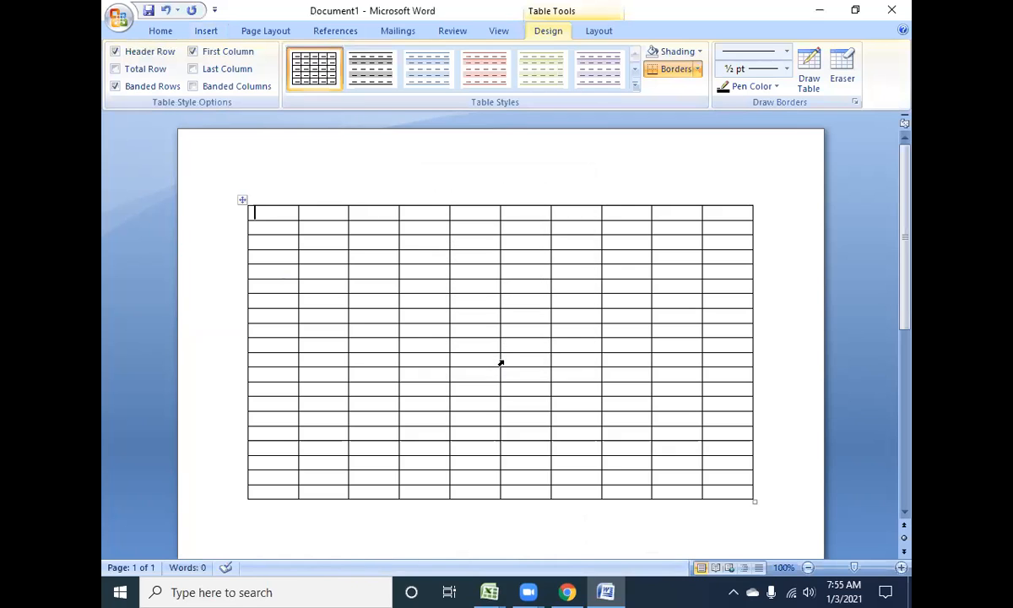
key("ctrl+z")
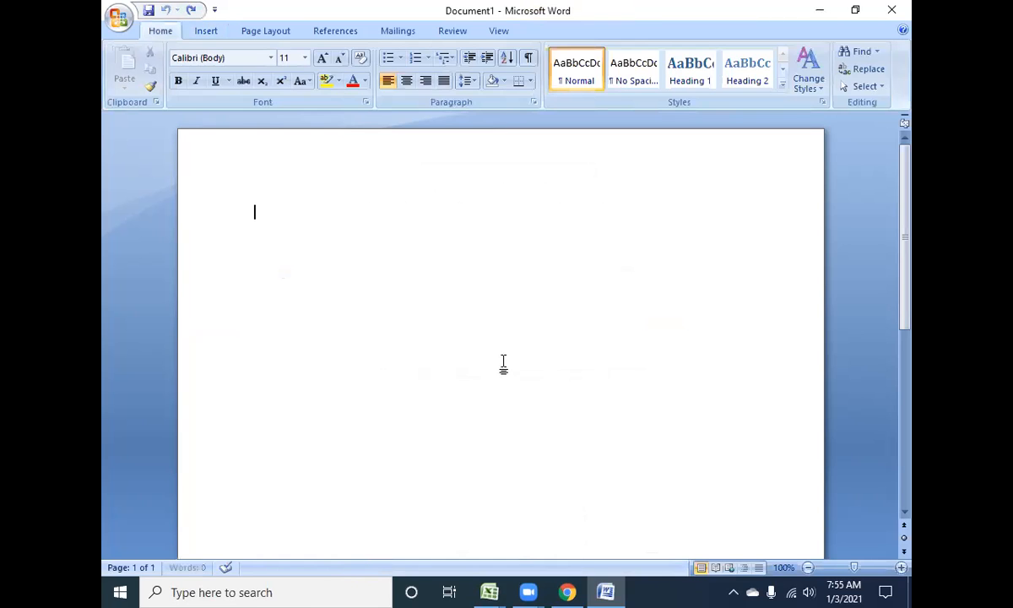
Step: Insert a table with 50 columns and the default 2 rows, and undo it
left_click(206, 31)
left_click(204, 66)
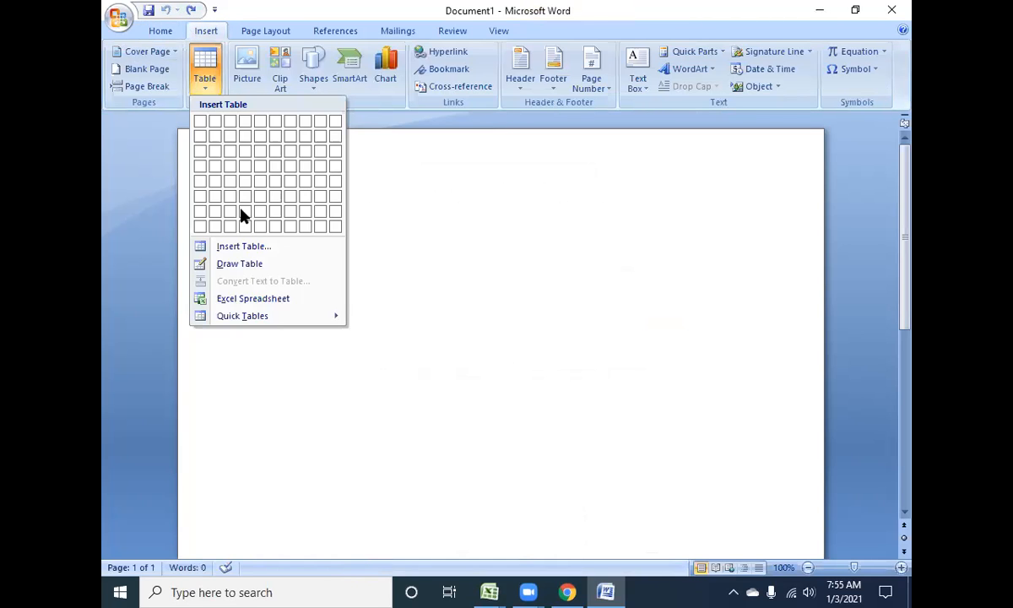
left_click(246, 247)
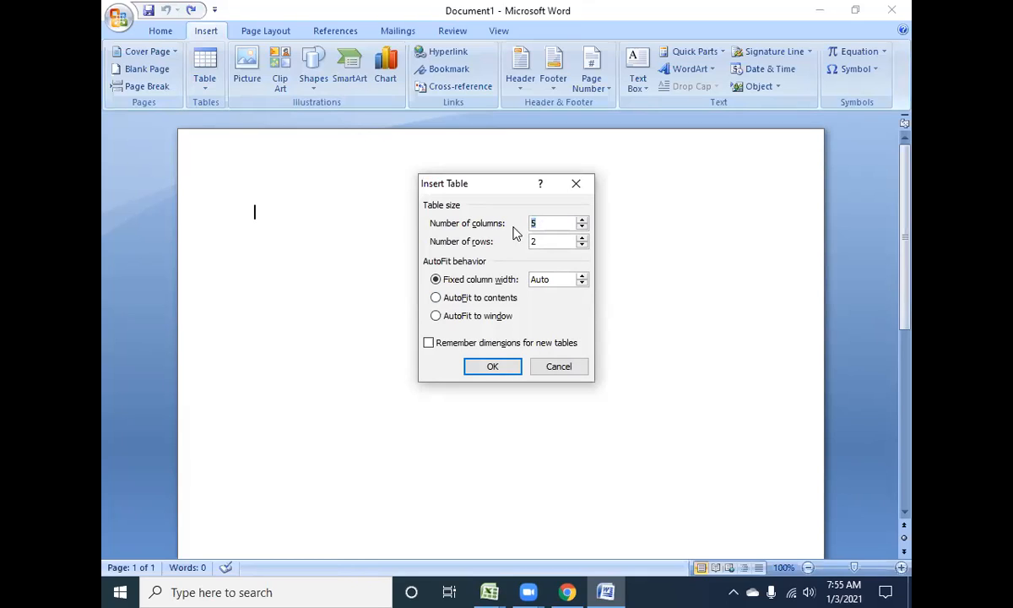
type("50")
key("Return")
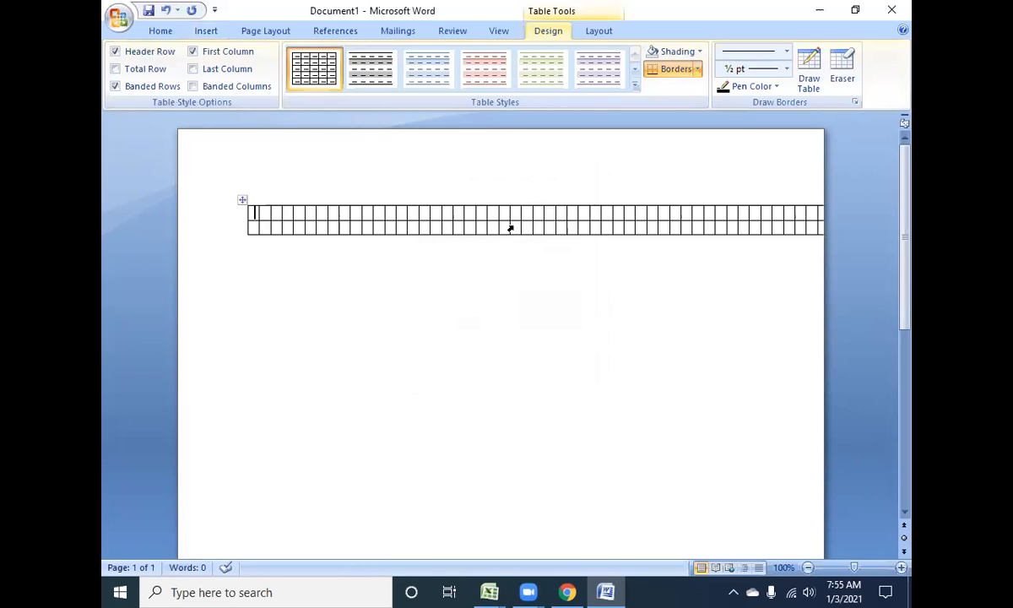
key("ctrl+z")
Step: Open the Insert Table dialog for a new table on the empty page
left_click(206, 31)
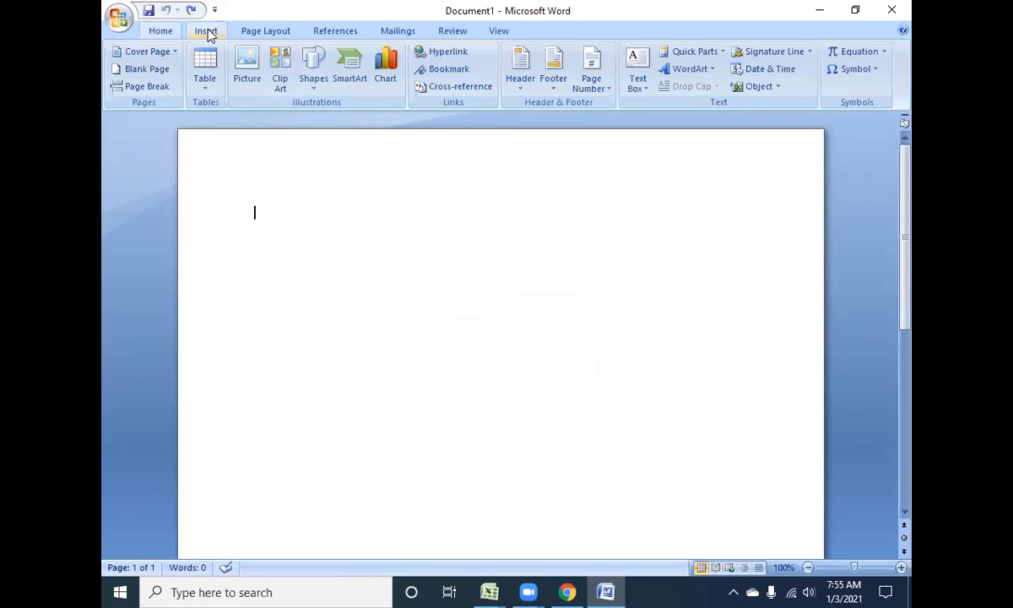
left_click(201, 85)
left_click(244, 246)
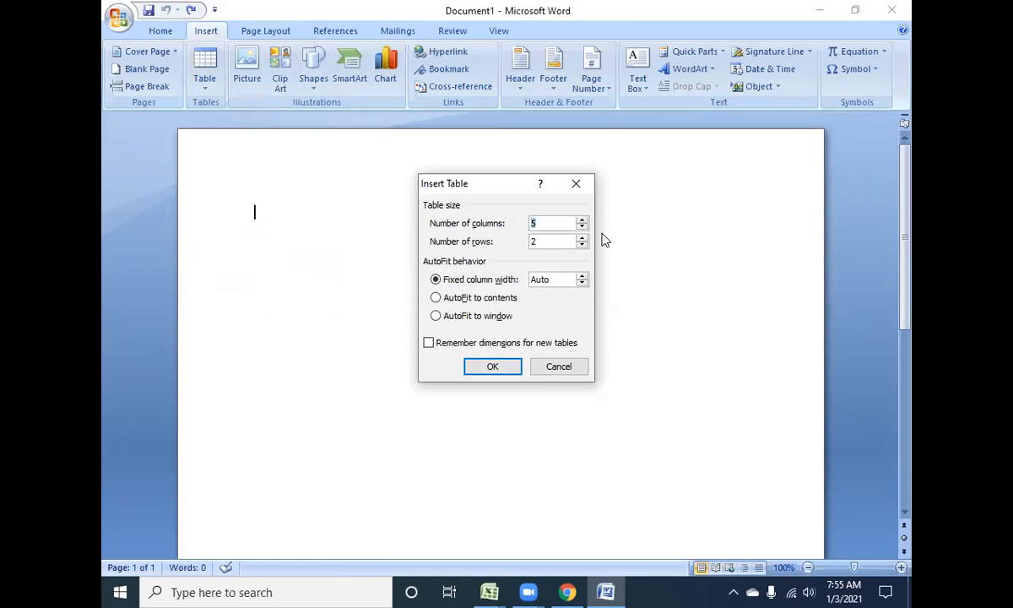
Step: Try to create the table with 64 columns, and dismiss the resulting message
type("64")
key("Return")
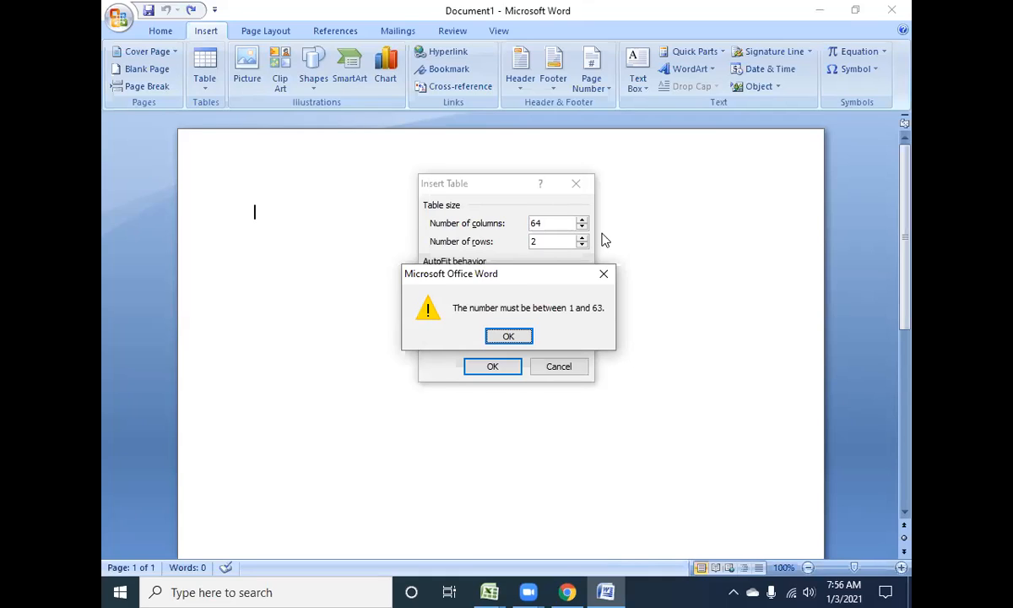
key("Return")
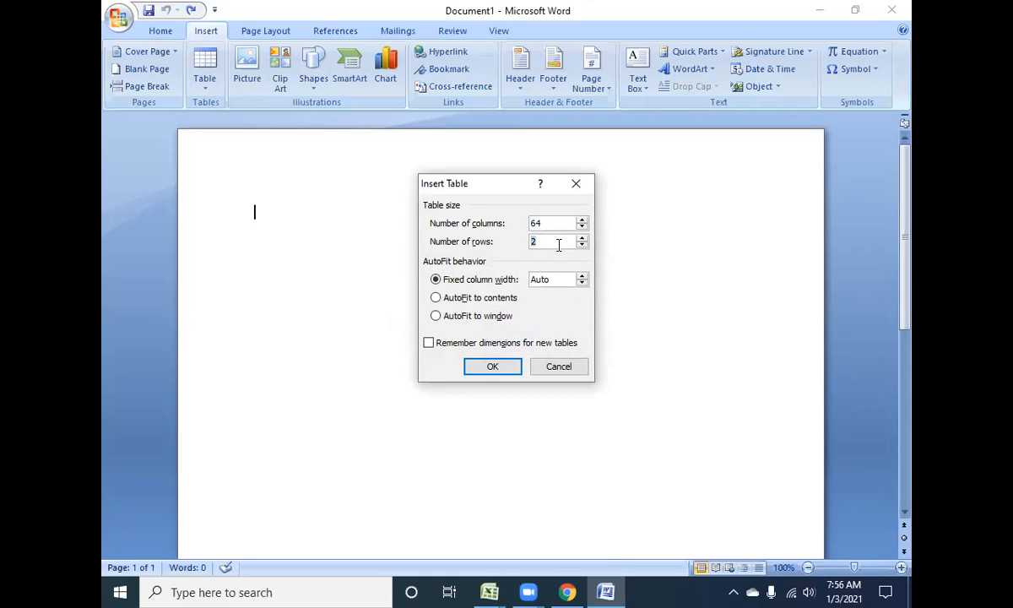
Step: Set the table size to 5 columns and 5 rows, and insert the table
type("10")
key("Tab")
key("shift+Tab")
type("5")
key("Tab")
type("5")
left_click(510, 366)
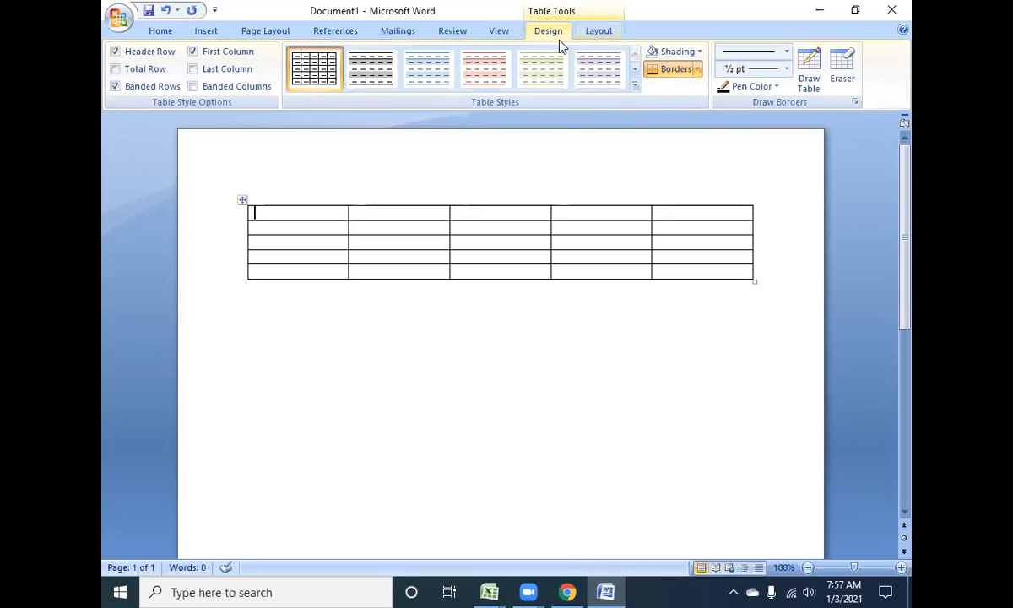
Step: Compare the table's design and layout commands, leave the table, and place the cursor in the first cell of its third row
left_click(595, 33)
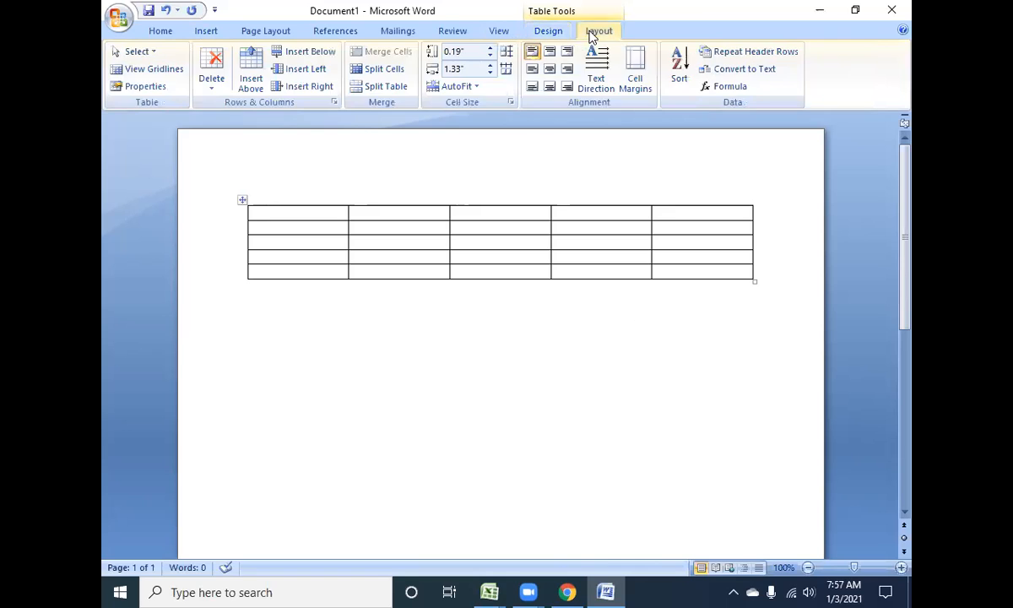
left_click(555, 37)
left_click(599, 35)
left_click(544, 35)
left_click(596, 36)
left_click(524, 330)
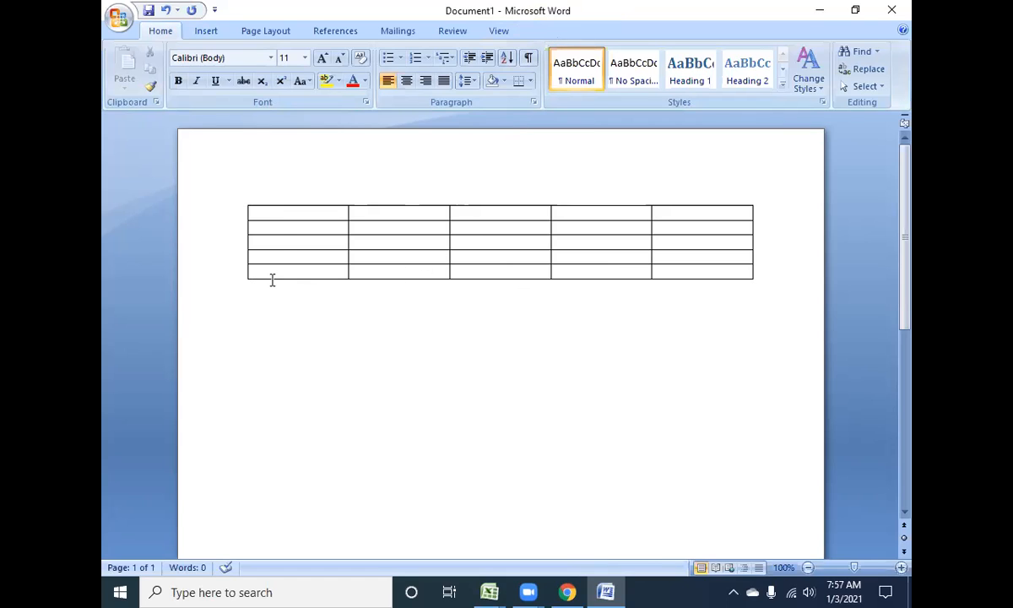
left_click(292, 240)
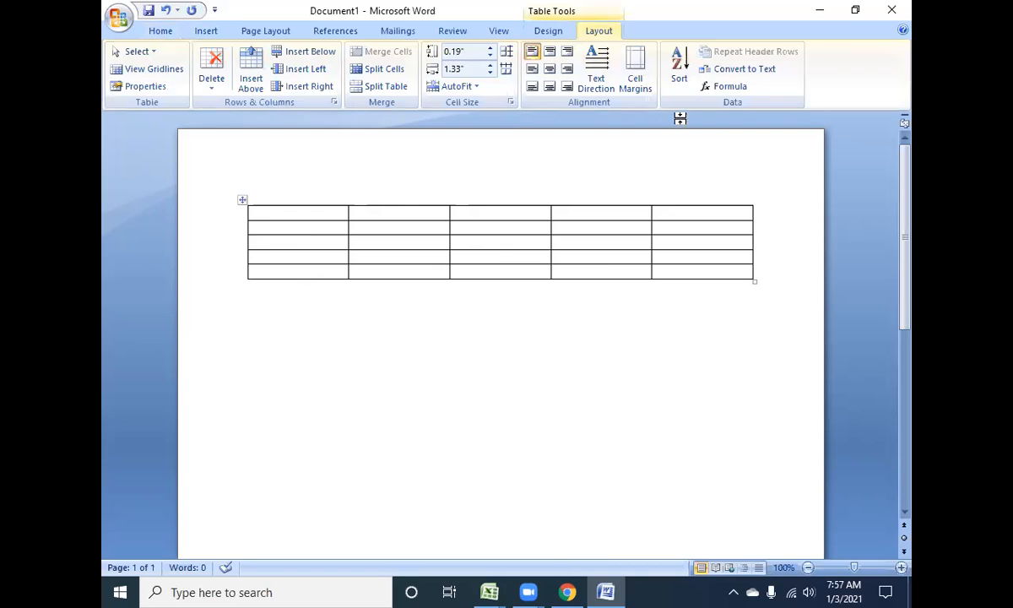
Step: Review the table's design commands, leave the table, and return the cursor to its first cell
left_click(548, 32)
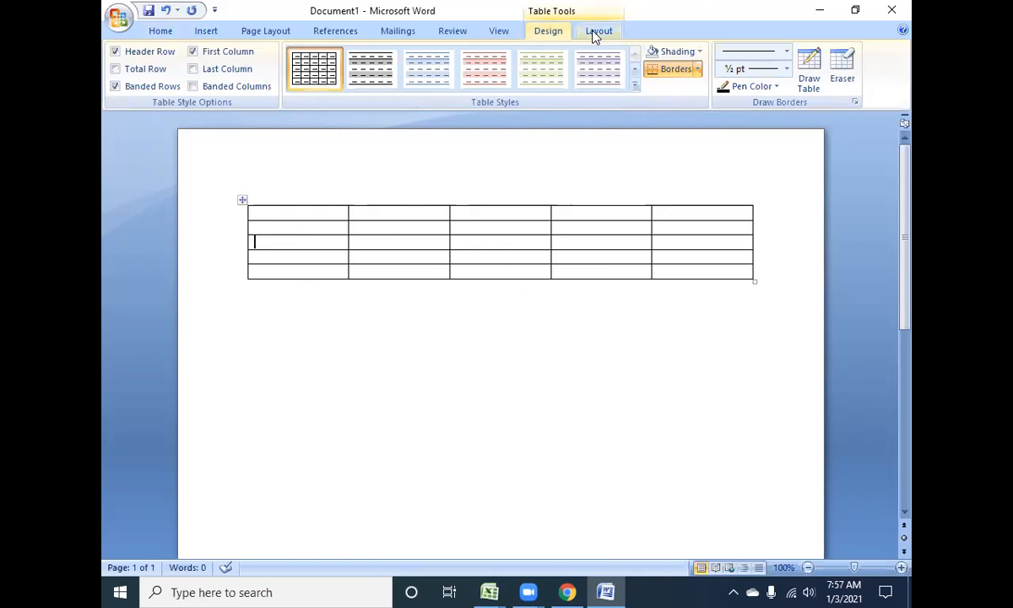
left_click(357, 382)
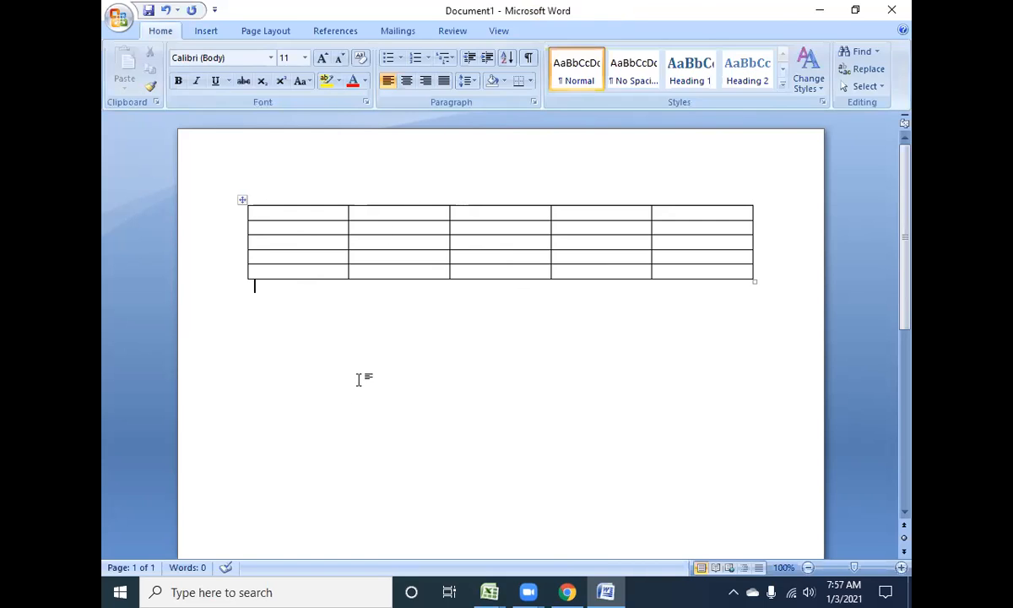
left_click(355, 174)
left_click(310, 286)
left_click(277, 221)
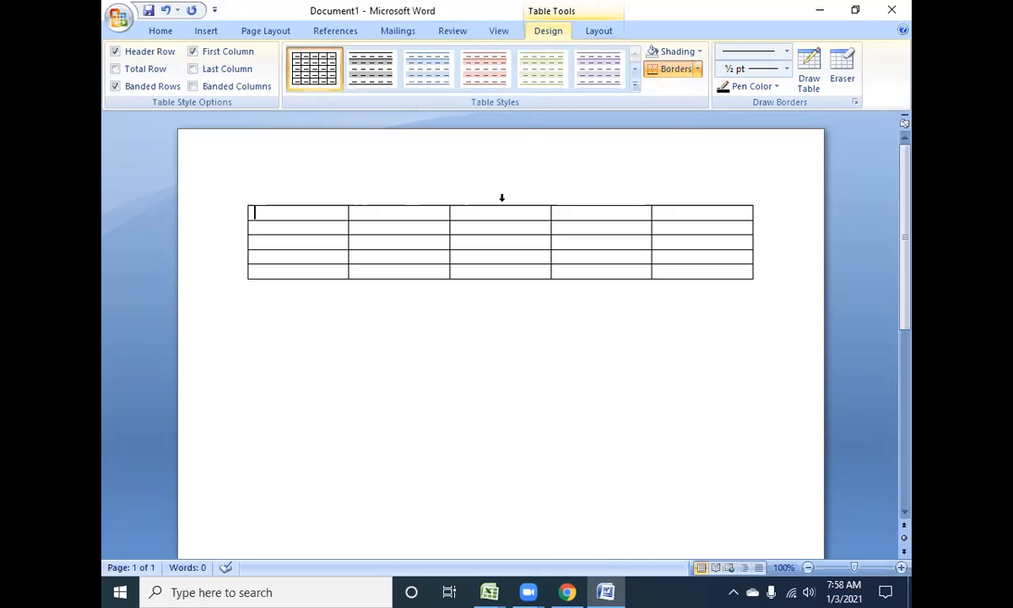
Step: Select each of the table's five columns in turn, from the first to the last
left_click_drag(293, 217, 300, 267)
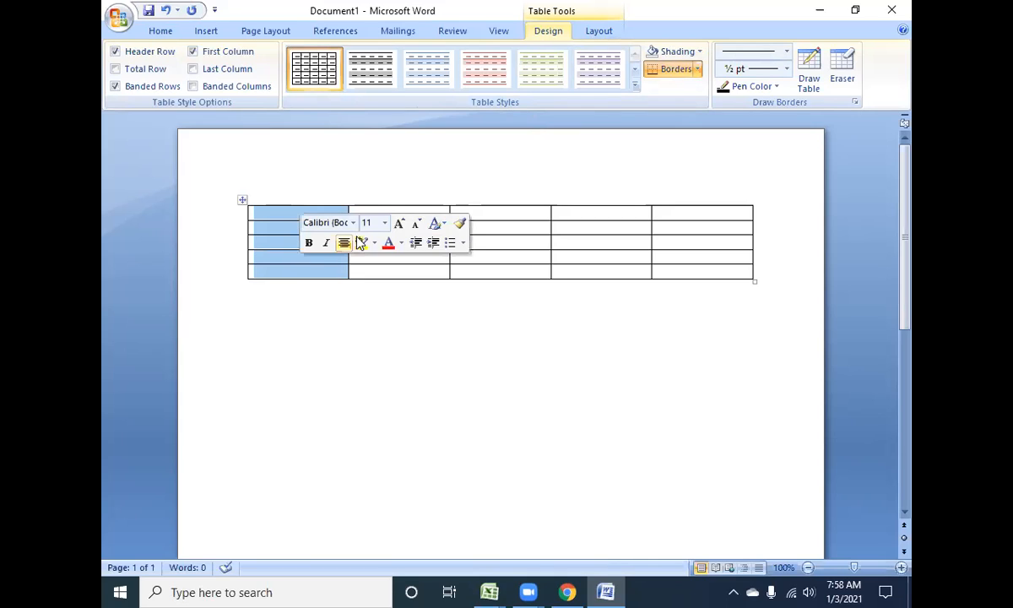
left_click(384, 203)
left_click(495, 203)
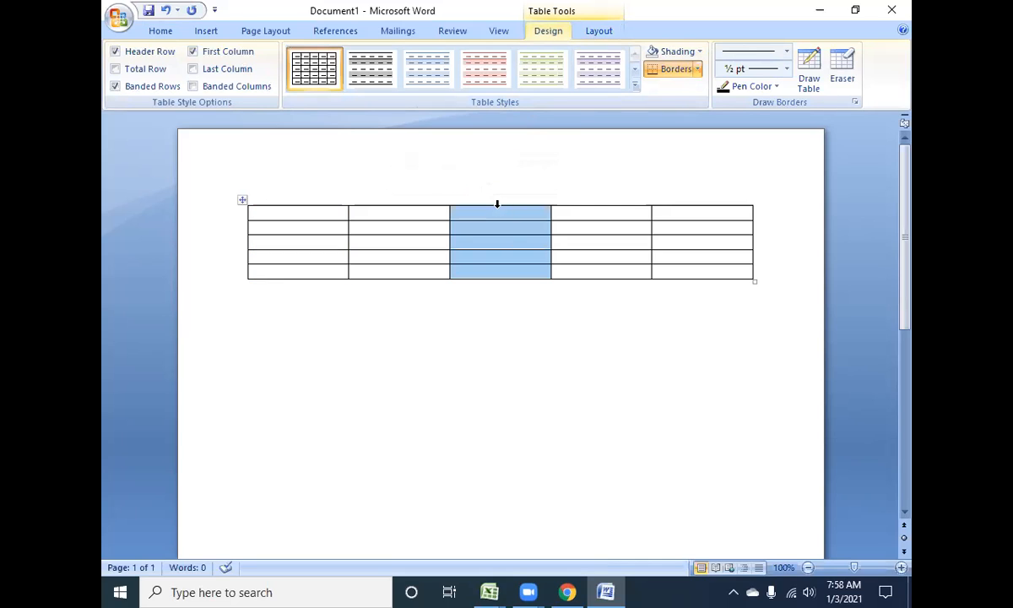
left_click(605, 204)
left_click(699, 203)
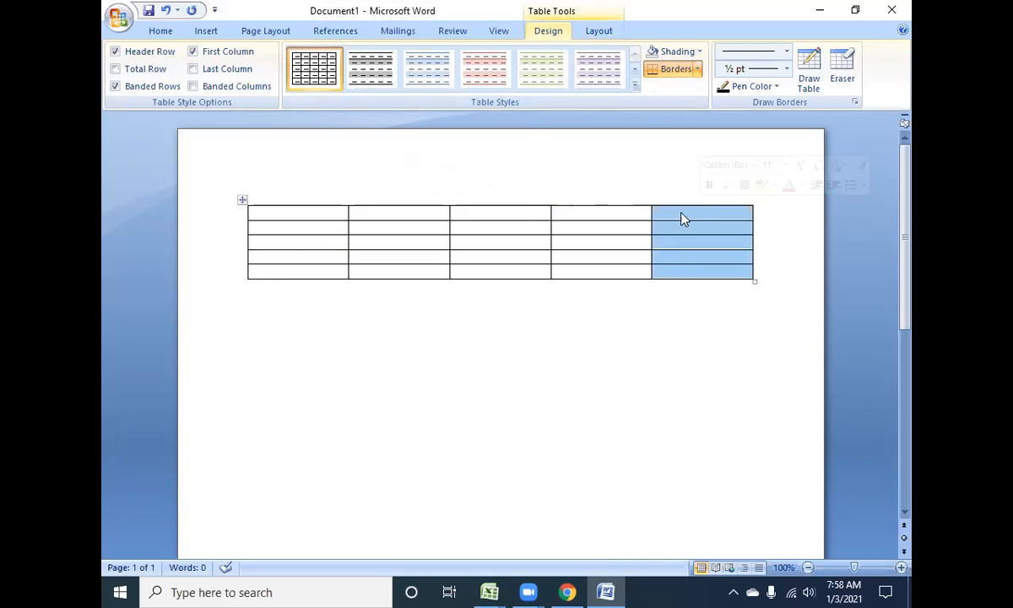
Step: Select each of the table's five rows in turn, from the first to the last
left_click(223, 213)
left_click(213, 226)
left_click(211, 242)
left_click(212, 255)
left_click(213, 271)
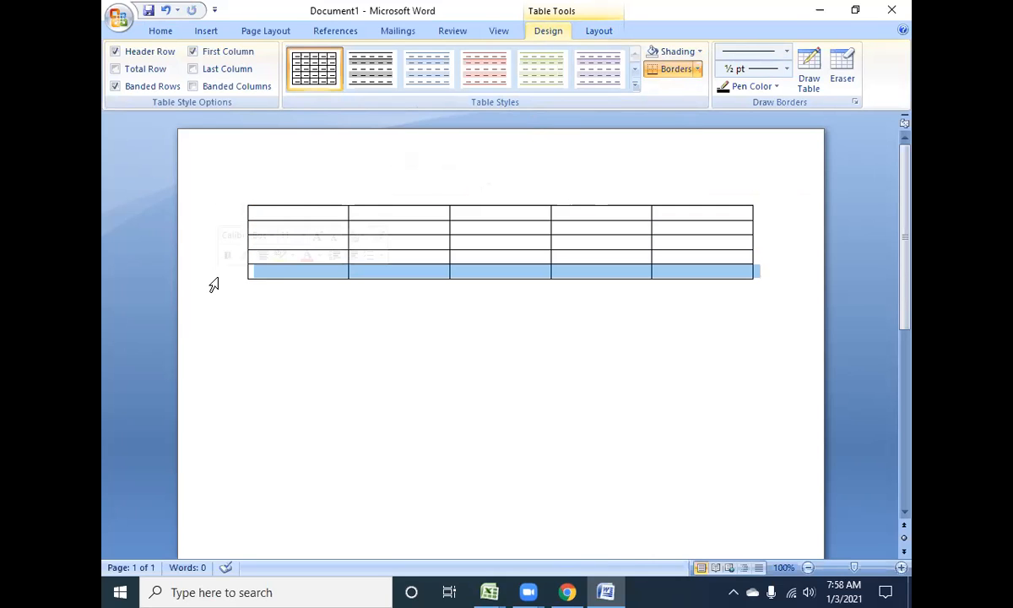
Step: Clear the row selection, and select the second and the fourth column one after the other
left_click(432, 337)
left_click(384, 191)
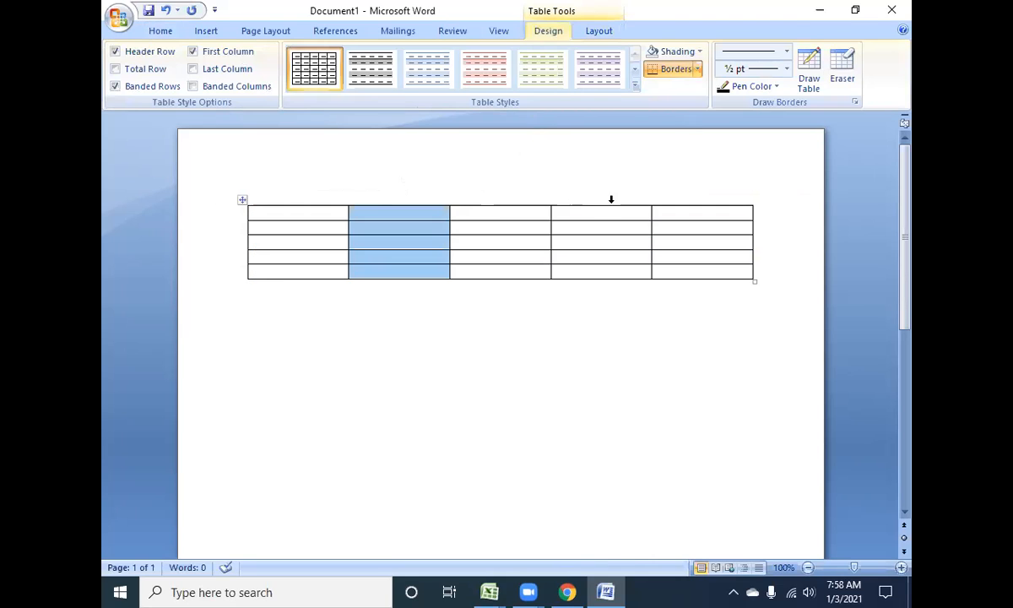
left_click(575, 187)
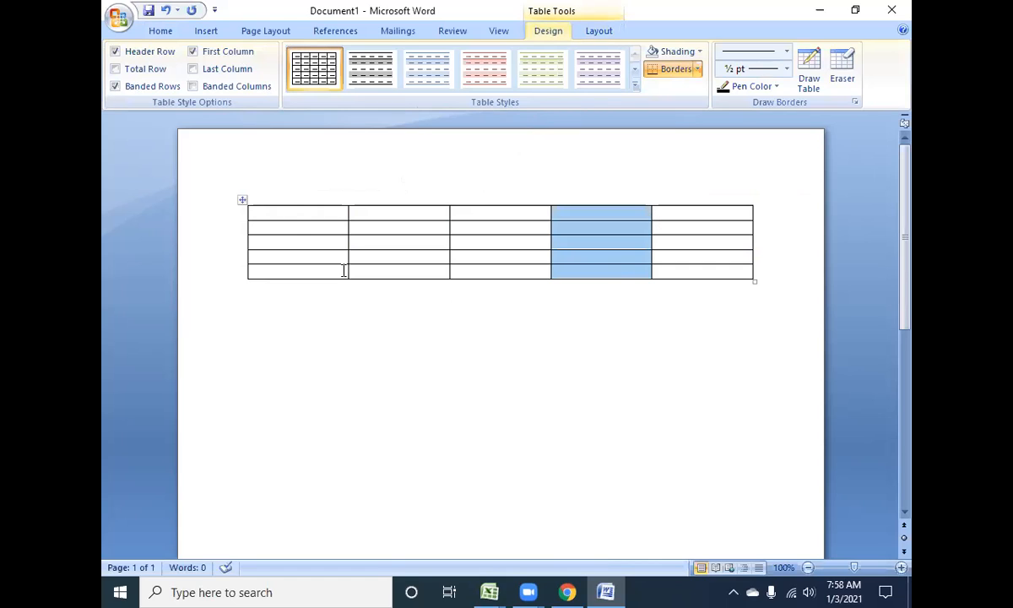
Step: Place the cursor in individual cells across all five rows, ending in the third cell of the first row
left_click(289, 218)
left_click(391, 228)
left_click(519, 228)
left_click(603, 230)
left_click(610, 241)
left_click(477, 256)
left_click(394, 259)
left_click(289, 259)
left_click(288, 271)
left_click(256, 213)
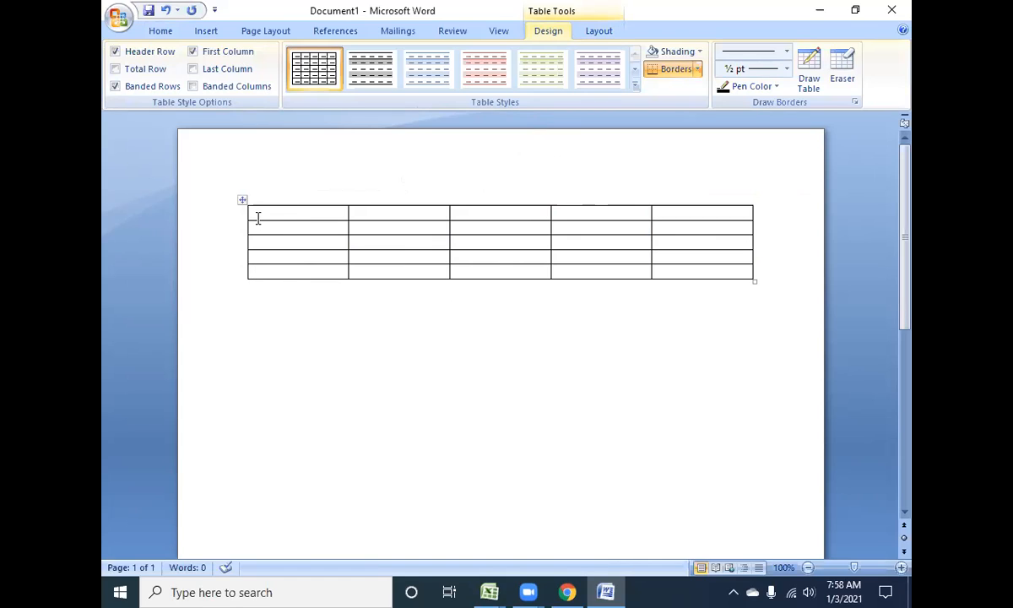
left_click(371, 212)
left_click(473, 215)
Step: Select the first, third and last rows, the empty paragraph below the table, and the first row again
left_click(199, 214)
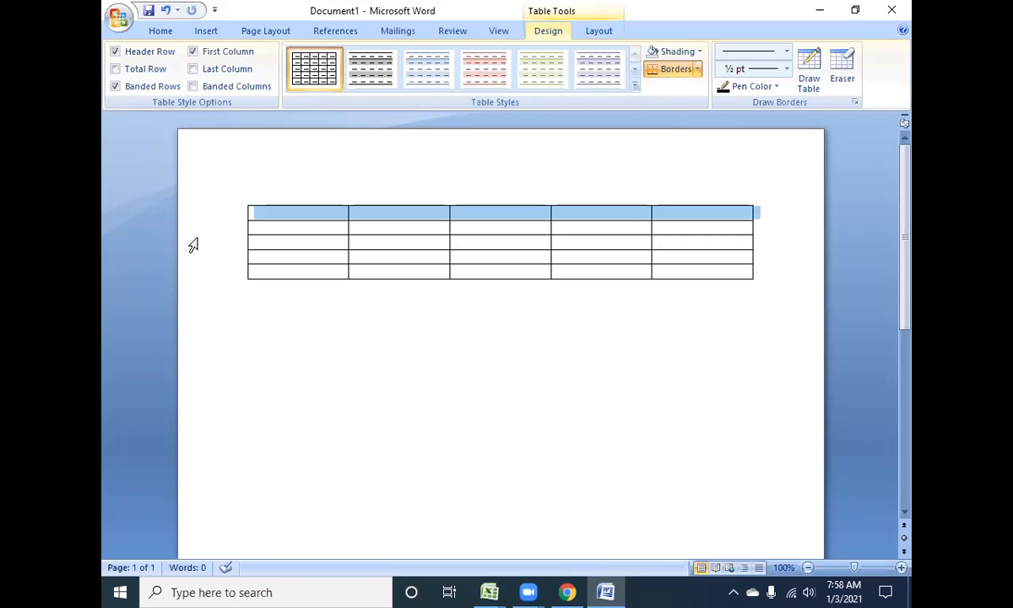
left_click(193, 243)
left_click(183, 271)
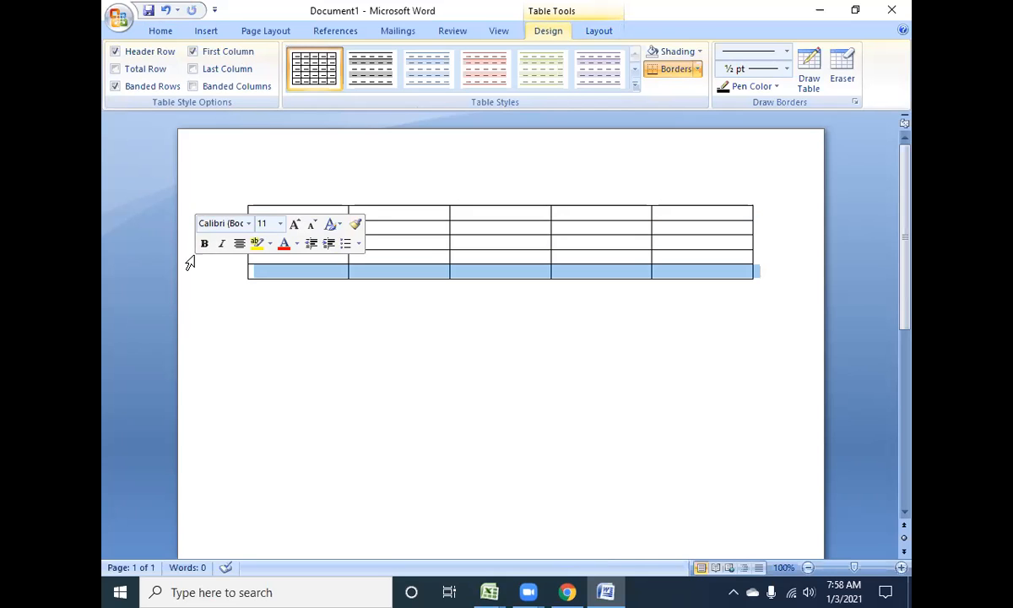
left_click(196, 289)
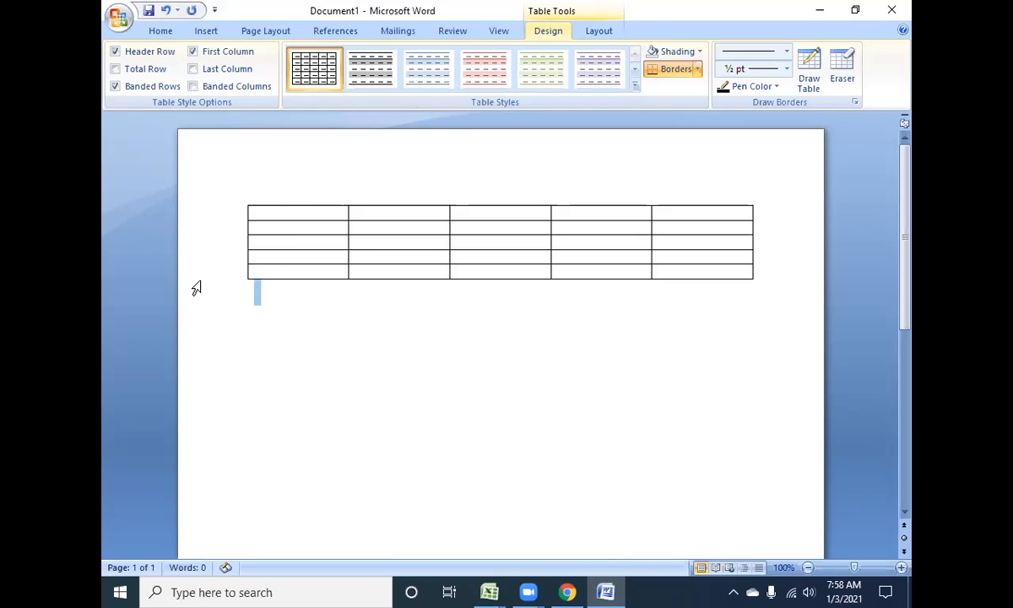
left_click(198, 178)
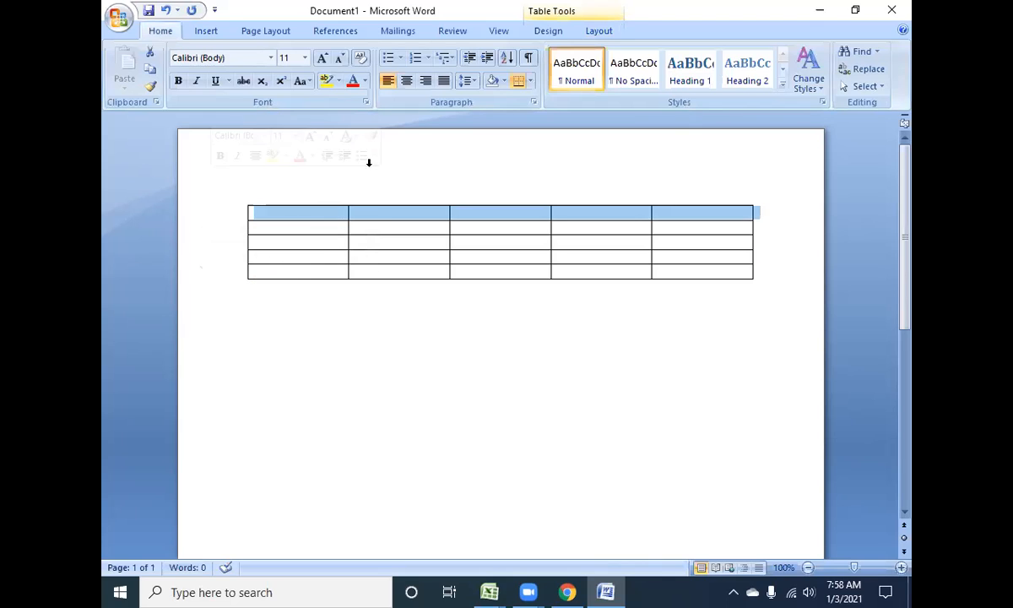
Step: Select the third column, and select the five columns one by one from first to last
left_click(480, 161)
left_click(329, 163)
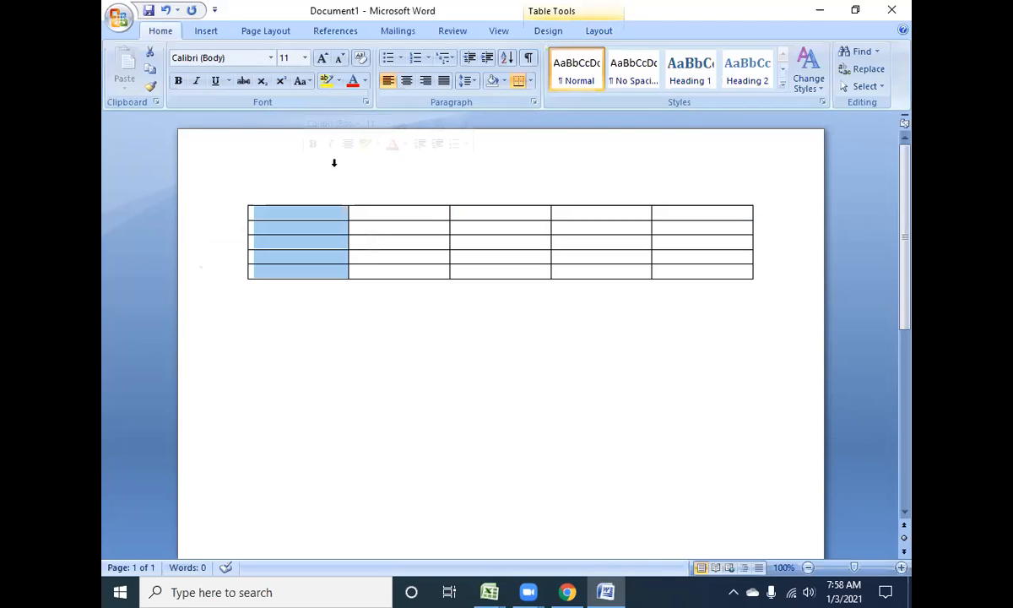
left_click(388, 157)
left_click(502, 177)
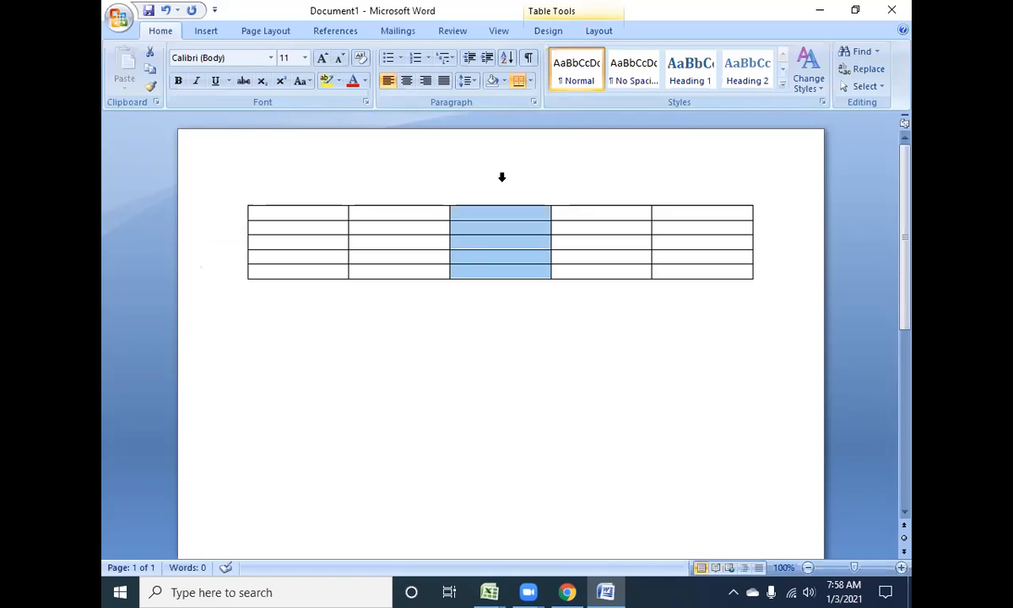
left_click(591, 174)
left_click(696, 178)
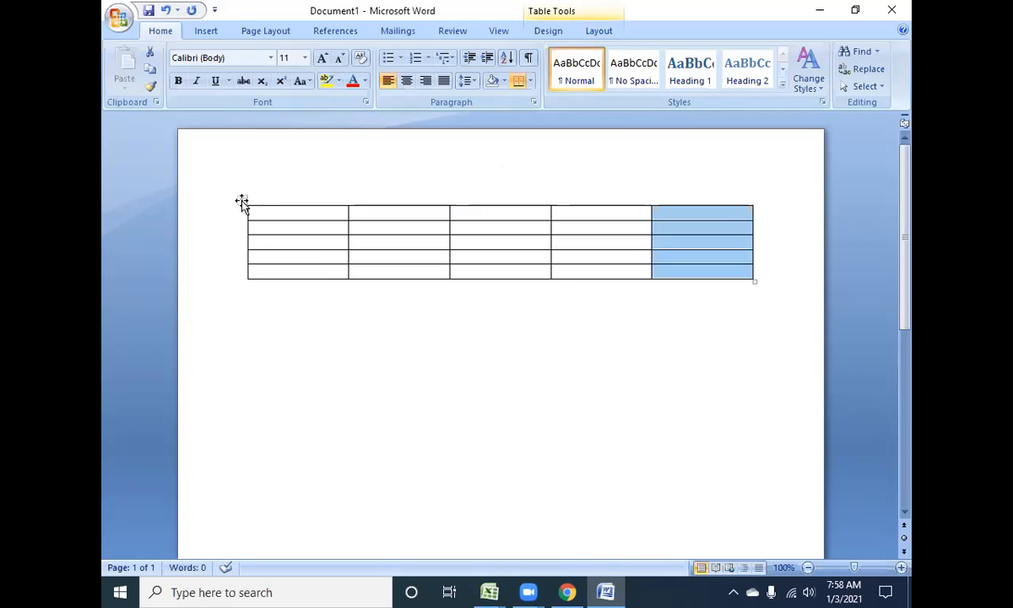
Step: Place the cursor in cells inside the table, and select the entire table at once
left_click(520, 259)
left_click(293, 222)
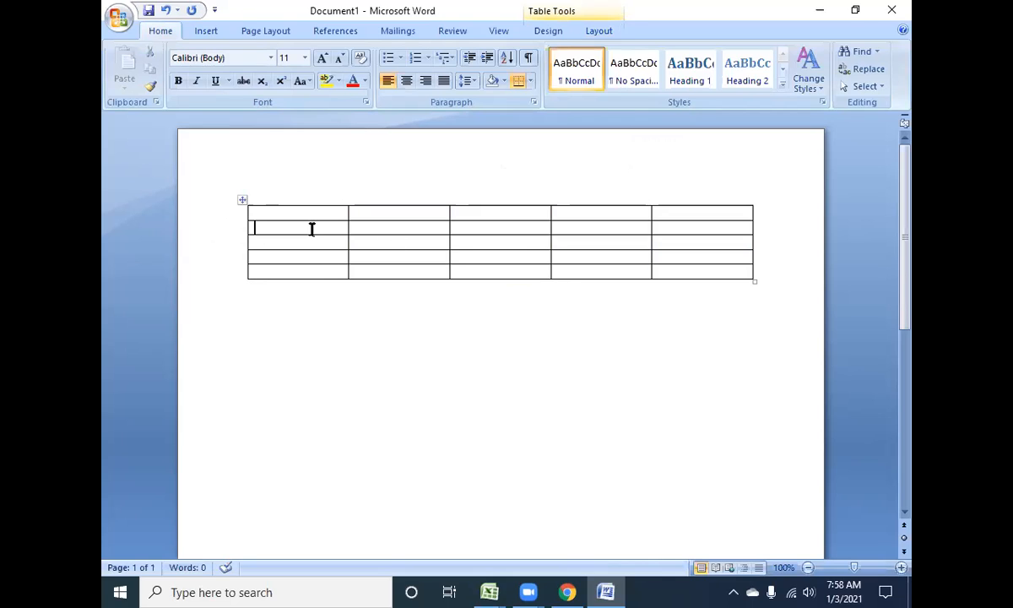
left_click(243, 200)
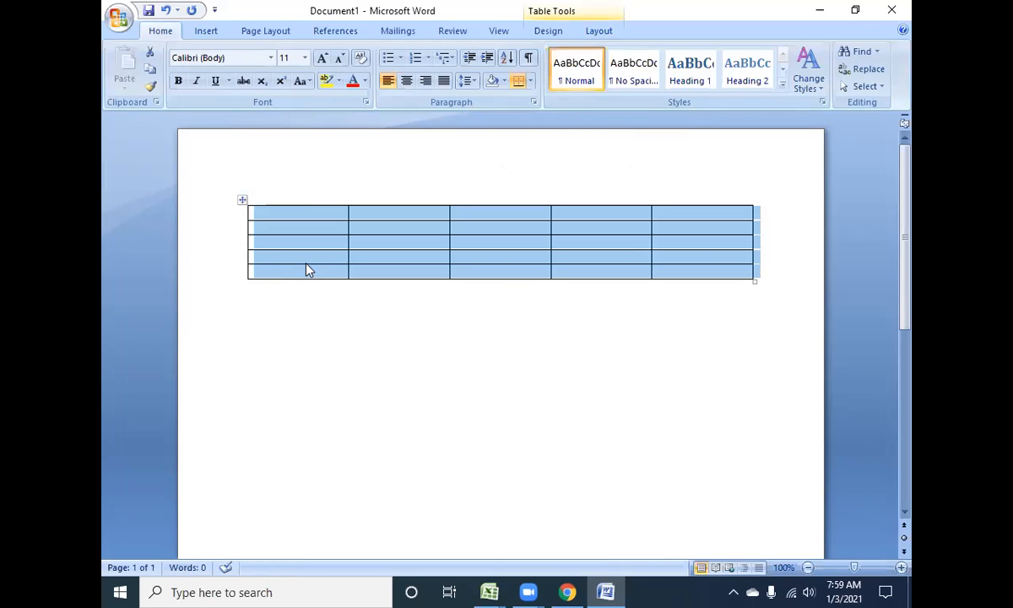
Step: Select the fourth row, the second and fourth columns, and the entire table, one after another
left_click(195, 256)
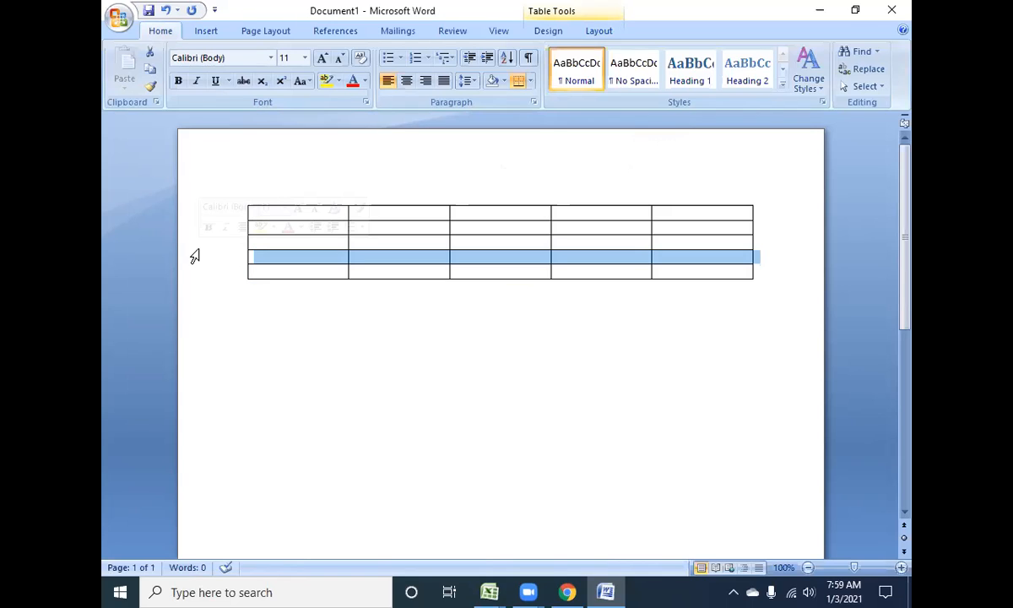
left_click(435, 157)
left_click(610, 160)
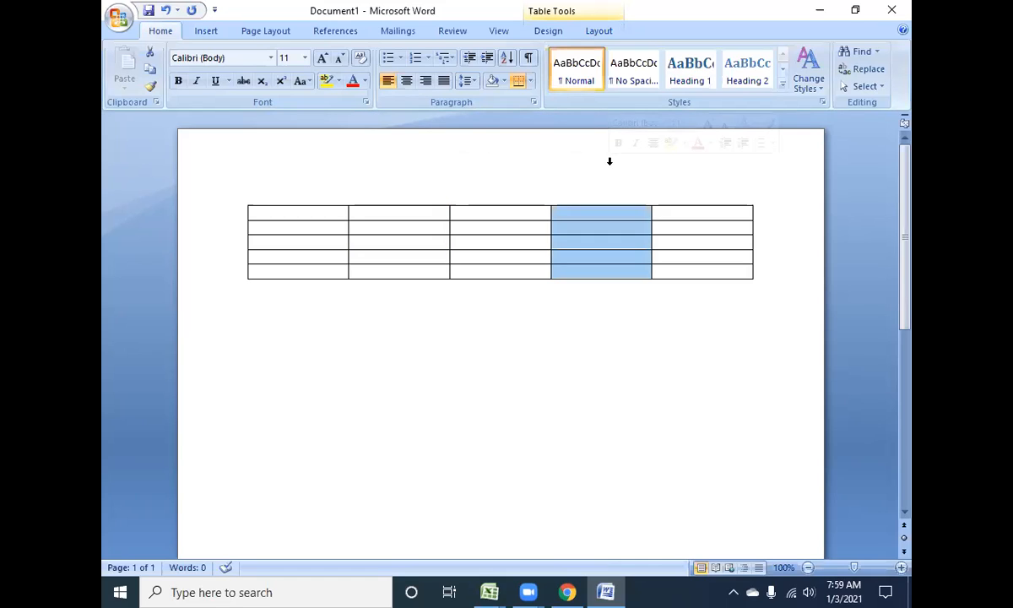
mouse_move(269, 228)
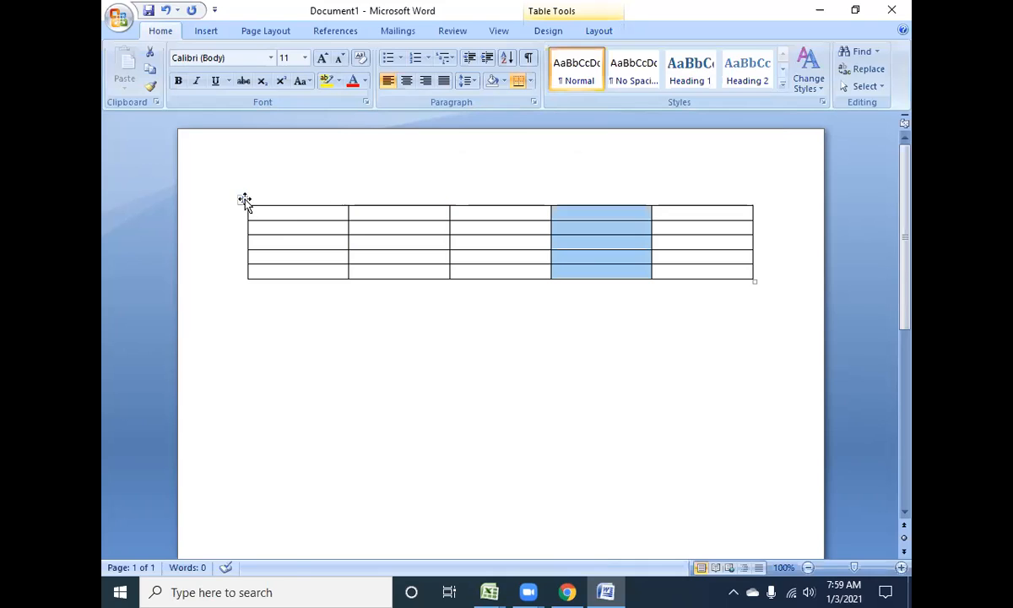
left_click(244, 200)
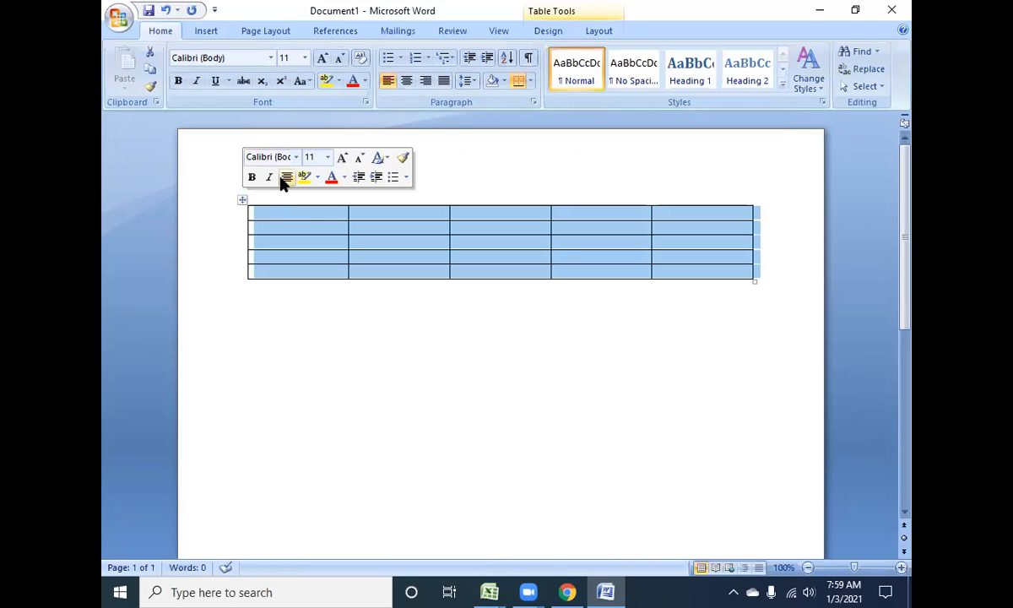
Step: Enter the column headings NAME, MATHS, PHY, CHE and TOTAL across the table's first row
left_click(276, 216)
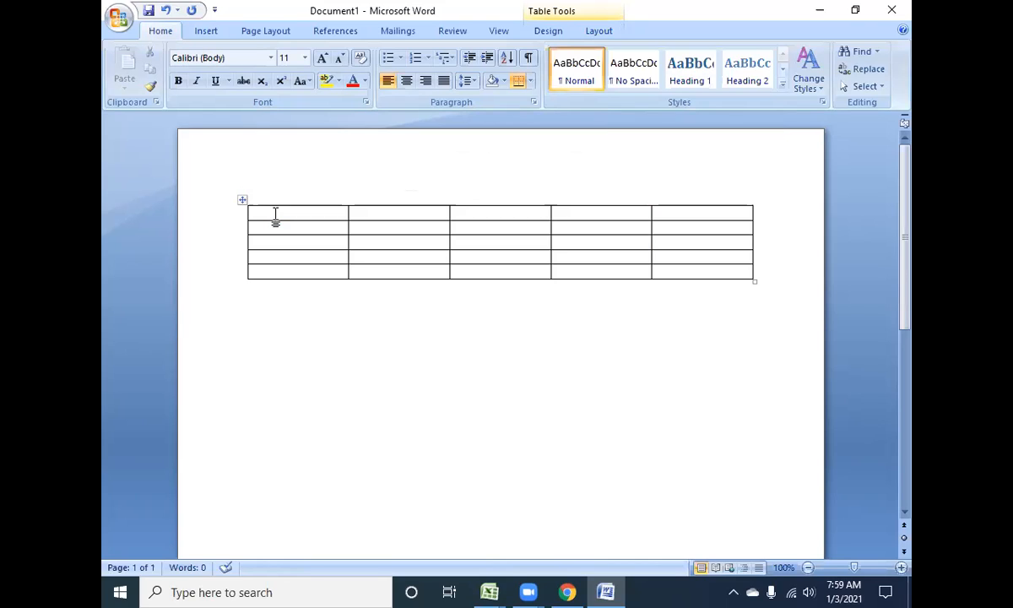
left_click(554, 37)
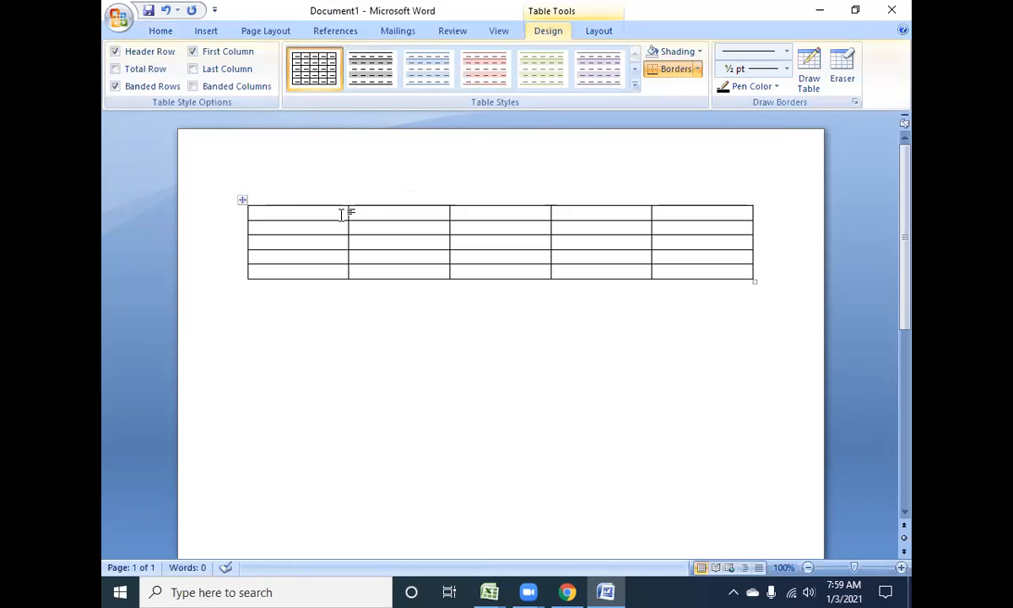
type("NAME")
key("Tab")
type("MATHS")
key("Tab")
type("PHY")
key("Tab")
type("CHE")
key("Tab")
type("TOTAL")
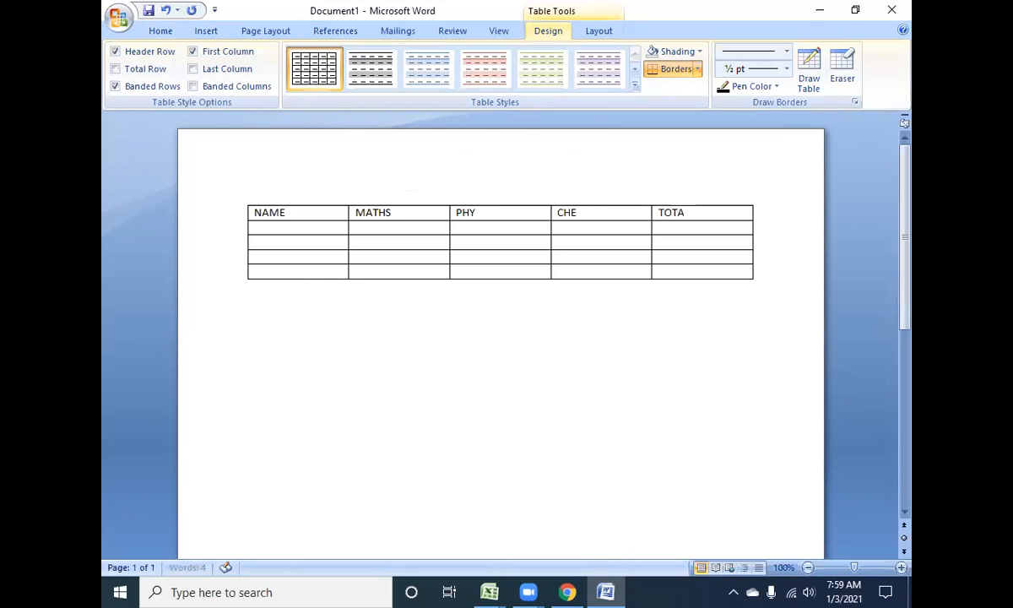
Step: Enter four students' first names in the NAME column, one in each row below the heading
key("Left")
key("Left")
key("Left")
key("Left")
key("Left")
key("Left")
key("Left")
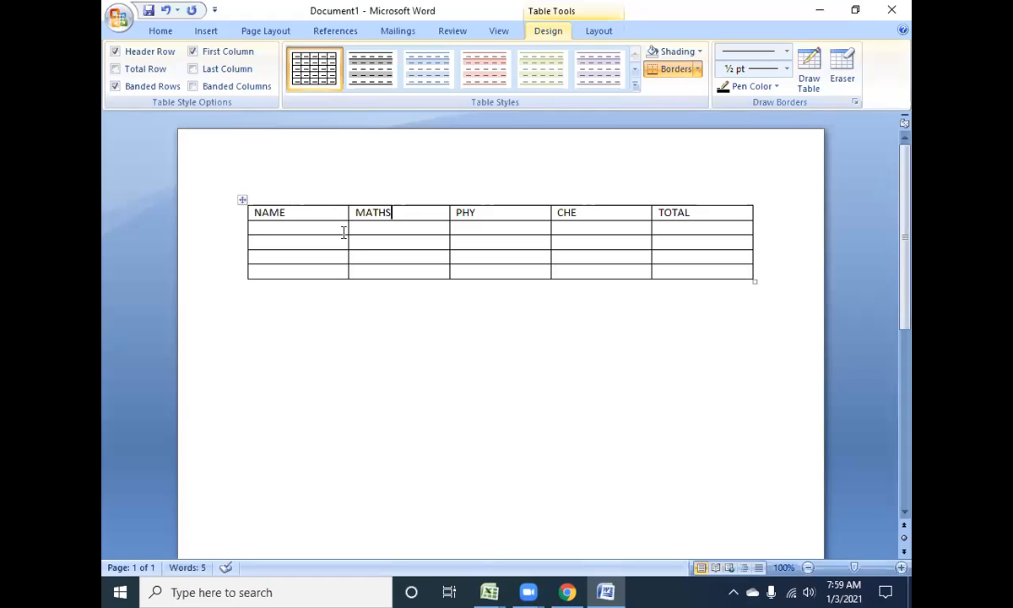
type("aRUN")
key("Down")
type("K")
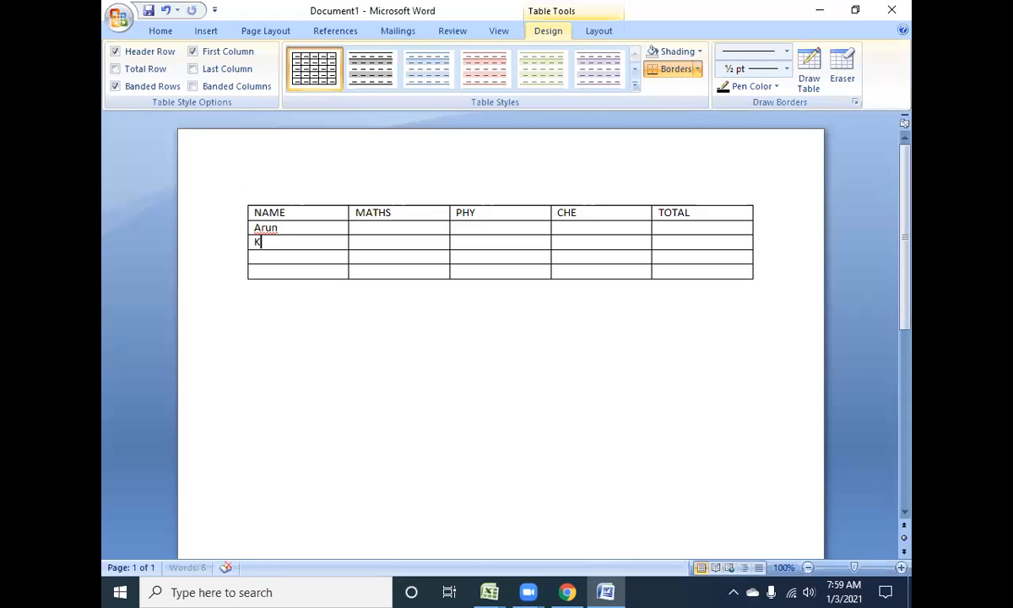
key("Down")
type("Va")
key("Down")
key("Right")
type("Suman")
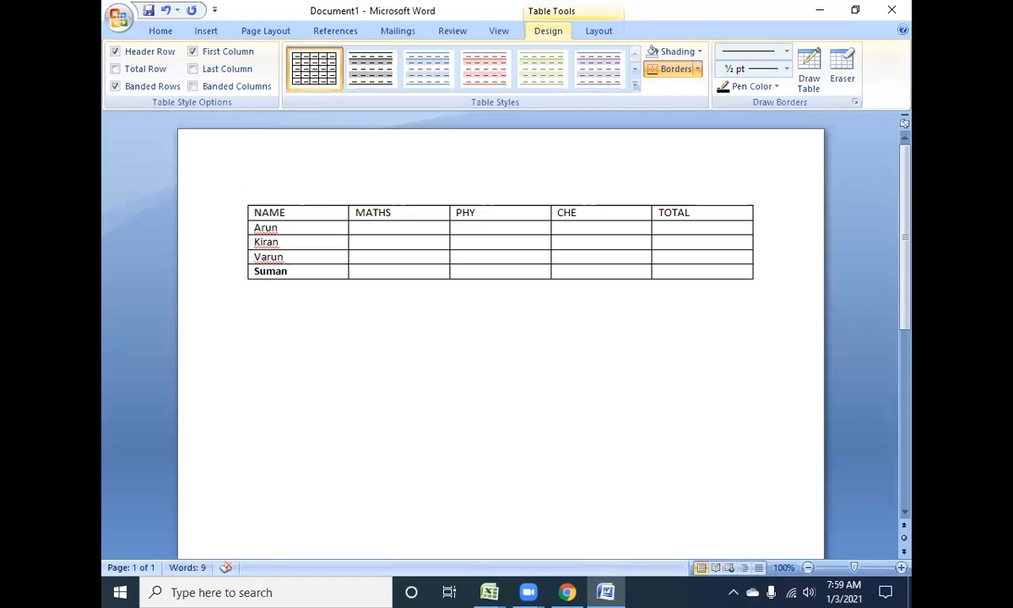
Step: Remove the bold formatting from the table's last row, and return the cursor to the first student's name cell
key("shift+Right")
key("shift+Right")
key("shift+Right")
key("shift+Right")
key("shift+Right")
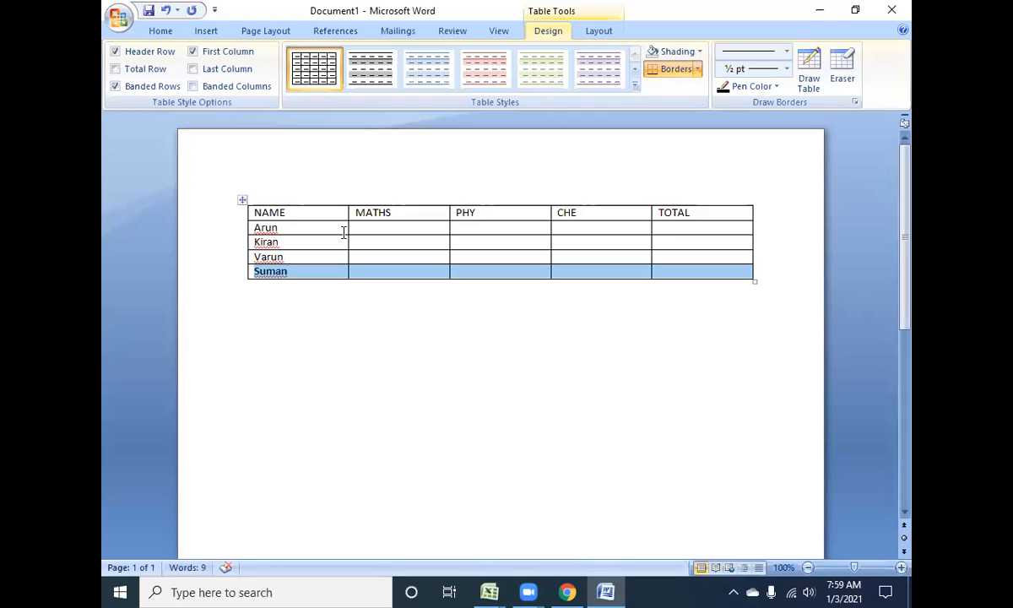
left_click(343, 229)
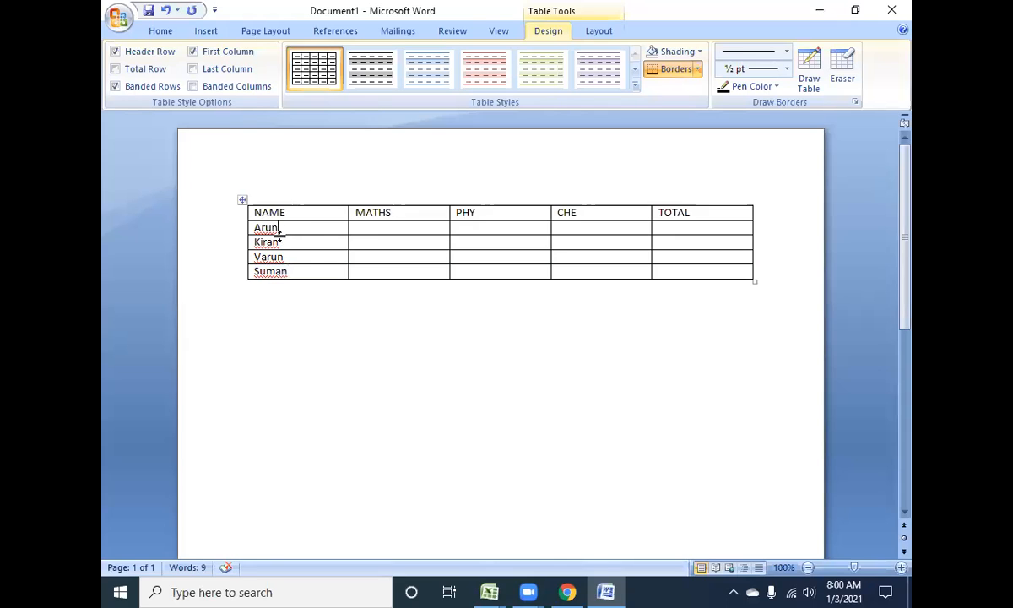
Step: Enter the first student's marks: 40 in MATHS, 50 in PHY and 60 in CHE
left_click(390, 230)
type("40")
key("Tab")
type("50")
key("Tab")
type("50")
key("BackSpace")
key("BackSpace")
type("60")
Step: Enter 40 for the second student in each of the MATHS, PHY and CHE columns
key("Down")
key("Left")
key("Left")
type("40")
key("Tab")
type("4")
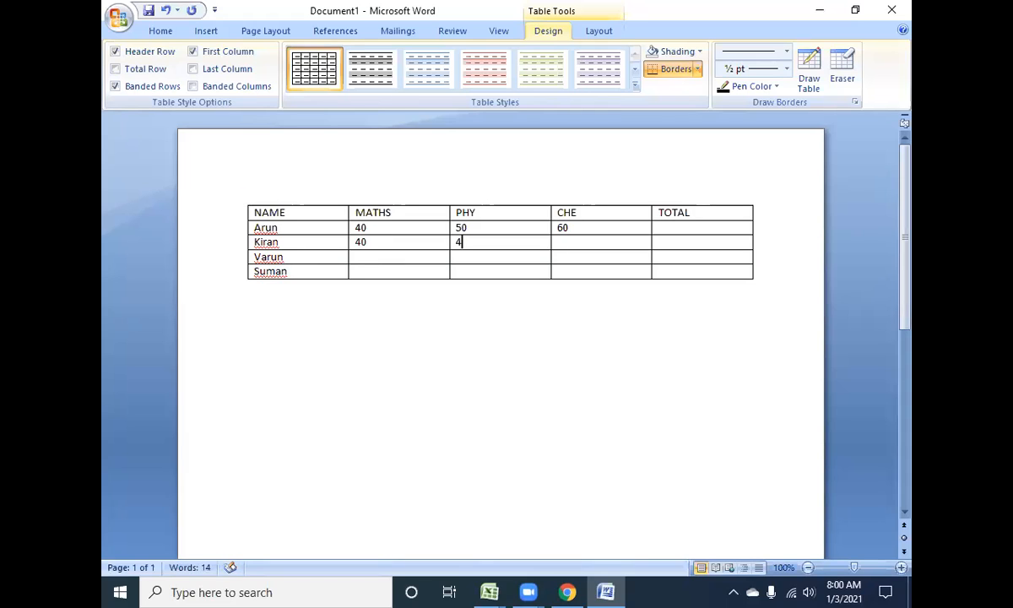
type("0")
key("Tab")
type("40")
Step: Enter 50 for the third student in each of the MATHS, PHY and CHE columns
key("Down")
key("Left")
key("Left")
type("50")
key("Tab")
type("50")
key("Tab")
type("50")
key("Tab")
key("Left")
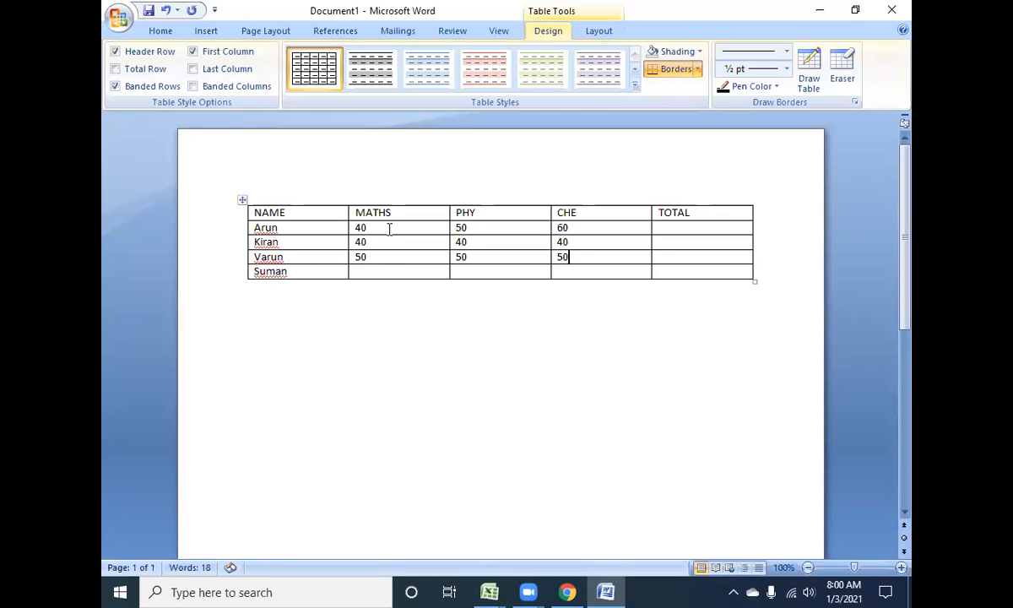
Step: Enter 60 for the fourth student in each of the MATHS, PHY and CHE columns
type("60")
key("Tab")
type("60")
key("Tab")
type("60")
key("Tab")
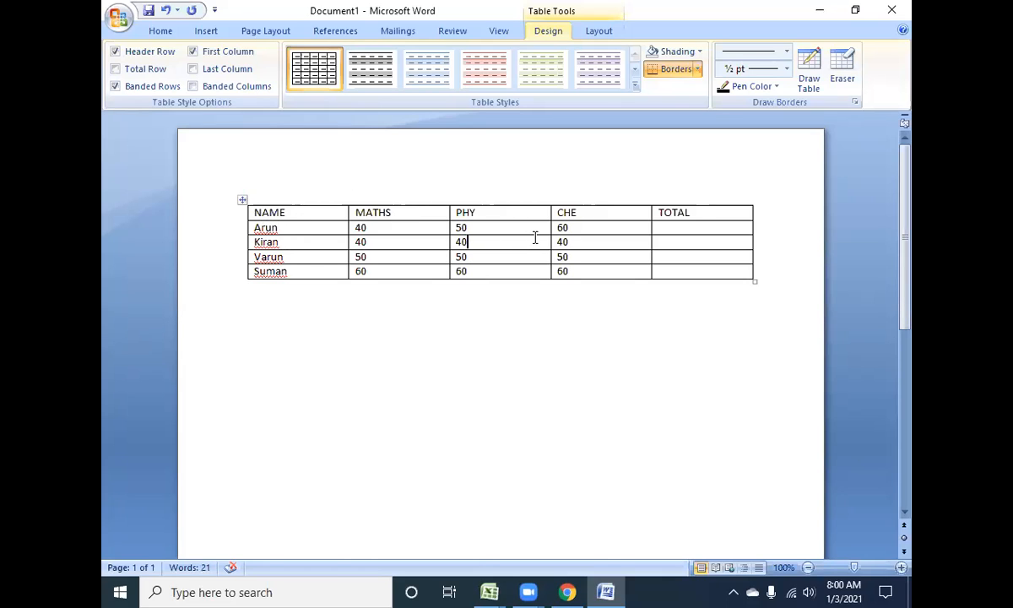
Step: Apply the red Medium Shading 2 - Accent 2 style to the whole marks table
left_click(243, 201)
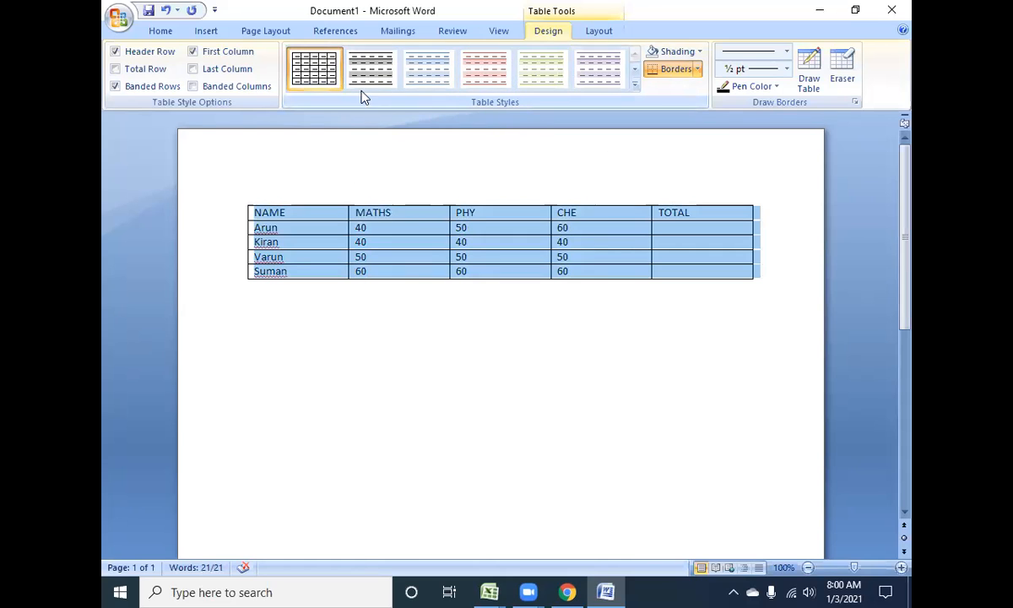
left_click(635, 84)
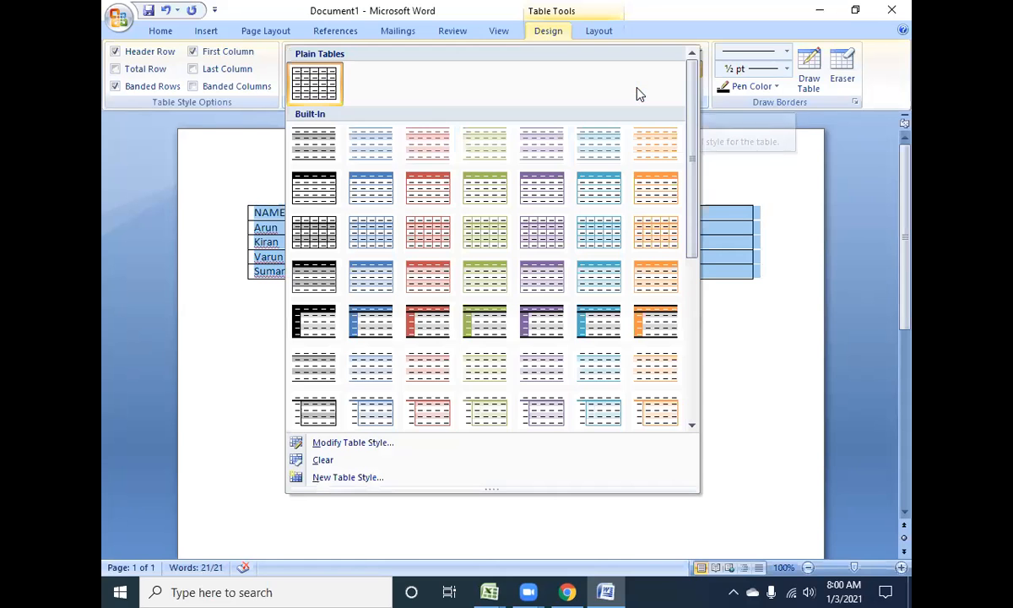
left_click_drag(692, 135, 694, 165)
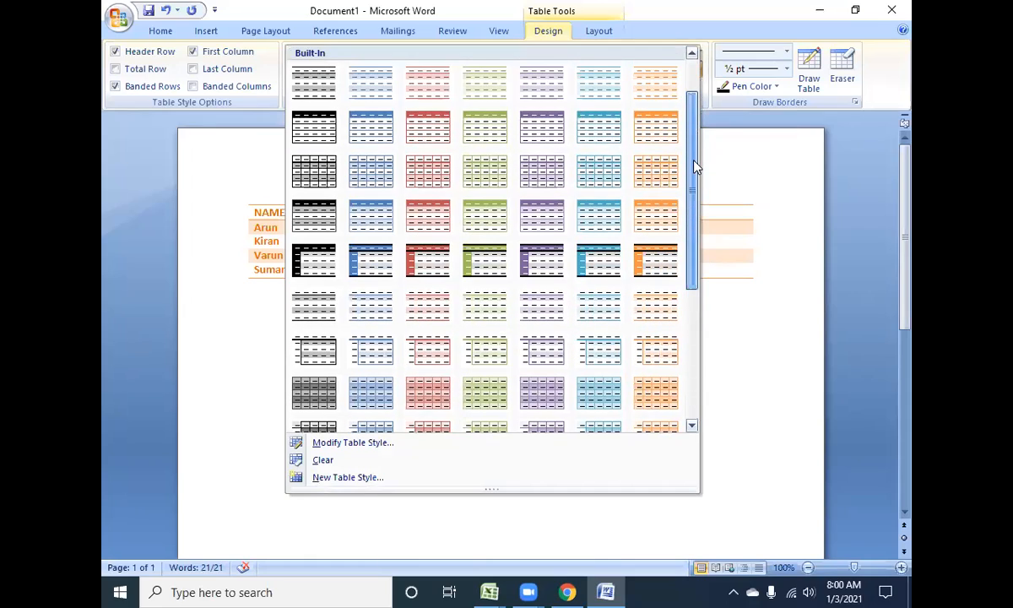
left_click(428, 264)
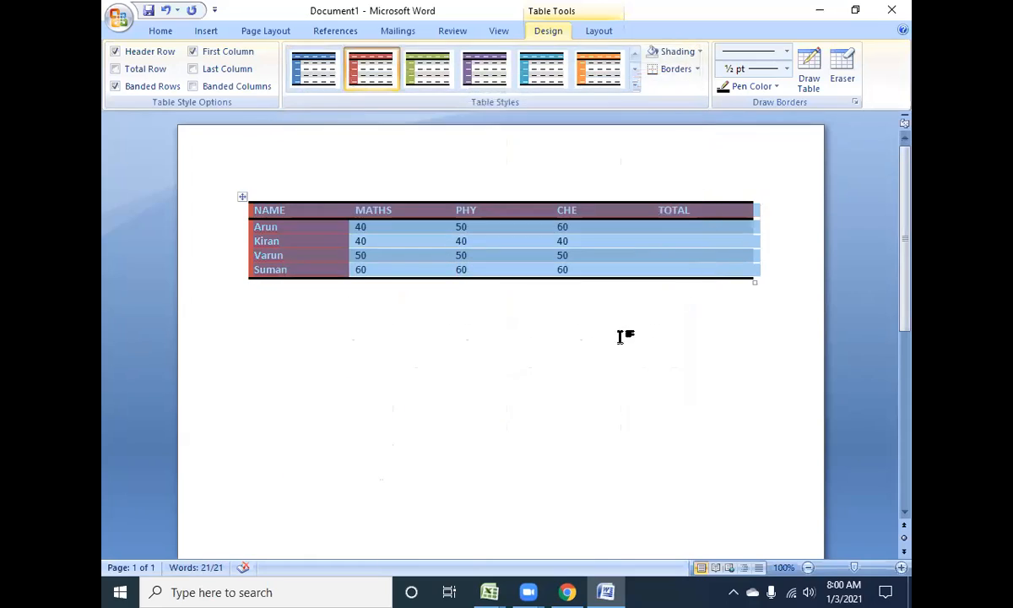
left_click(619, 333)
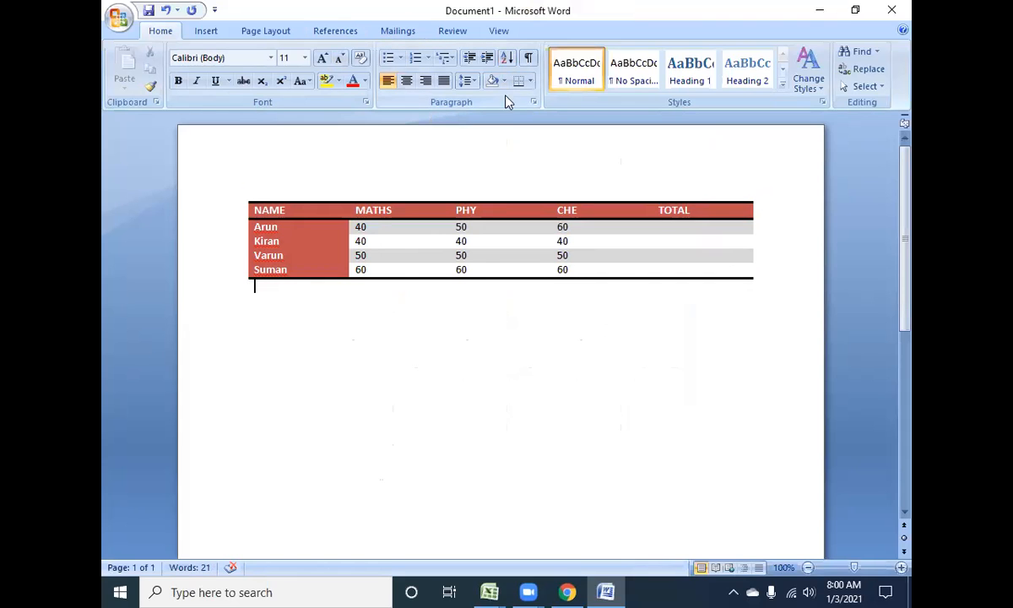
Step: Browse the built-in table styles and preview several of them on the marks table without applying one
left_click(394, 242)
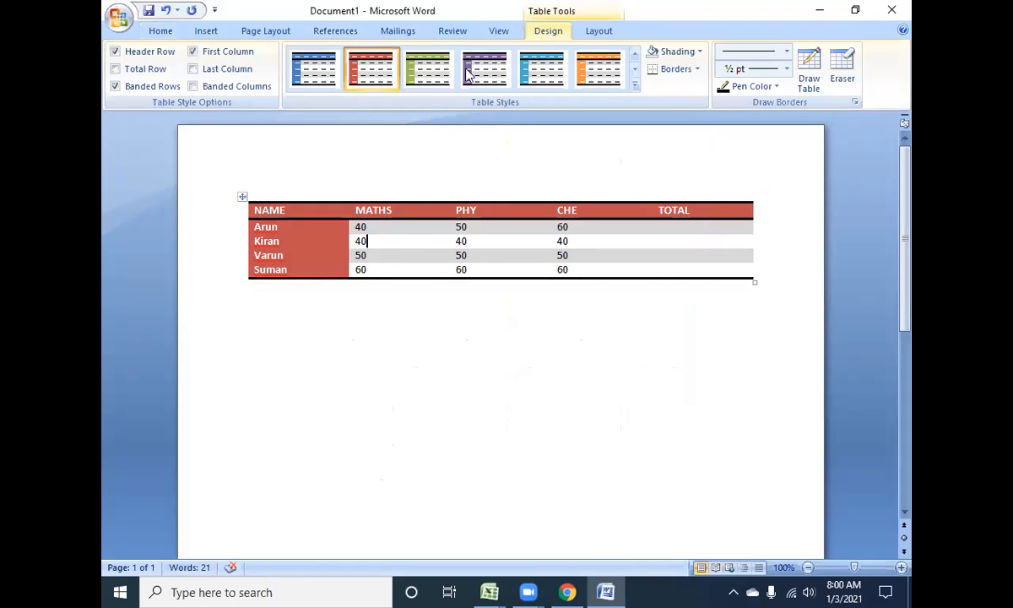
left_click(635, 85)
scroll(648, 338, "down", 1)
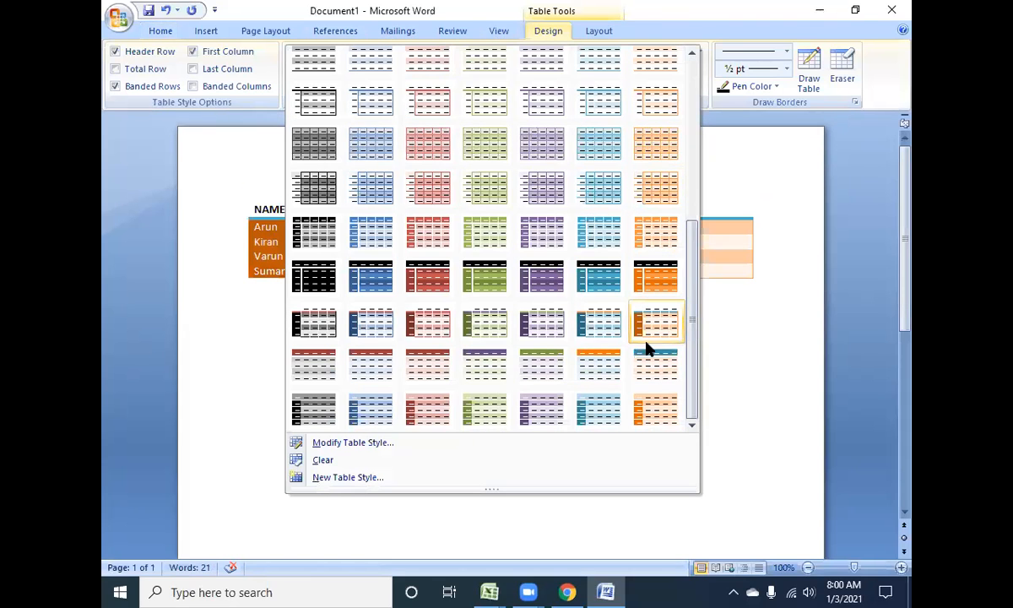
scroll(626, 396, "down", 3)
scroll(625, 399, "up", 4)
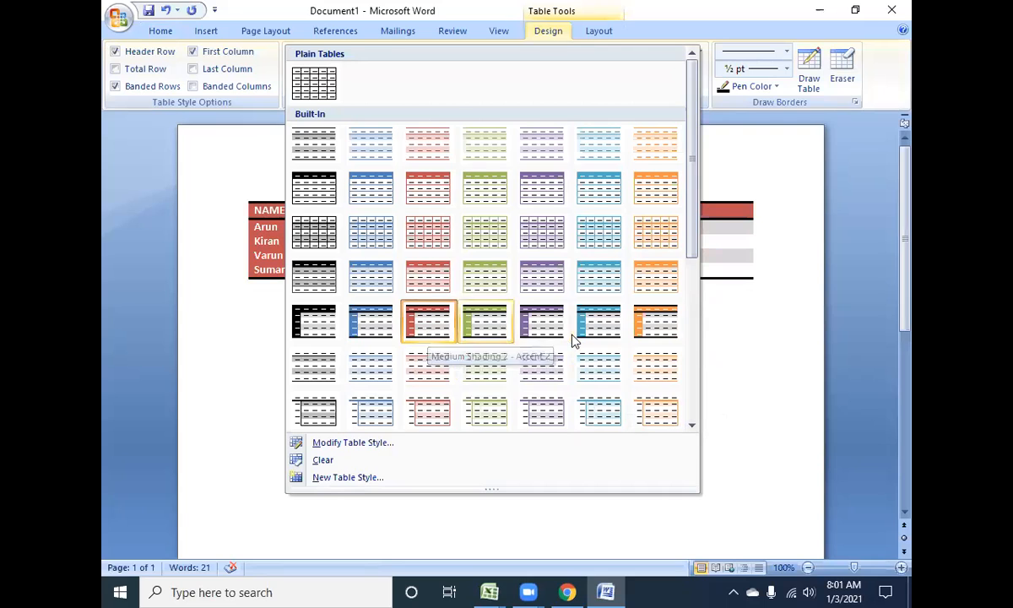
scroll(573, 340, "down", 3)
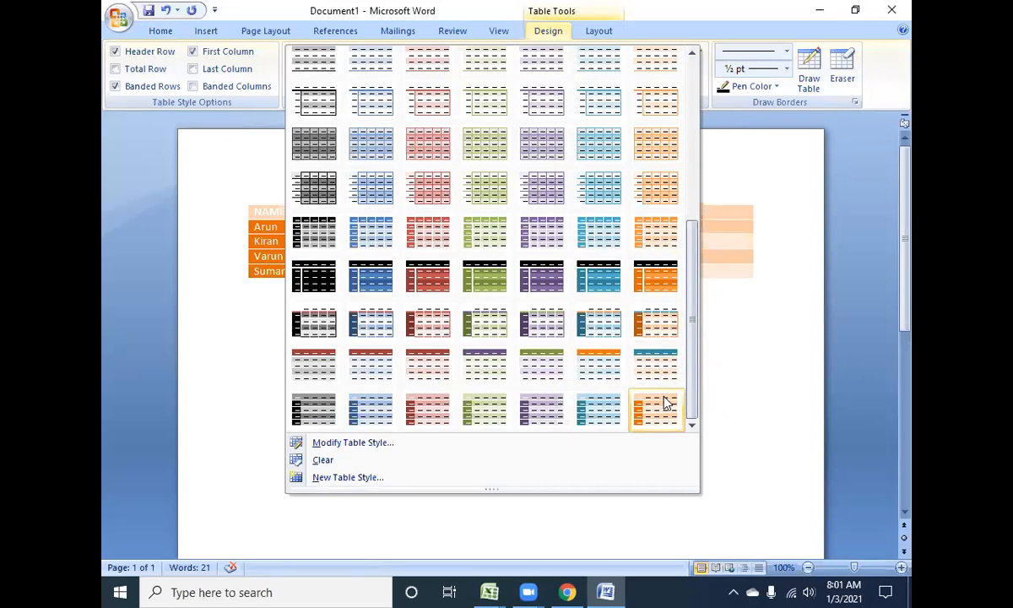
scroll(444, 338, "up", 4)
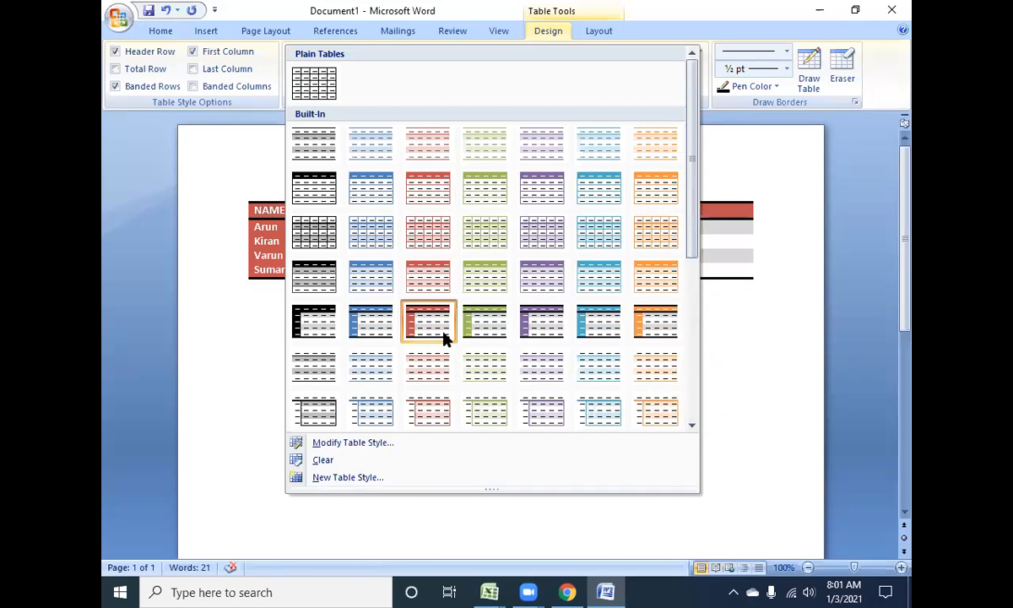
left_click(801, 365)
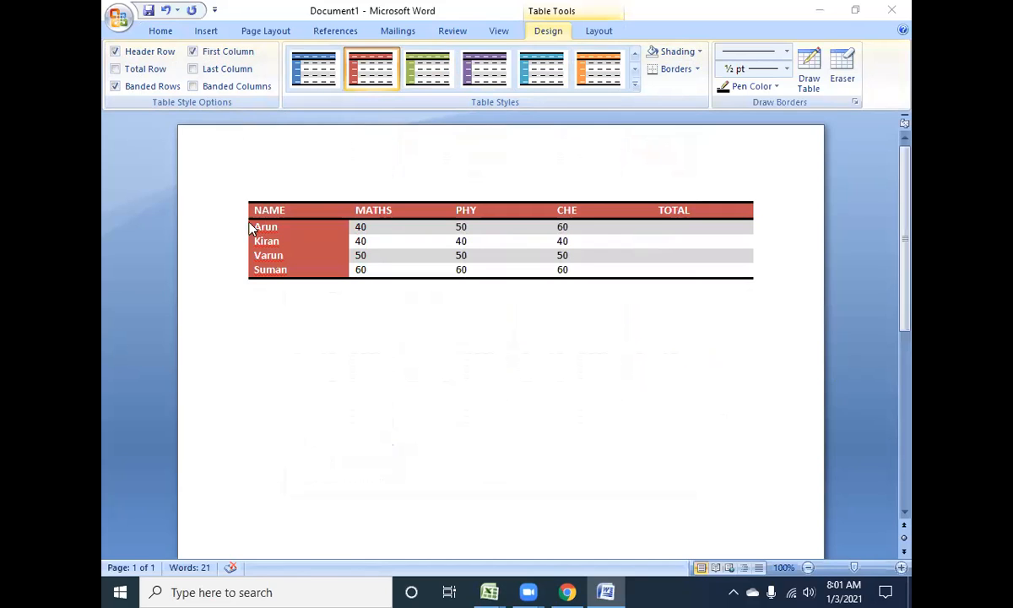
Step: Turn off the Banded Rows, Header Row and First Column formatting of the table
left_click(139, 88)
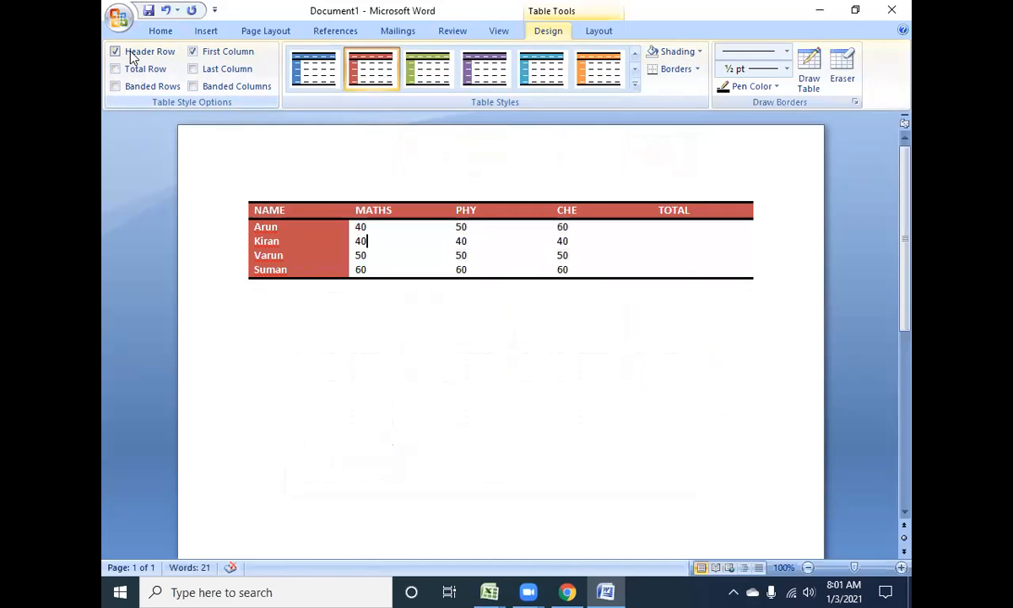
left_click(132, 55)
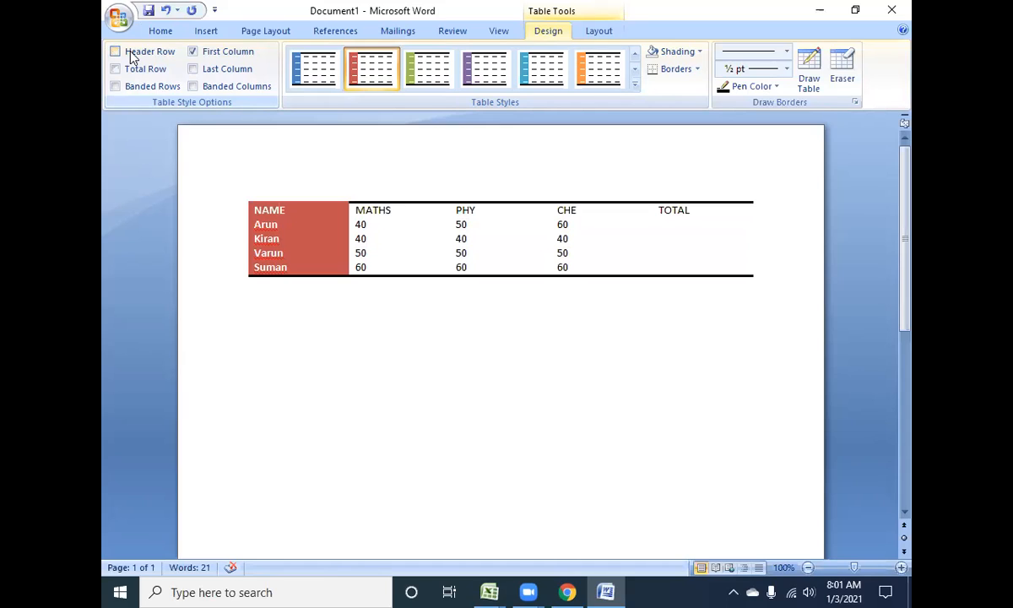
left_click(216, 52)
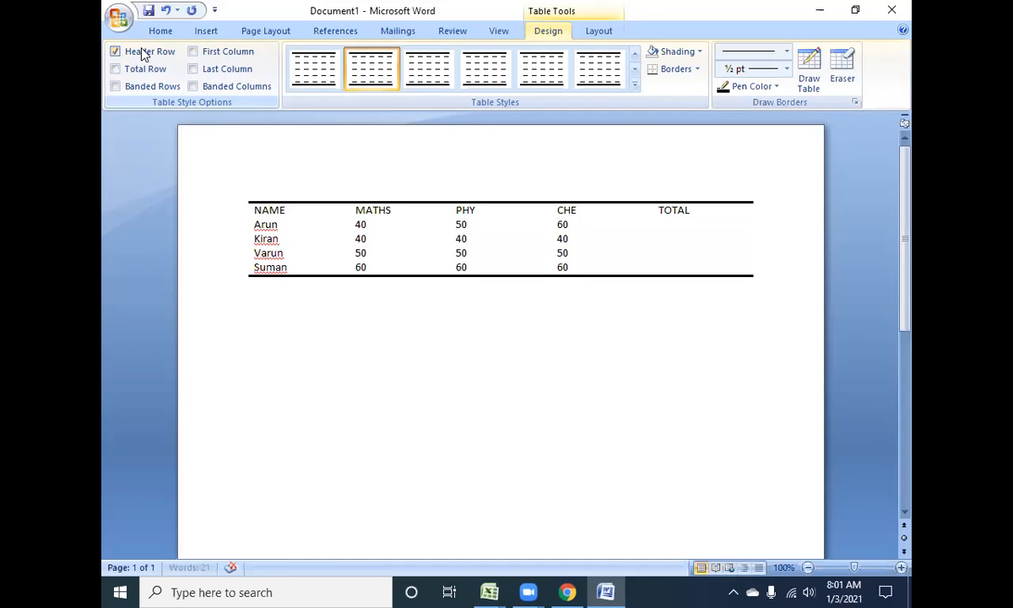
Step: Turn on the Header Row, First Column and Last Column formatting of the table
left_click(143, 50)
left_click(228, 53)
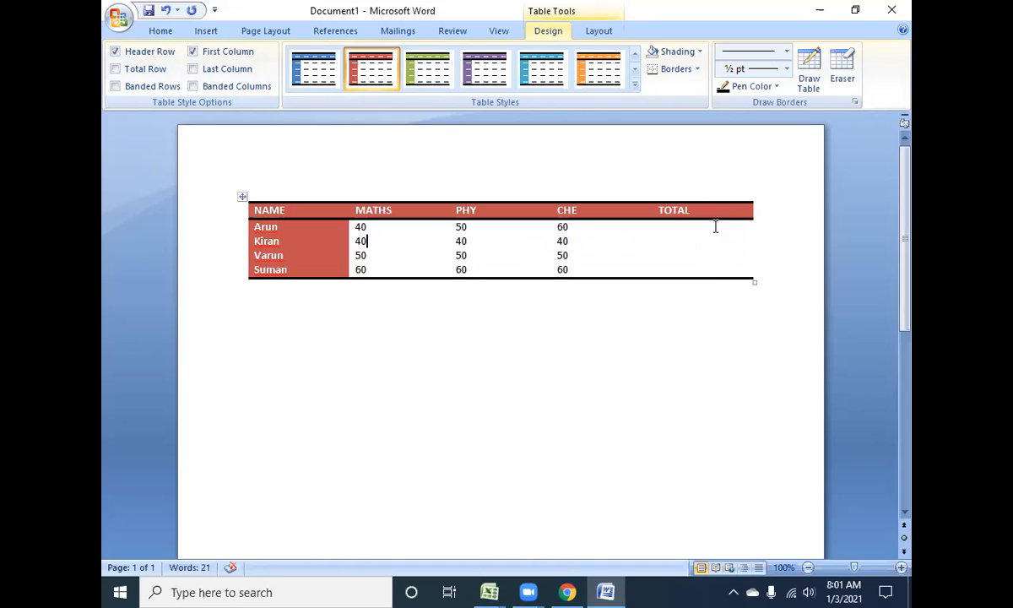
left_click(194, 69)
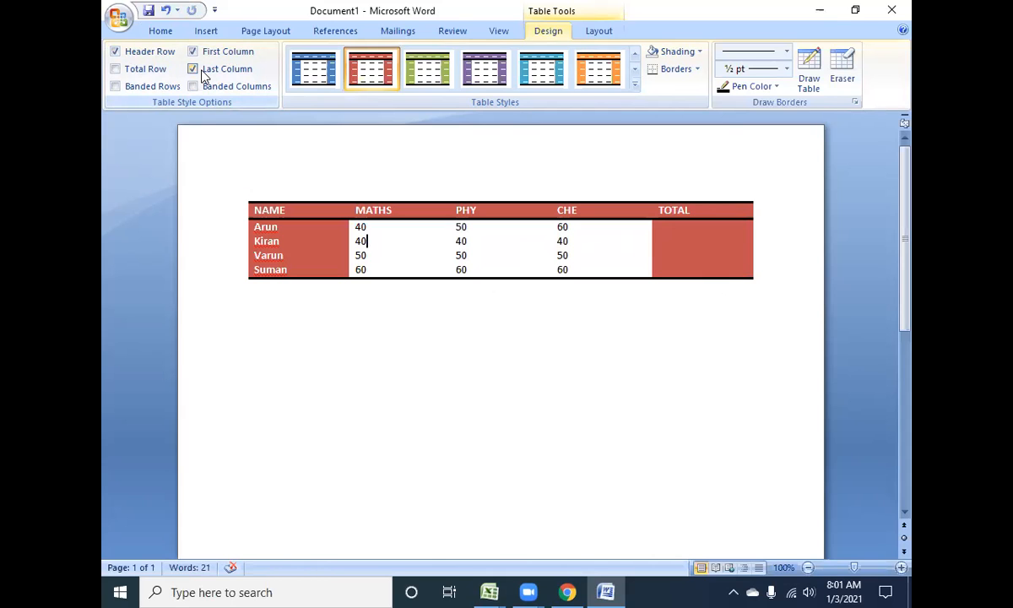
Step: Change the table style to the blue version of the current red shaded style
left_click(635, 85)
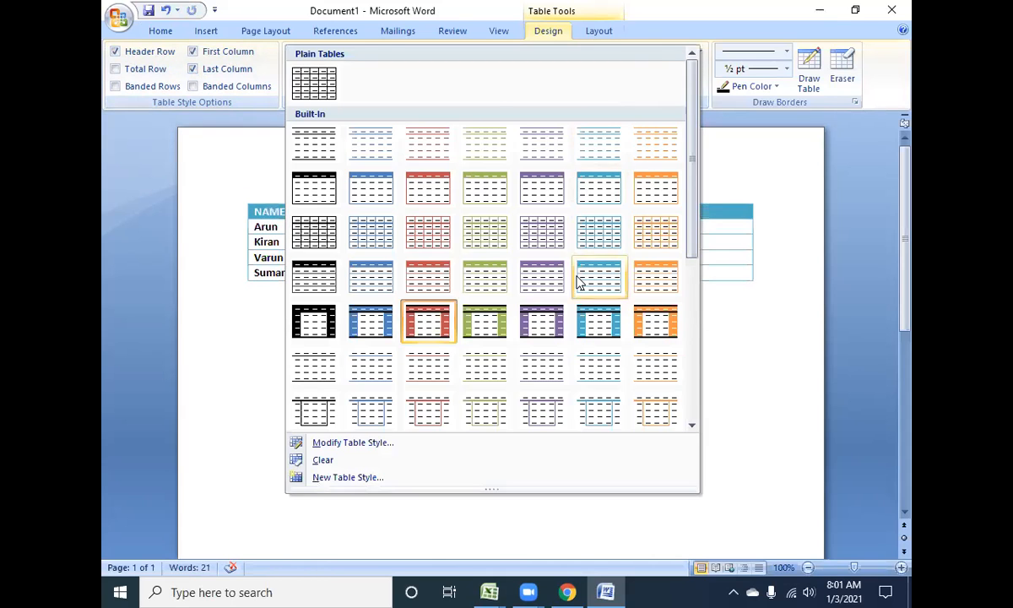
scroll(580, 283, "down", 5)
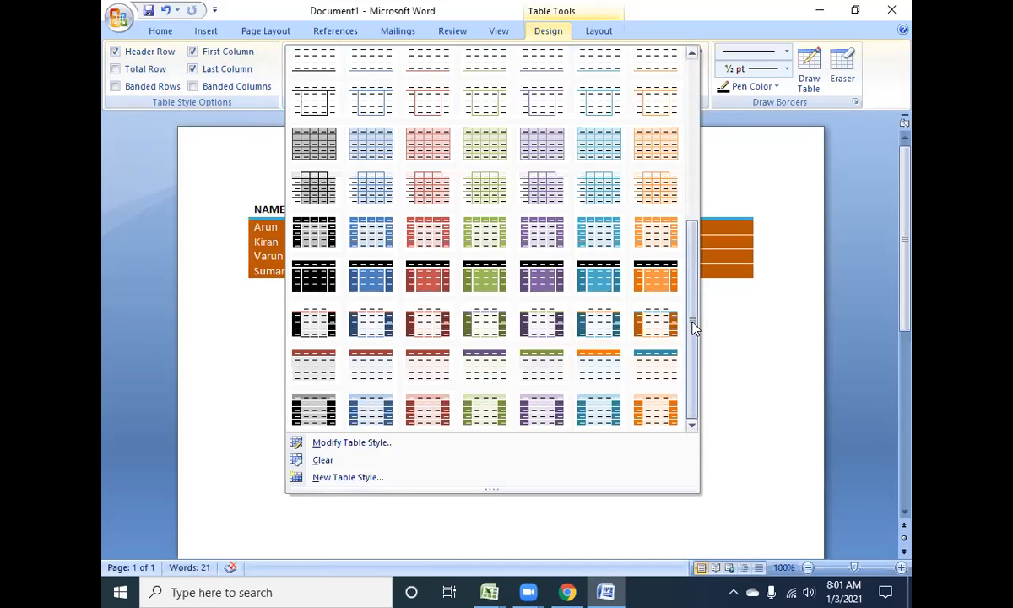
scroll(613, 261, "up", 3)
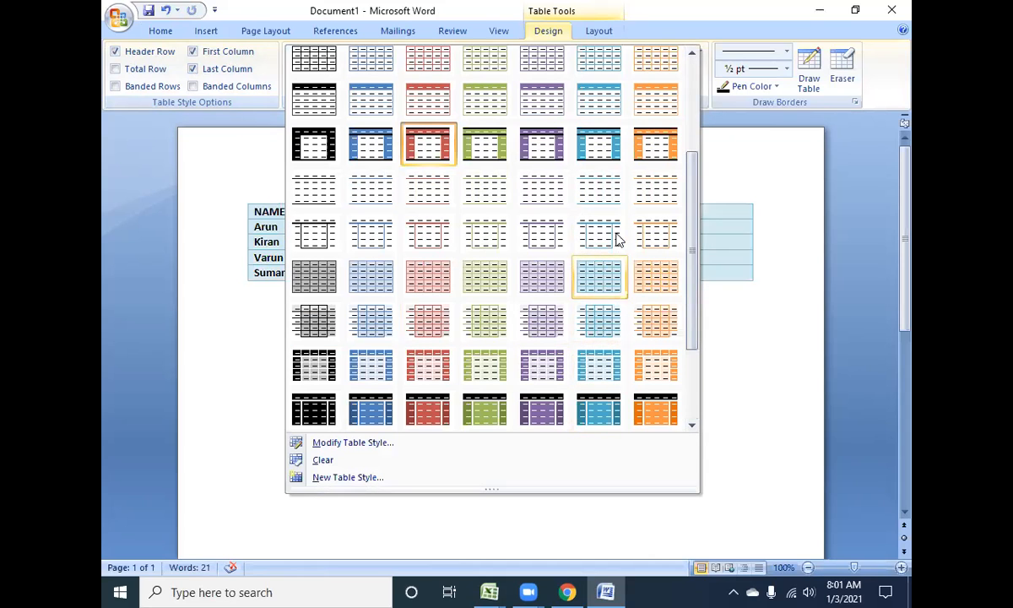
left_click(360, 141)
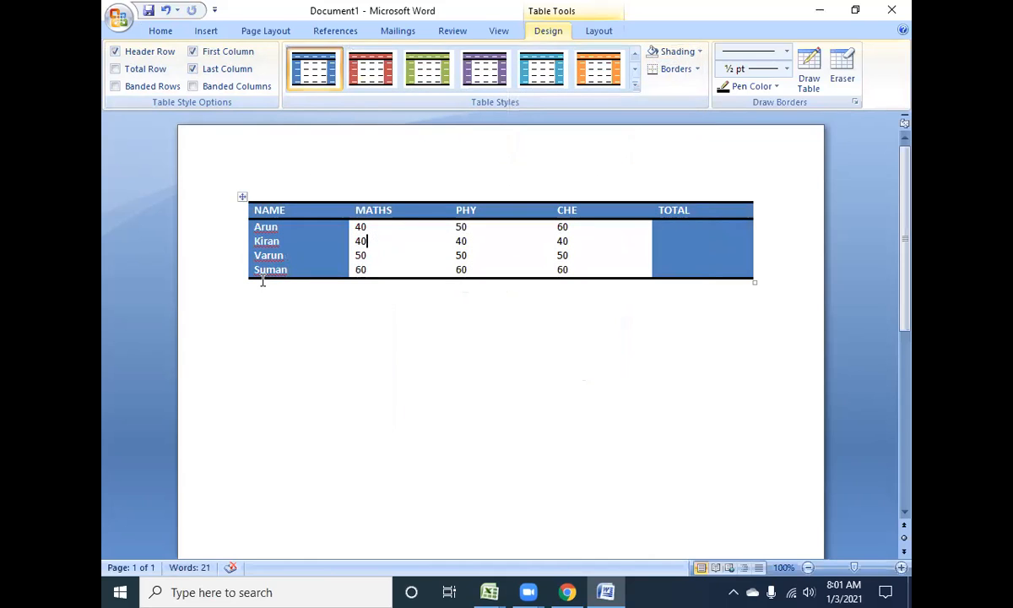
Step: Turn the Header Row, First Column and Last Column formatting off and back on
left_click(121, 53)
left_click(221, 52)
left_click(216, 68)
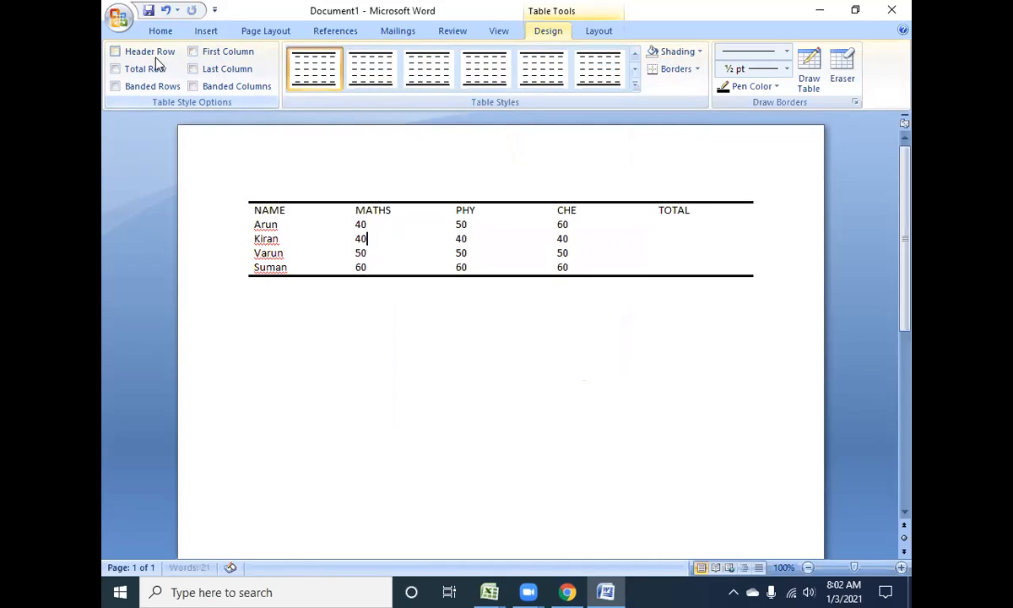
left_click(145, 53)
left_click(240, 53)
left_click(238, 72)
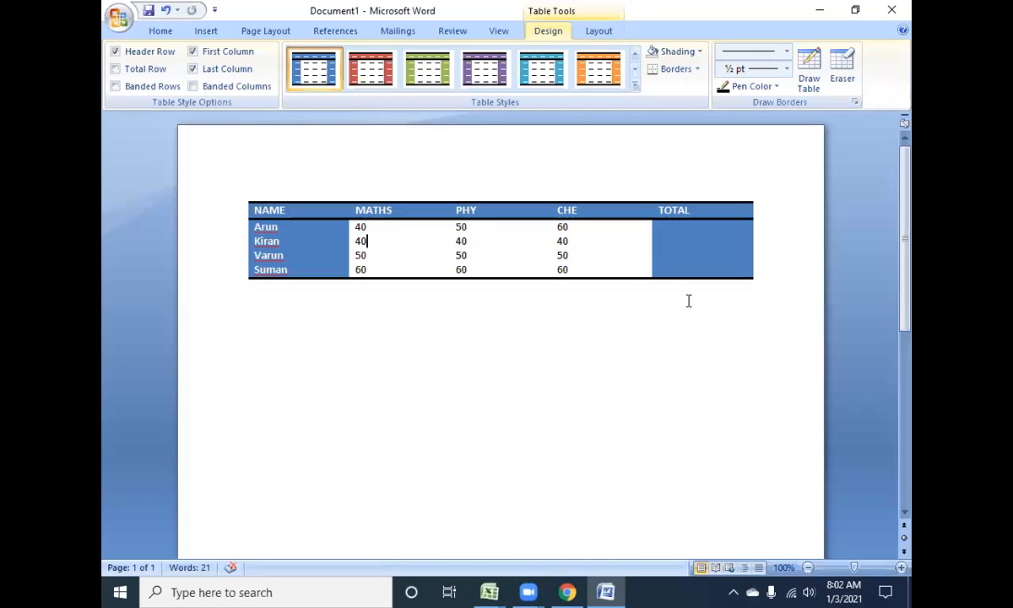
Step: Try the Total Row formatting and remove it, along with the Last Column, First Column and Header Row formatting
left_click(138, 75)
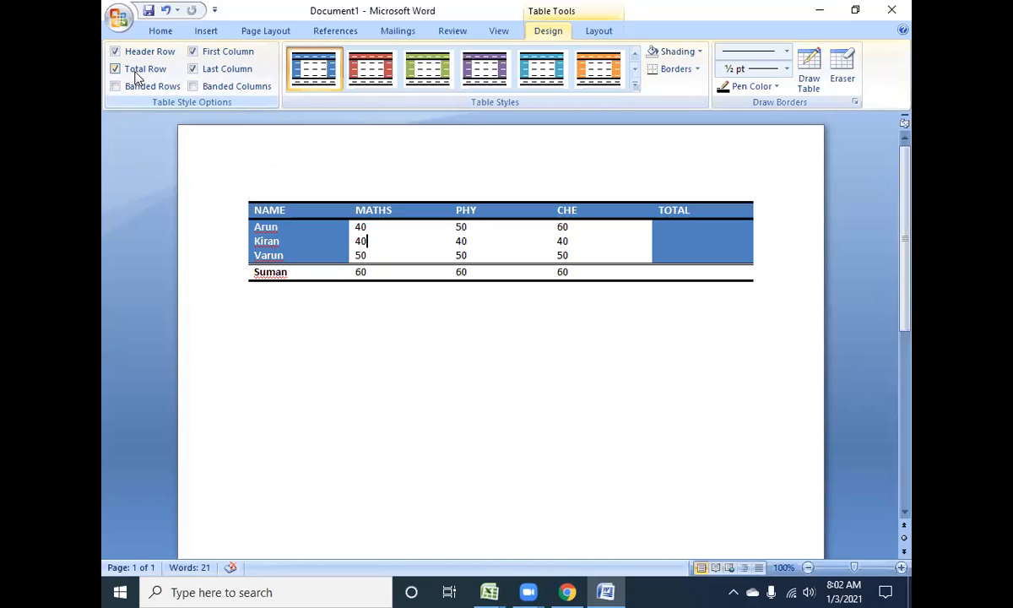
left_click(139, 72)
left_click(192, 68)
left_click(192, 51)
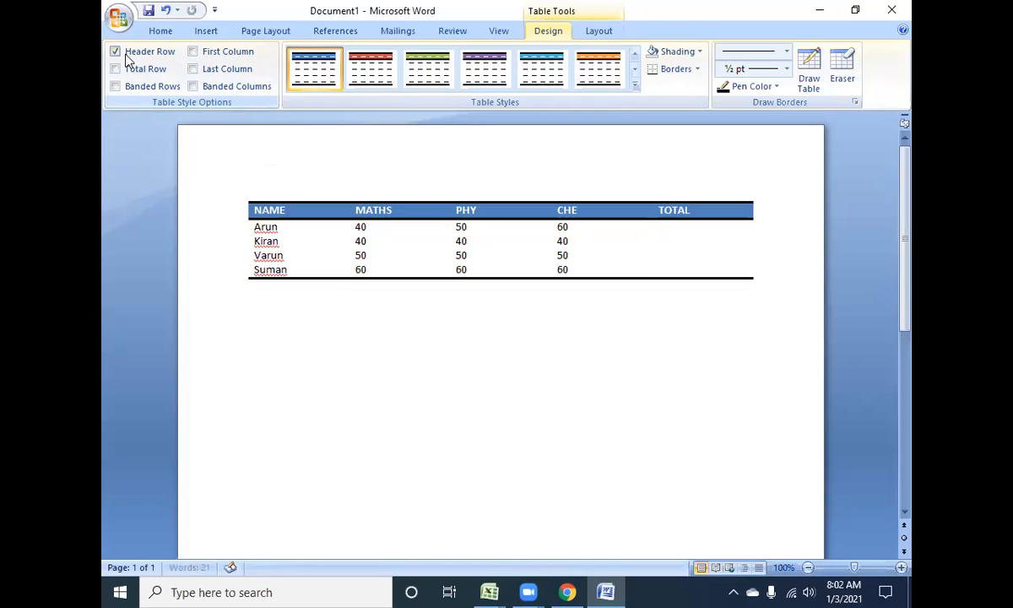
left_click(115, 51)
Step: Try the First Column and Header Row formatting together and turn both off again
left_click(209, 54)
left_click(142, 52)
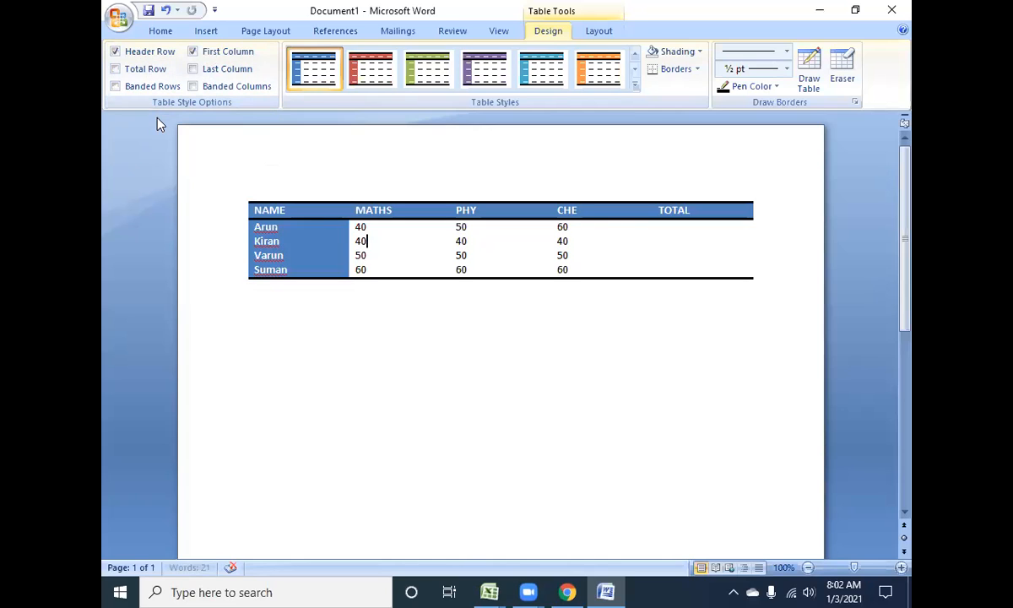
left_click(221, 57)
left_click(145, 54)
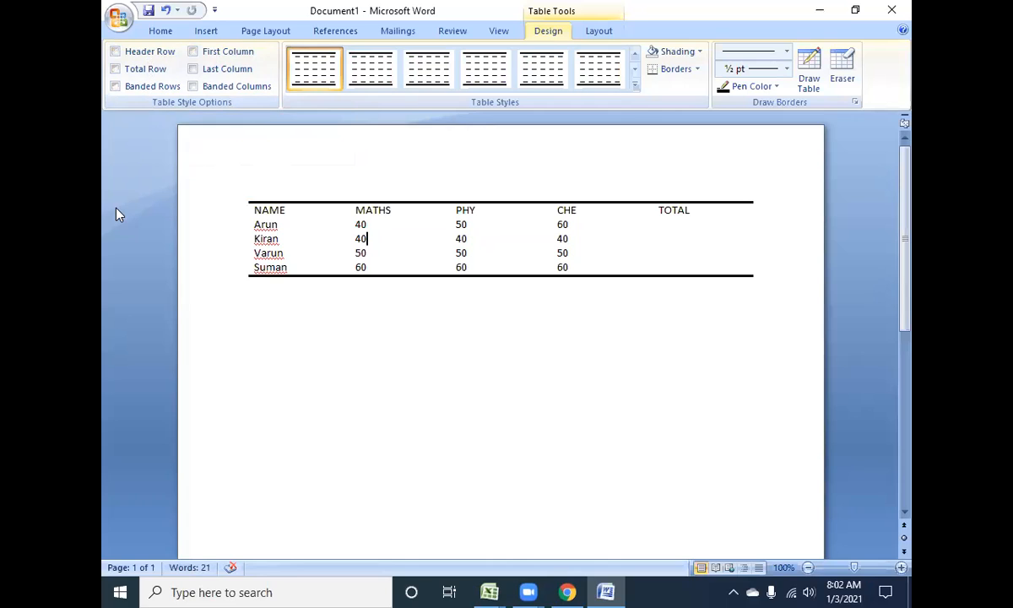
Step: Try Banded Rows and Banded Columns one at a time, turning each off again
left_click(115, 86)
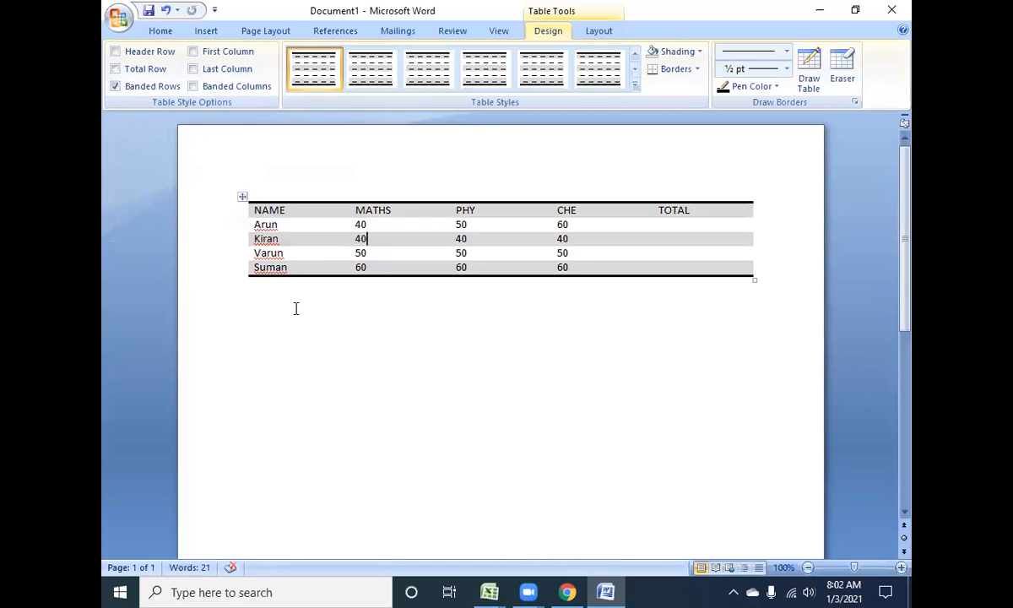
left_click(129, 86)
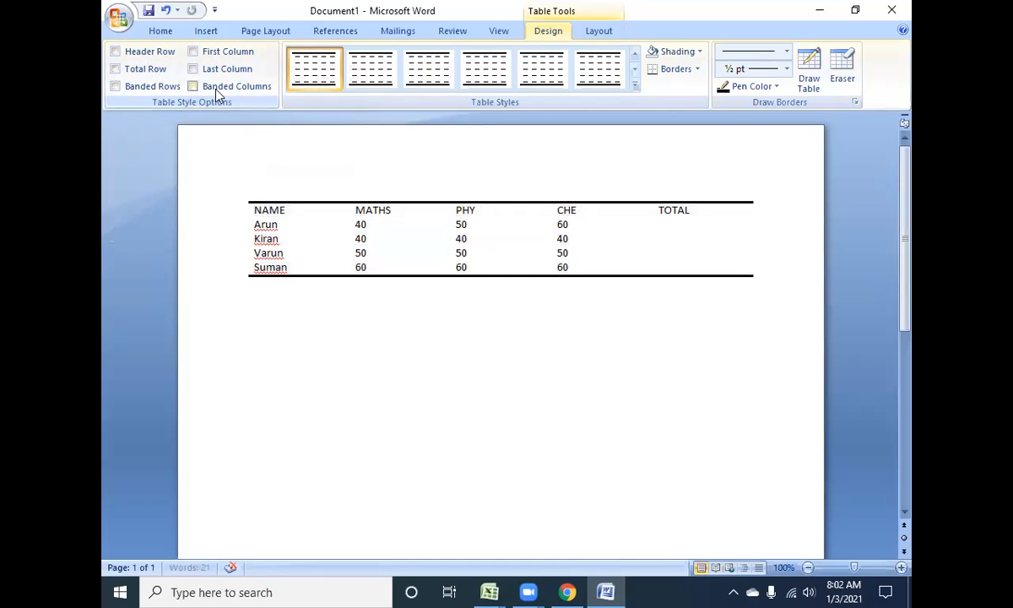
left_click(217, 92)
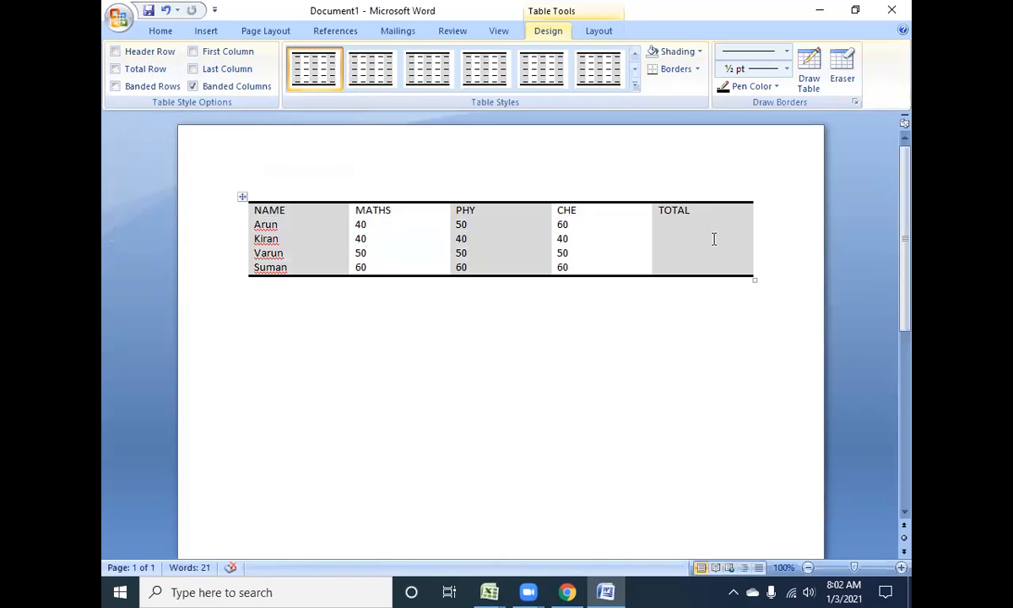
left_click(225, 88)
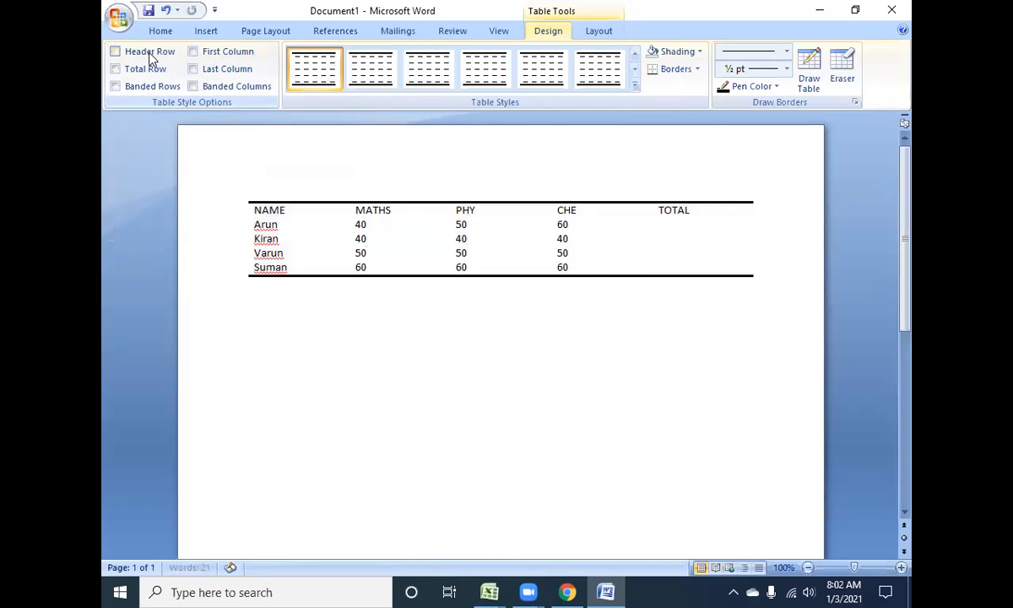
Step: Turn on all six table style options: Header Row, First Column, Total Row, Last Column, Banded Rows and Banded Columns
left_click(152, 51)
left_click(229, 52)
left_click(128, 69)
left_click(213, 68)
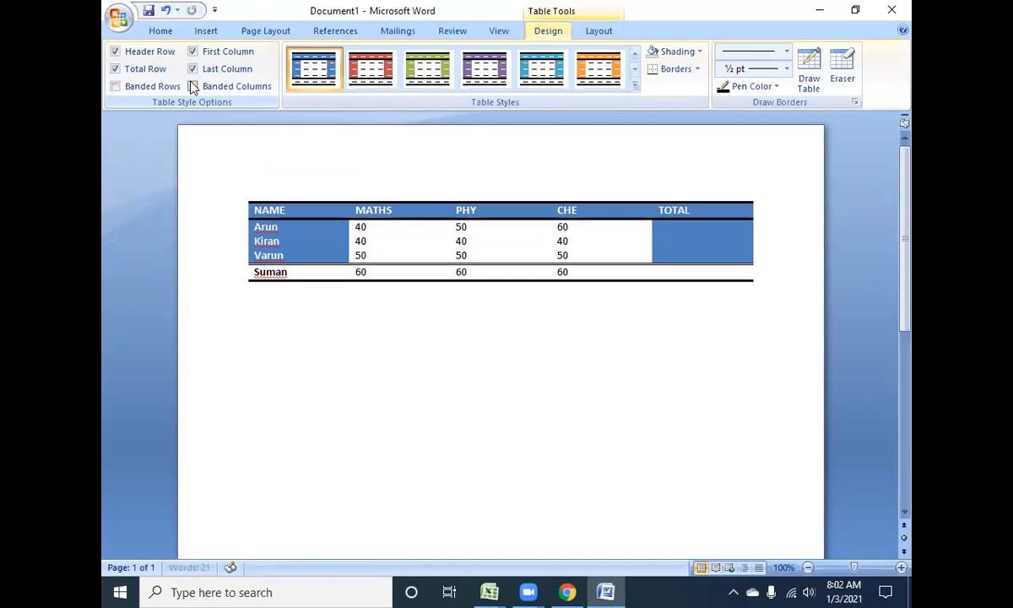
left_click(135, 86)
left_click(216, 86)
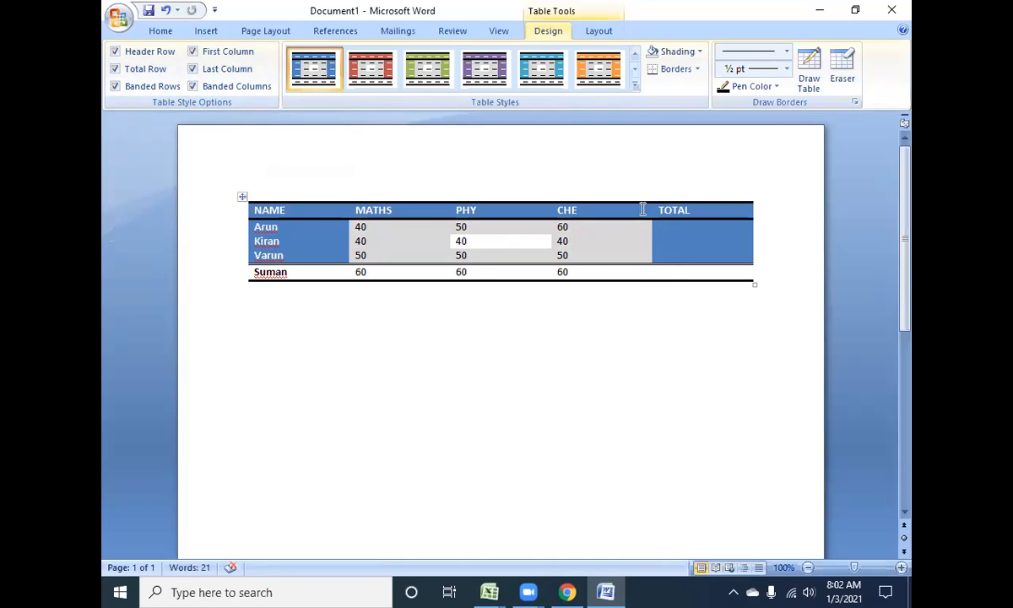
Step: Turn off Total Row, Banded Rows and Banded Columns, and switch Last Column off and back on
left_click(133, 69)
left_click(216, 69)
left_click(194, 87)
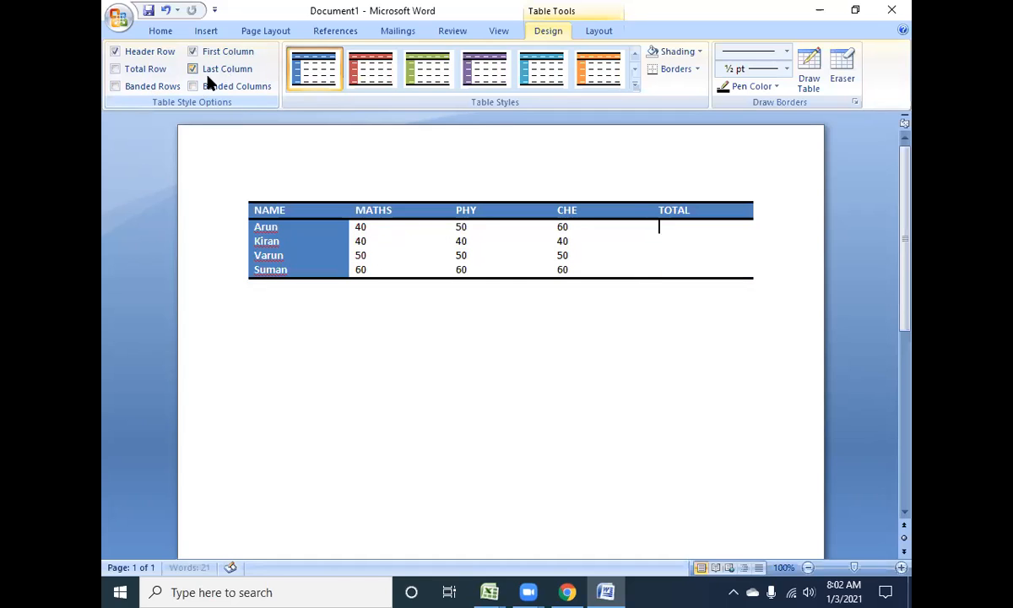
left_click(193, 70)
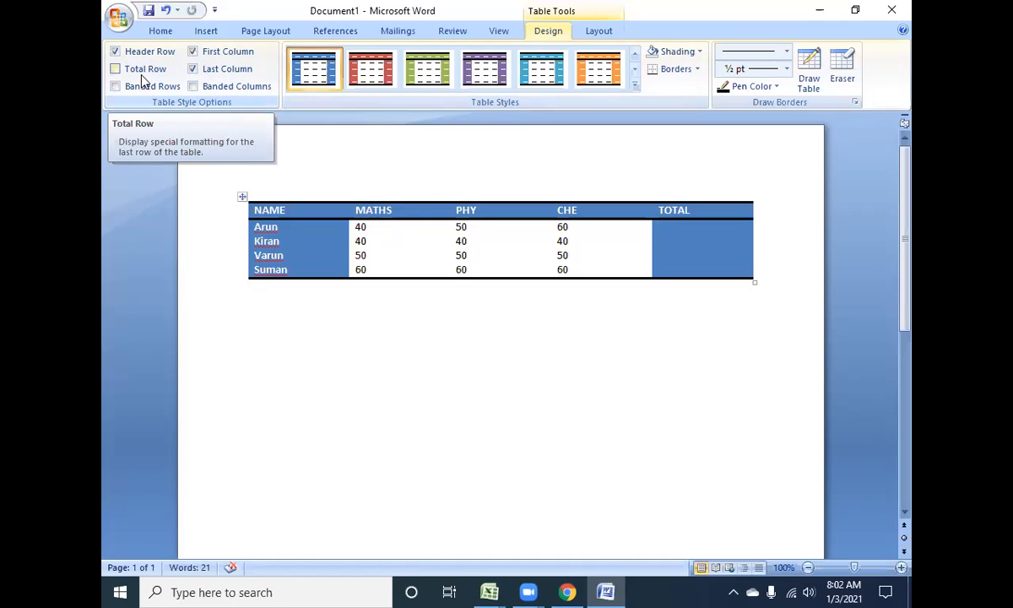
Step: Apply the plain grid style from Plain Tables to the marks table and browse the remaining built-in table styles
left_click(635, 86)
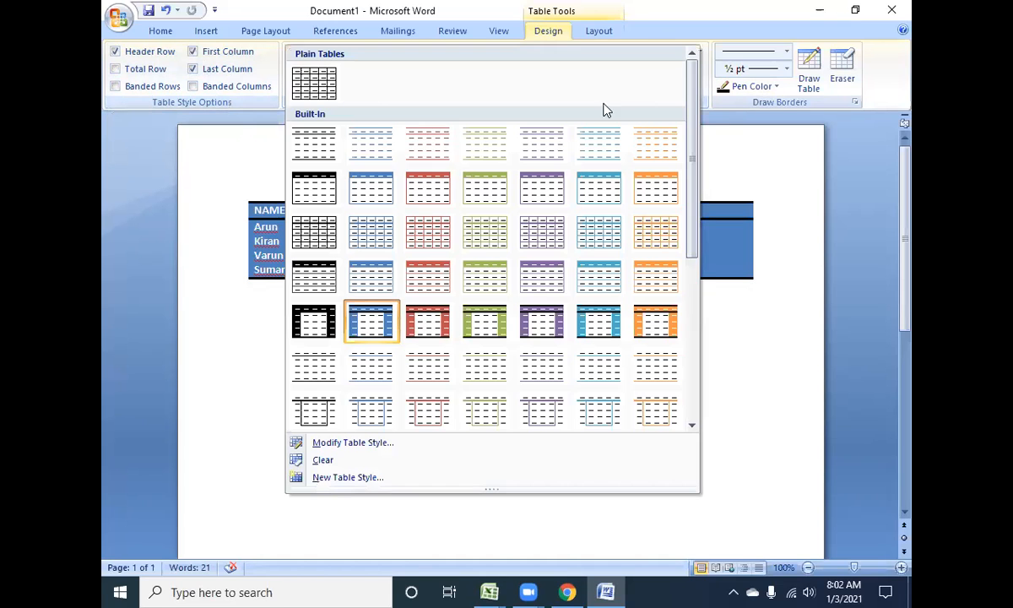
left_click(322, 91)
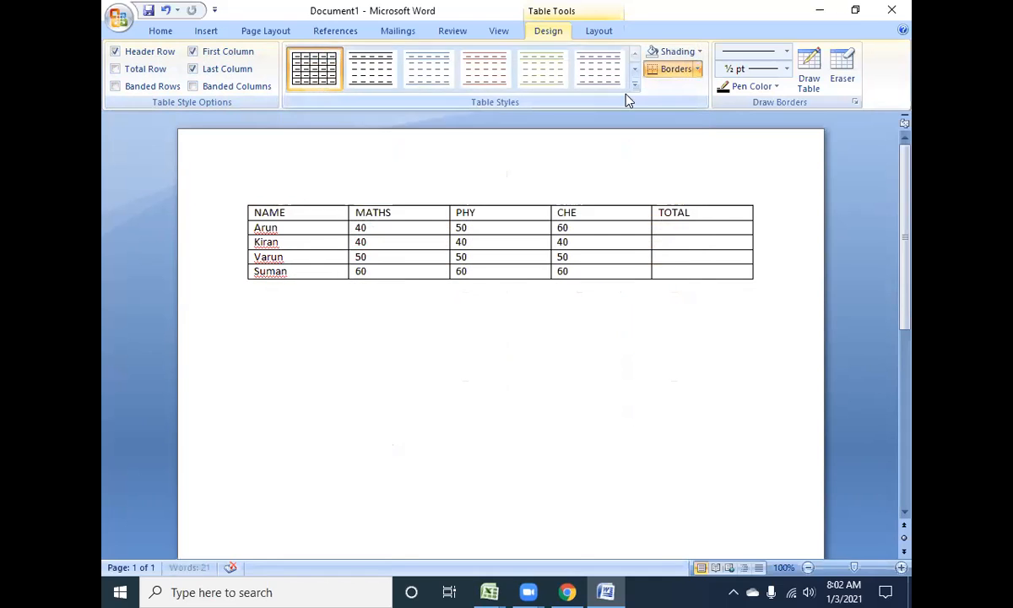
left_click(635, 85)
left_click(314, 85)
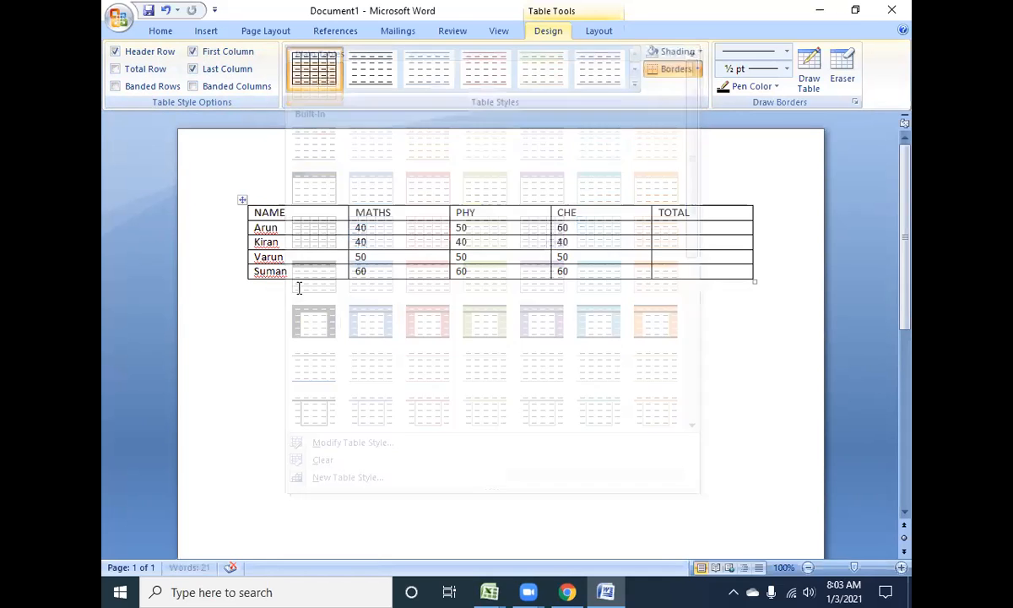
left_click(635, 86)
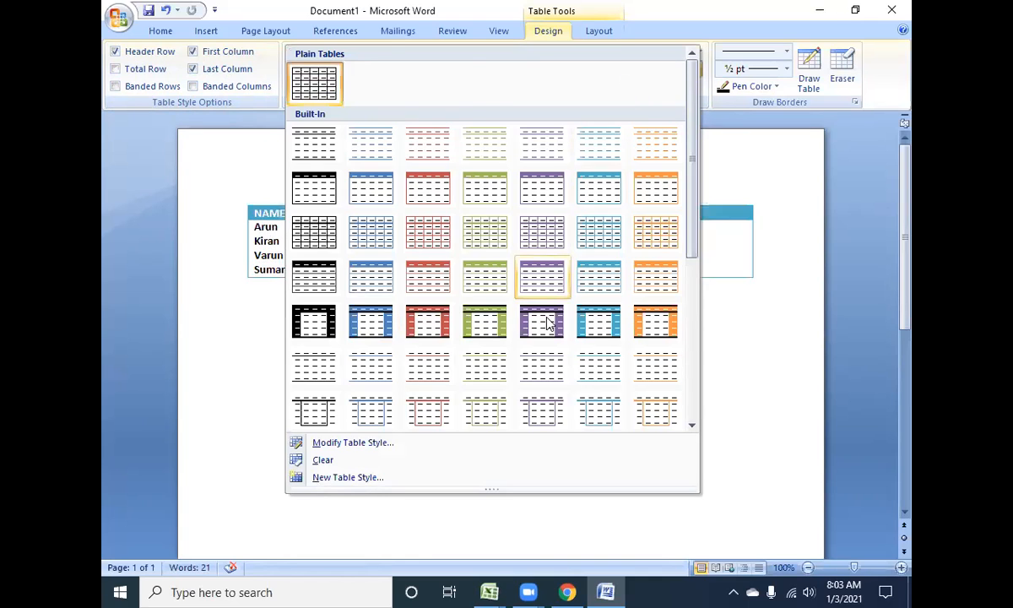
scroll(545, 355, "down", 3)
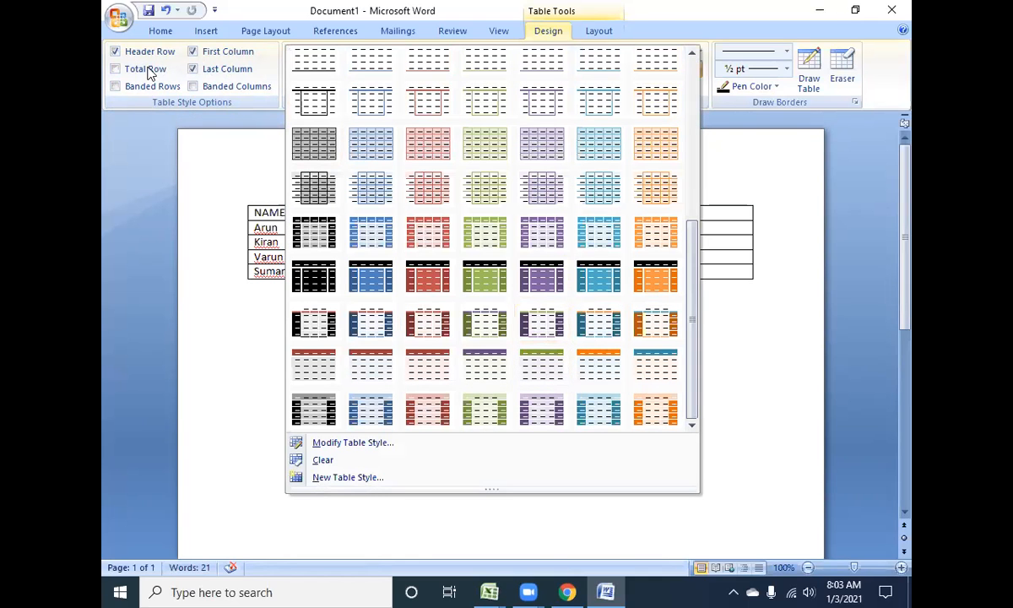
left_click(736, 326)
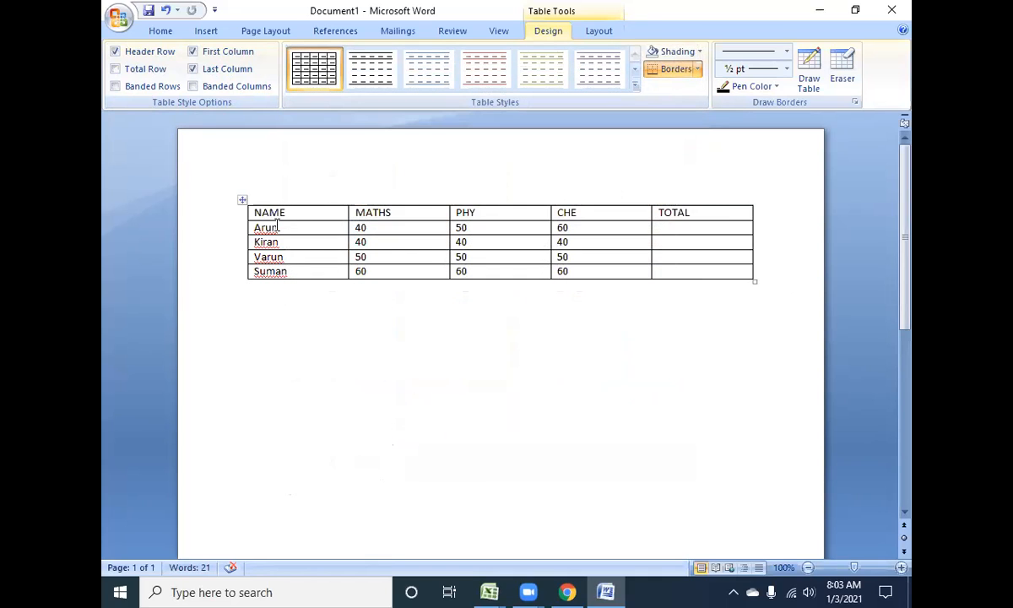
Step: Select the whole table and set the border pen to a dash-dot-dot line with a 6 pt weight
left_click(243, 200)
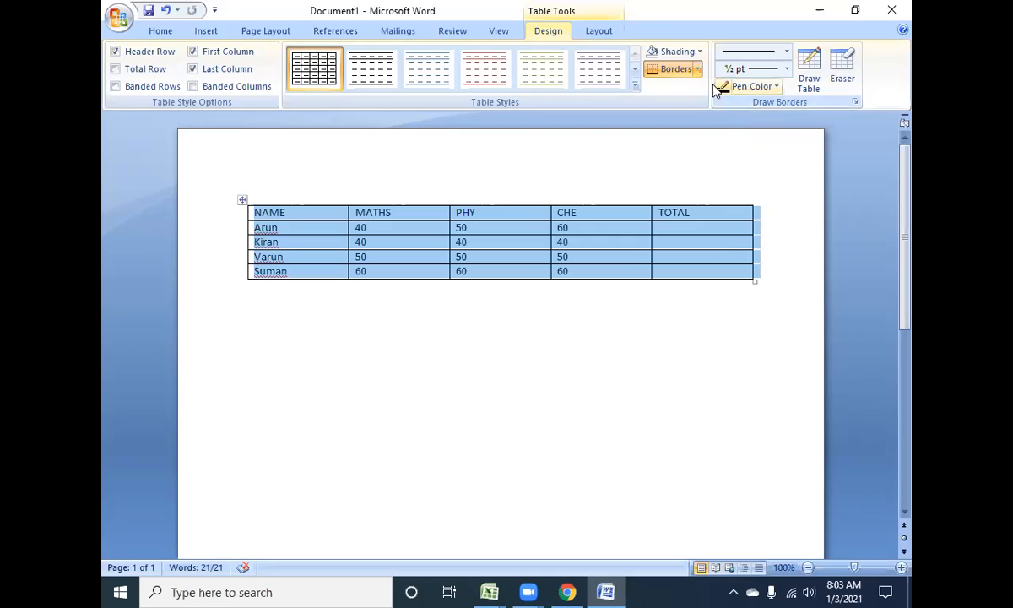
left_click(785, 52)
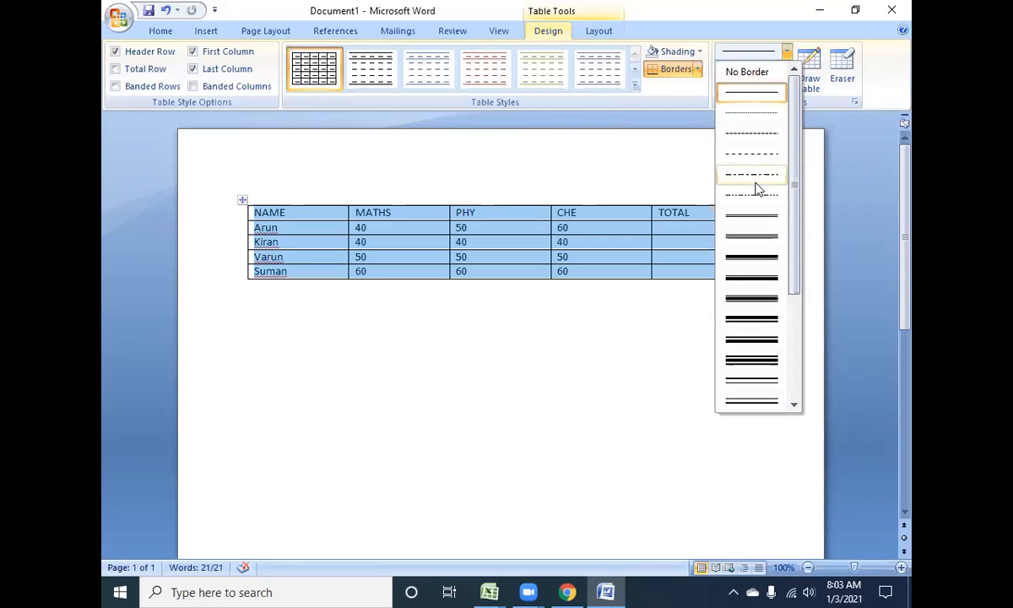
scroll(764, 364, "down", 3)
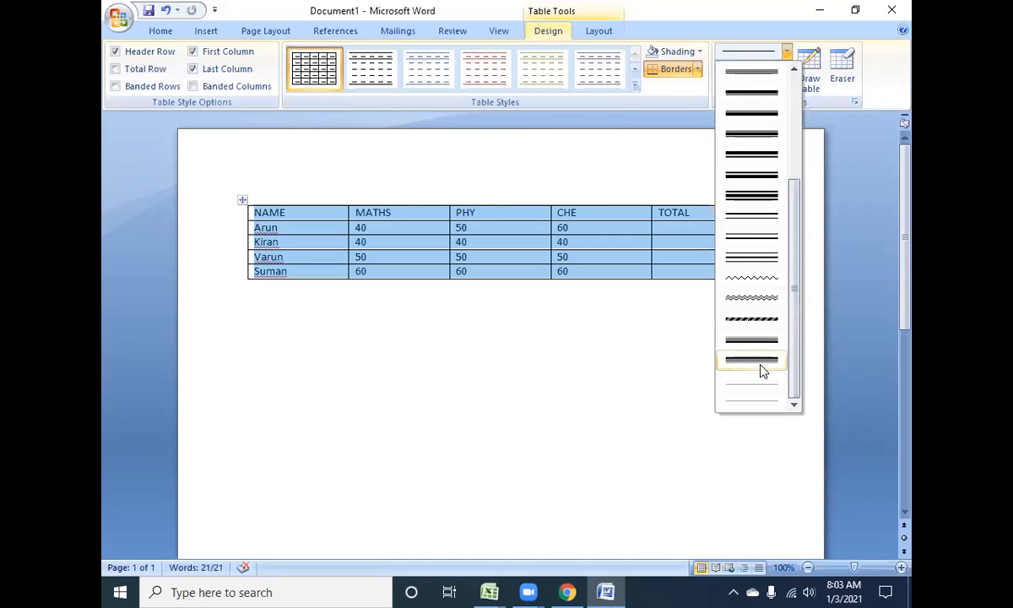
scroll(767, 253, "up", 5)
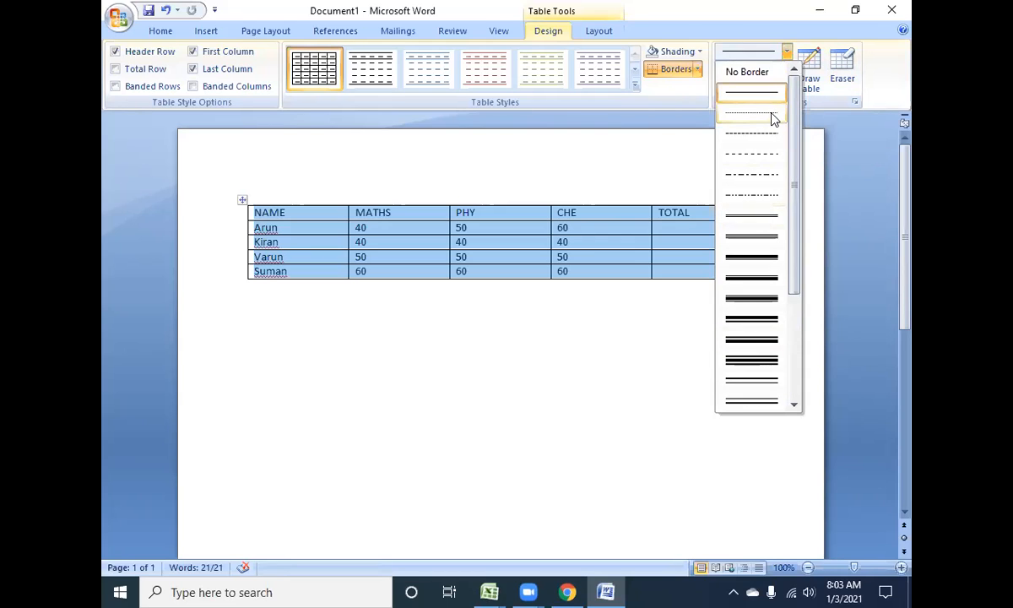
left_click(756, 195)
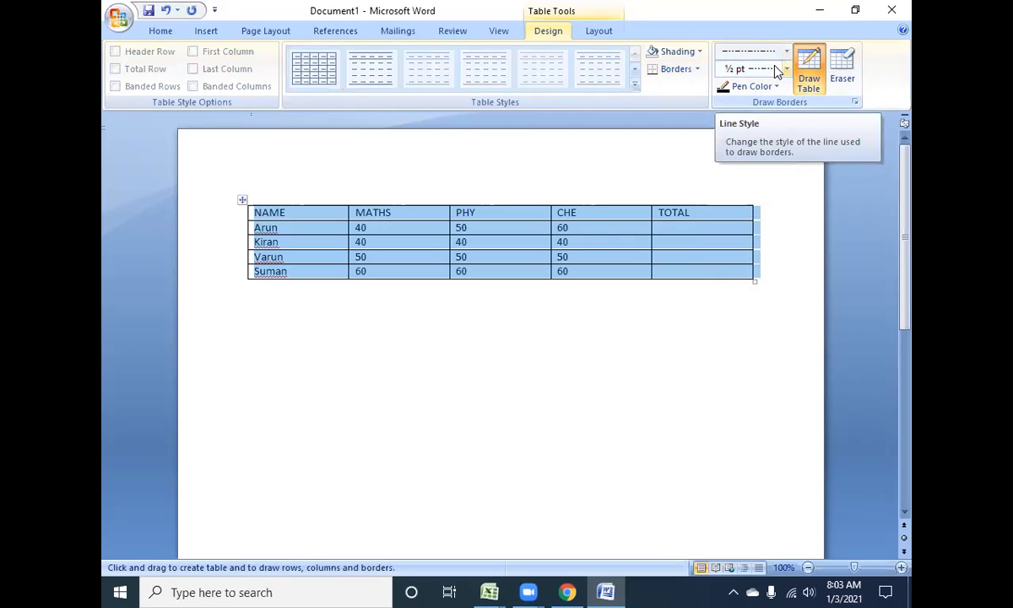
left_click(745, 71)
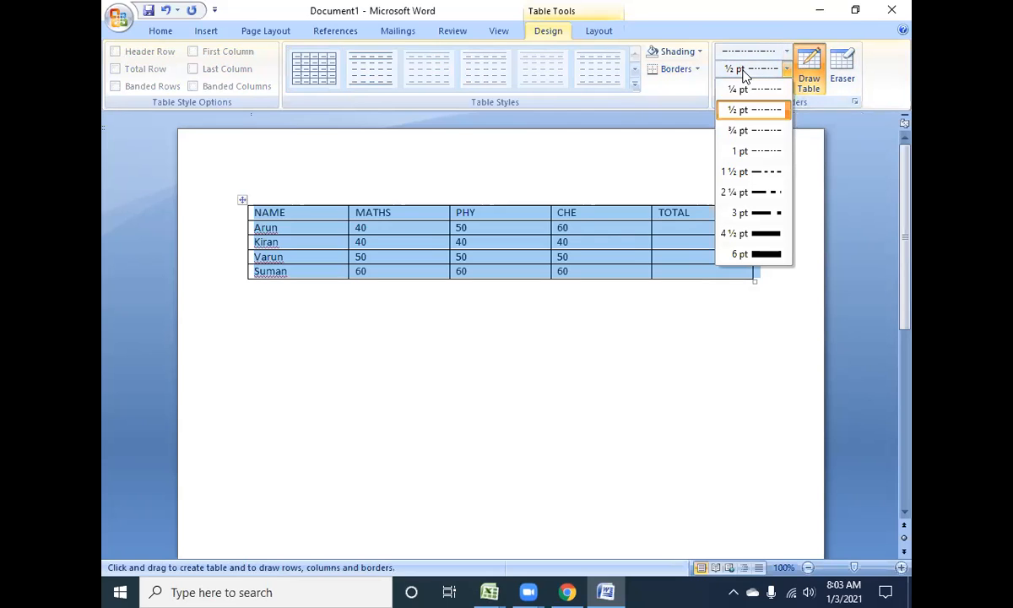
left_click(756, 253)
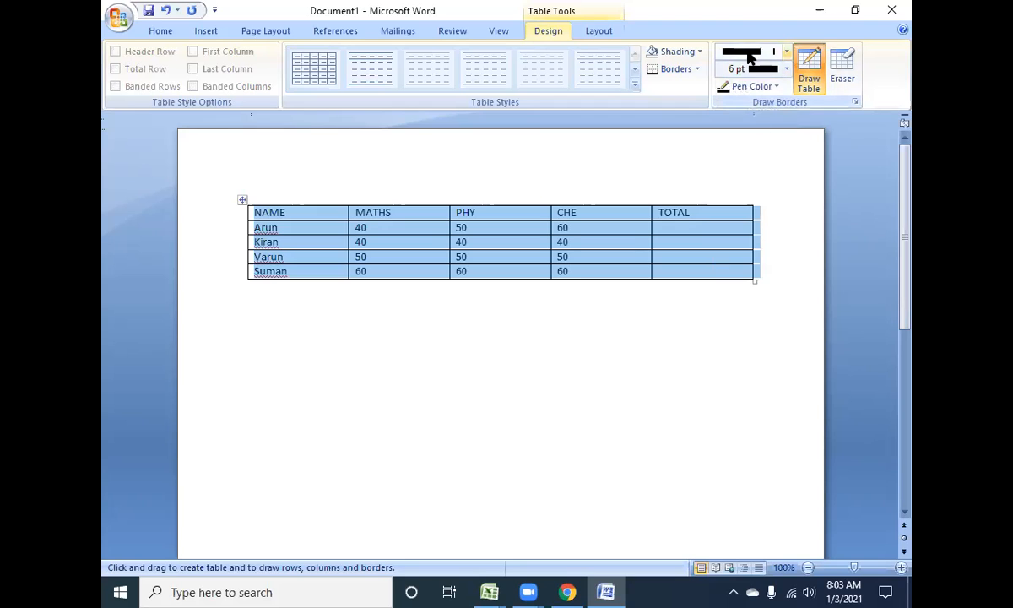
left_click(786, 52)
left_click(746, 195)
left_click(786, 69)
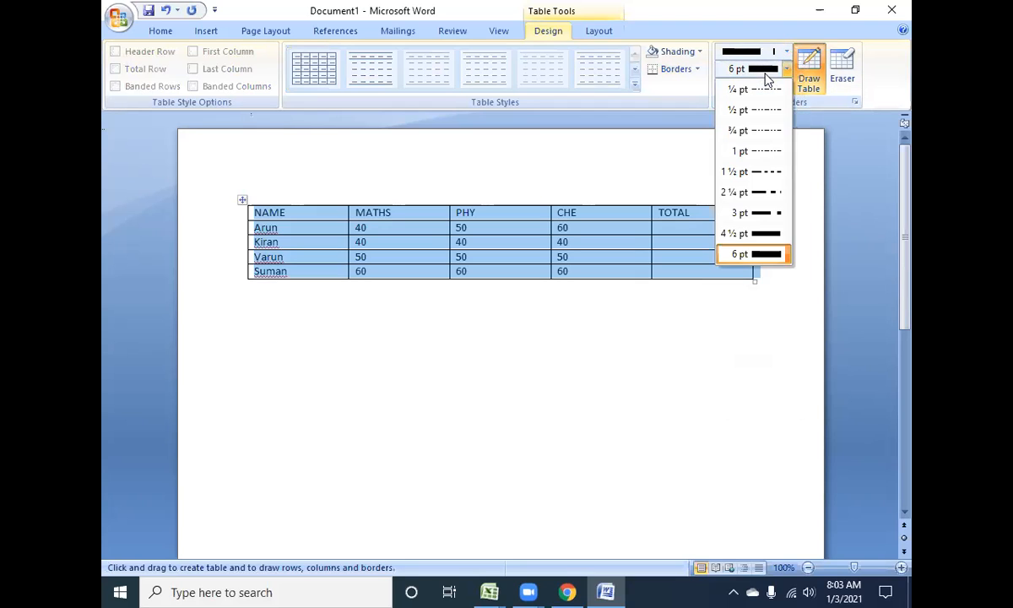
left_click(756, 255)
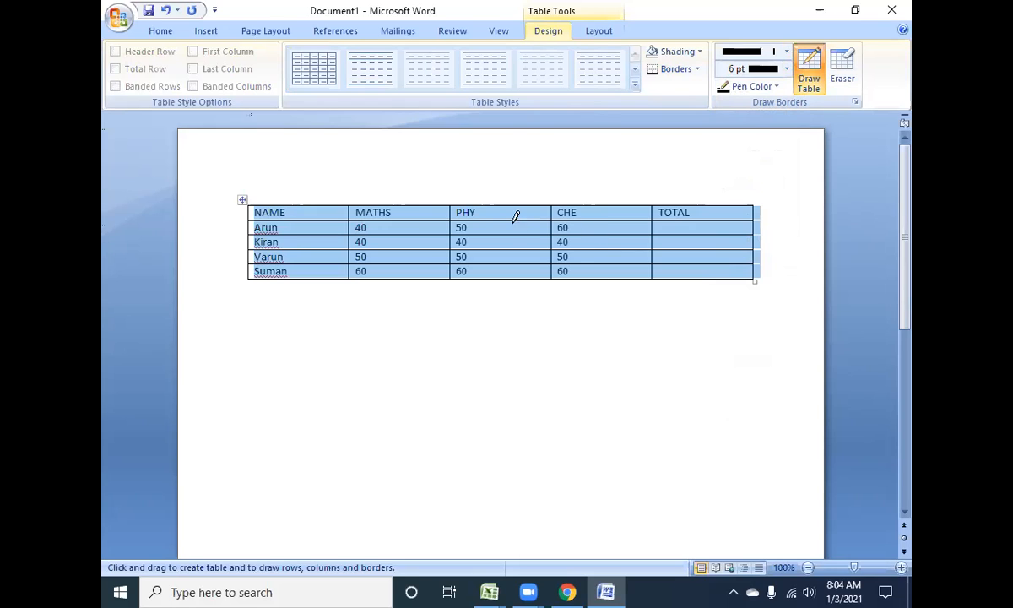
Step: Draw the dash-dot-dot line over individual row borders in the CHE and TOTAL columns and leave the Draw Table tool
left_click(603, 262)
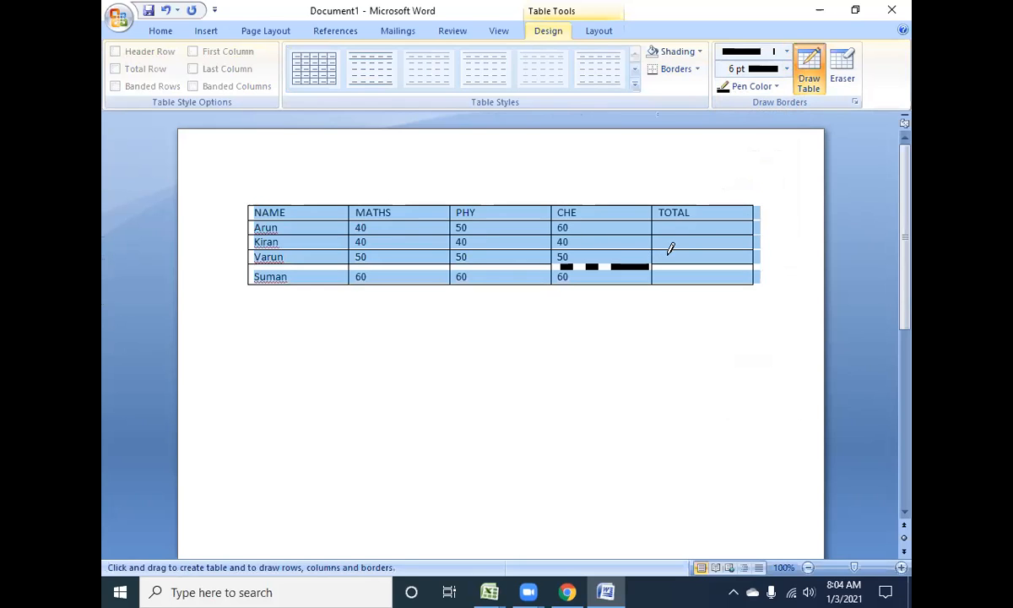
left_click(676, 257)
left_click(685, 246)
left_click(695, 236)
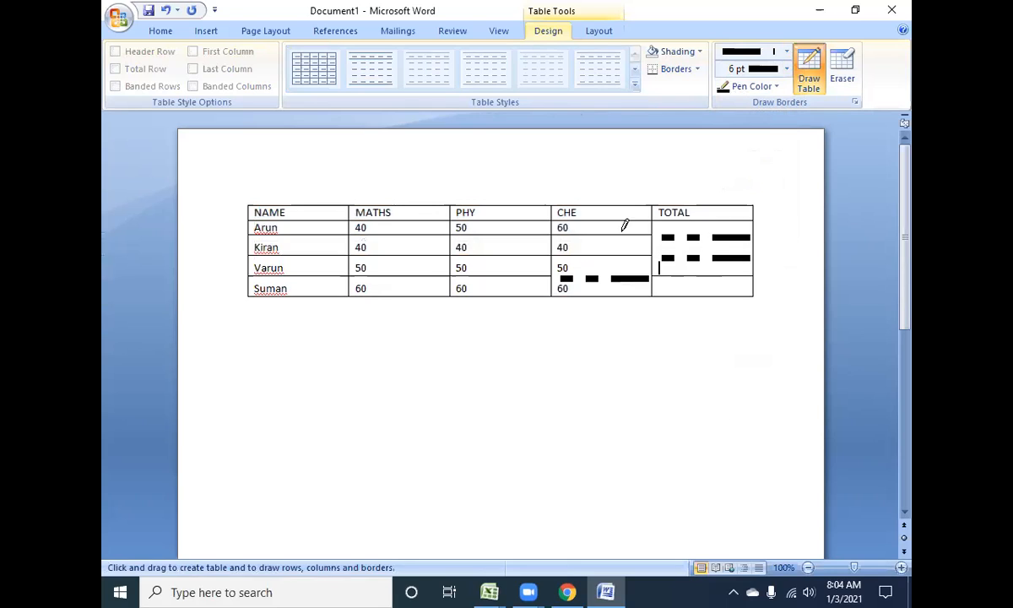
left_click(621, 236)
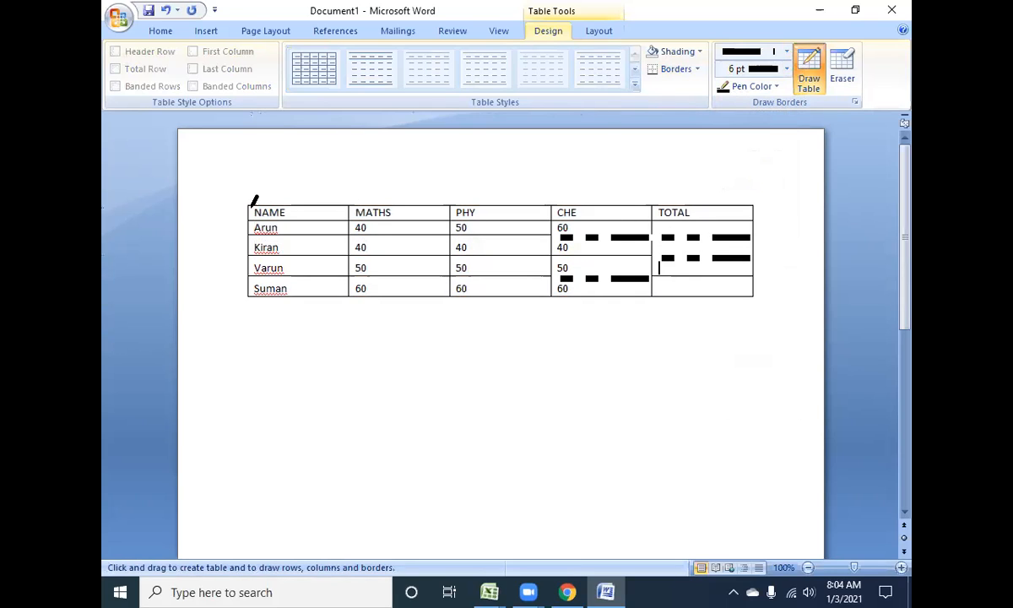
key("Escape")
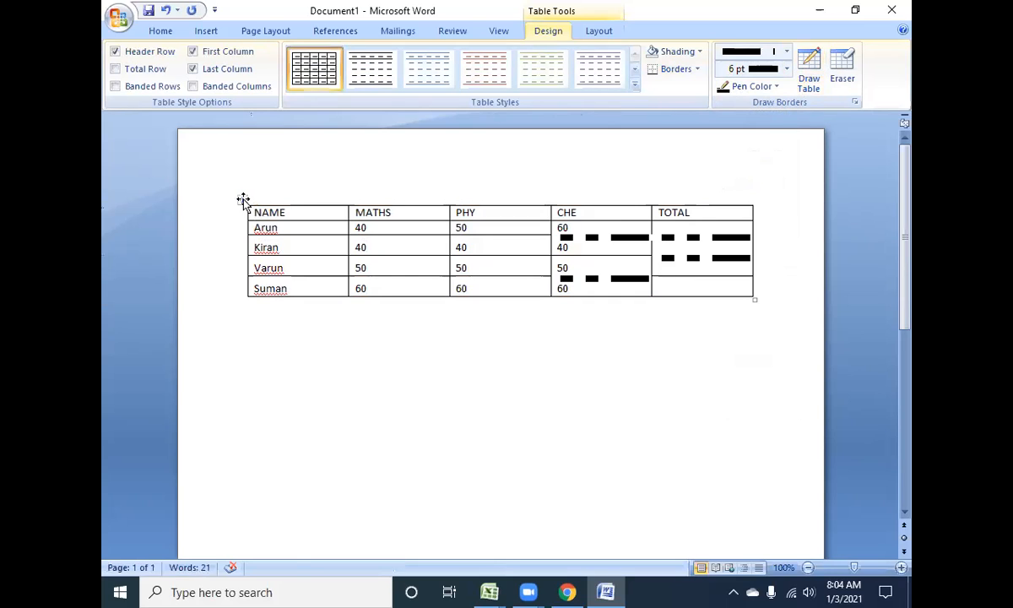
Step: Select the whole table and apply the 6 pt dash-dot-dot line to all borders
left_click(243, 200)
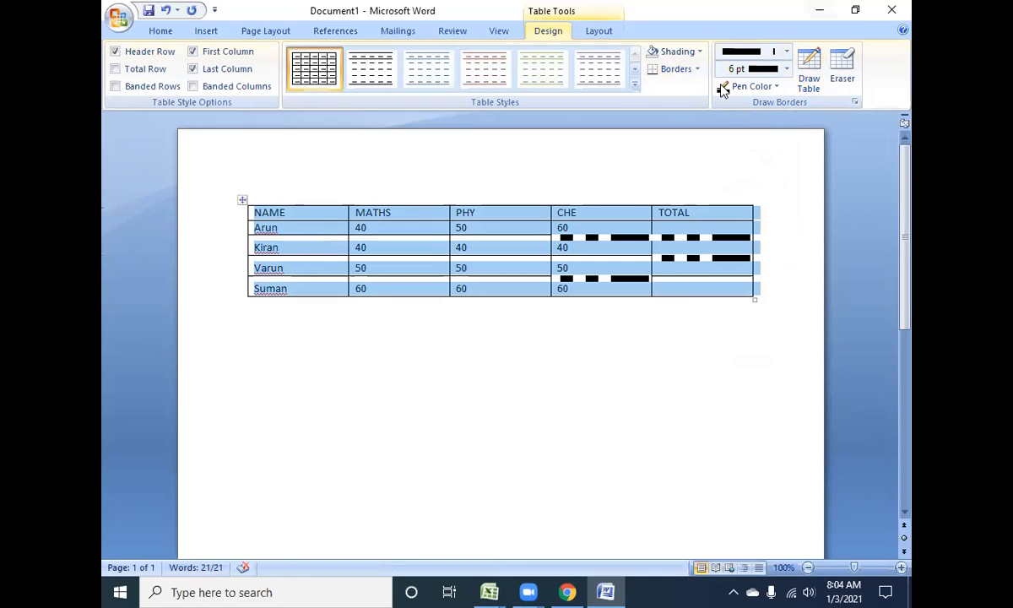
left_click(697, 69)
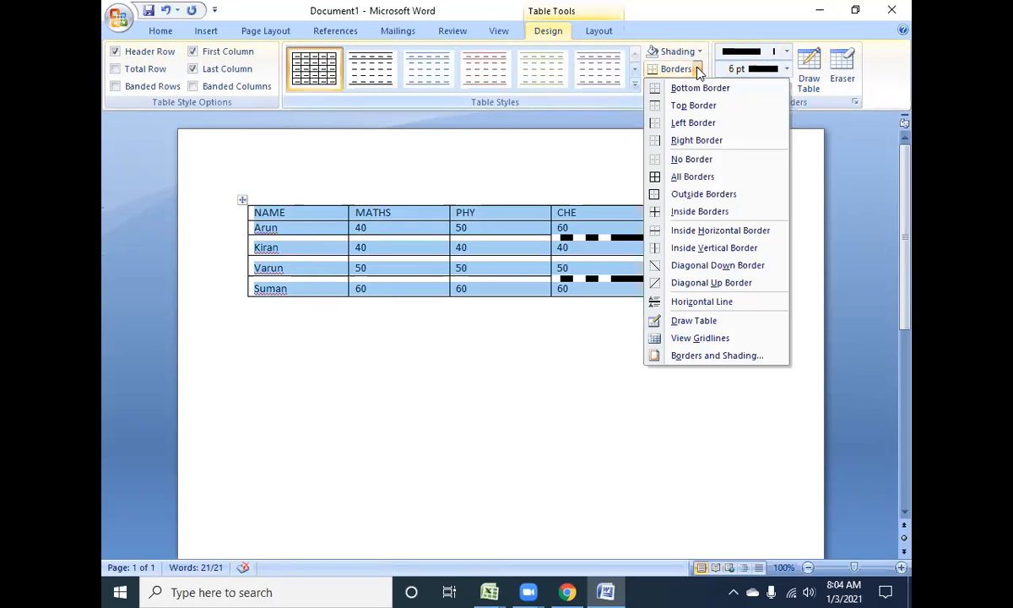
left_click(692, 174)
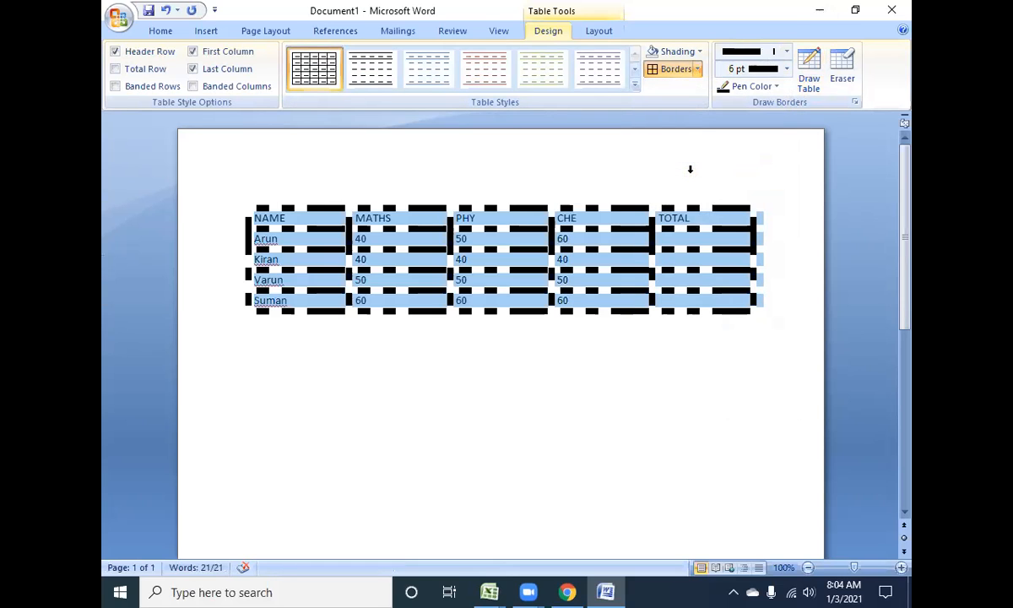
Step: Change all borders of the table to a red double line with a ¾ pt weight
left_click(784, 55)
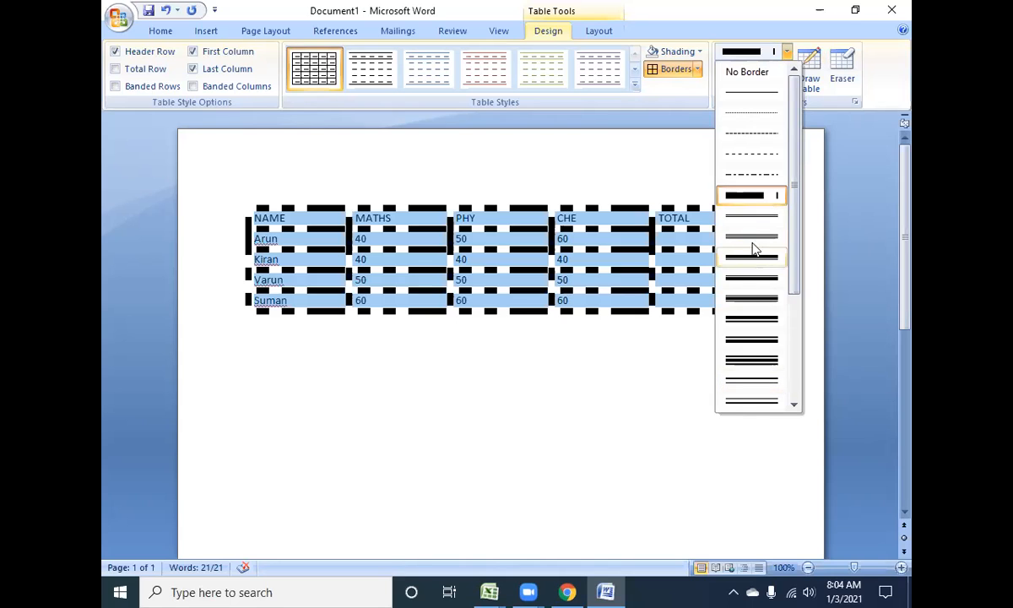
left_click(756, 216)
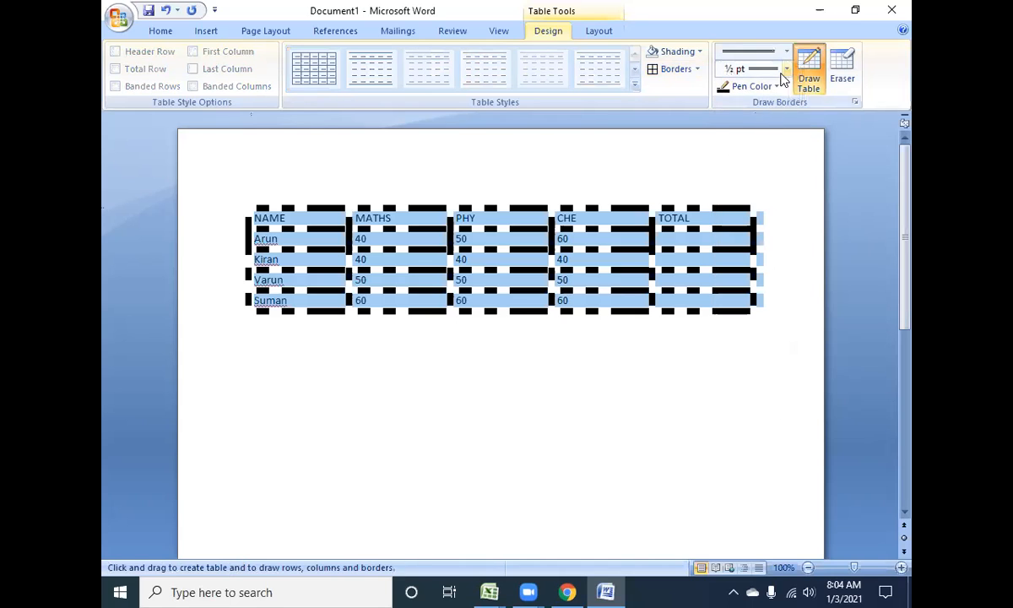
left_click(785, 69)
left_click(762, 129)
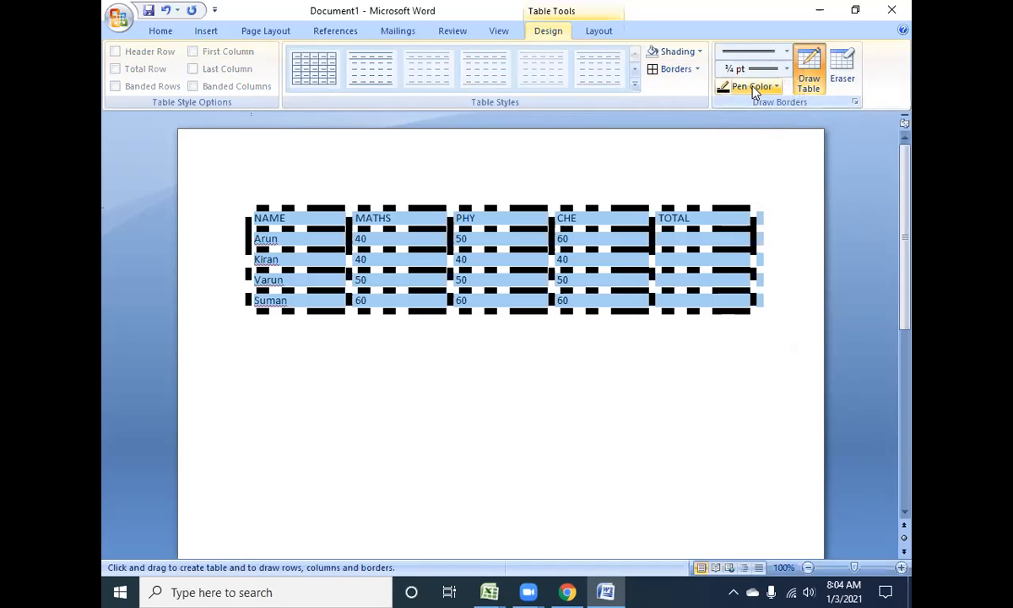
left_click(754, 87)
left_click(736, 223)
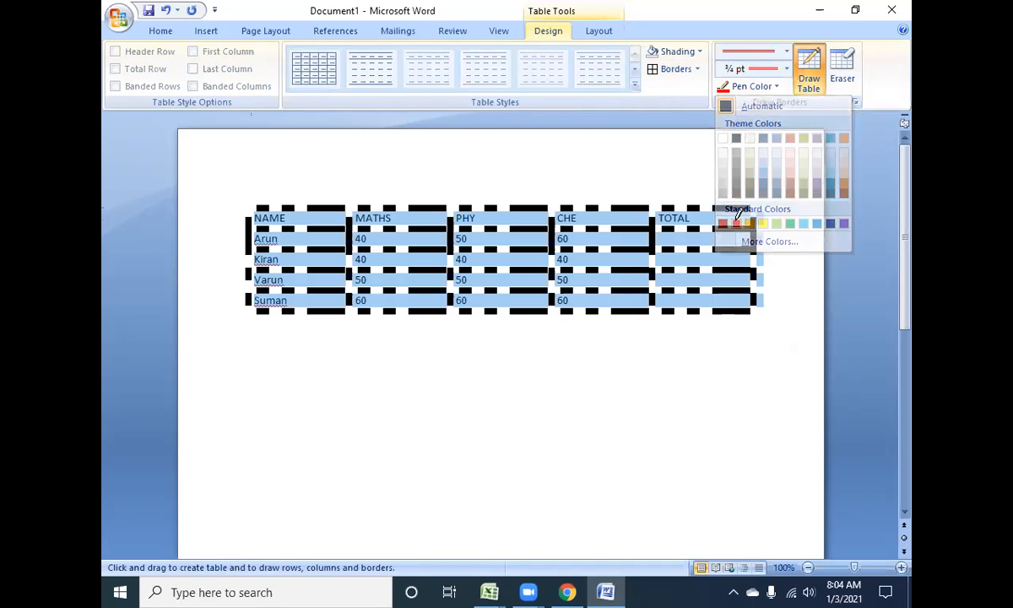
left_click(698, 79)
left_click(680, 166)
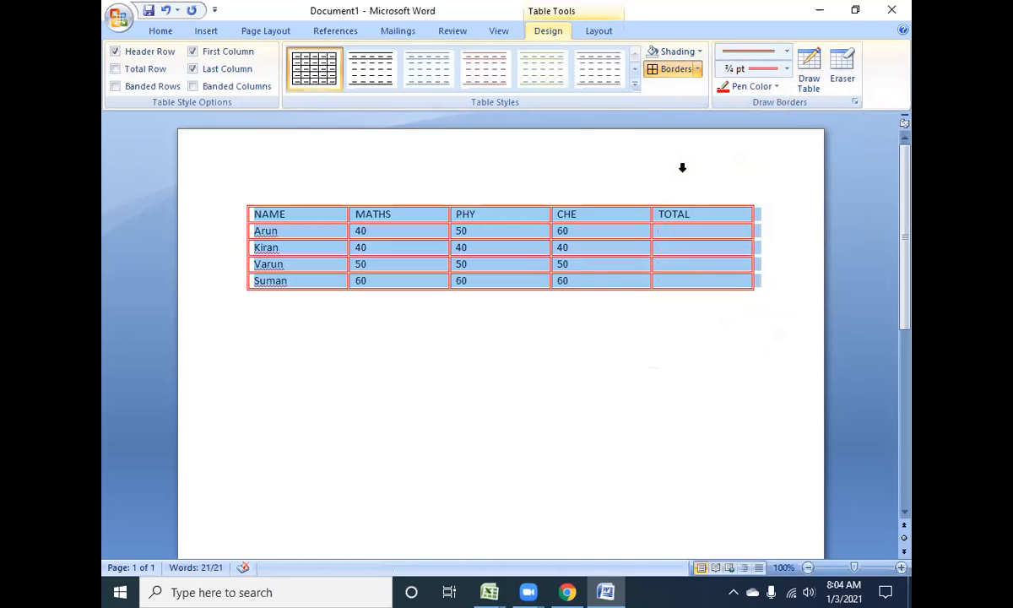
left_click(746, 51)
left_click(748, 59)
left_click(751, 70)
left_click(751, 74)
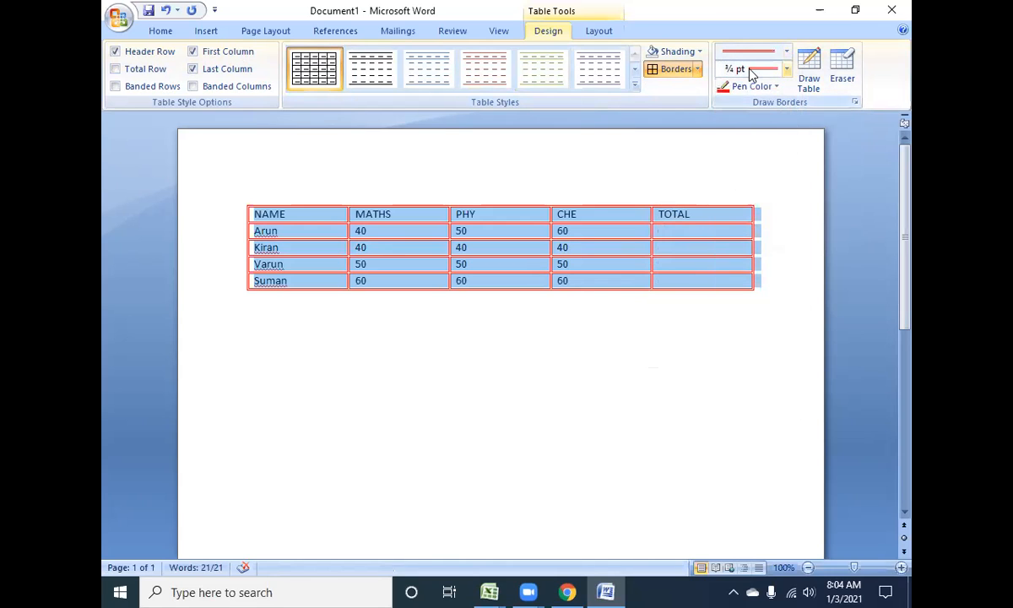
left_click(754, 86)
left_click(719, 80)
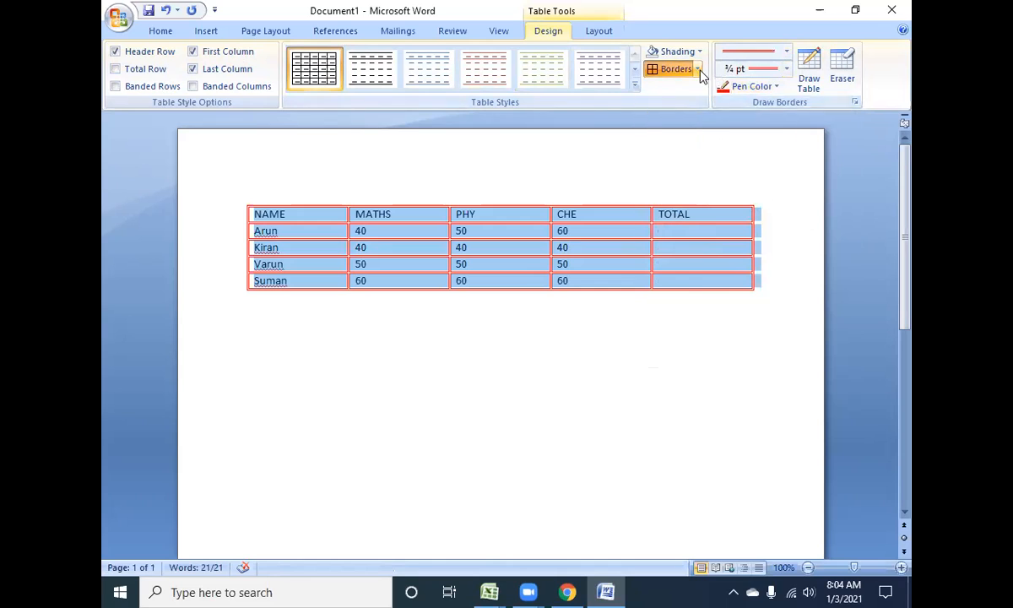
left_click(699, 70)
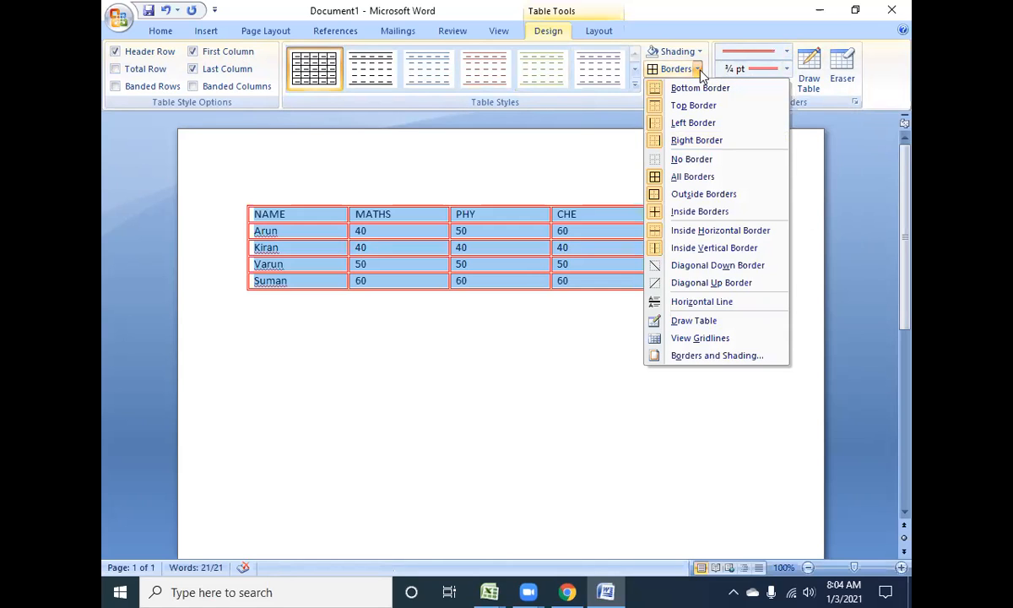
left_click(699, 72)
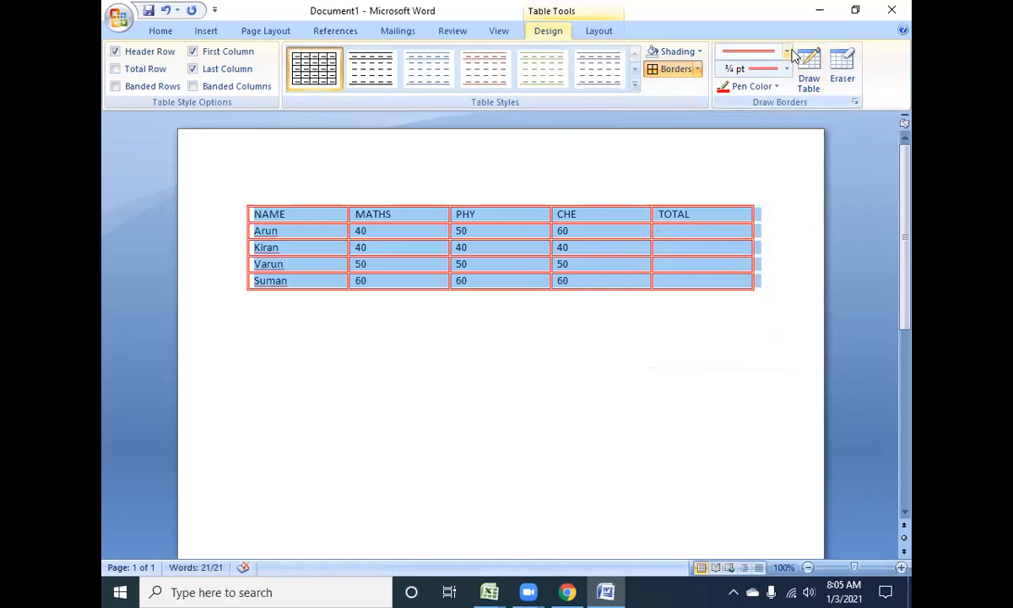
Step: Change all borders of the table to a single ½ pt line in the Automatic pen color
left_click(749, 52)
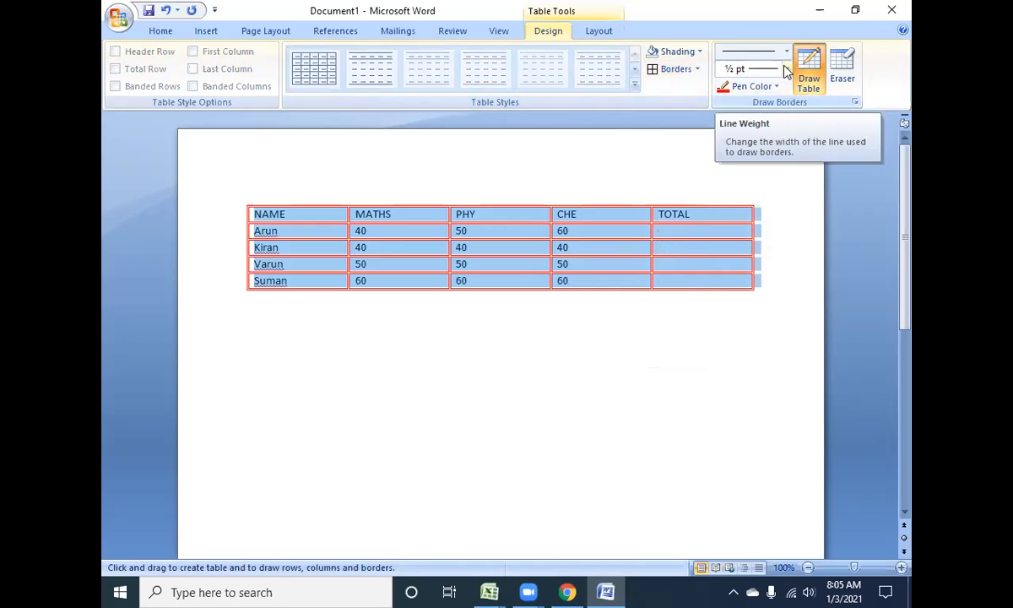
left_click(749, 86)
left_click(755, 106)
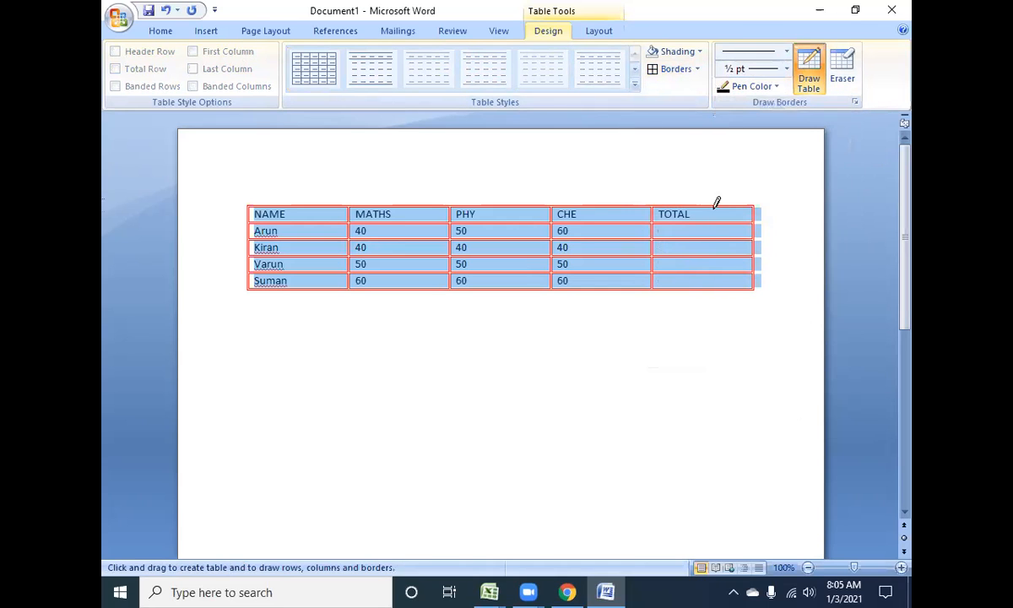
left_click(697, 69)
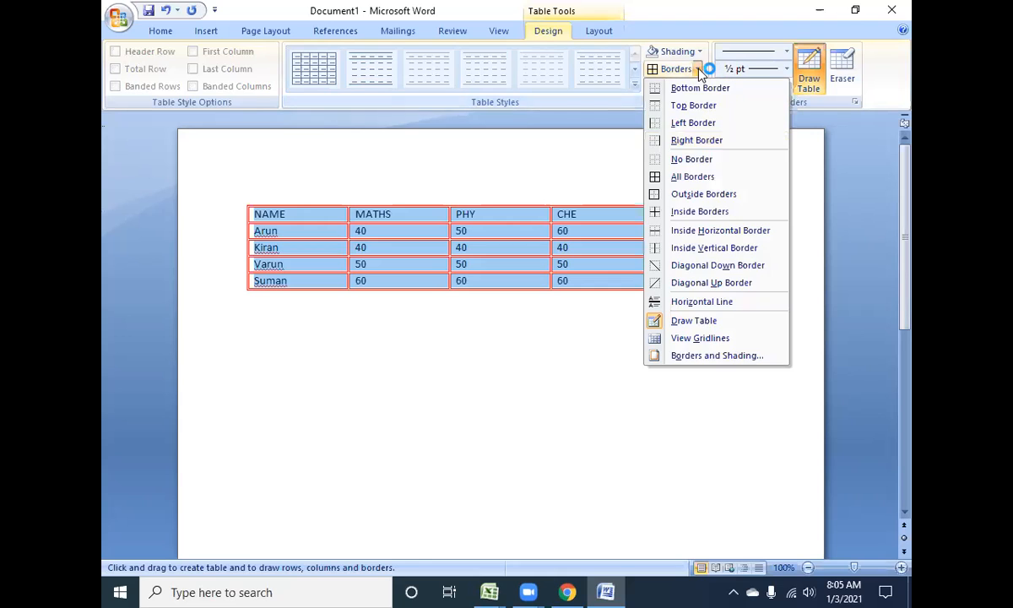
left_click(688, 175)
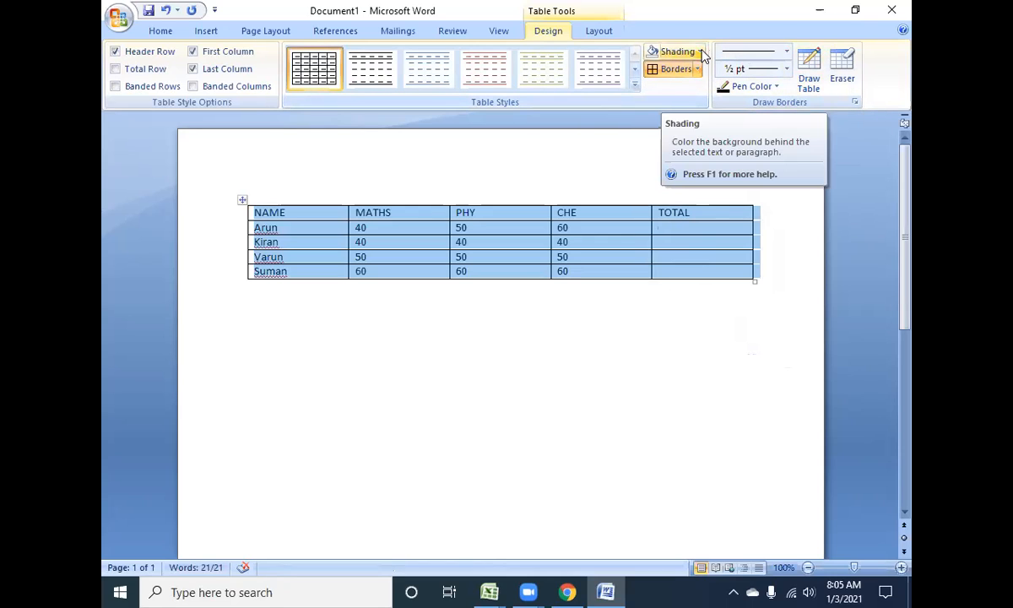
left_click(595, 243)
left_click(624, 230)
left_click(688, 224)
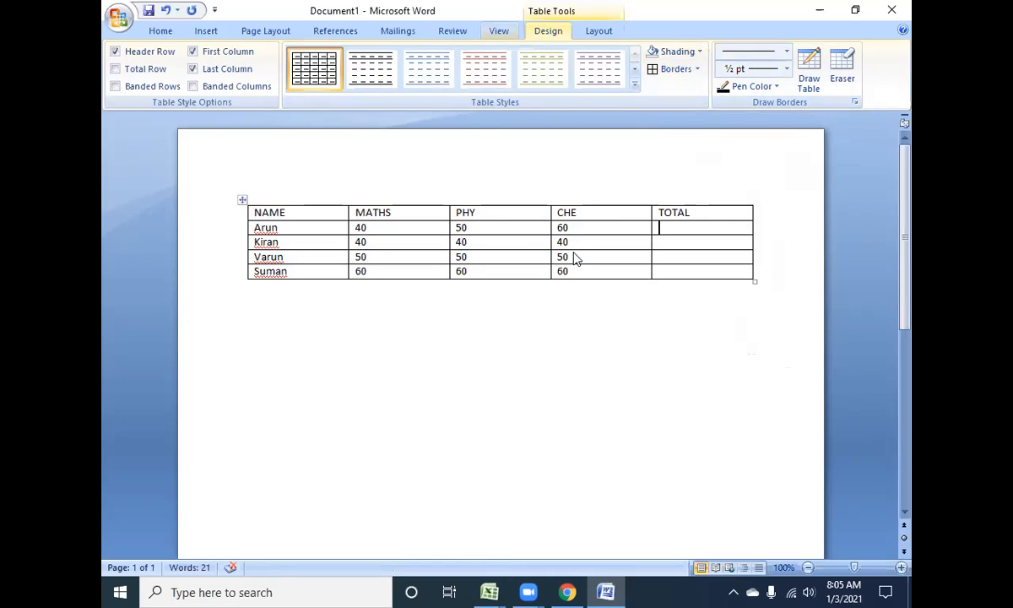
left_click(910, 453)
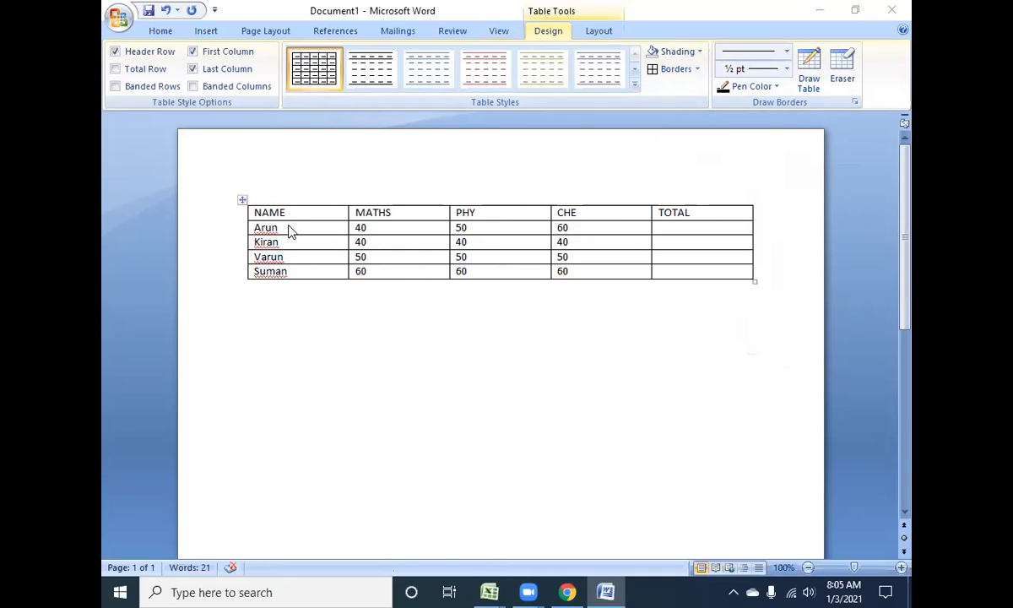
Step: Shade the whole table with the standard orange color
left_click(243, 203)
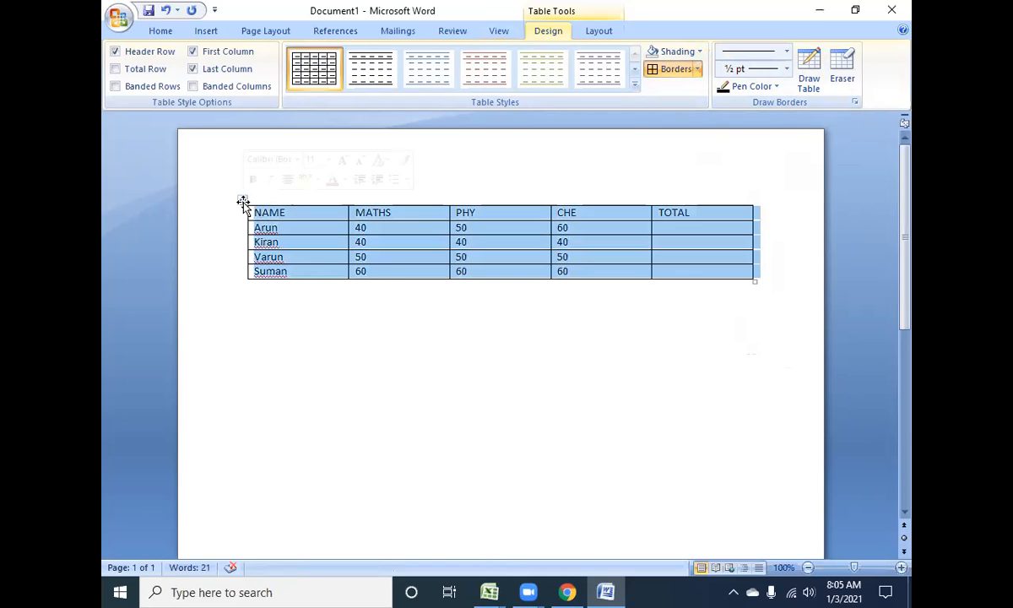
left_click(699, 53)
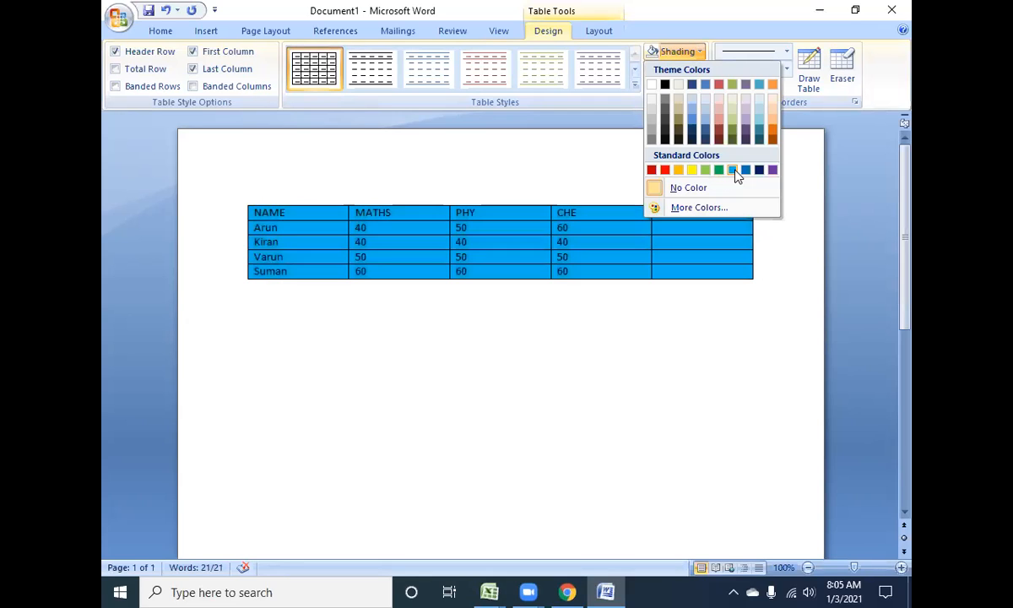
left_click(678, 170)
left_click(842, 462)
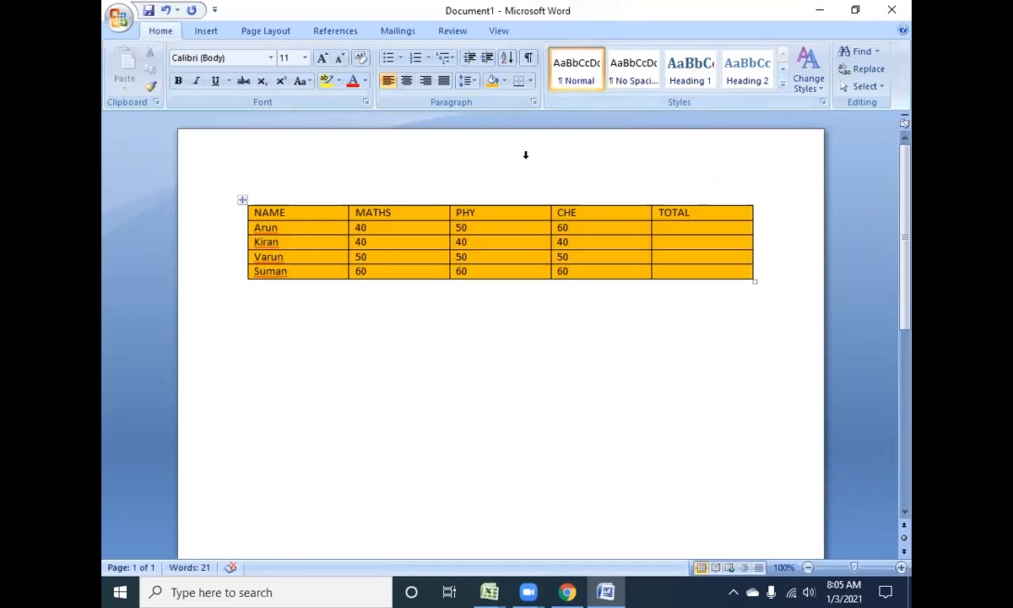
Step: Remove the shading from the last-row PHY cell, and from the whole table, using No Color
left_click(500, 205)
left_click(547, 273)
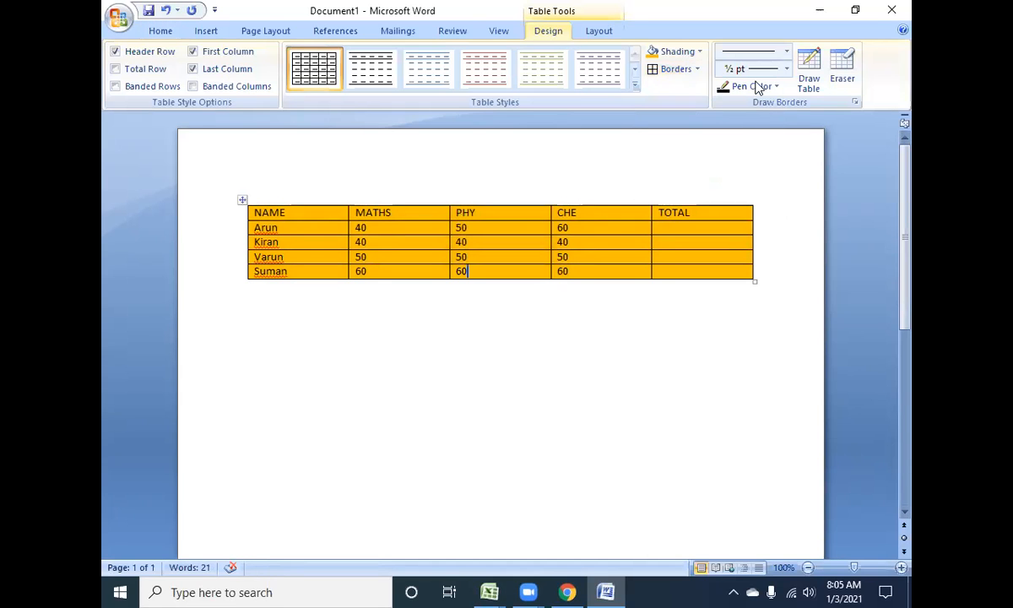
left_click(698, 53)
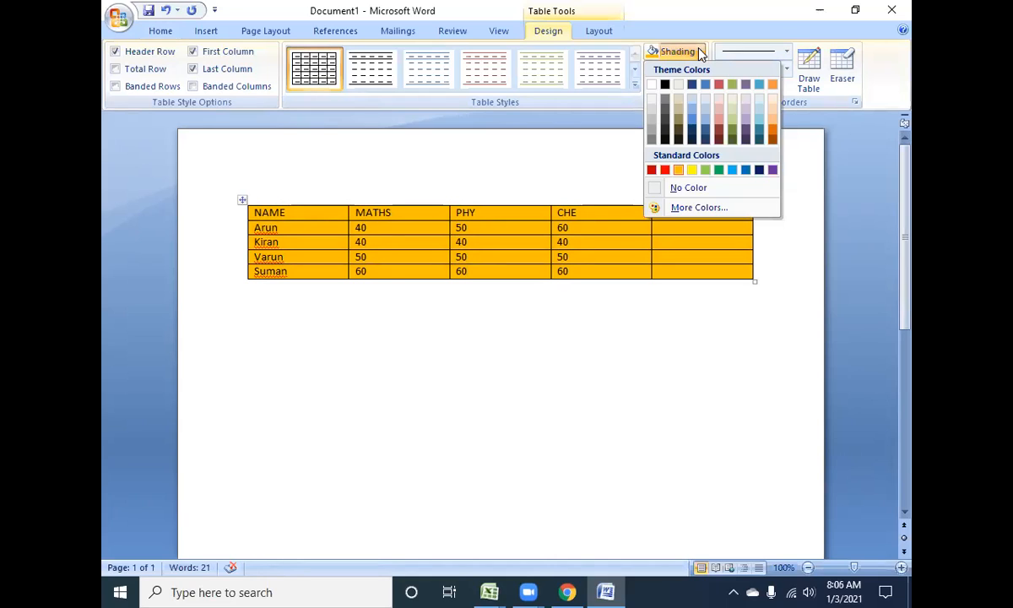
left_click(685, 187)
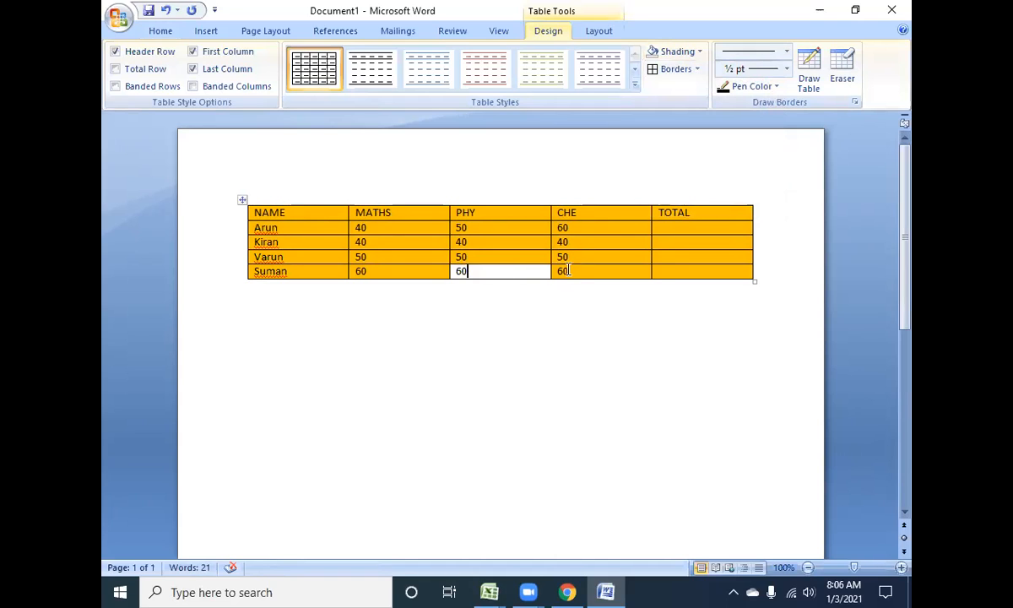
left_click(243, 199)
left_click(699, 52)
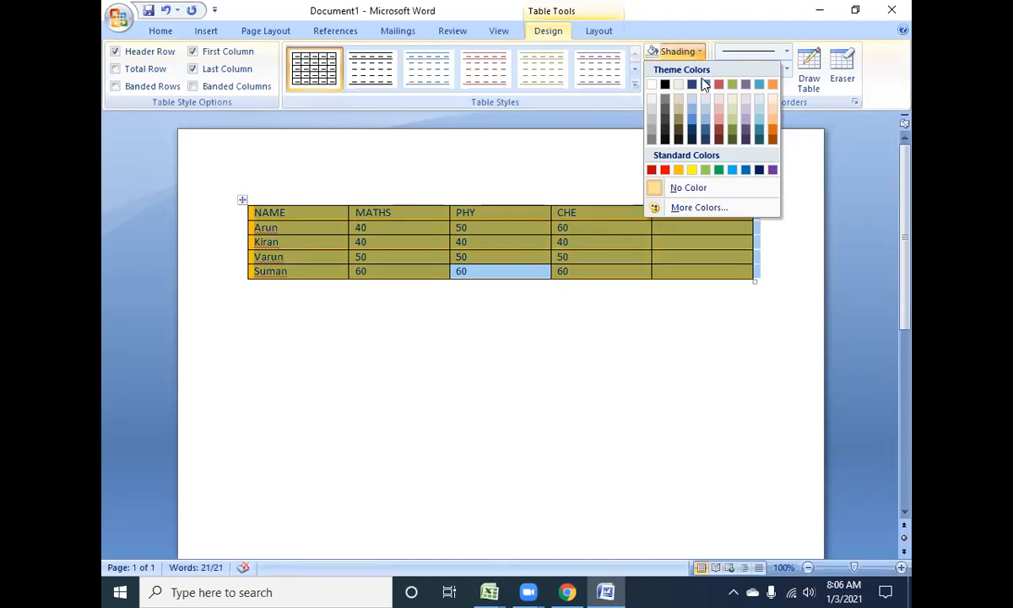
left_click(711, 196)
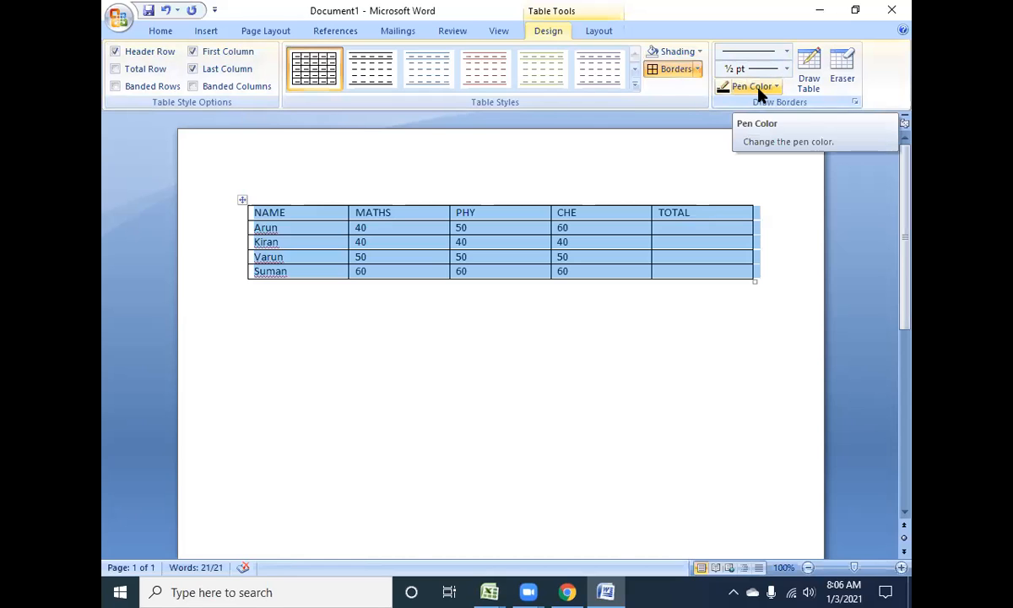
left_click(700, 306)
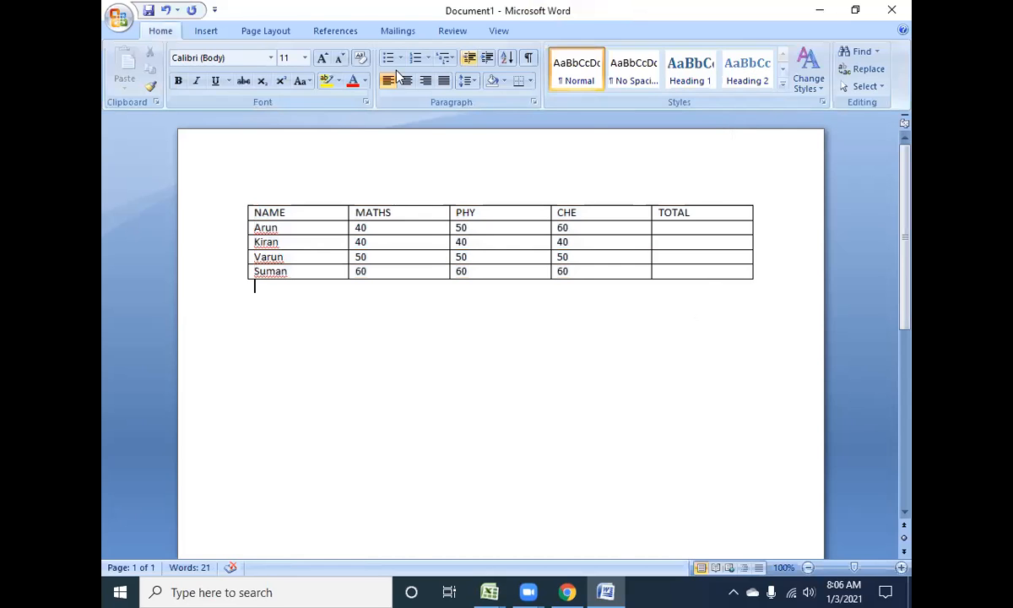
left_click(369, 241)
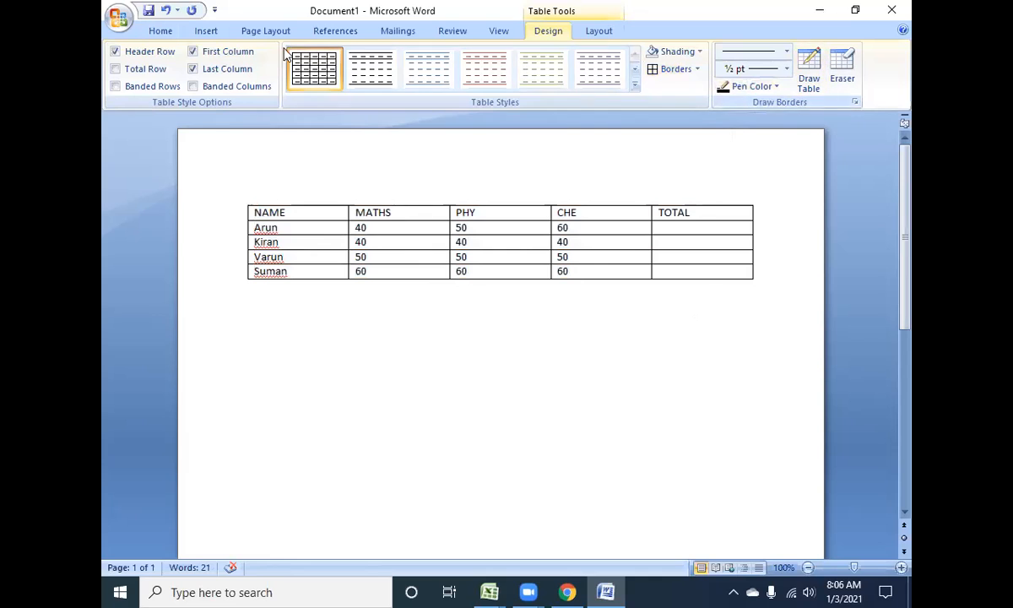
left_click(203, 32)
left_click(197, 80)
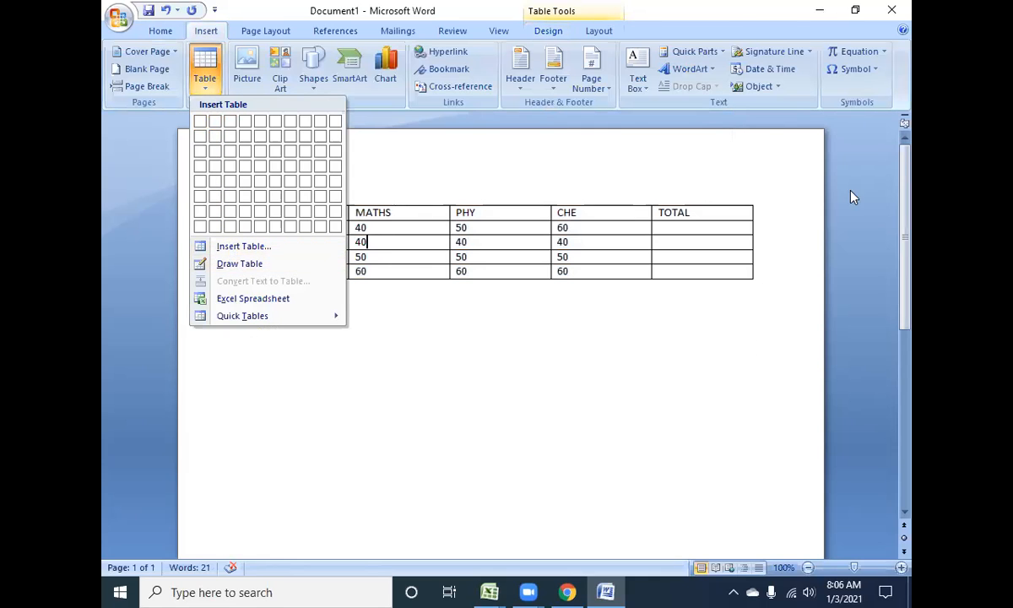
left_click(640, 238)
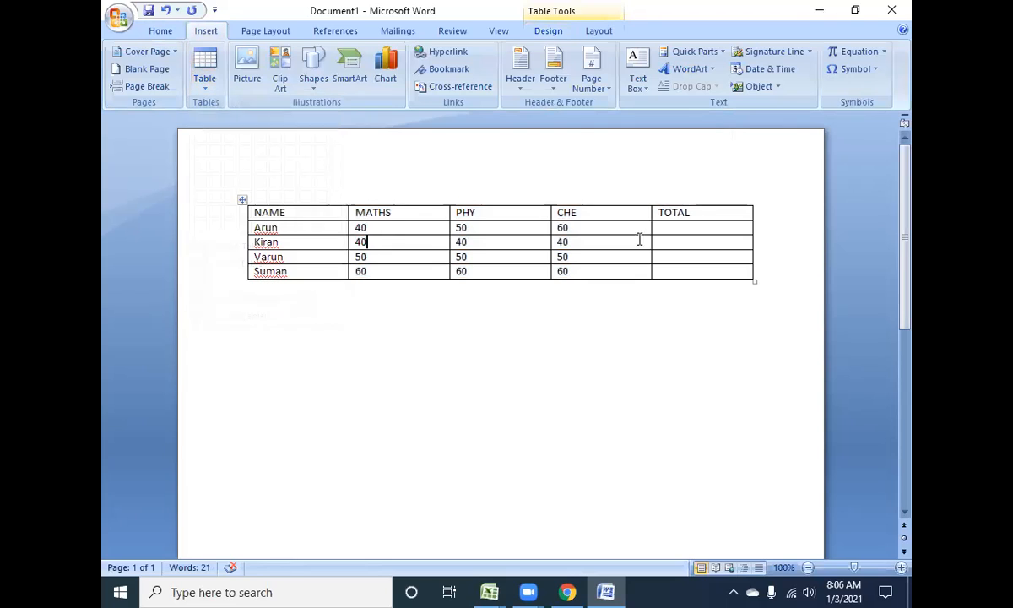
left_click(553, 32)
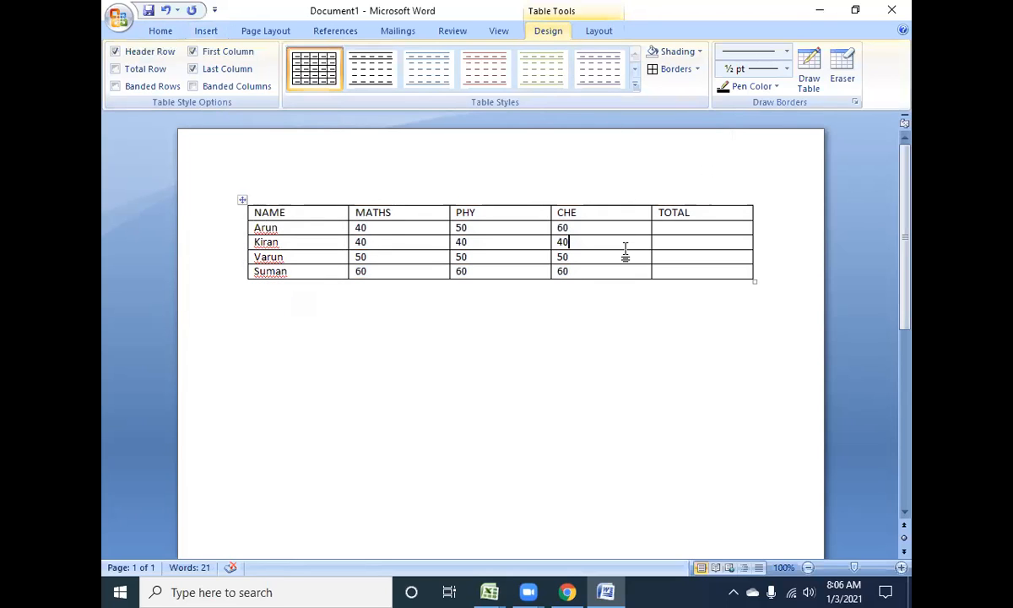
Step: Draw a vertical partition line through the cells of the CHE column with the Draw Table tool
left_click(816, 80)
left_click_drag(605, 205, 605, 264)
Step: Erase the vertical partition inside the CHE column piece by piece and leave the Eraser tool
left_click(845, 76)
left_click_drag(607, 207, 604, 233)
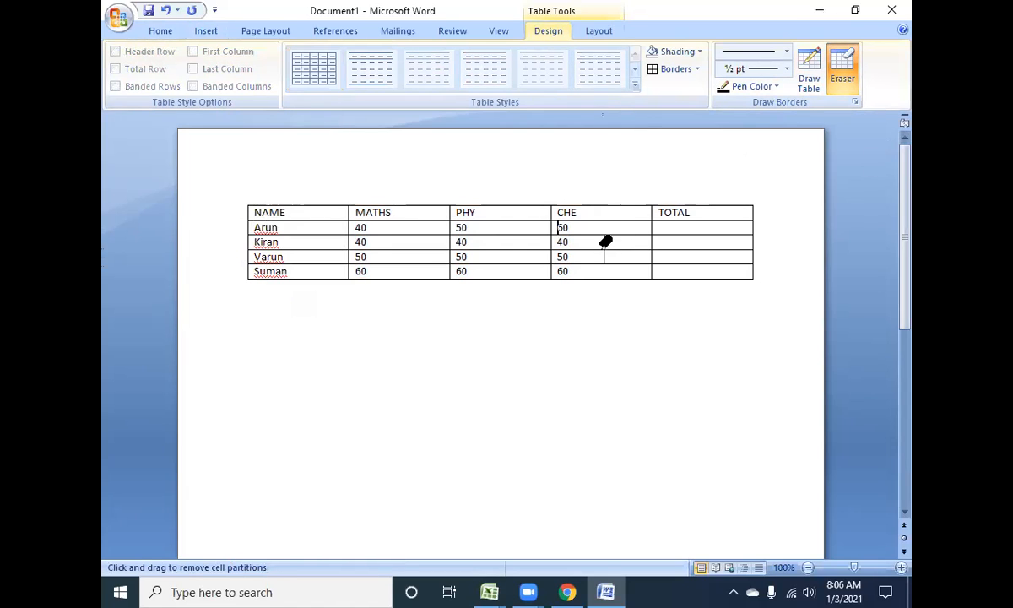
left_click(606, 243)
key("ctrl+z")
left_click(606, 258)
key("ctrl+z")
left_click(602, 255)
left_click_drag(606, 255, 675, 262)
left_click(606, 254)
left_click(848, 85)
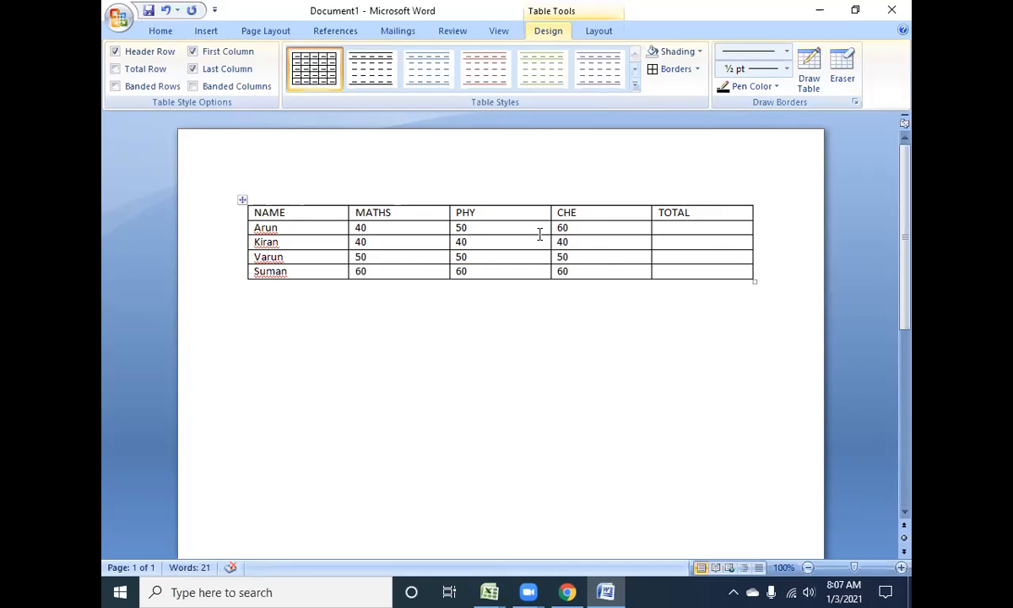
left_click(242, 199)
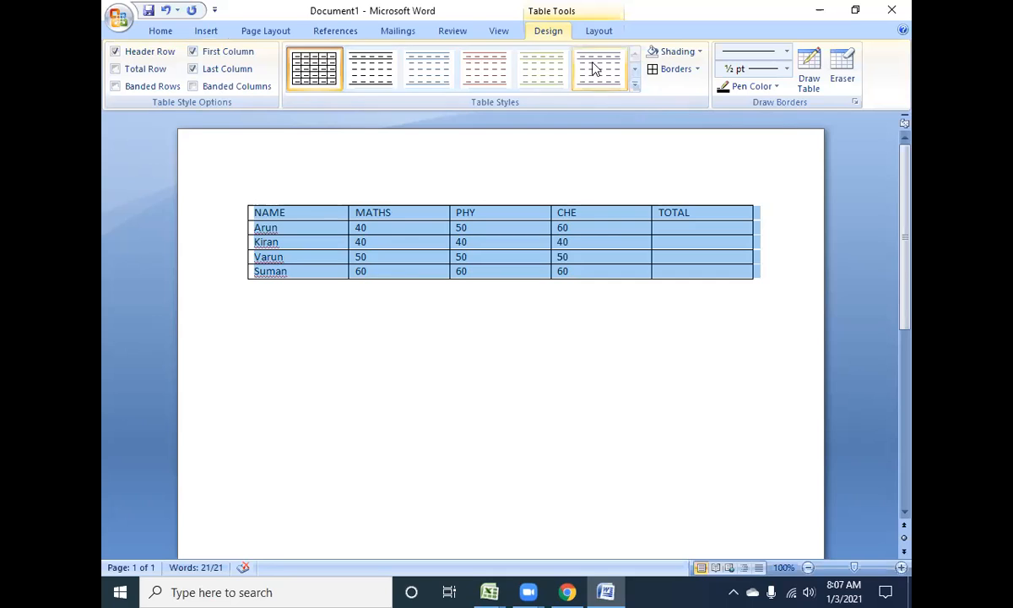
left_click(407, 220)
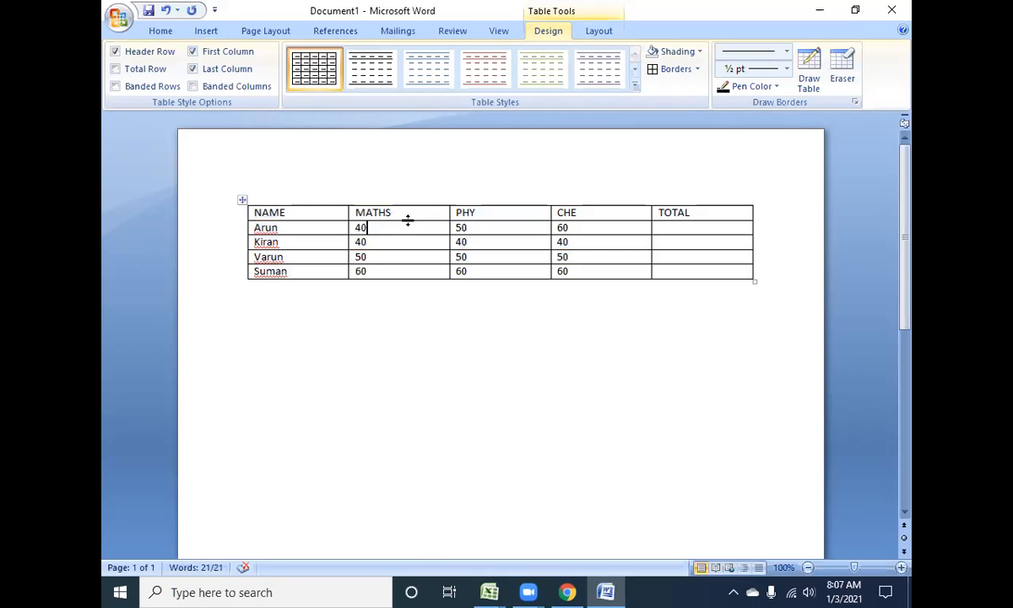
left_click_drag(410, 213, 405, 266)
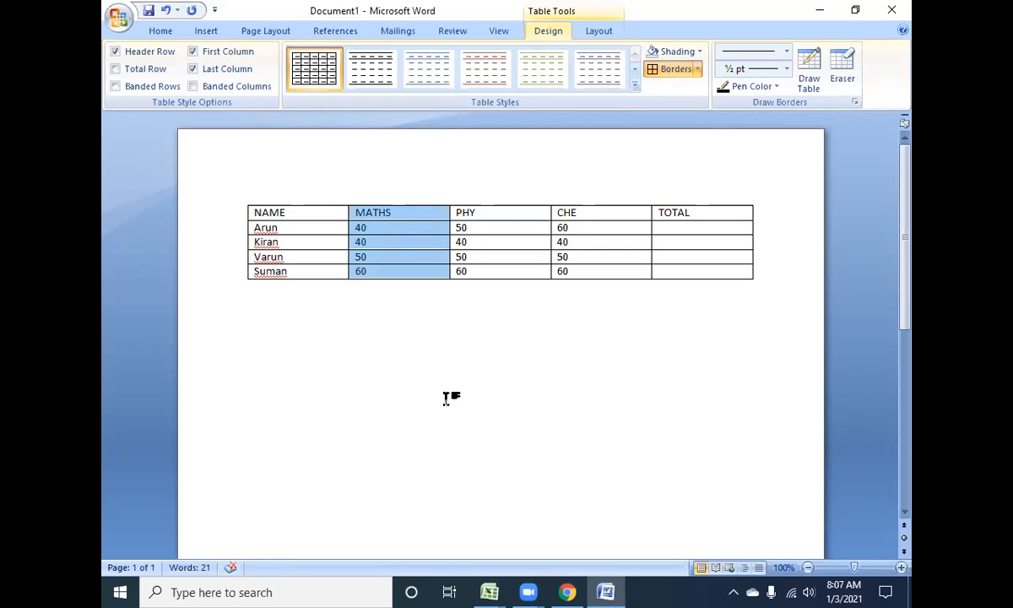
Step: Insert a column to the left of the MATHS column and give it the header Telugu
left_click(398, 230)
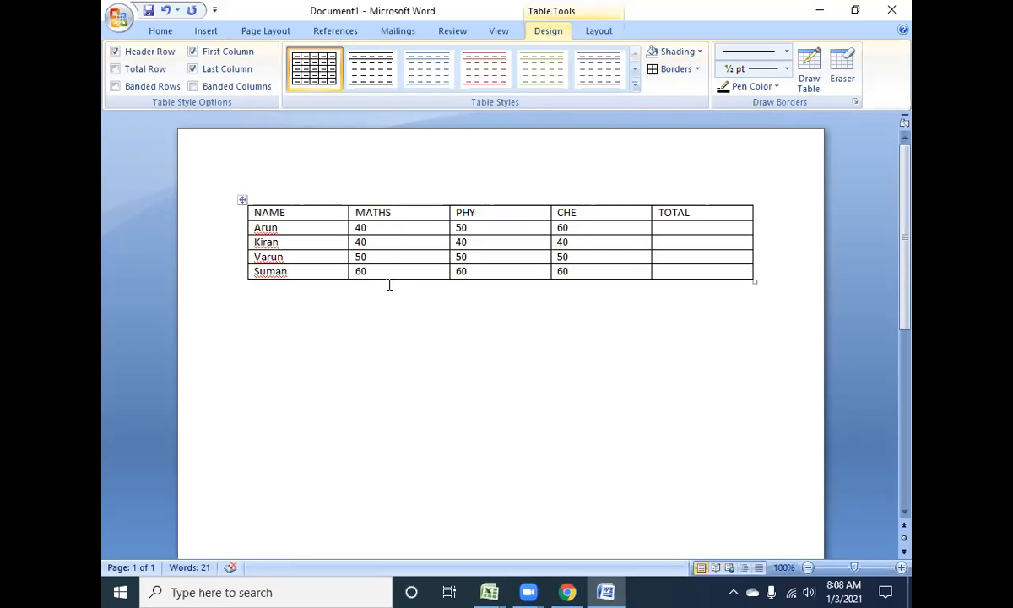
left_click(595, 32)
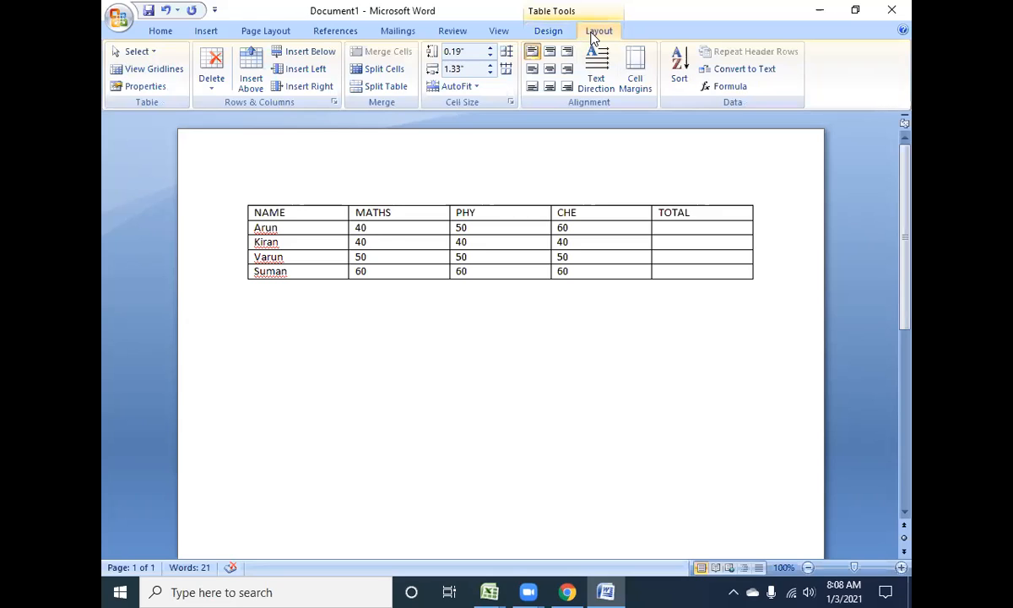
left_click(296, 70)
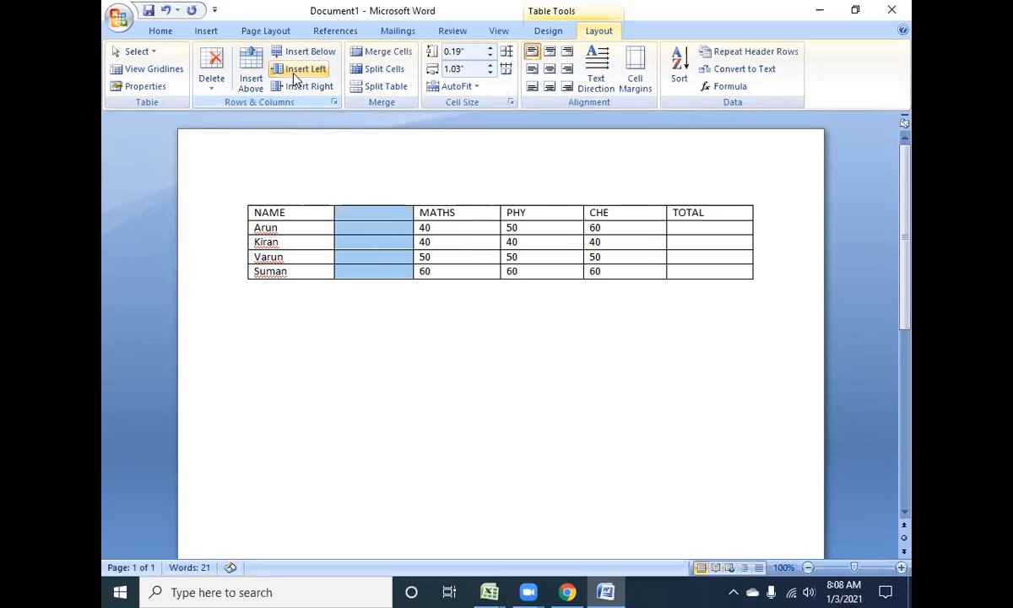
left_click(402, 212)
type("Telugu")
Step: Insert a column to the right of the Telugu column and give it the header Hindi
left_click(349, 226)
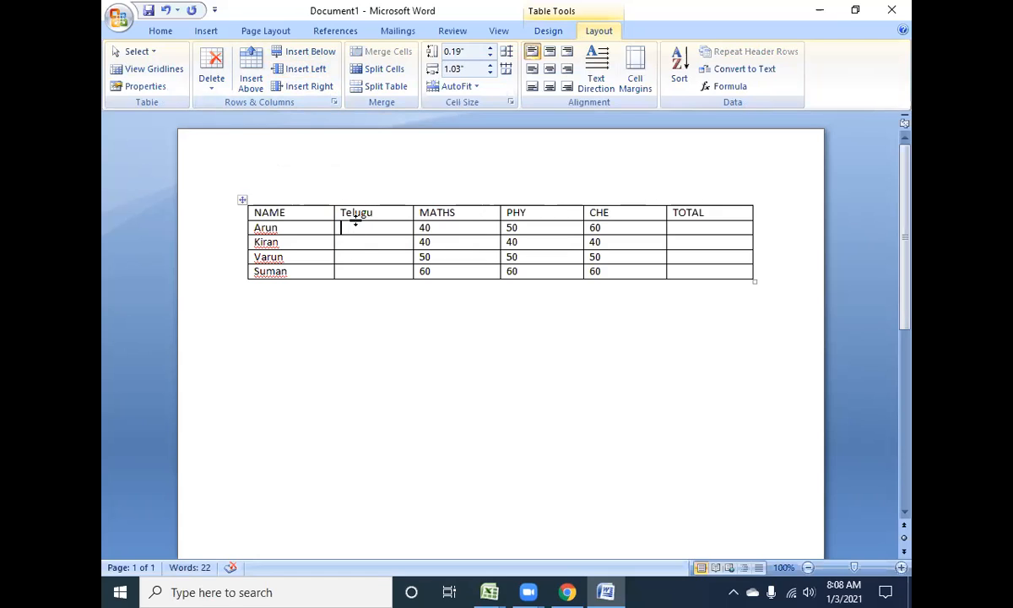
left_click(314, 87)
left_click(418, 215)
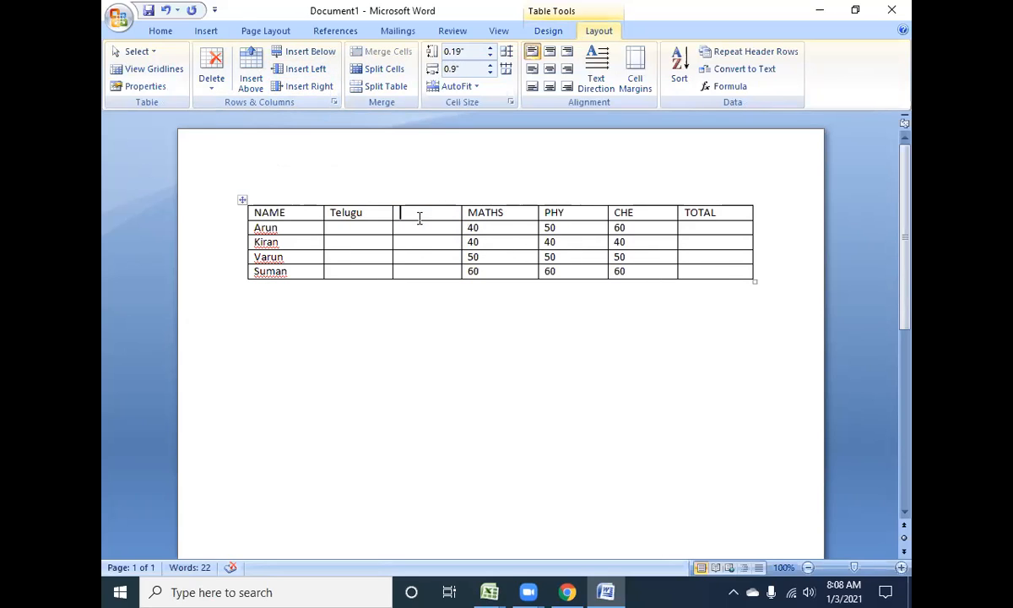
type("Hindi")
Step: Insert a row above the third student's row and enter a new student's name in its NAME cell
left_click(269, 256)
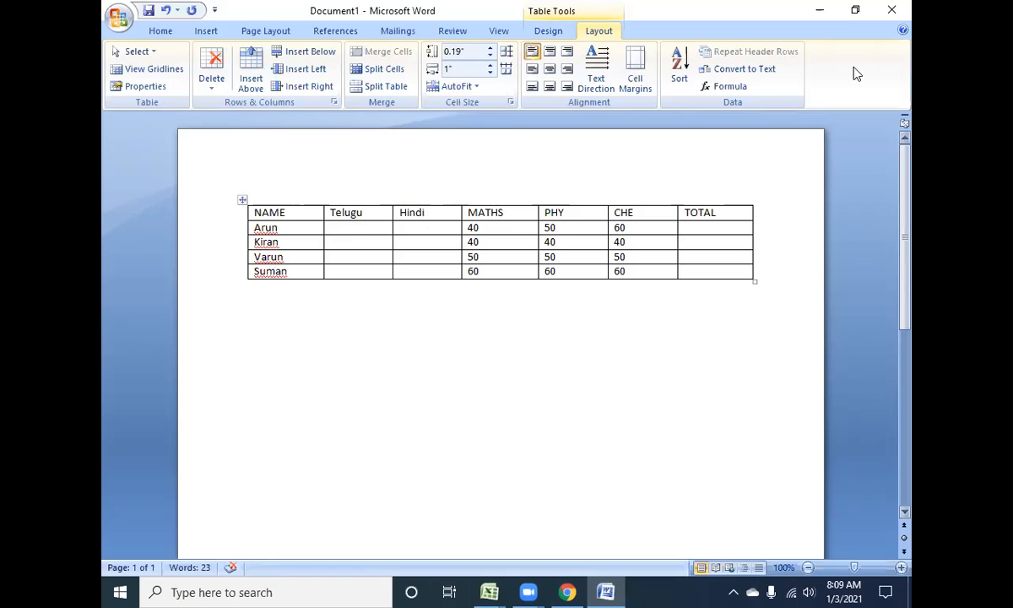
left_click(252, 82)
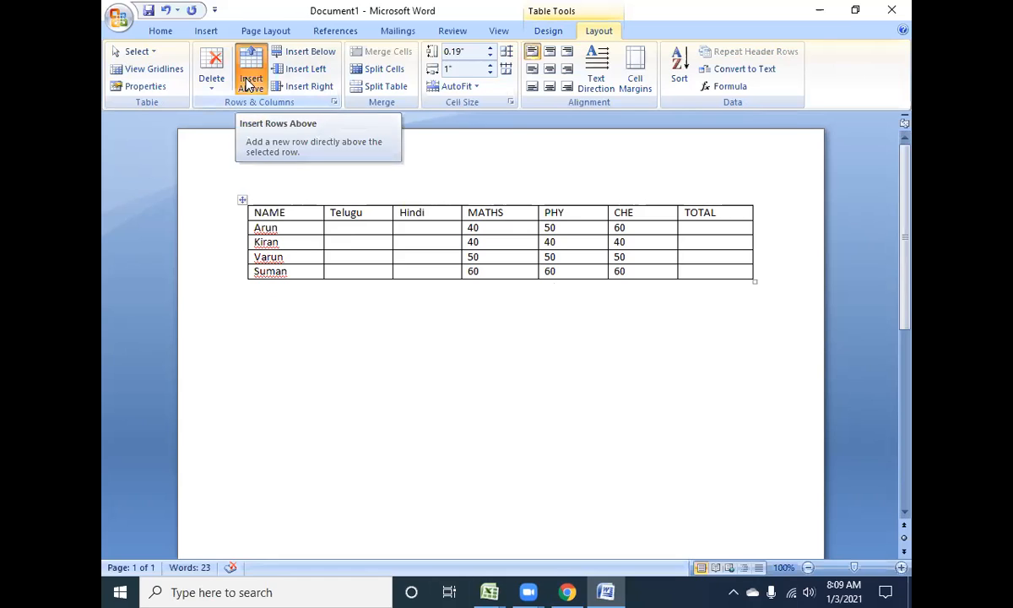
left_click(288, 261)
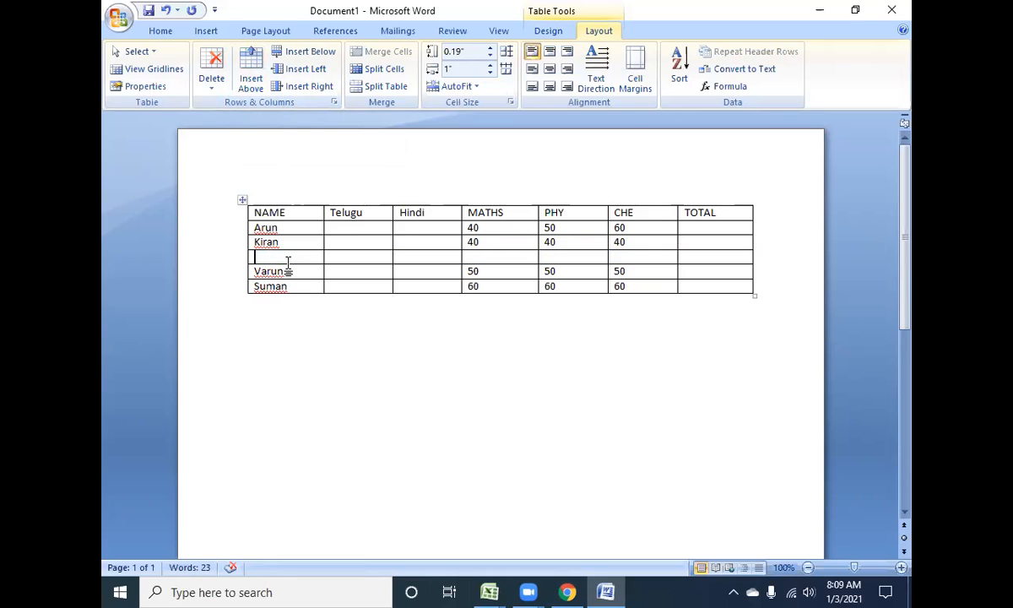
type("Sai")
Step: Insert another row below the newly added student's row and enter the placeholder Sss in its NAME cell
left_click(305, 52)
left_click(264, 272)
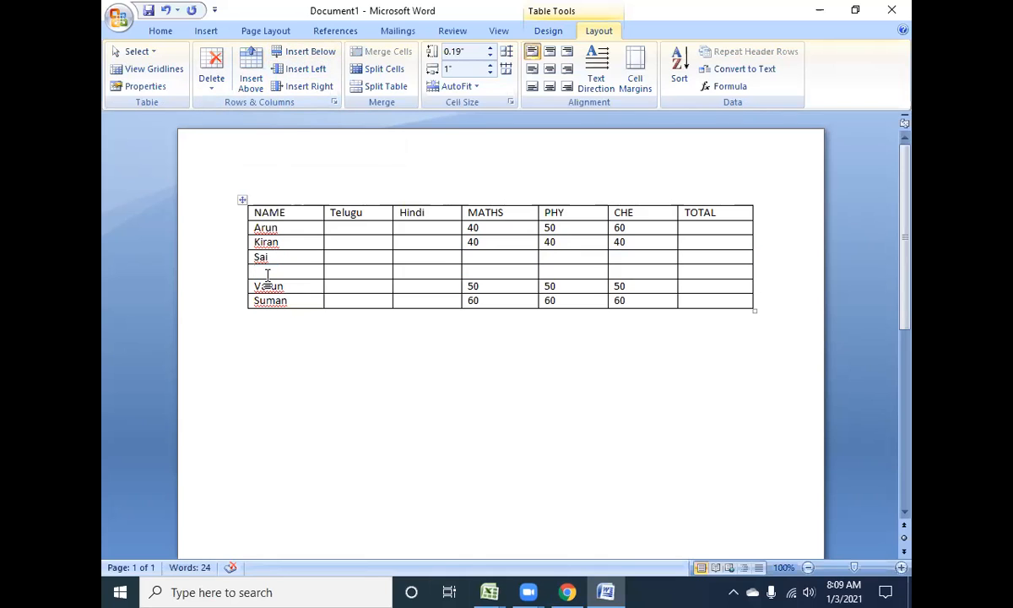
type("sss")
key("Tab")
left_click(267, 259)
left_click(270, 272)
Step: Delete the two newly inserted student rows from the table
left_click(224, 256)
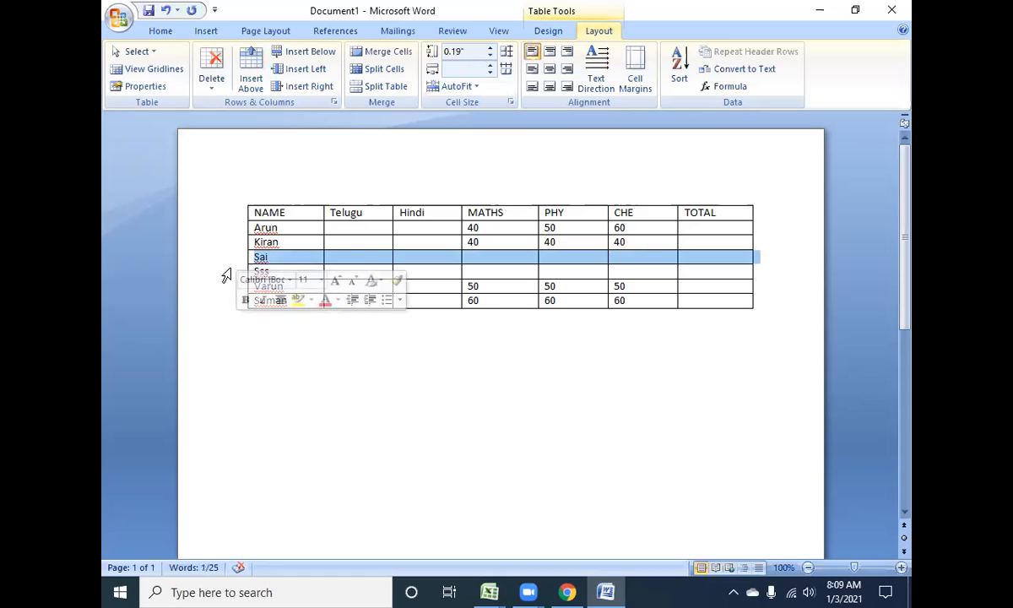
left_click_drag(226, 258, 226, 271)
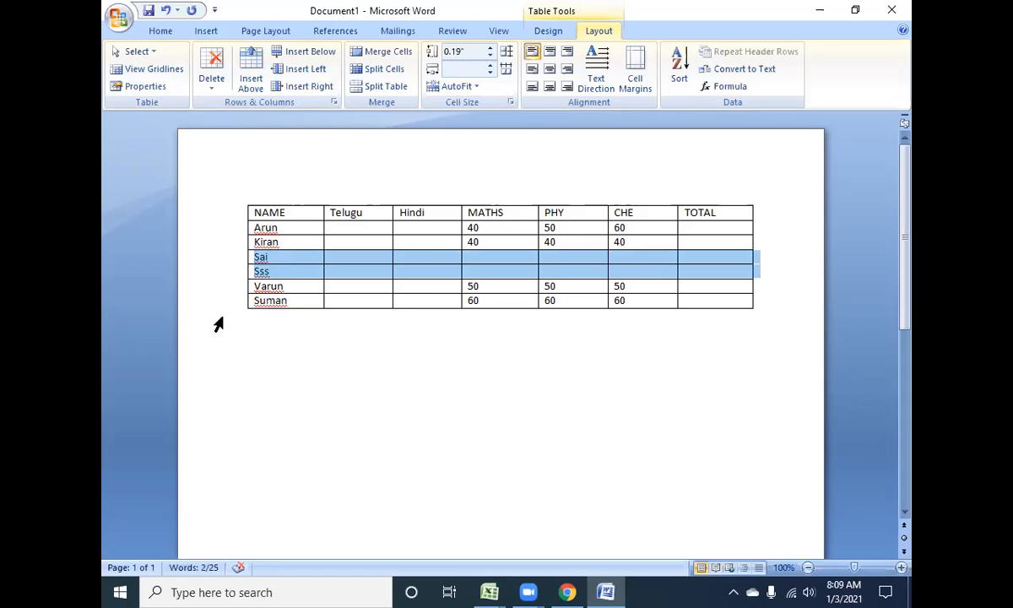
left_click(213, 89)
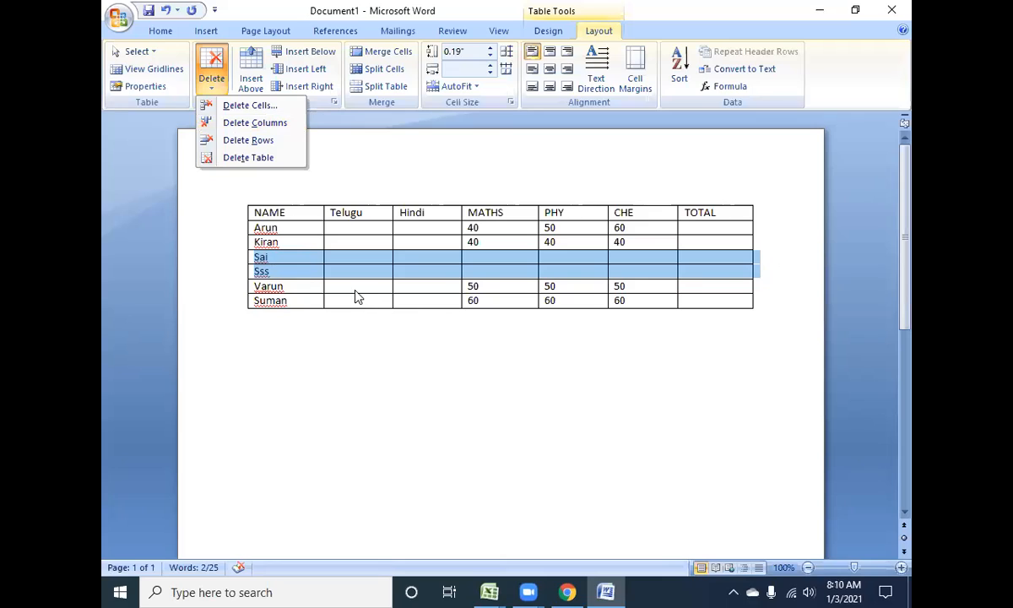
left_click(211, 141)
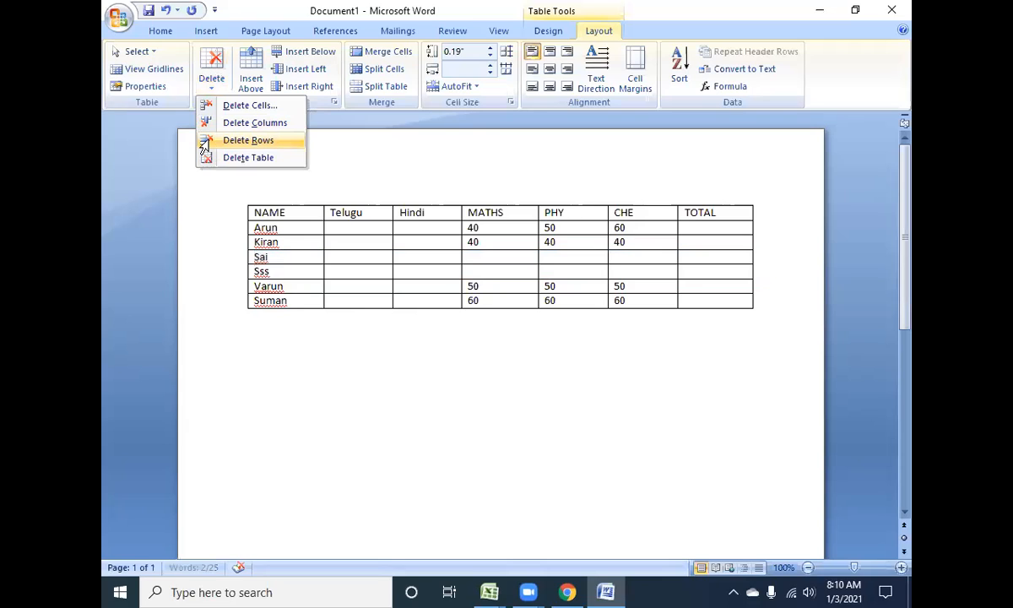
Step: Delete the Telugu and Hindi columns from the marks table
left_click_drag(353, 182, 403, 179)
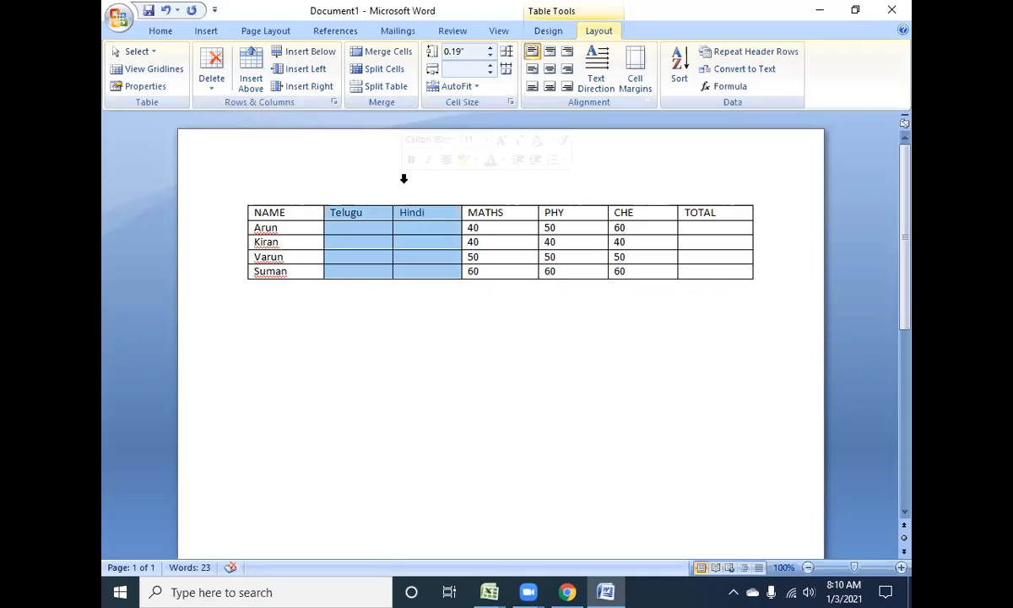
left_click(211, 84)
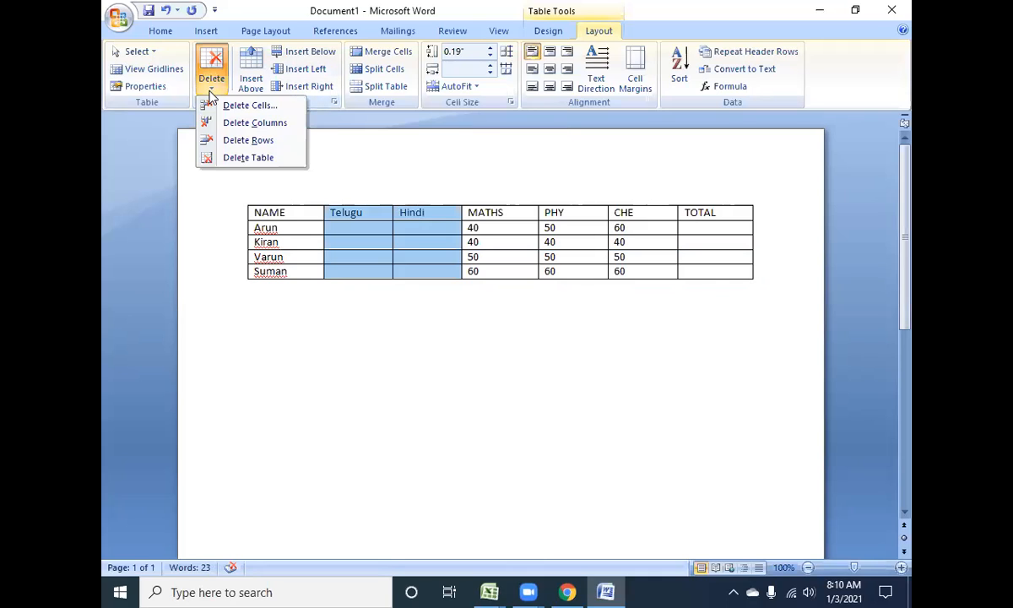
left_click(239, 124)
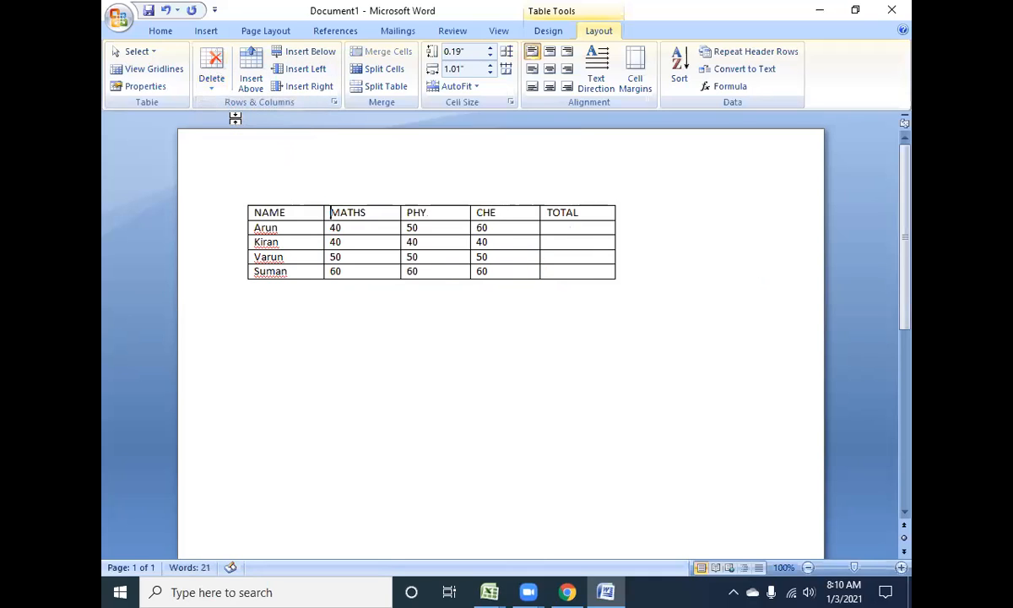
Step: Delete the entire marks table and undo the deletion
left_click(223, 91)
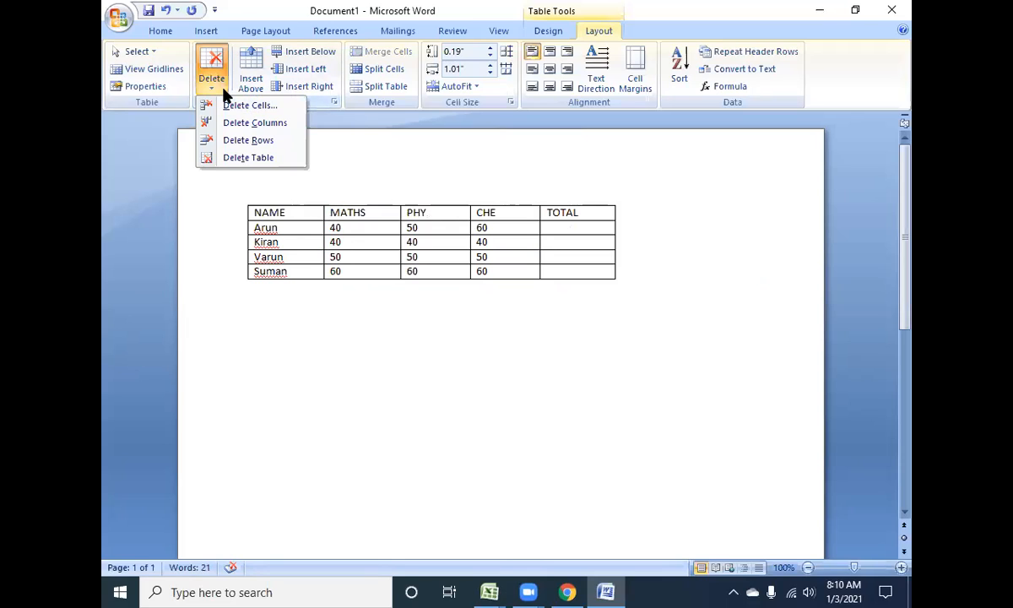
left_click(239, 159)
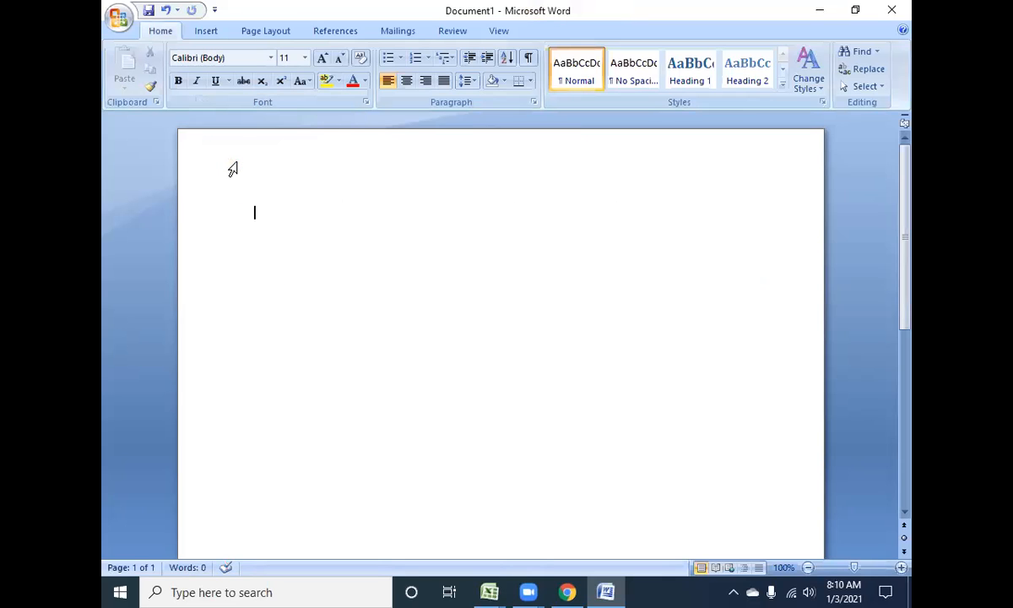
key("ctrl+z")
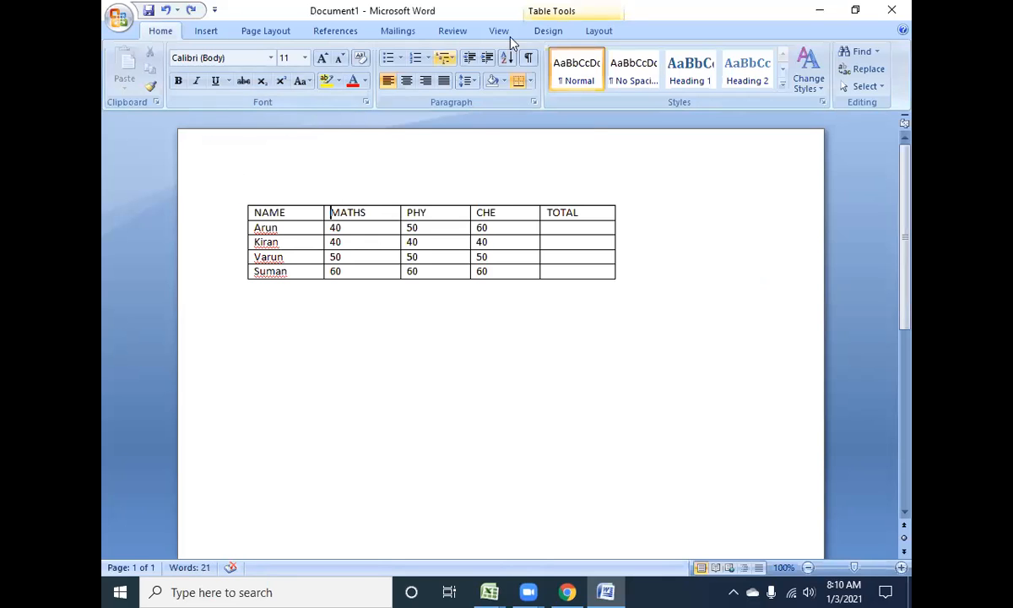
left_click(587, 38)
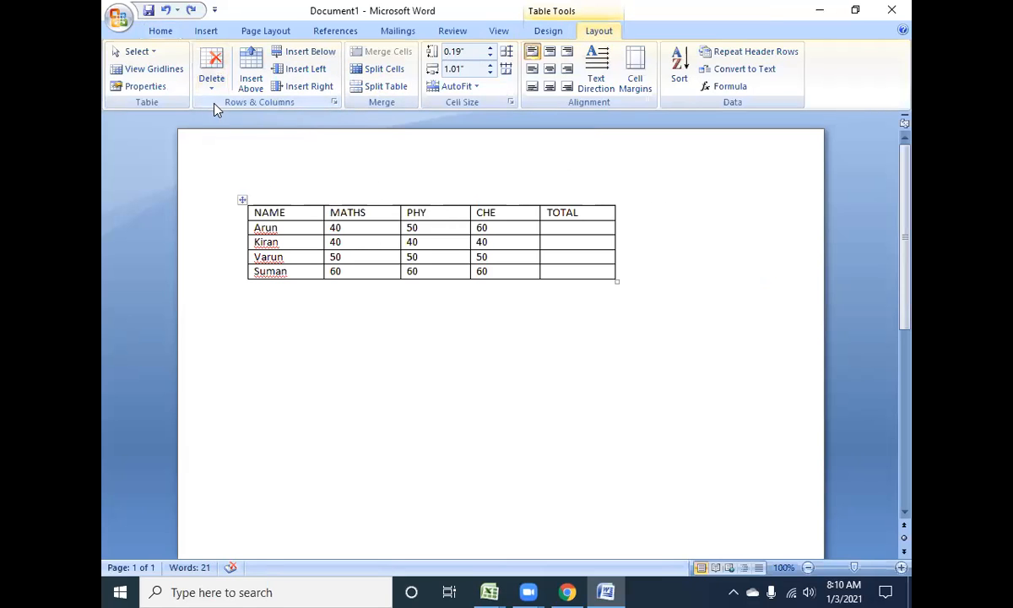
left_click(211, 80)
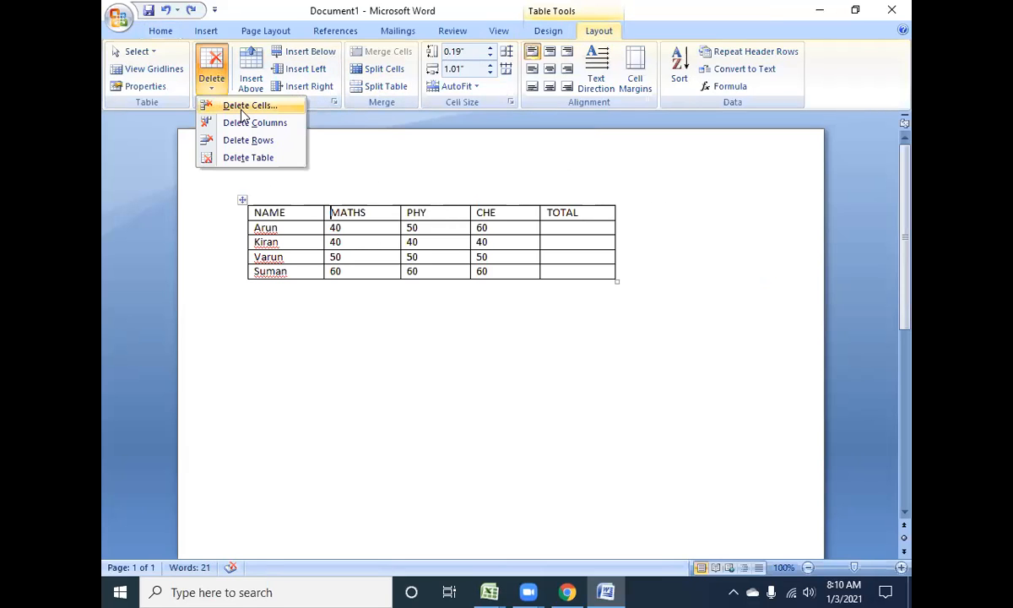
left_click(286, 217)
left_click_drag(302, 213, 255, 213)
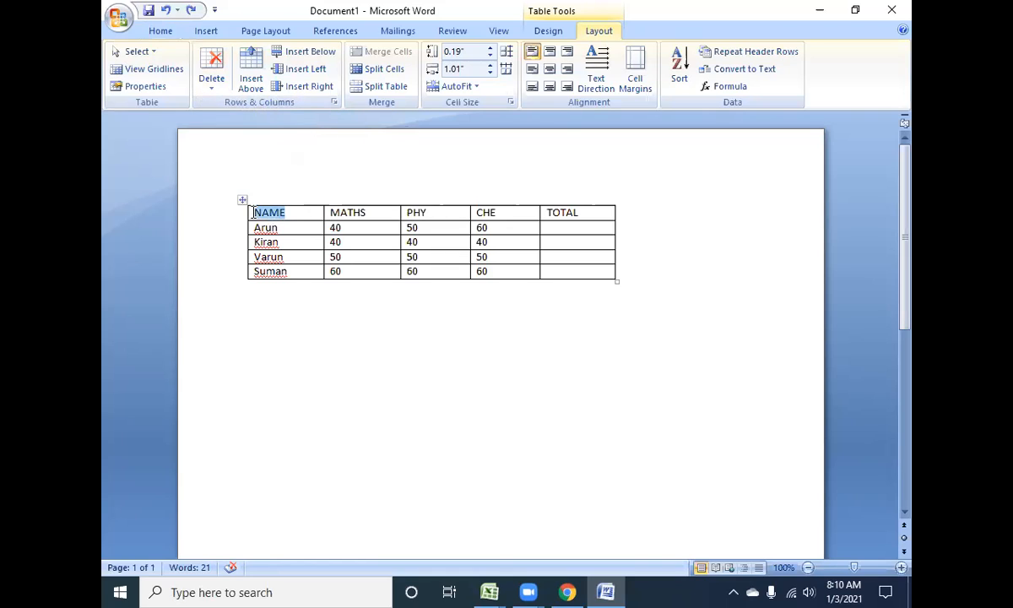
left_click_drag(366, 213, 329, 213)
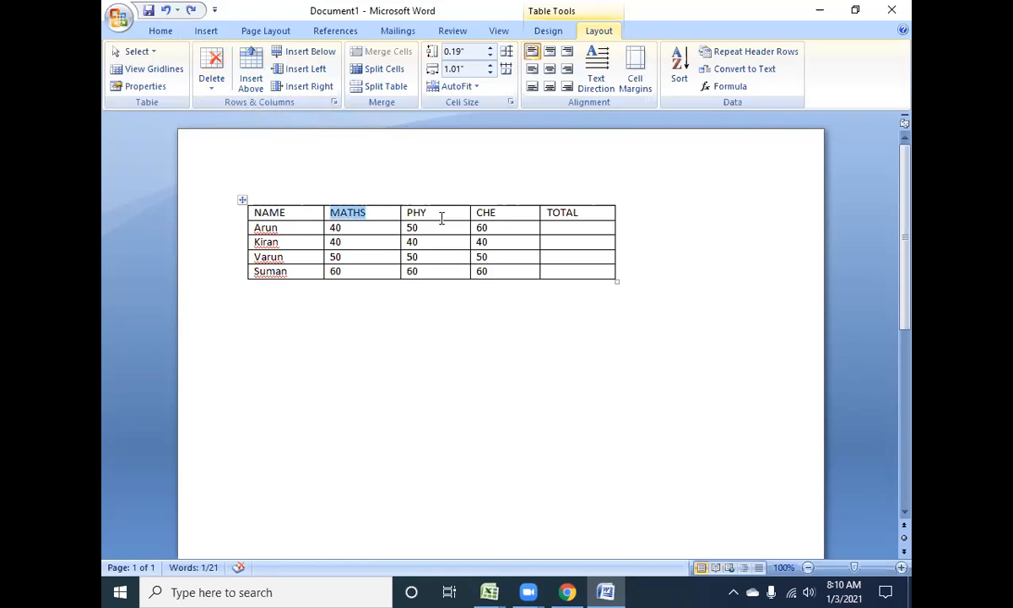
left_click_drag(439, 218, 394, 217)
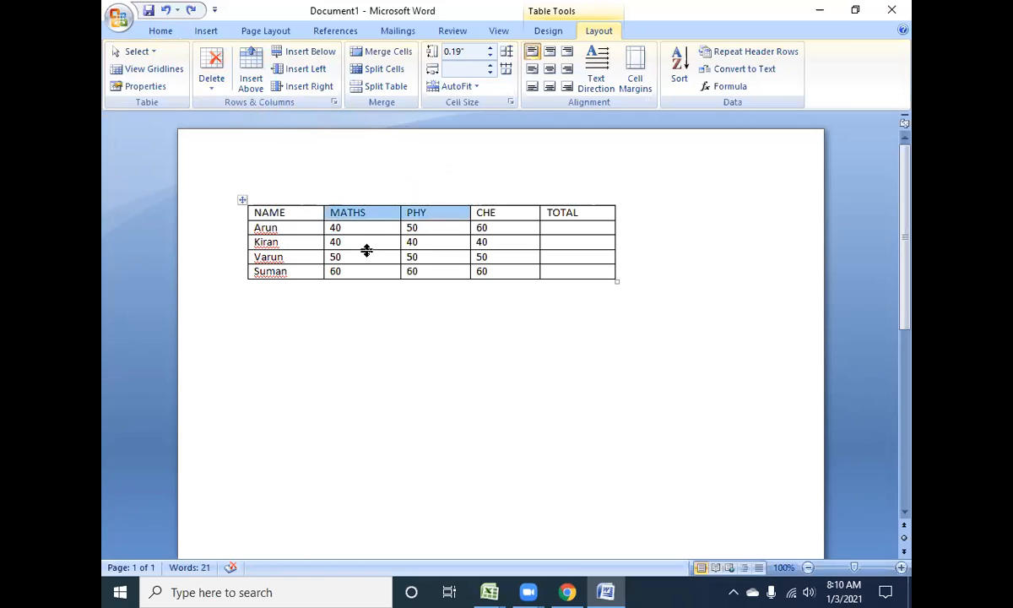
left_click(369, 226)
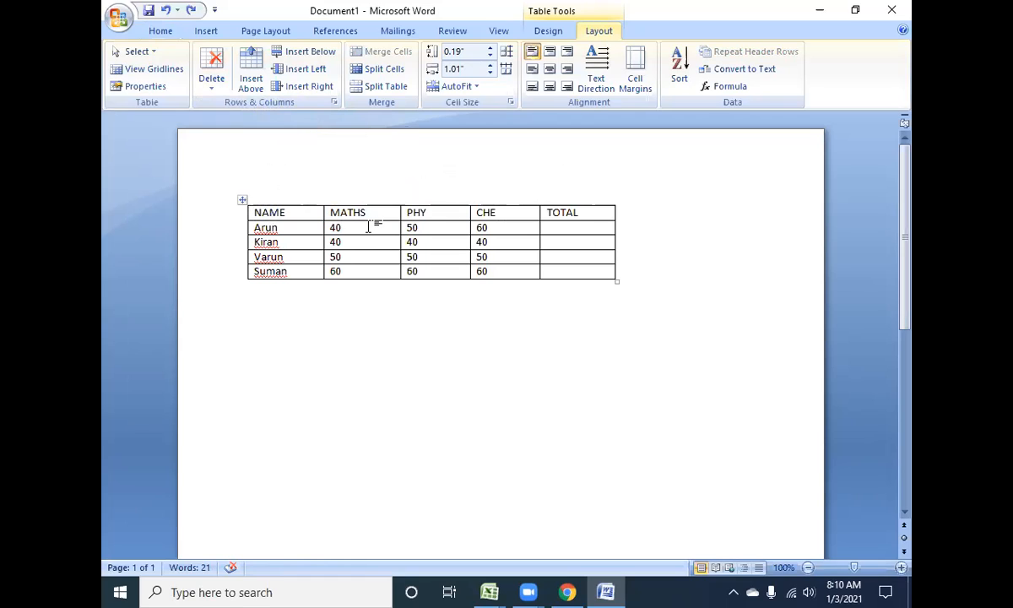
Step: Delete the NAME header cell with the Shift cells left option and undo the deletion
left_click_drag(281, 208, 240, 217)
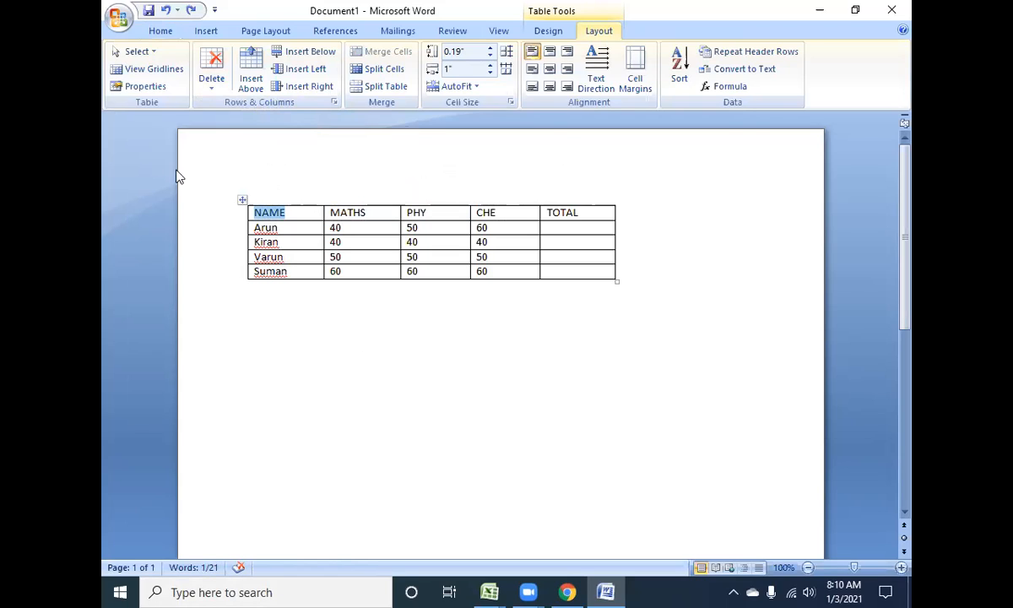
left_click(207, 87)
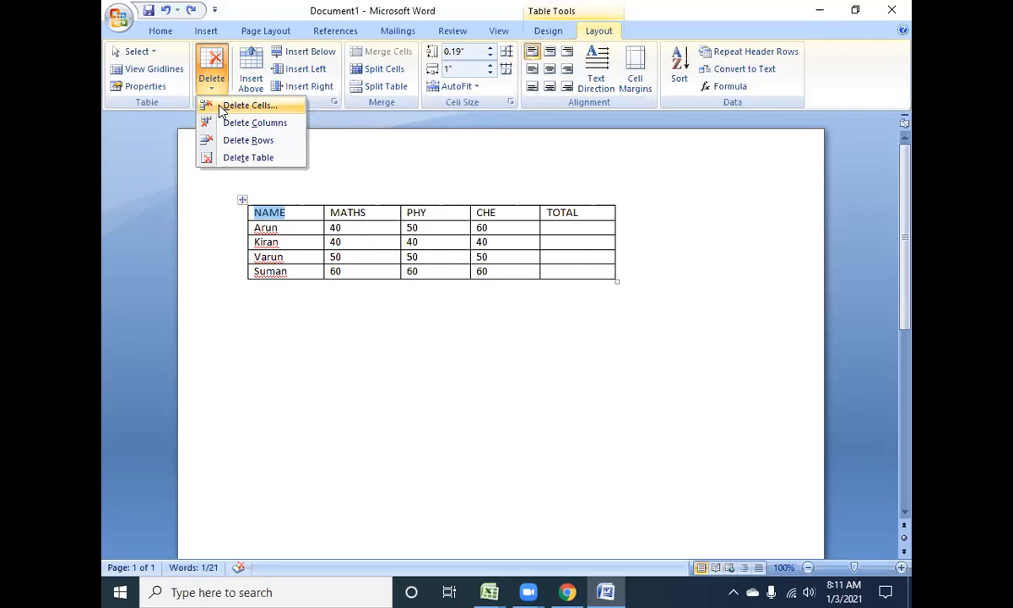
left_click(248, 105)
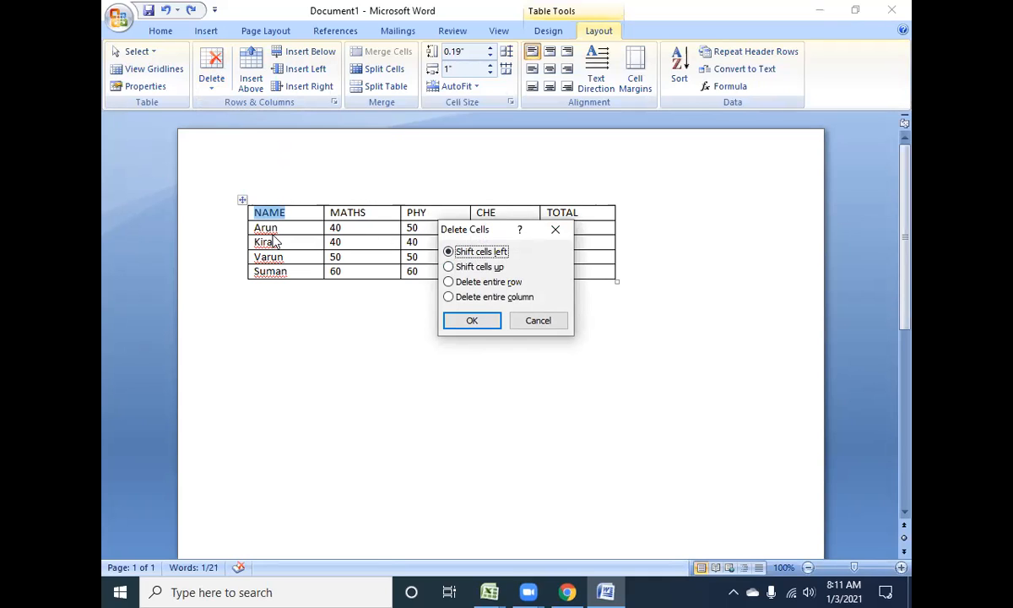
left_click(452, 267)
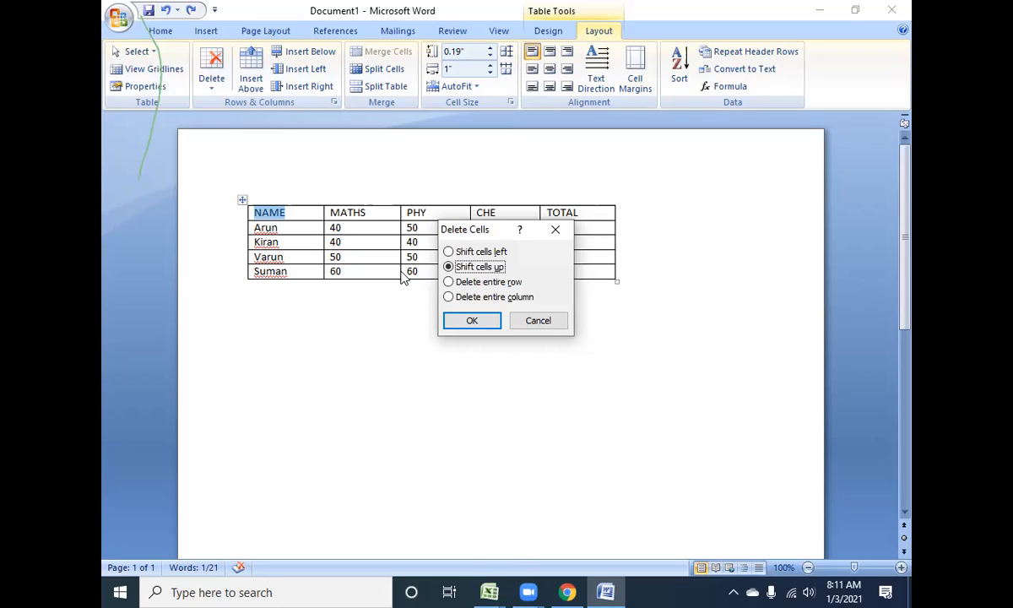
left_click(460, 252)
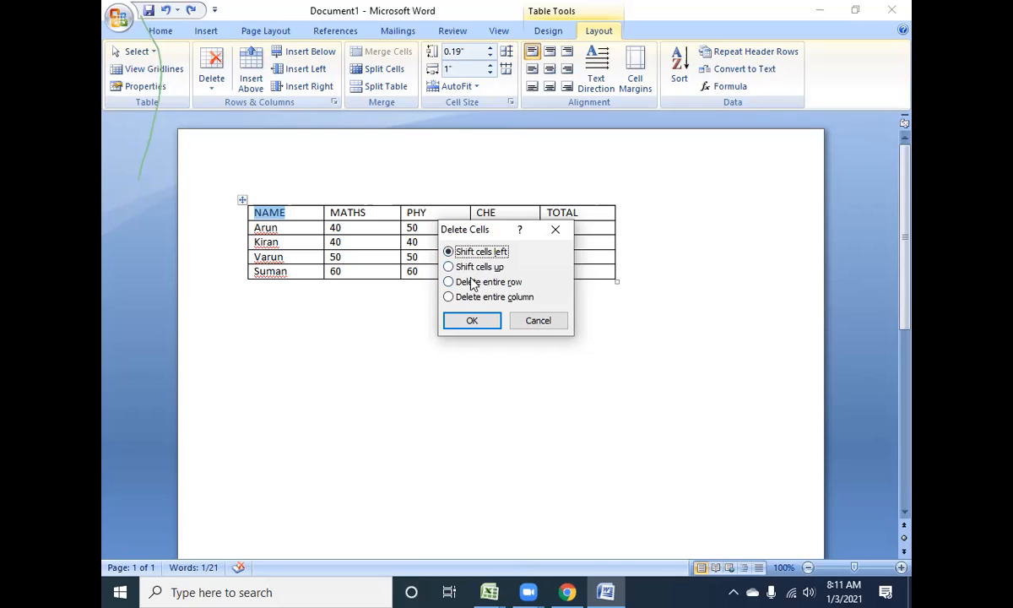
left_click(473, 320)
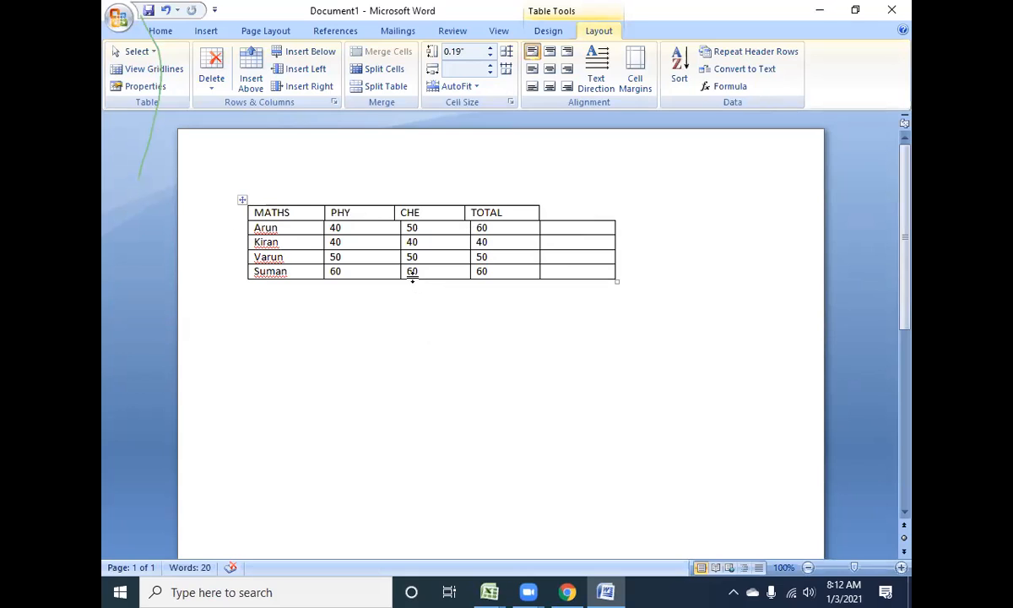
key("ctrl+z")
Step: Clear the text of the NAME header cell and remove all borders from that cell
left_click(206, 32)
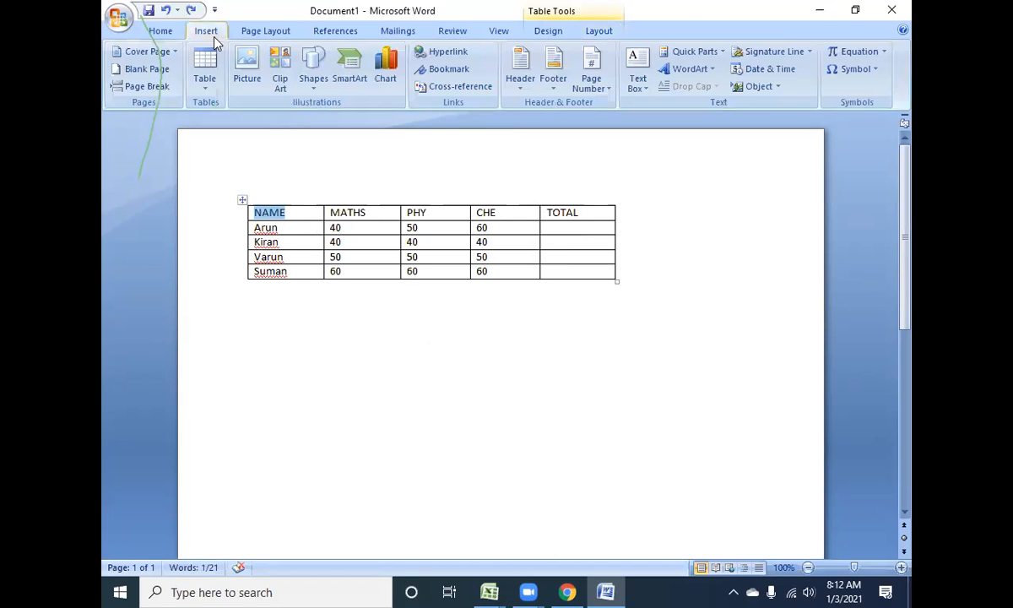
left_click(599, 32)
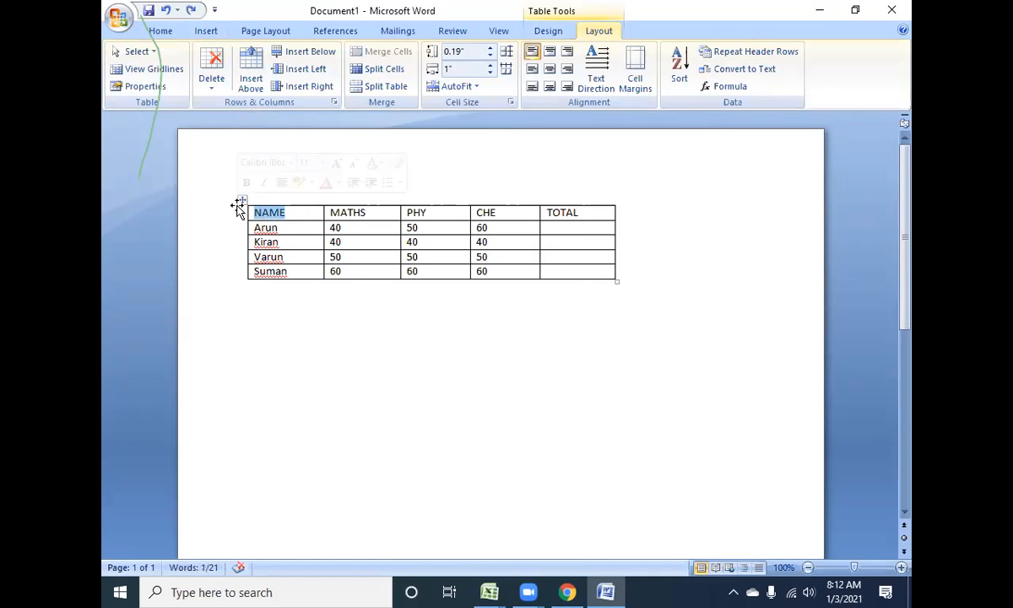
key("Delete")
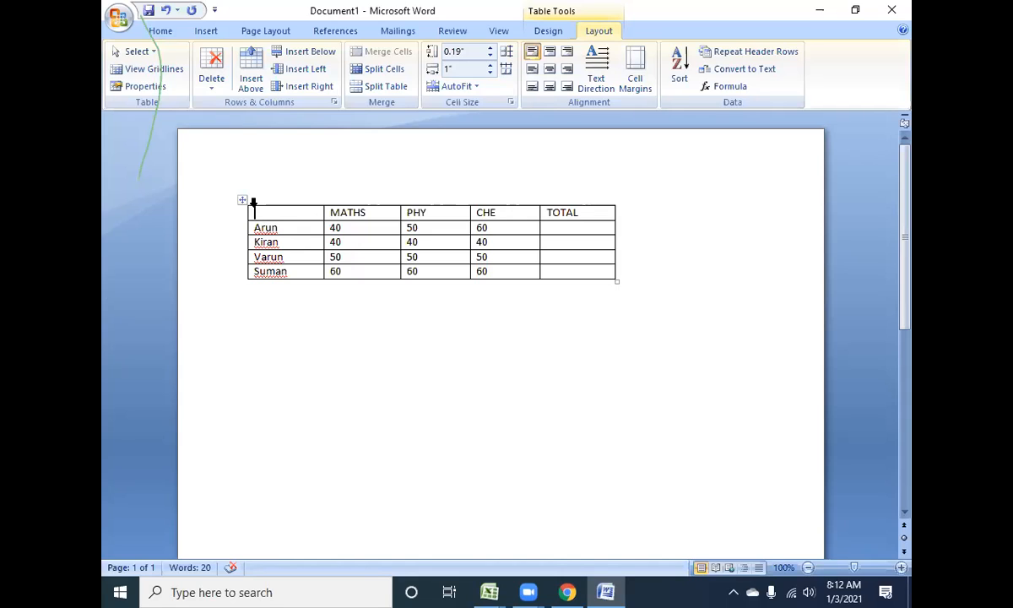
left_click(288, 241)
left_click(252, 212)
left_click(548, 32)
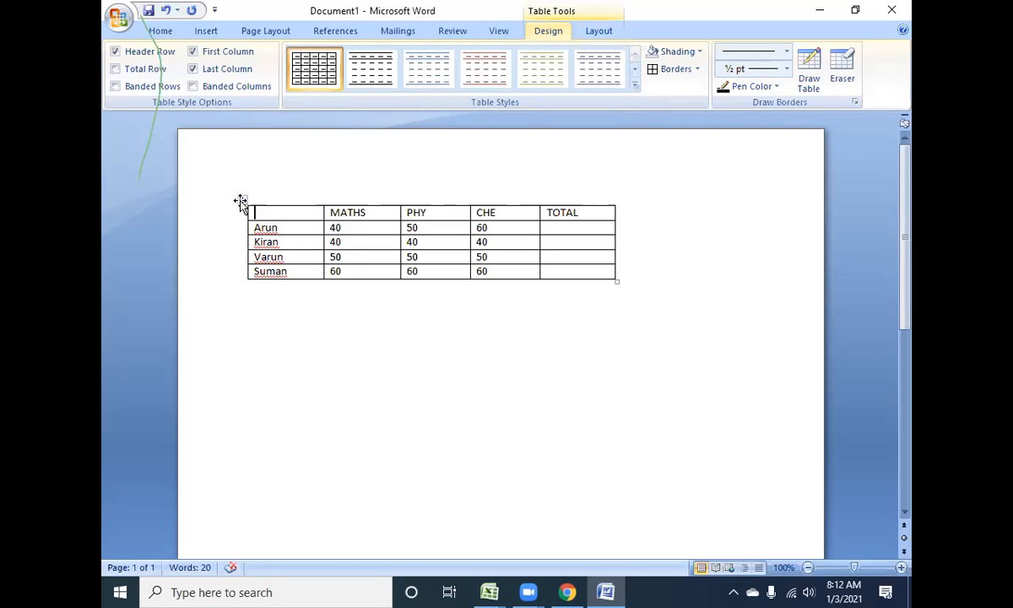
left_click(699, 70)
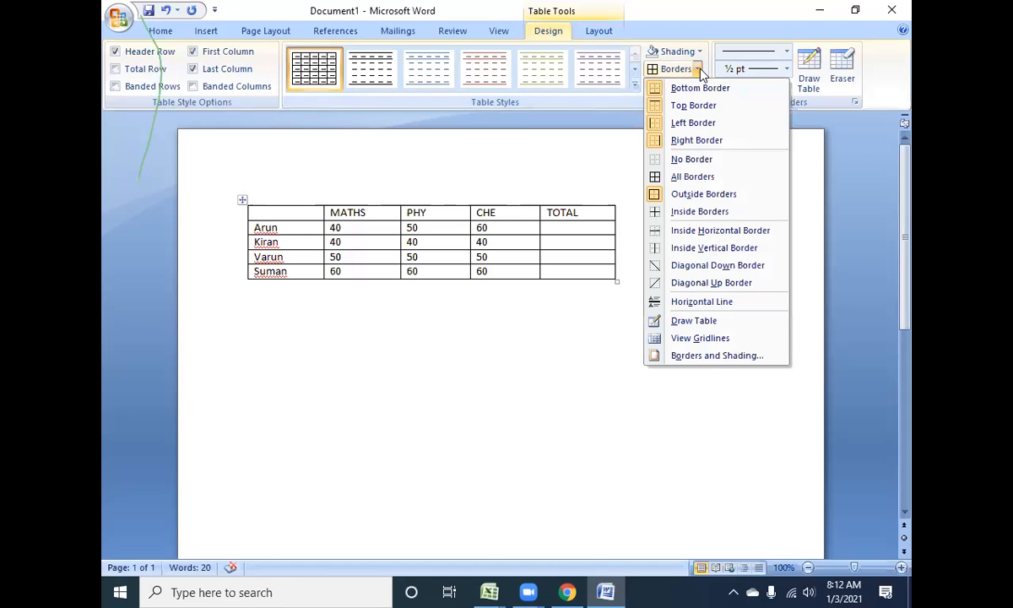
left_click(689, 158)
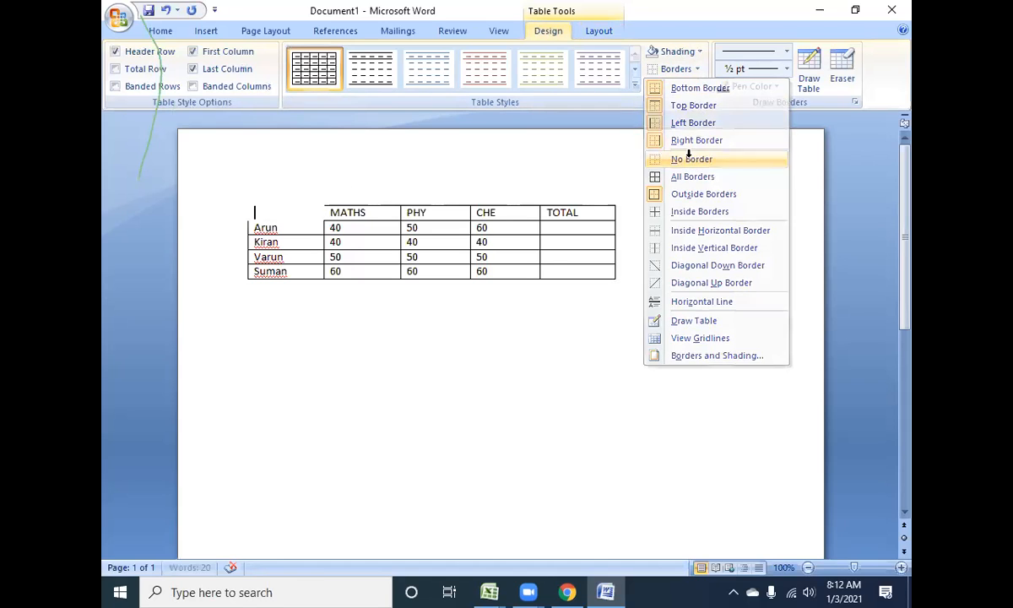
Step: Add a top border to the first student's name cell, directly below the emptied header cell
left_click(287, 228)
left_click_drag(342, 213, 330, 213)
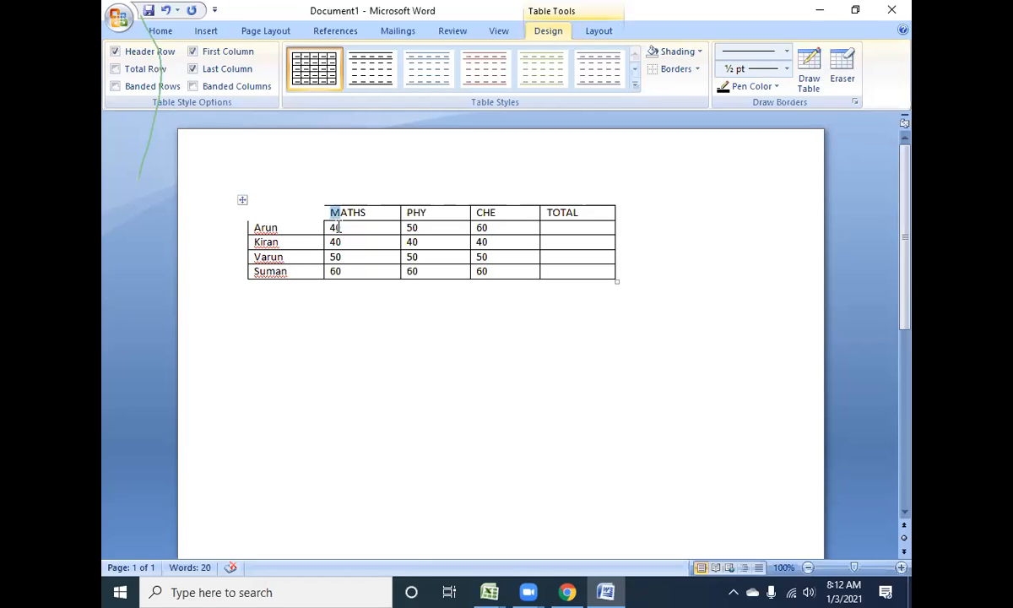
left_click(289, 228)
left_click(698, 70)
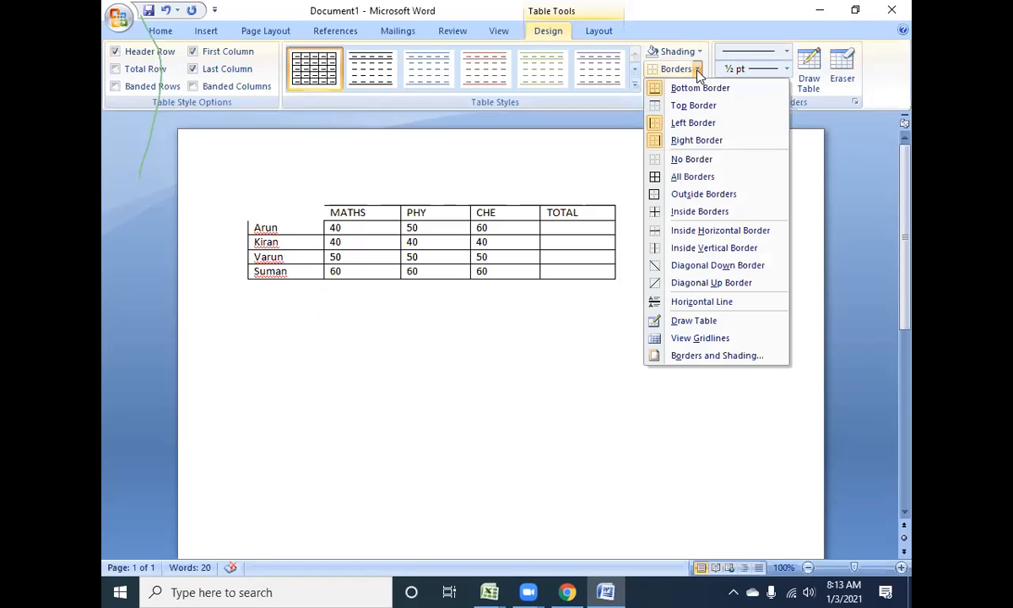
left_click(657, 101)
left_click(361, 211)
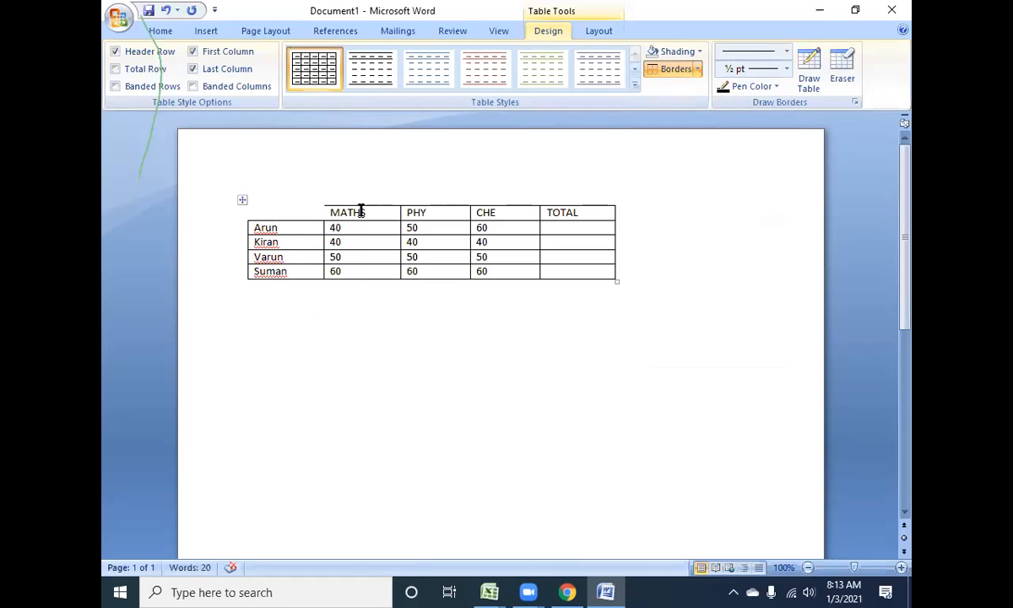
Step: Apply a left border to the MATHS header cell and undo the border changes and the clearing of the NAME header
left_click(697, 73)
left_click(680, 122)
key("ctrl+z")
key("ctrl+z")
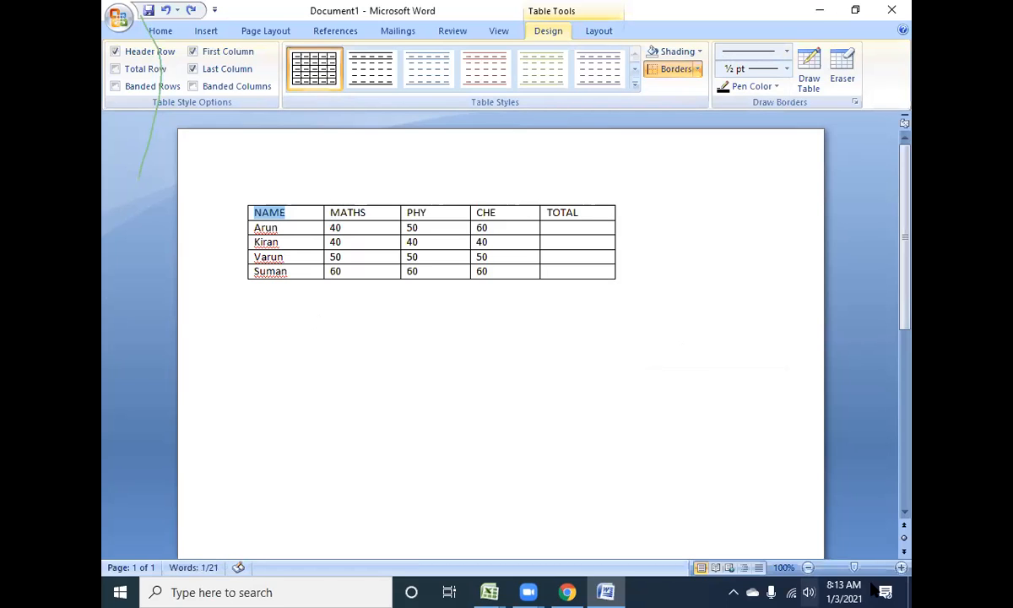
Step: Insert a row above the table's header row and enter Subjects in the new cell above MATHS
left_click(291, 257)
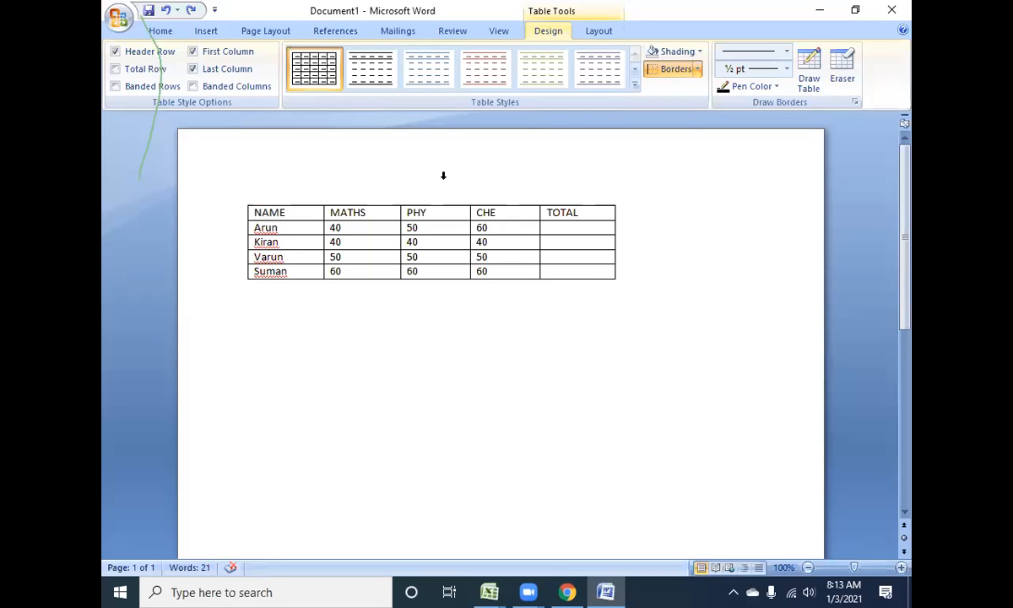
left_click(604, 32)
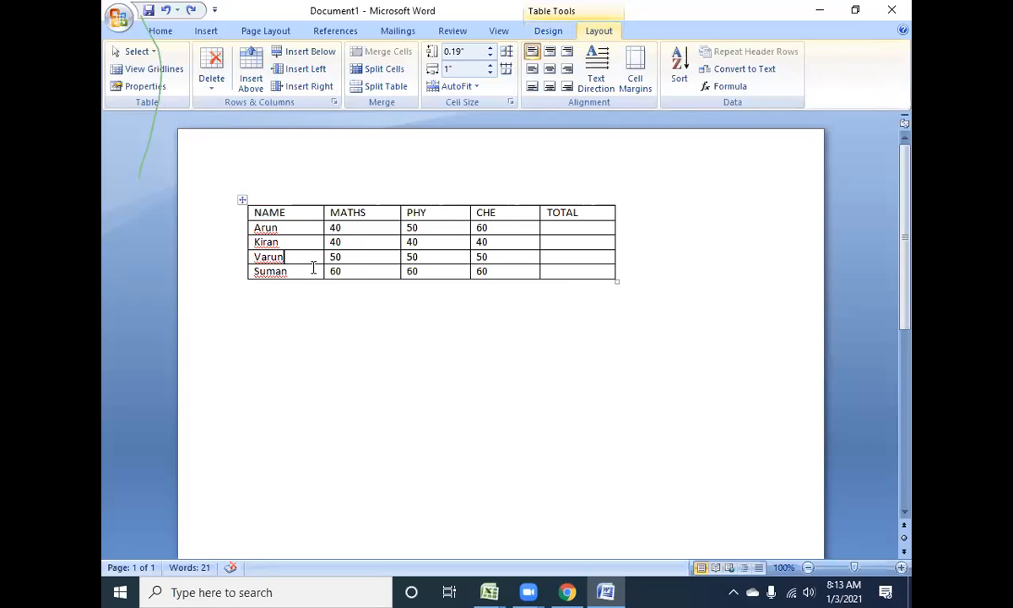
left_click_drag(346, 211, 494, 213)
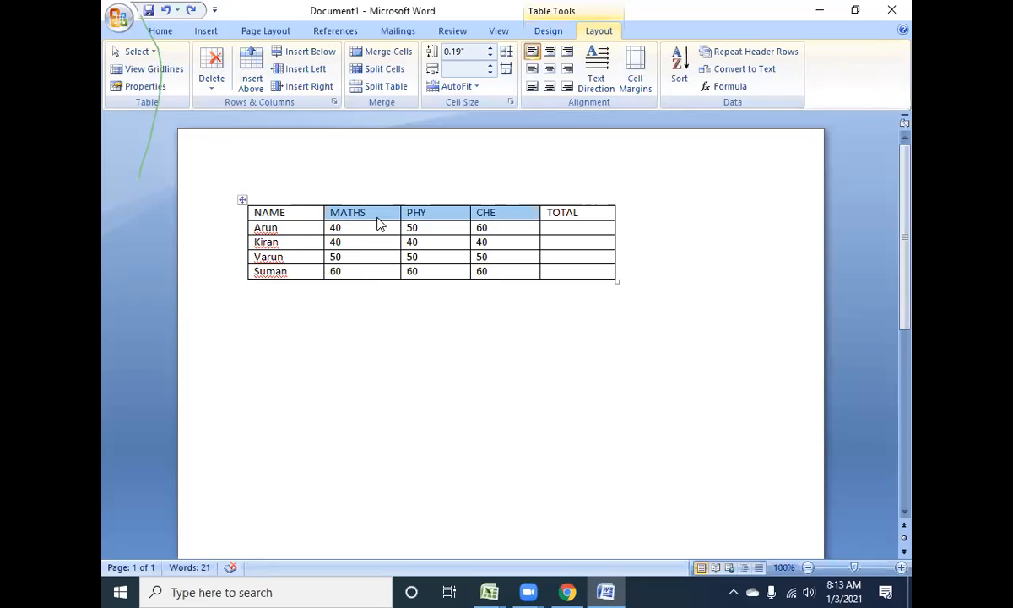
left_click(381, 213)
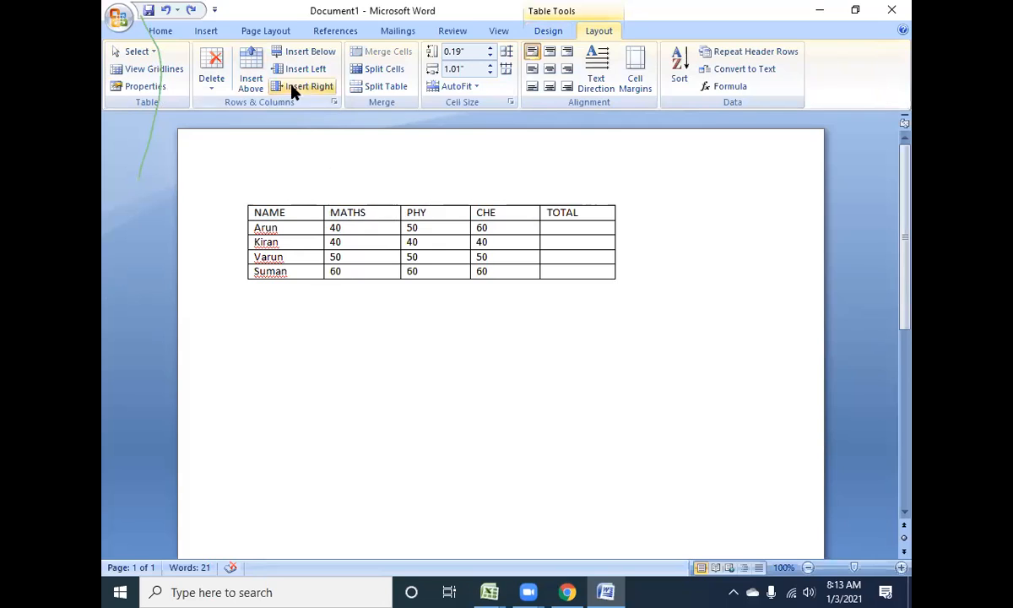
left_click(287, 212)
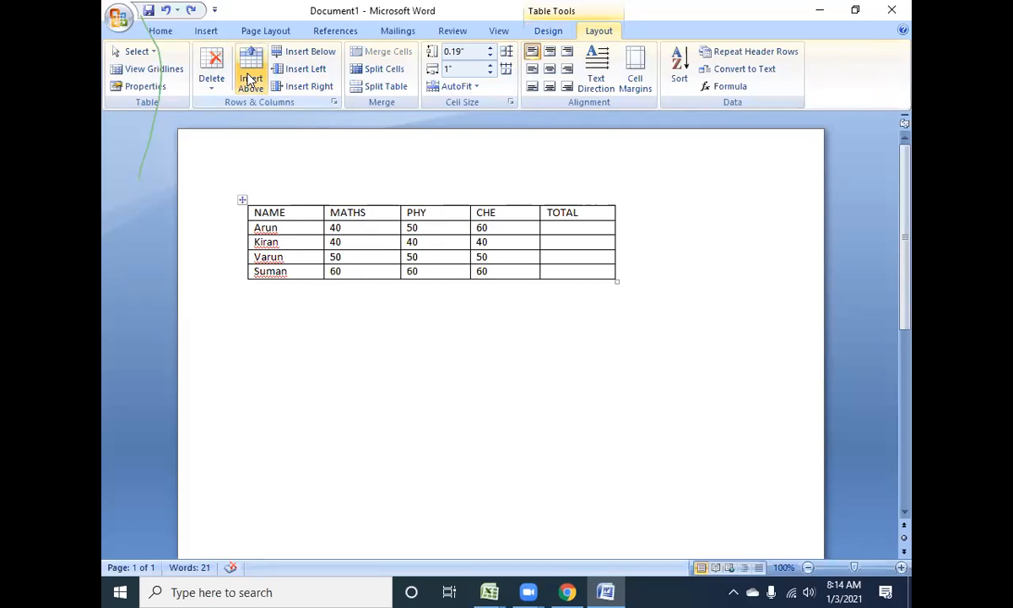
left_click(251, 76)
left_click(376, 214)
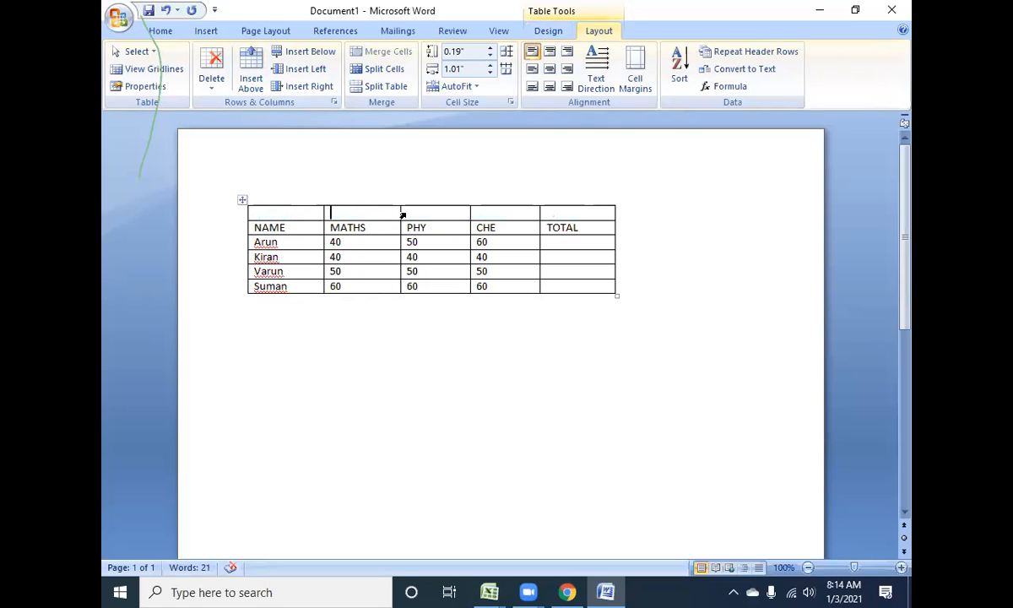
type("subjects")
left_click(403, 213)
left_click(403, 214)
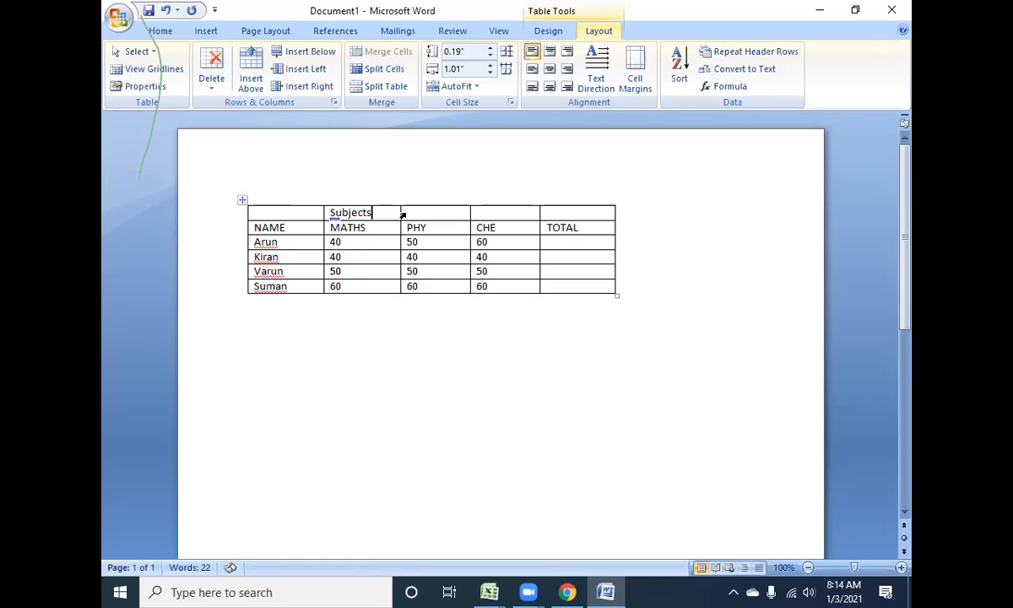
Step: Enter Sub in the cell above PHY, then clear the text from the three cells above MATHS, PHY and CHE
left_click(377, 254)
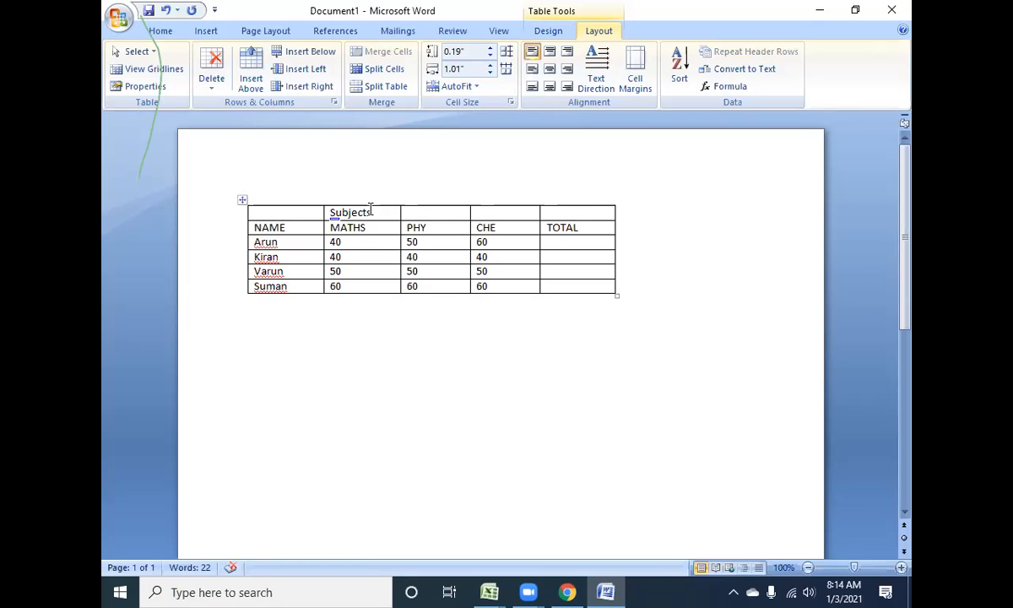
left_click(456, 216)
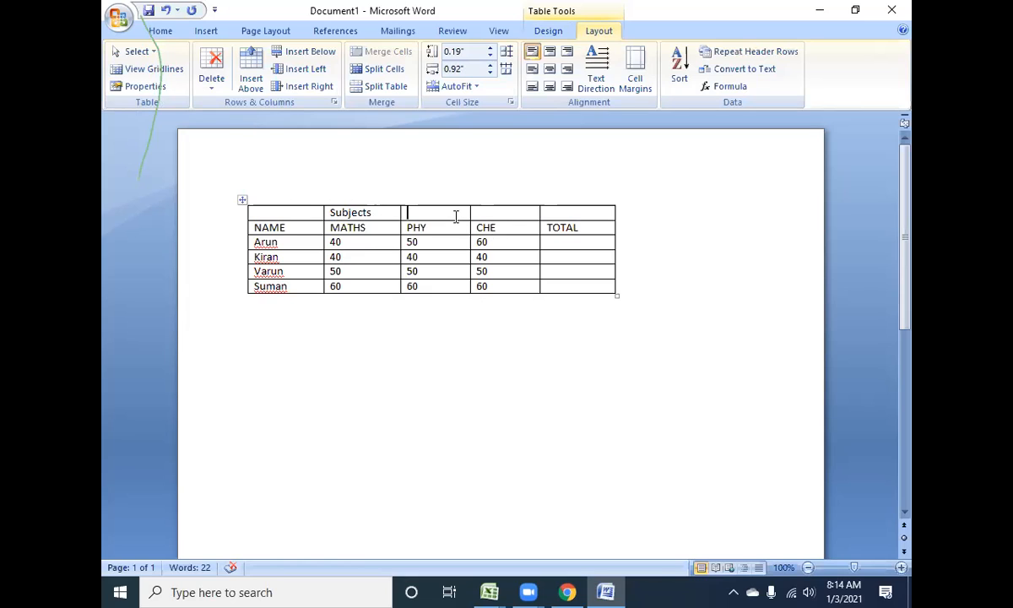
type("Sub")
left_click_drag(377, 210, 491, 207)
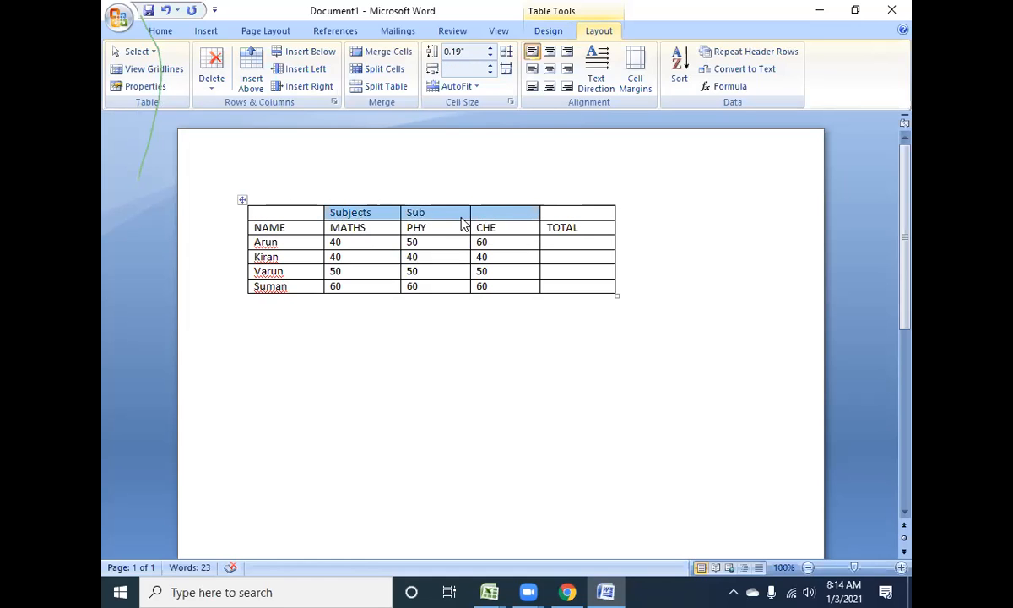
key("BackSpace")
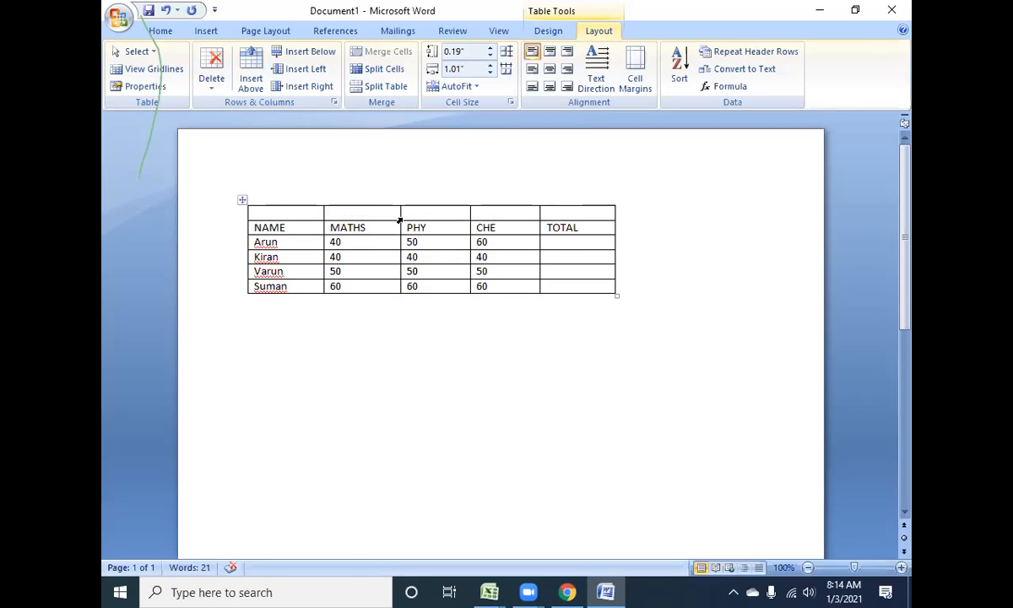
Step: Merge the three empty cells above MATHS, PHY and CHE and enter Subjects in the merged cell
left_click(511, 213, "shift")
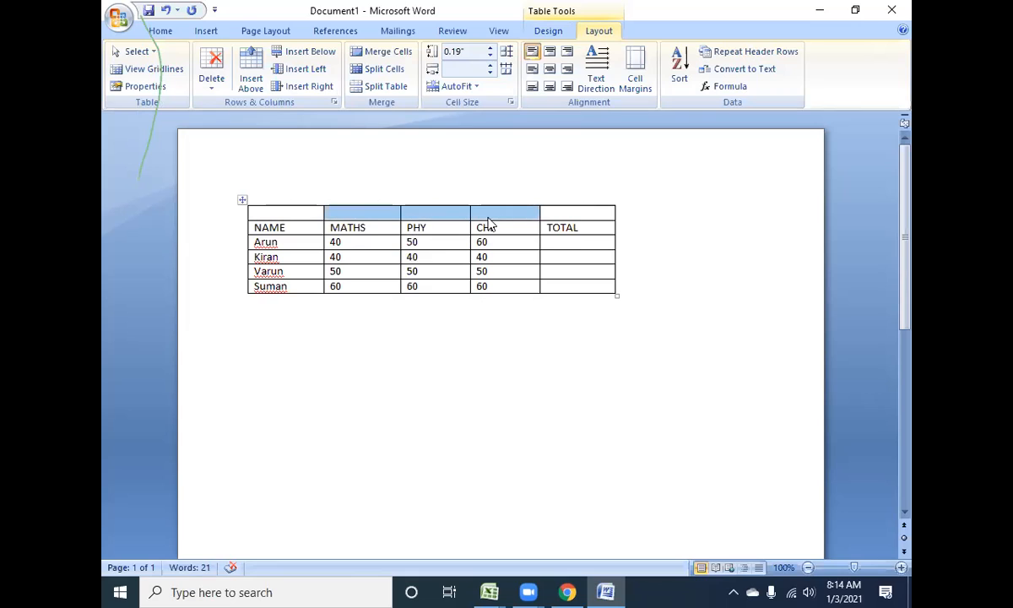
left_click(395, 51)
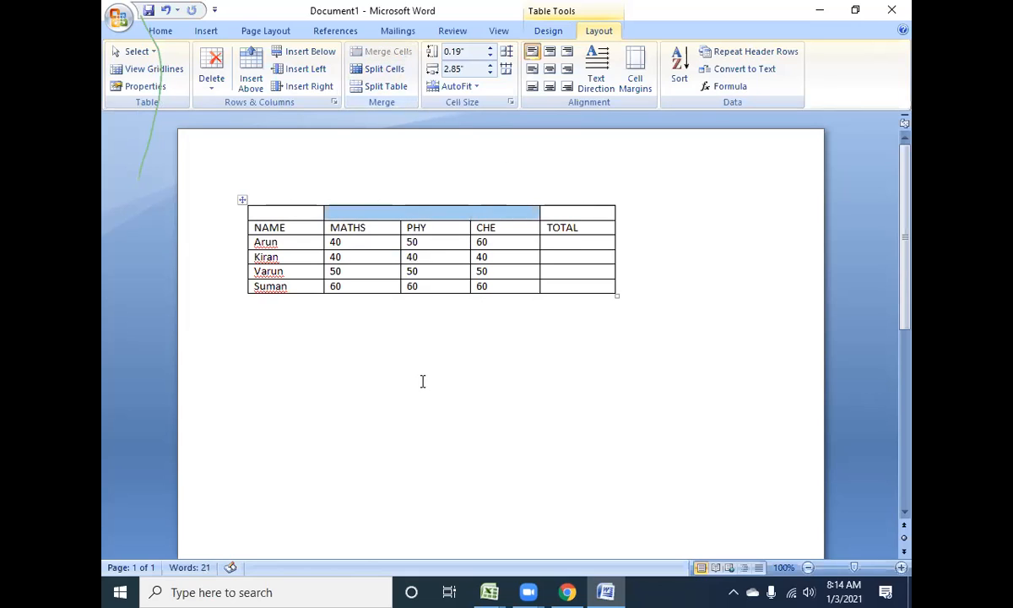
left_click(416, 213)
type("subjects")
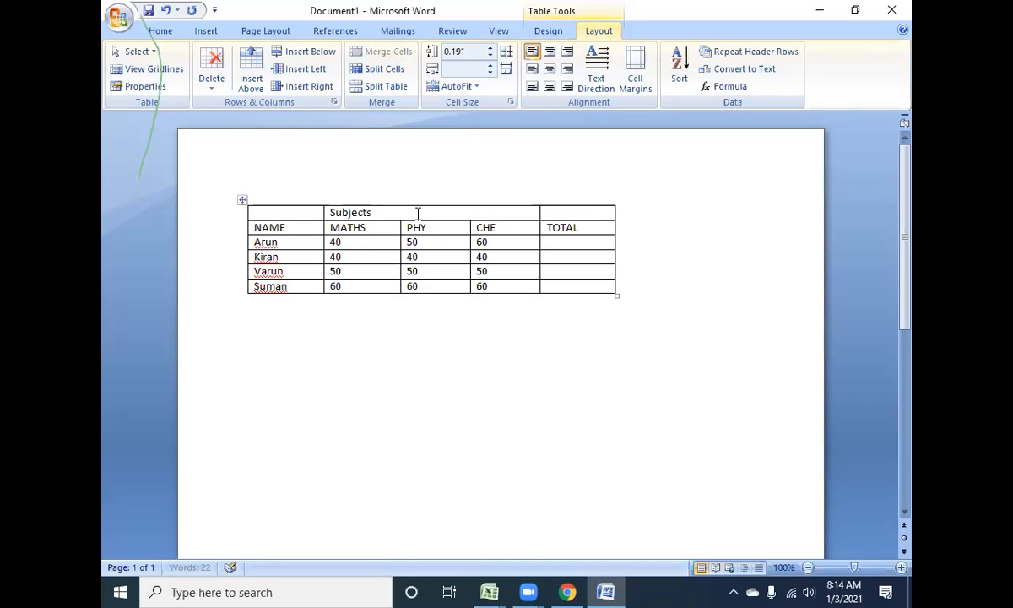
left_click_drag(331, 224, 476, 221)
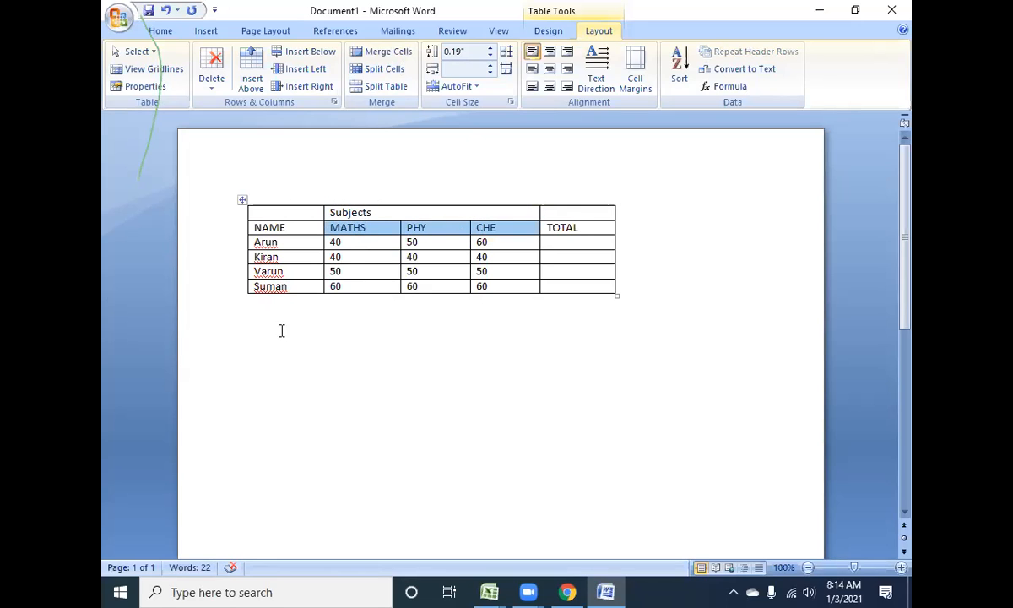
left_click(373, 213)
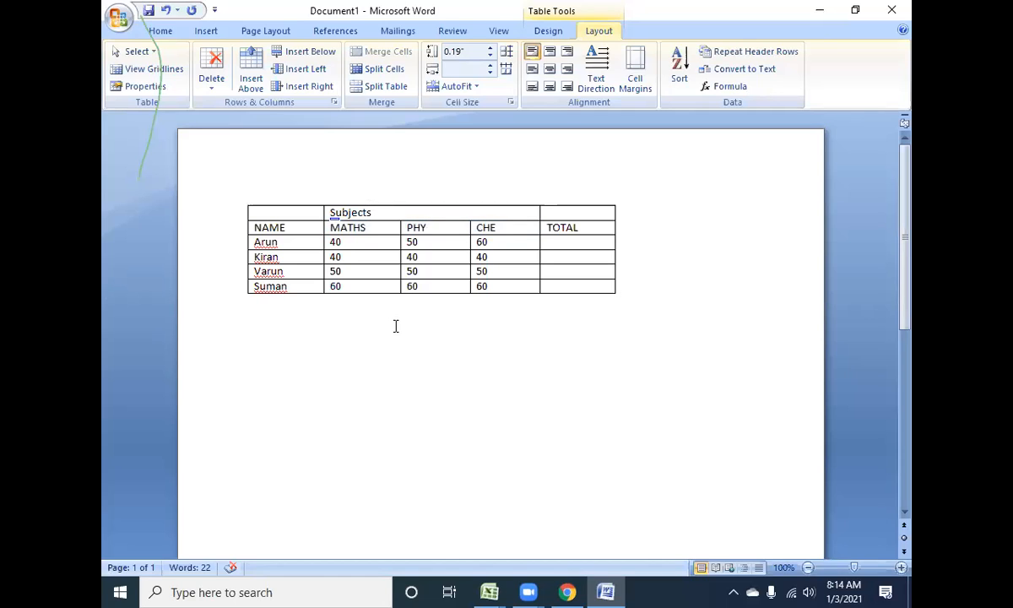
Step: Merge the NAME and TOTAL header cells each with the empty cell directly above
left_click_drag(278, 207, 287, 220)
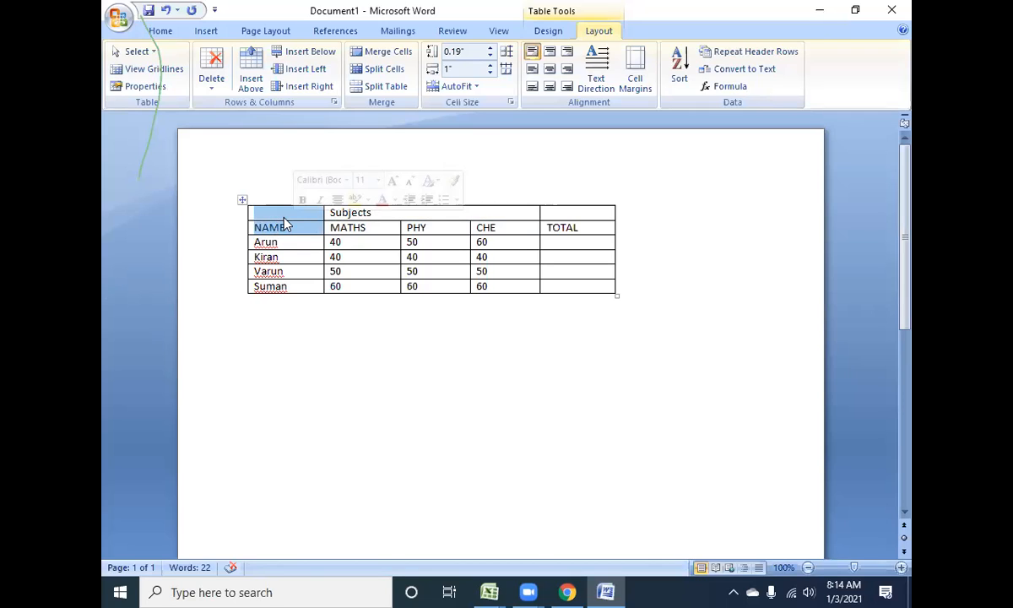
left_click(390, 52)
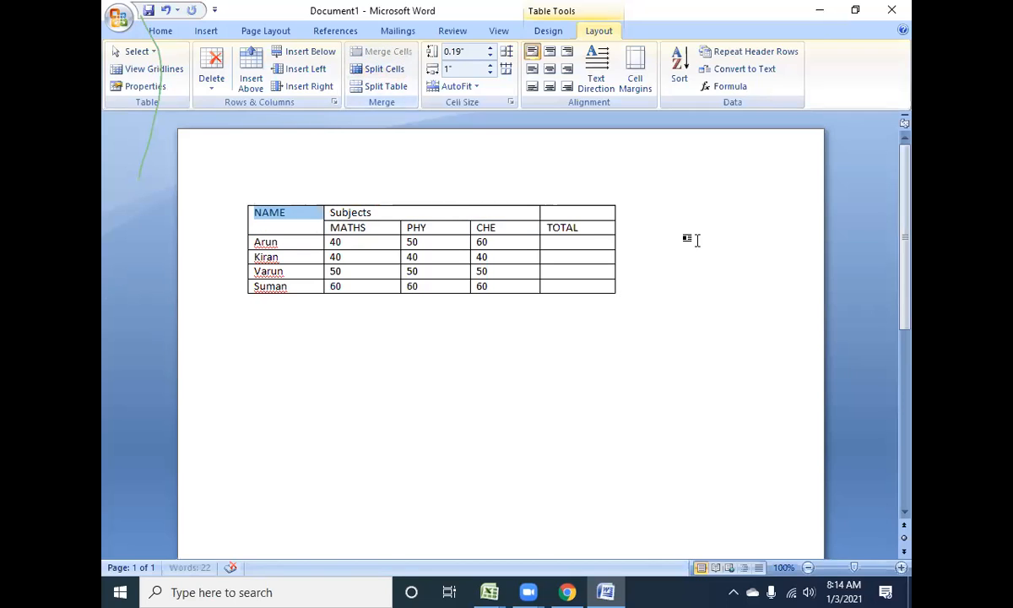
left_click(574, 216)
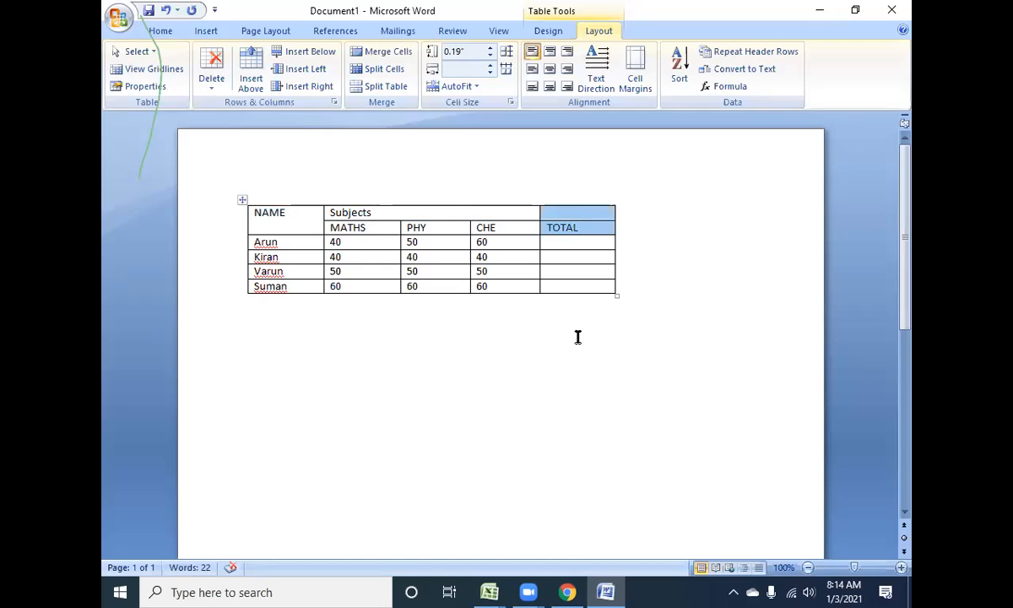
left_click(384, 52)
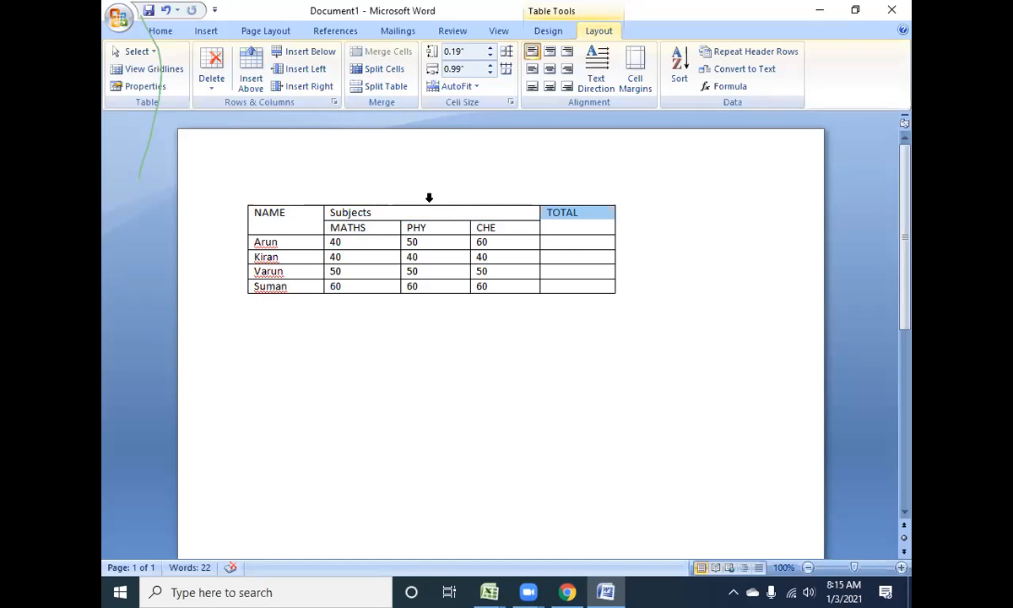
Step: Insert a row above the Subjects row, merge all its cells and enter Xyz school as the table title
left_click(405, 211)
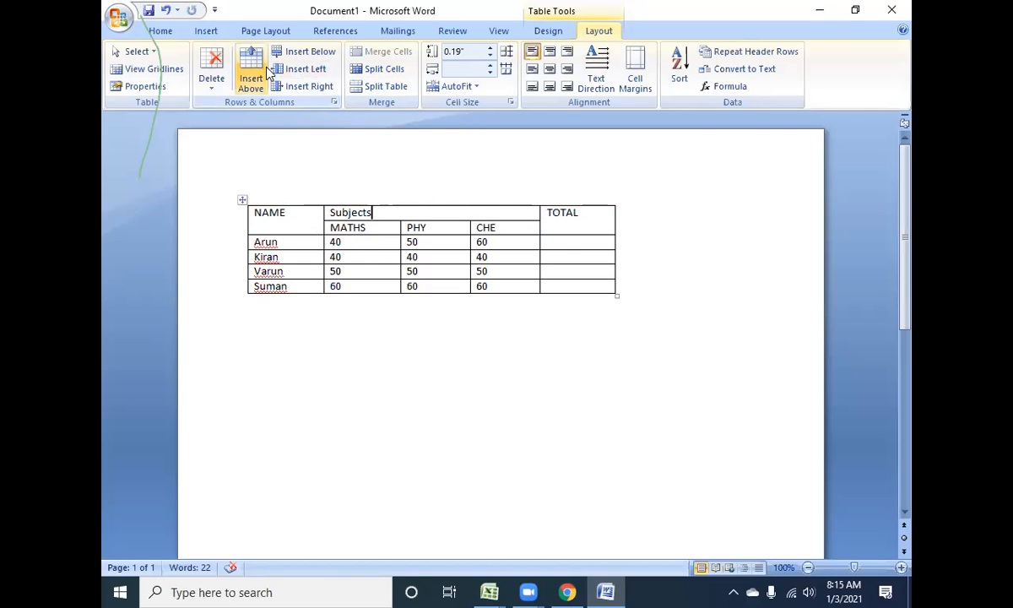
left_click(250, 78)
left_click(312, 214)
left_click_drag(312, 214, 551, 214)
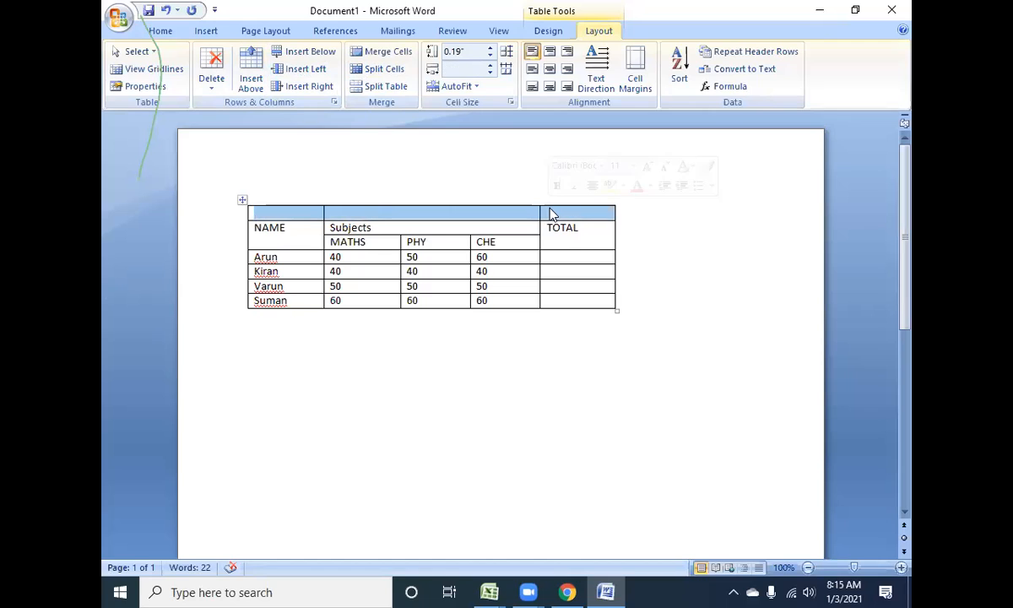
left_click(368, 53)
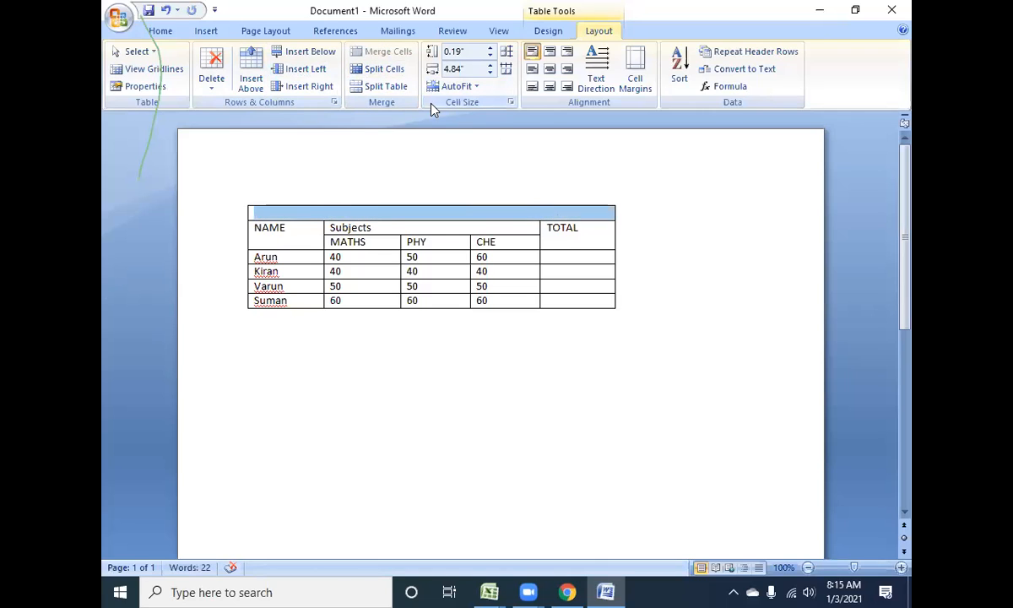
type("Xyz school")
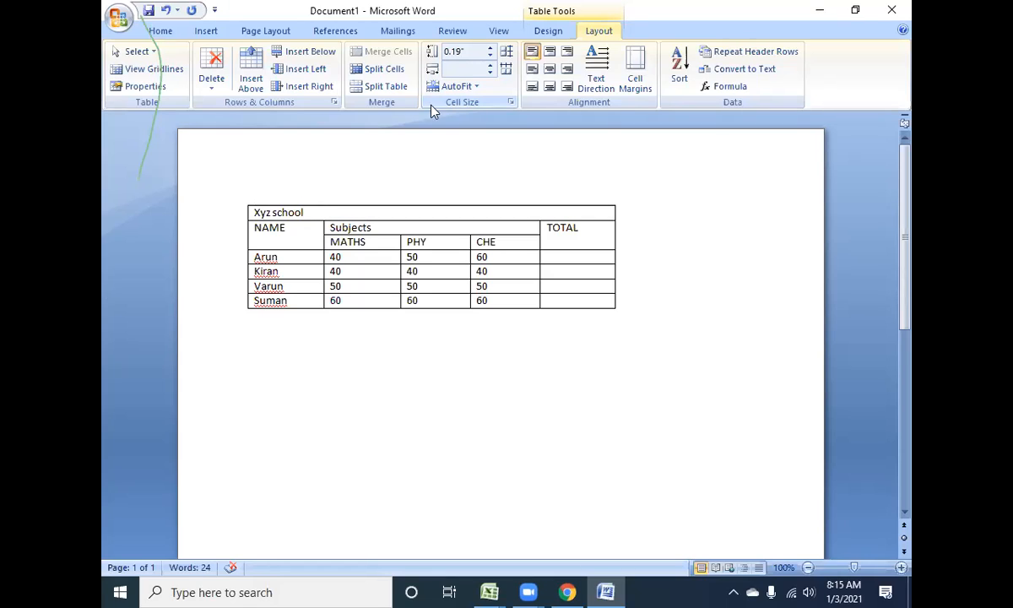
Step: Split the Xyz school title cell into 8 columns and merge the resulting cells back into one
left_click(384, 71)
type("8")
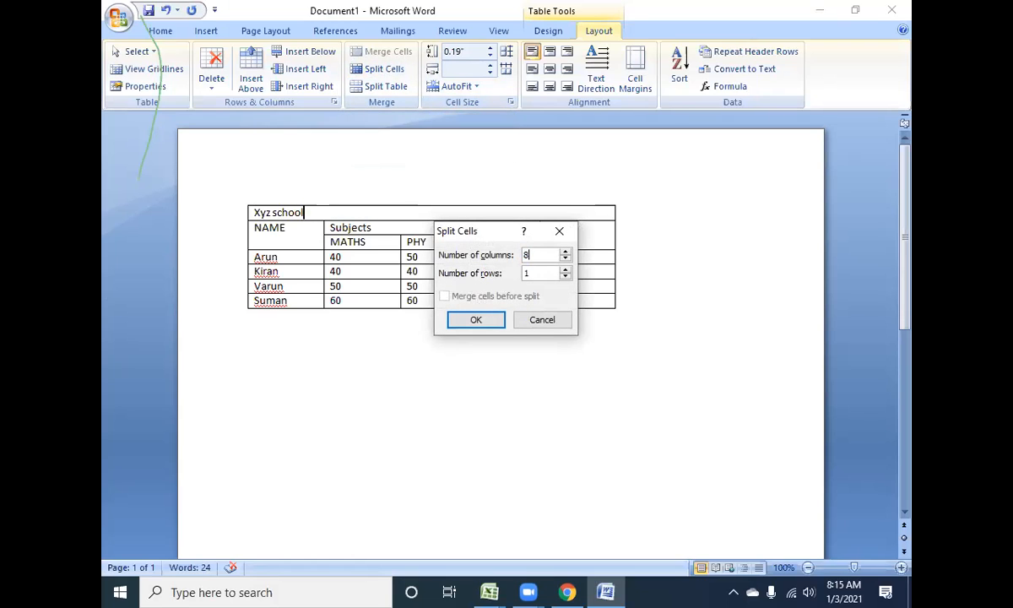
key("Return")
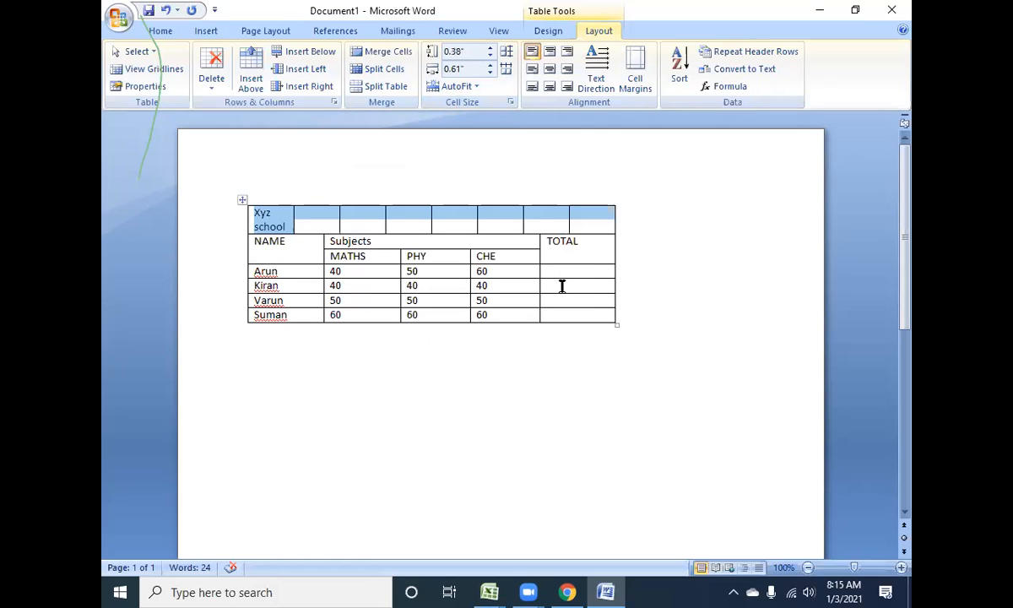
left_click(391, 53)
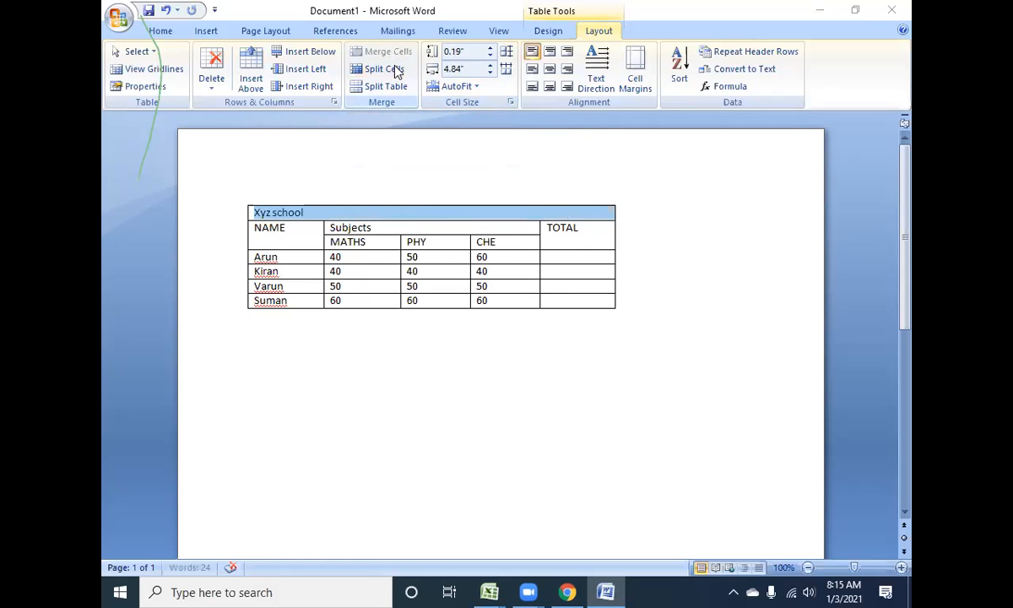
Step: Split the Xyz school title cell into two columns and merge the two halves again
left_click(394, 69)
key("Return")
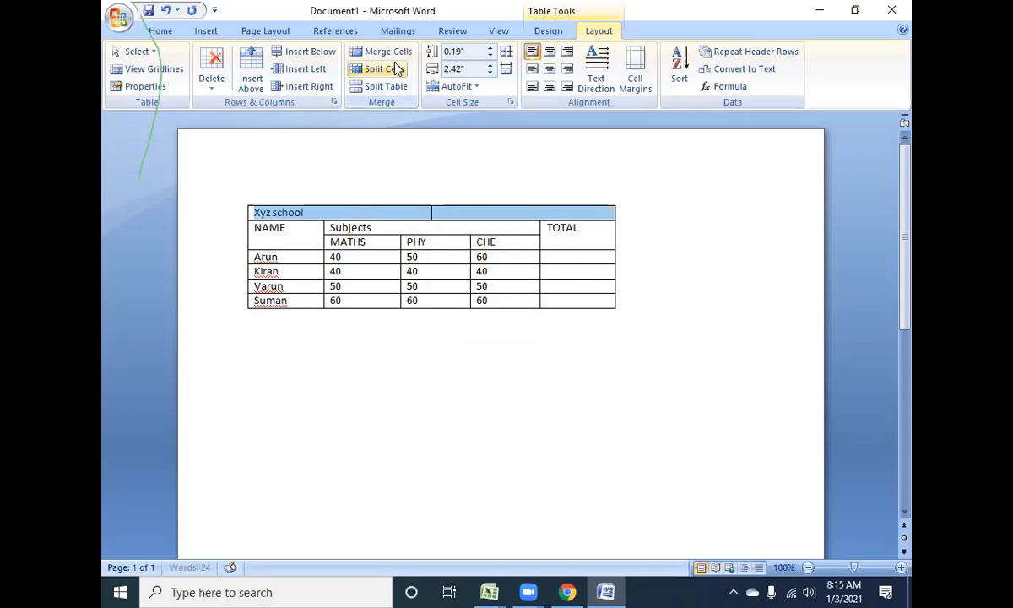
left_click(400, 54)
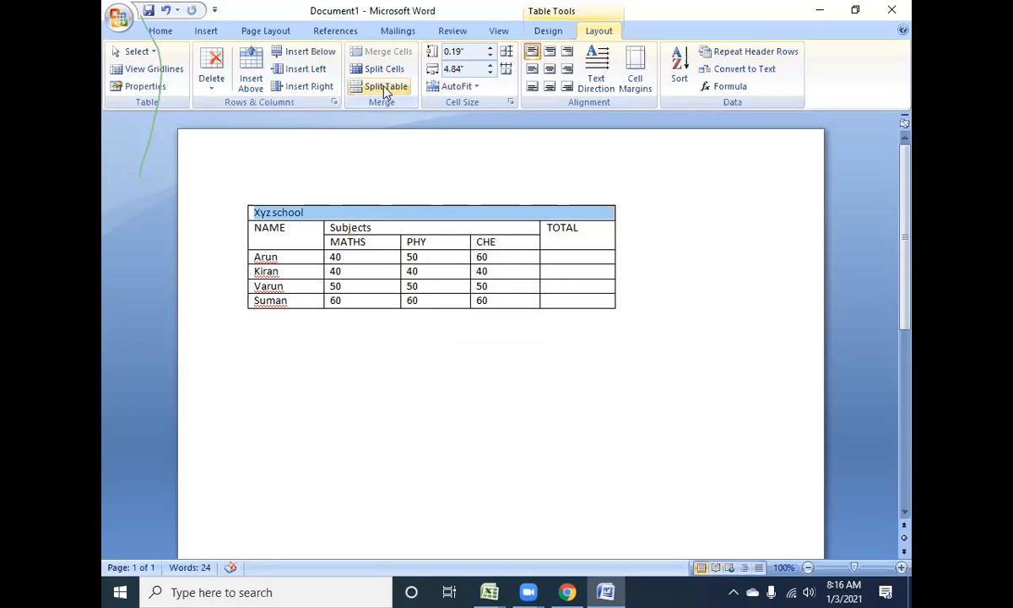
Step: Split the table at the third student's row and undo the split
left_click(275, 279)
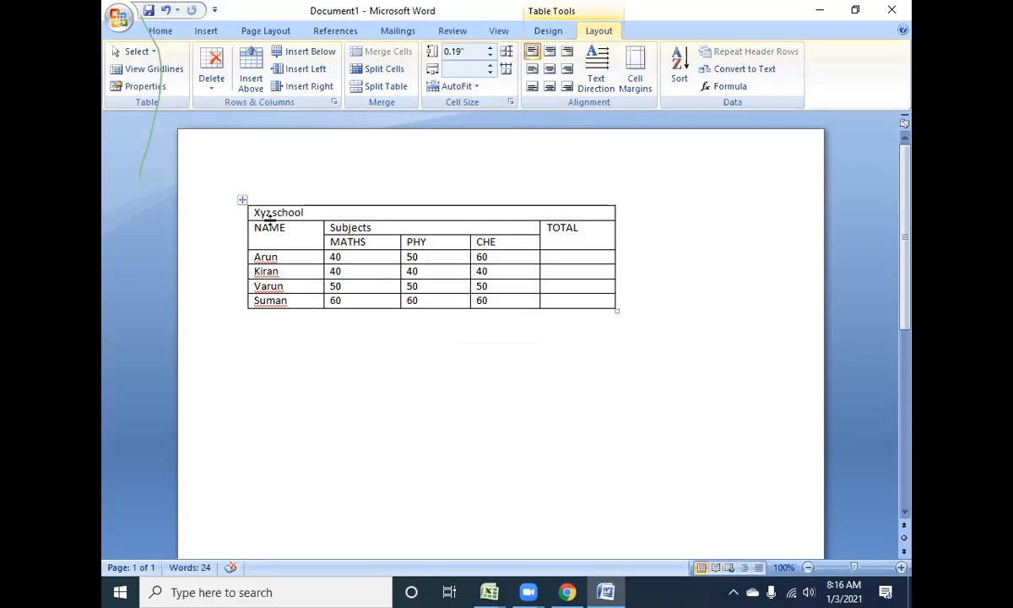
left_click(386, 86)
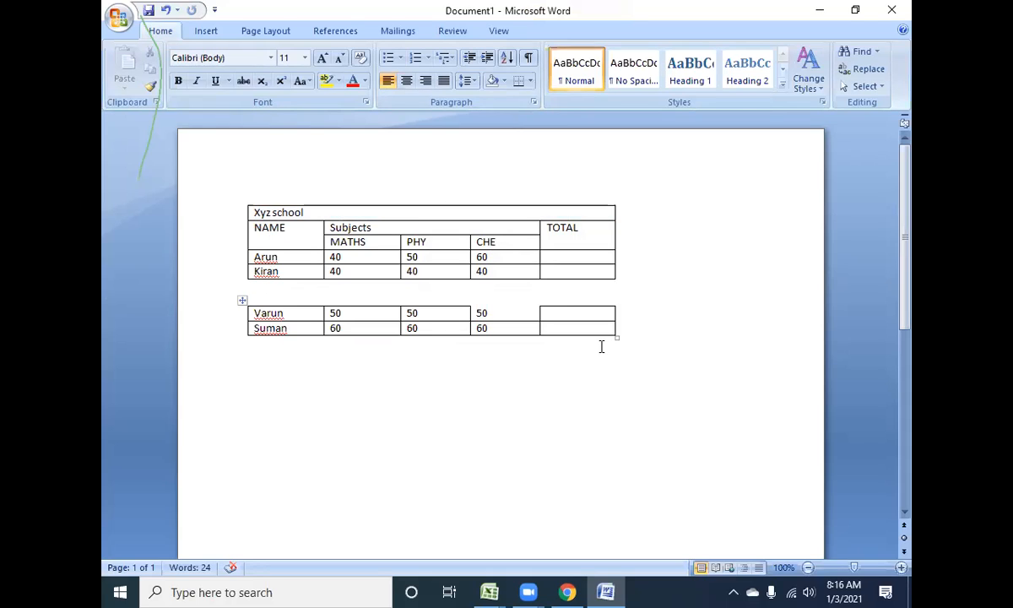
key("ctrl+z")
left_click(598, 30)
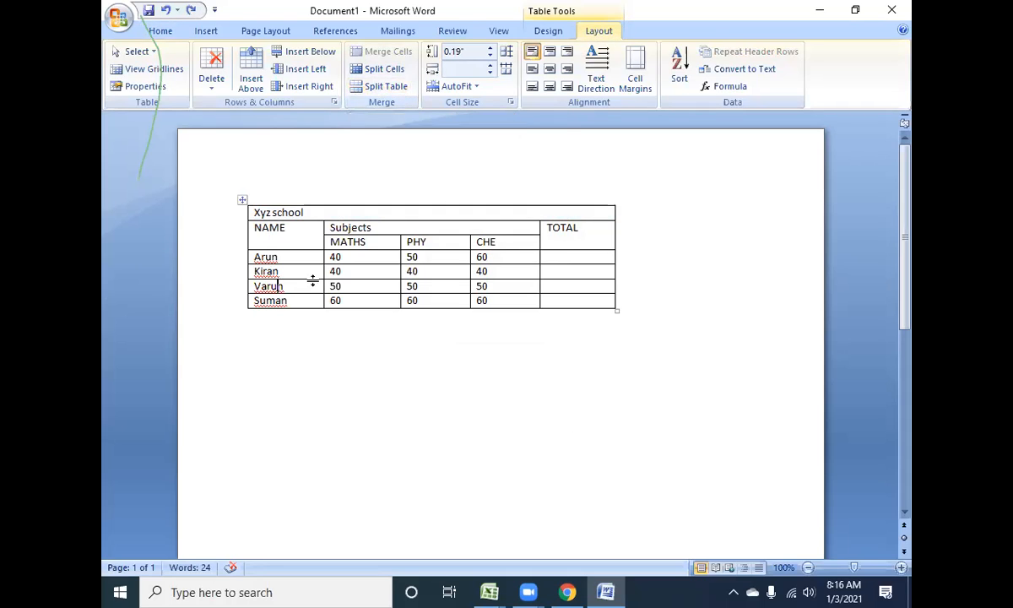
Step: Raise the row height of the whole table to 0.6" and reduce it to 0.2"
left_click(242, 200)
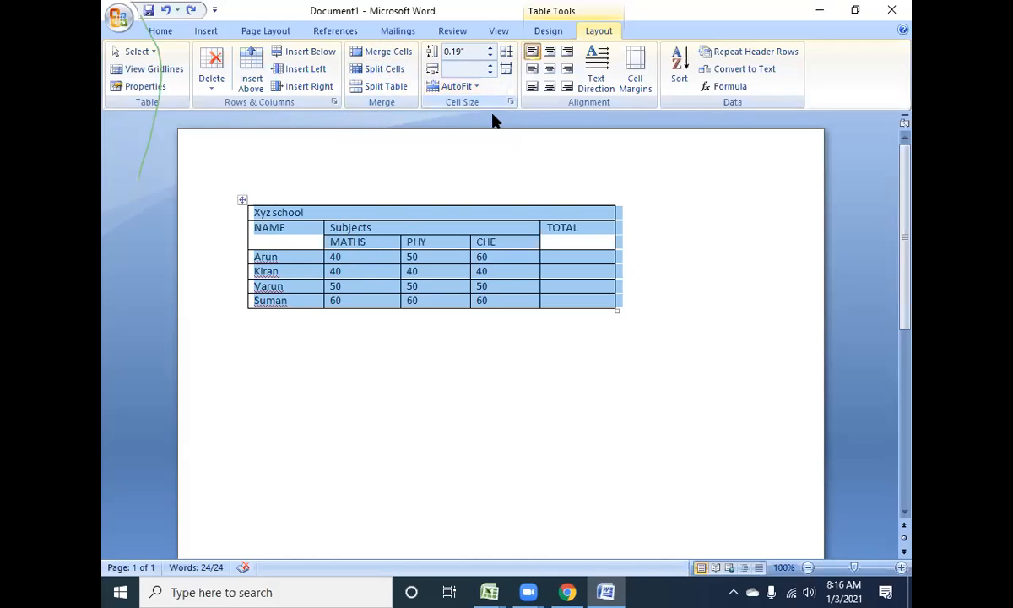
left_click(491, 51)
left_click(491, 50)
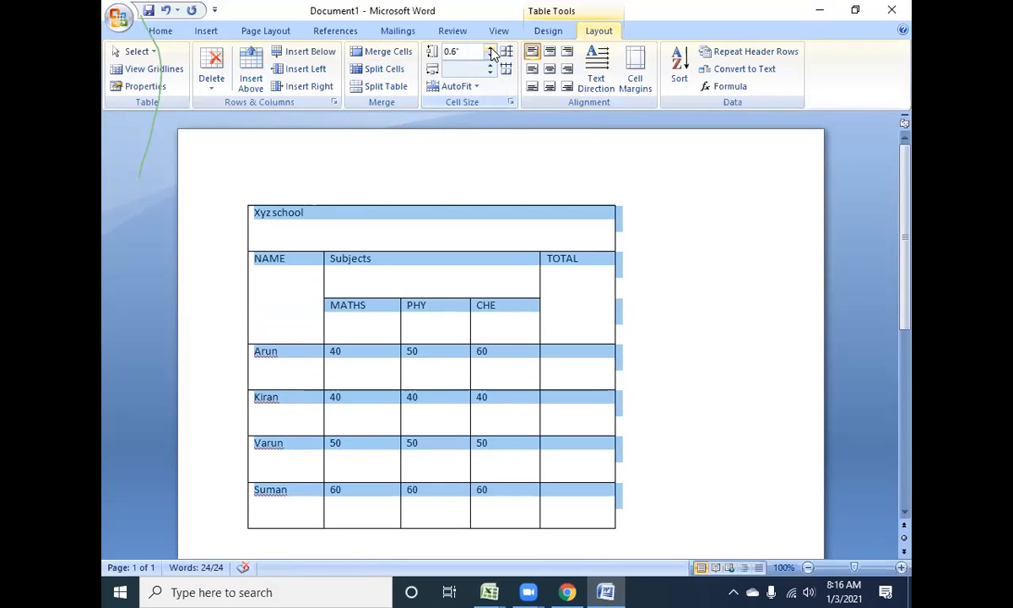
left_click(491, 56)
left_click(490, 56)
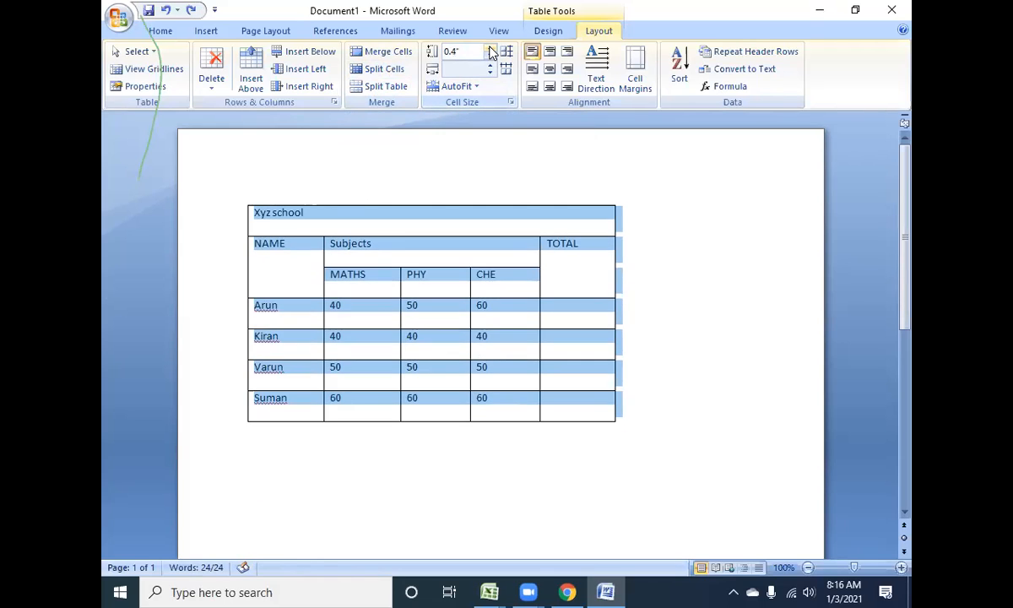
left_click(491, 55)
left_click(491, 56)
Step: Increase the height of only the Xyz school title row to about 0.7"
left_click(312, 212)
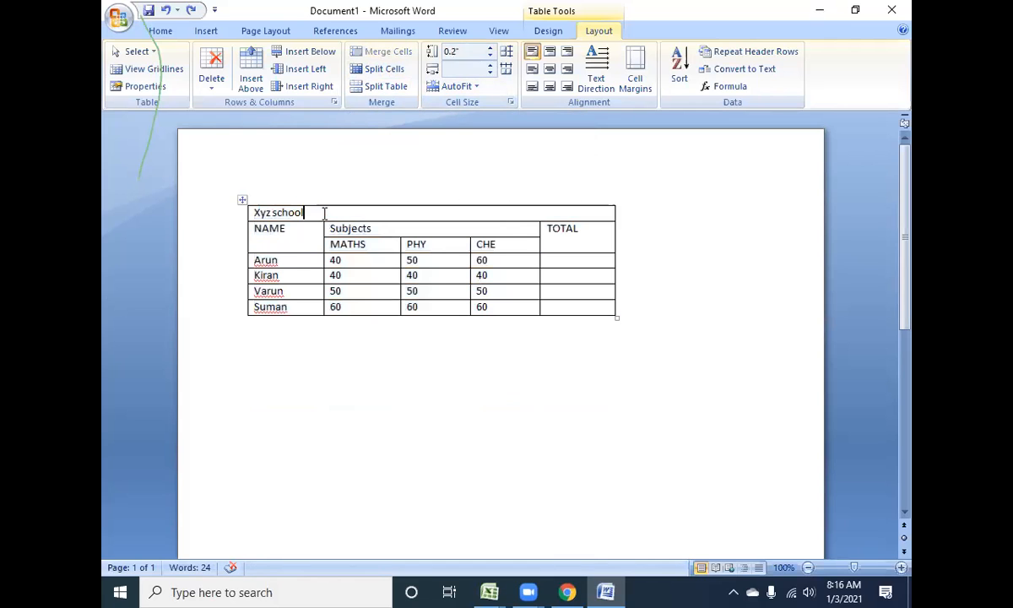
left_click(490, 51)
left_click(490, 51)
left_click(490, 50)
left_click(491, 50)
left_click(490, 51)
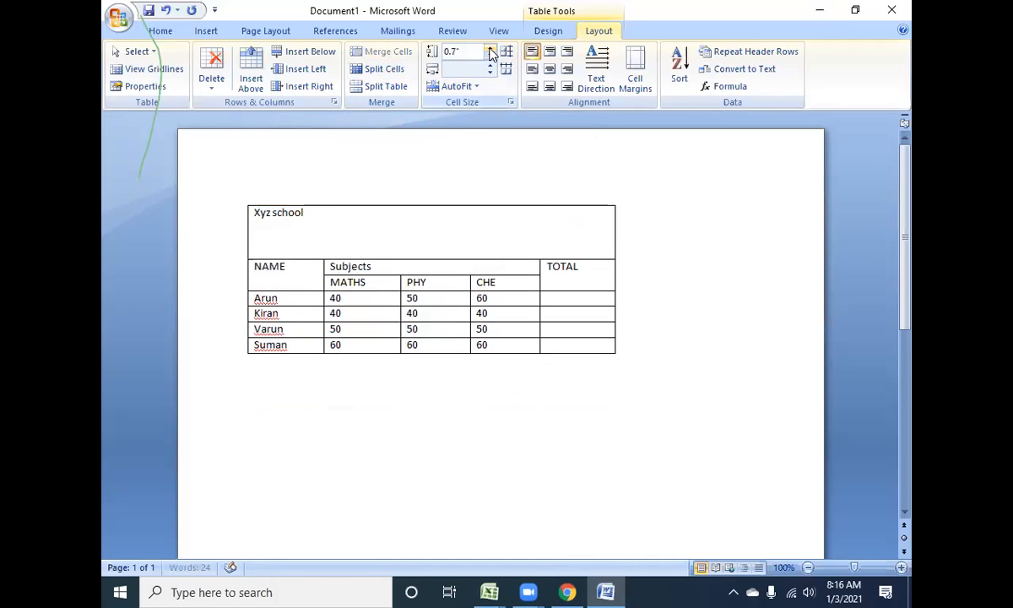
left_click(491, 50)
Step: Undo the row height changes made to the title row and to the whole table
key("ctrl+z")
key("ctrl+z")
key("ctrl+z")
key("ctrl+z")
key("ctrl+z")
key("ctrl+z")
key("ctrl+z")
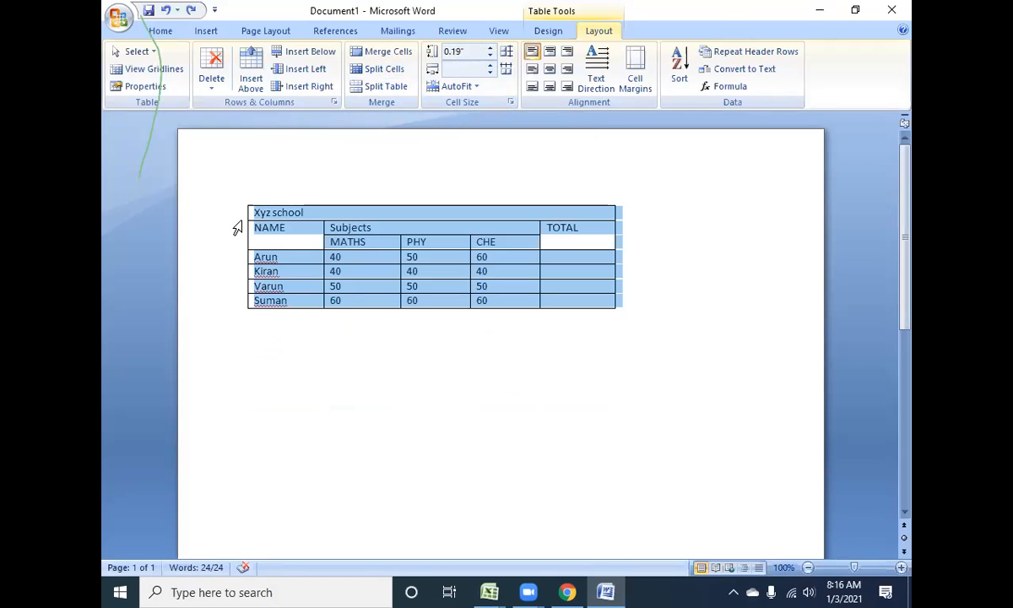
Step: Try larger and smaller row heights on the whole table and set all rows to 0.2"
left_click(490, 50)
left_click(490, 49)
left_click(491, 50)
left_click(490, 50)
left_click(491, 56)
left_click(491, 56)
left_click(491, 57)
left_click(490, 57)
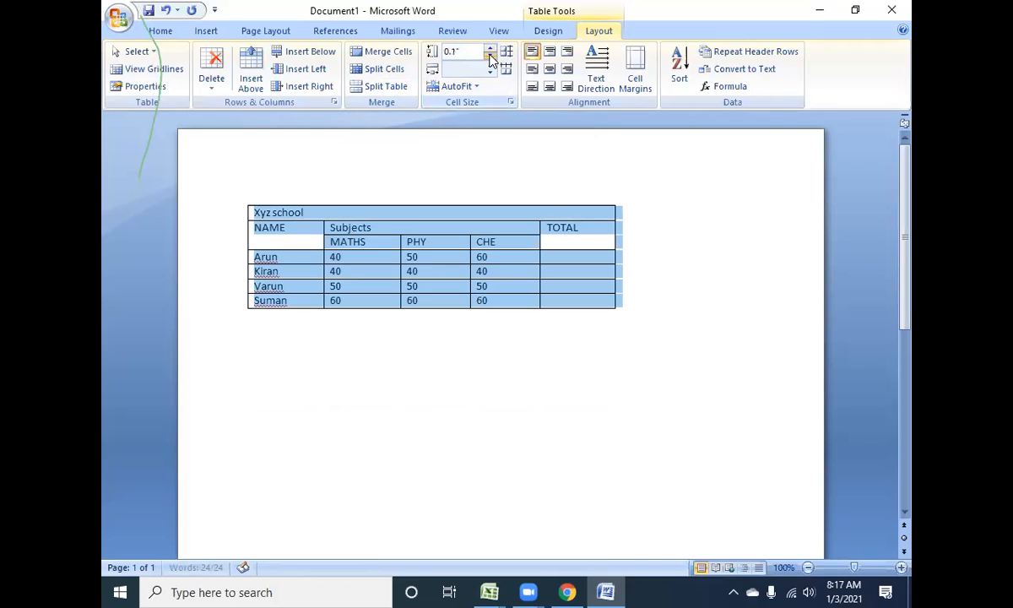
left_click(491, 49)
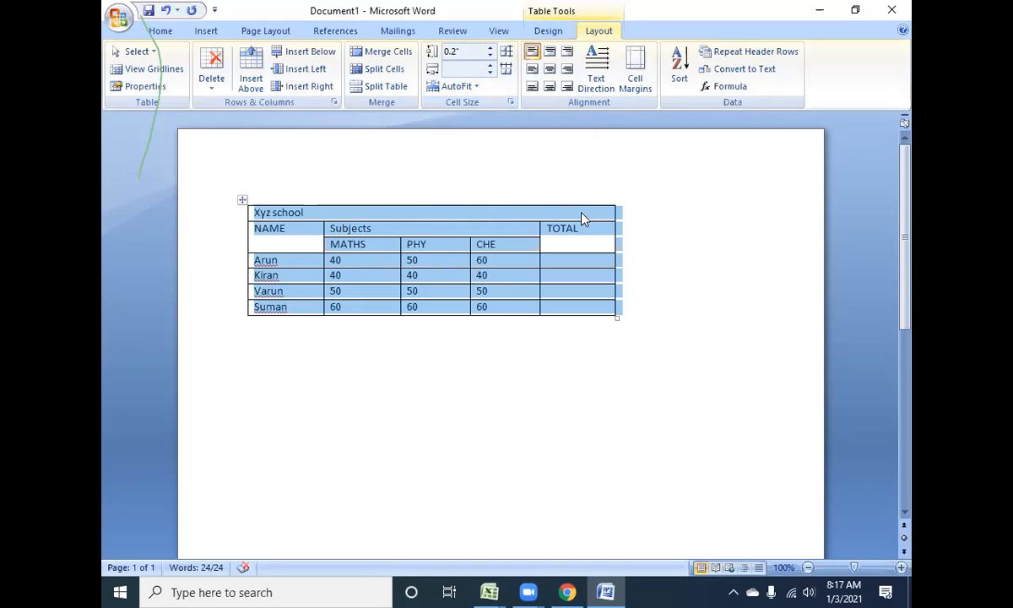
Step: Reduce the column width of the whole table and undo the width change
left_click(489, 72)
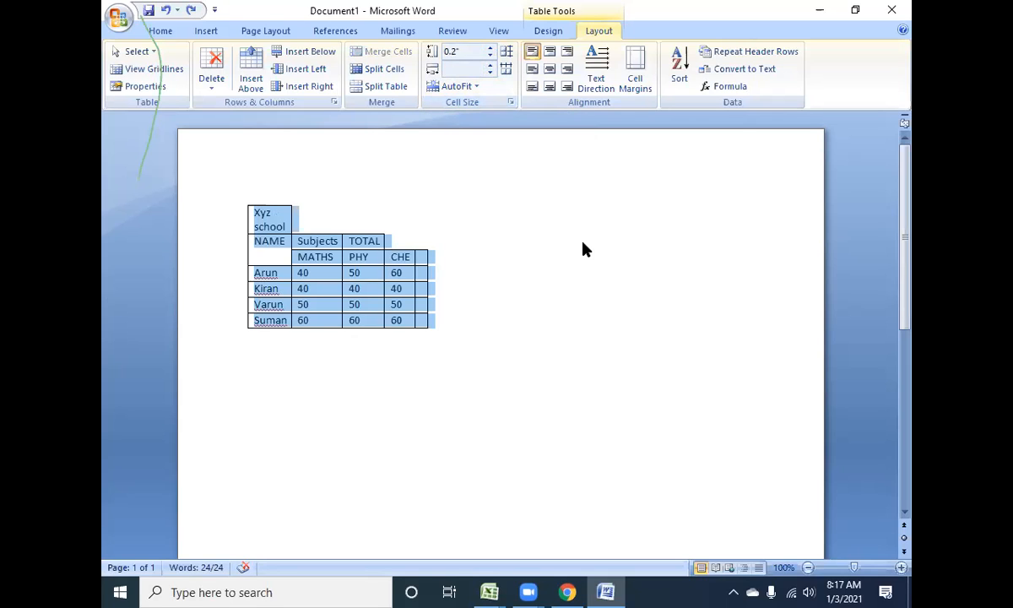
left_click(583, 276)
key("ctrl+a")
key("ctrl+z")
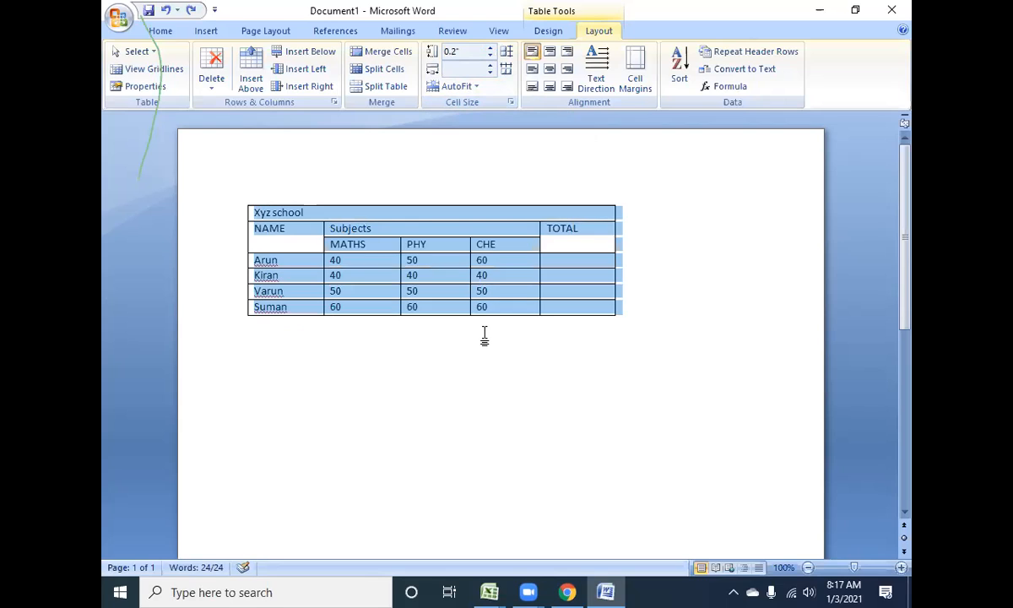
Step: Fit the table to its contents with AutoFit Contents, then test it with random extra text after MATHS and undo that text
left_click(475, 88)
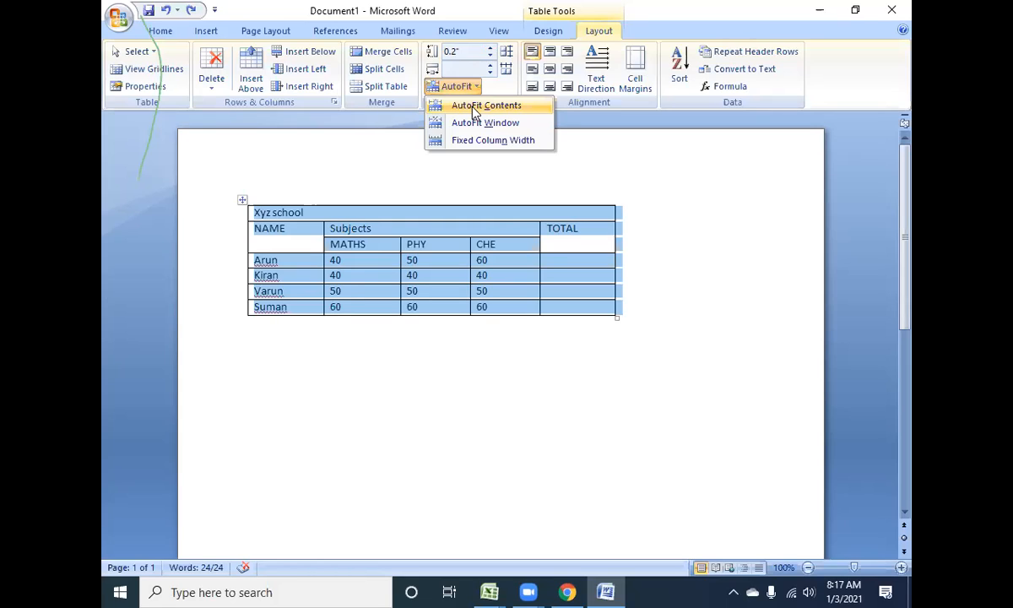
left_click(473, 108)
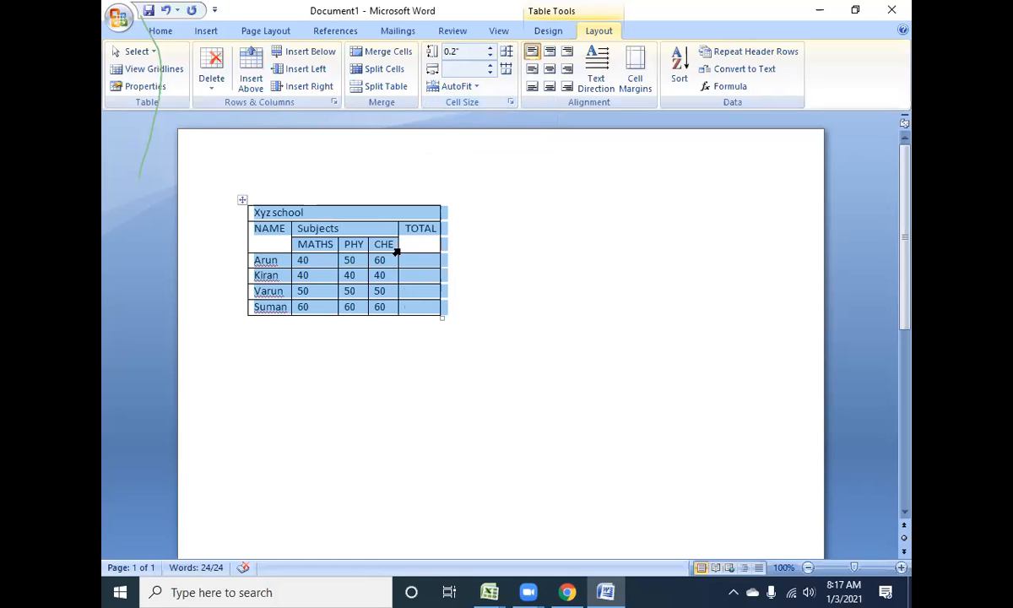
left_click(335, 245)
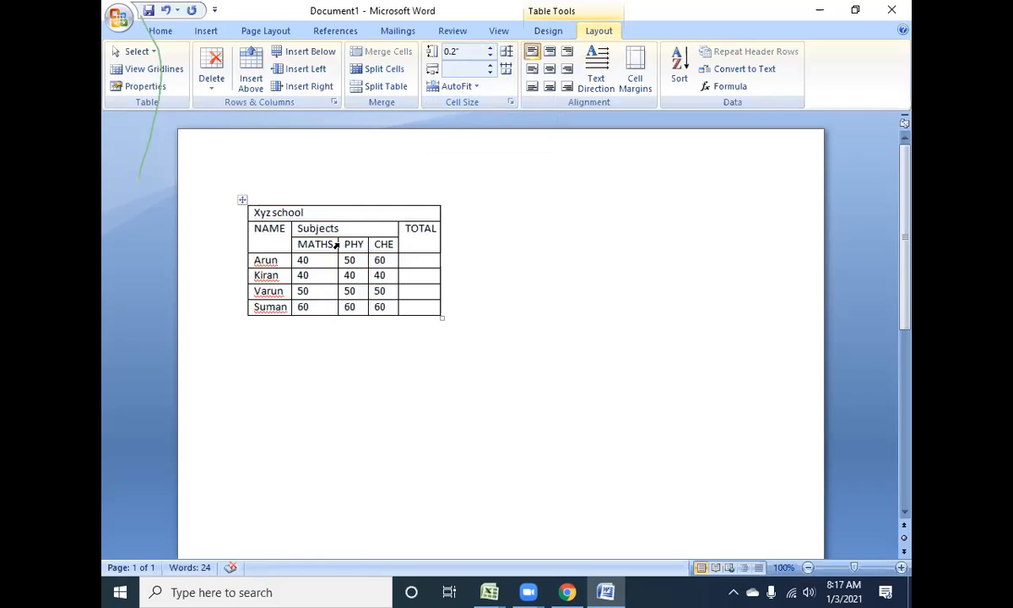
type("fgdfgdfgdg")
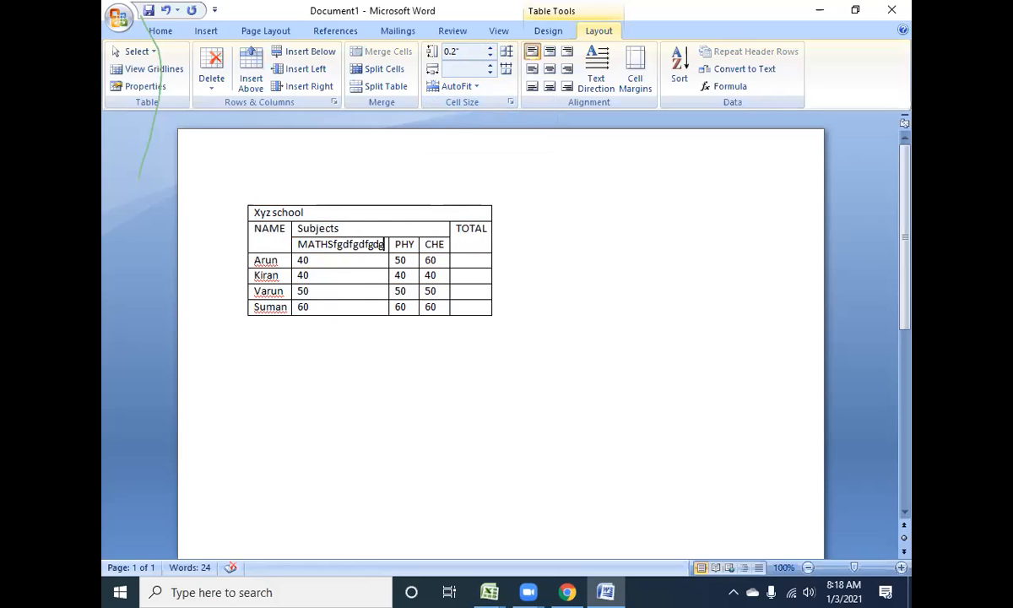
key("ctrl+z")
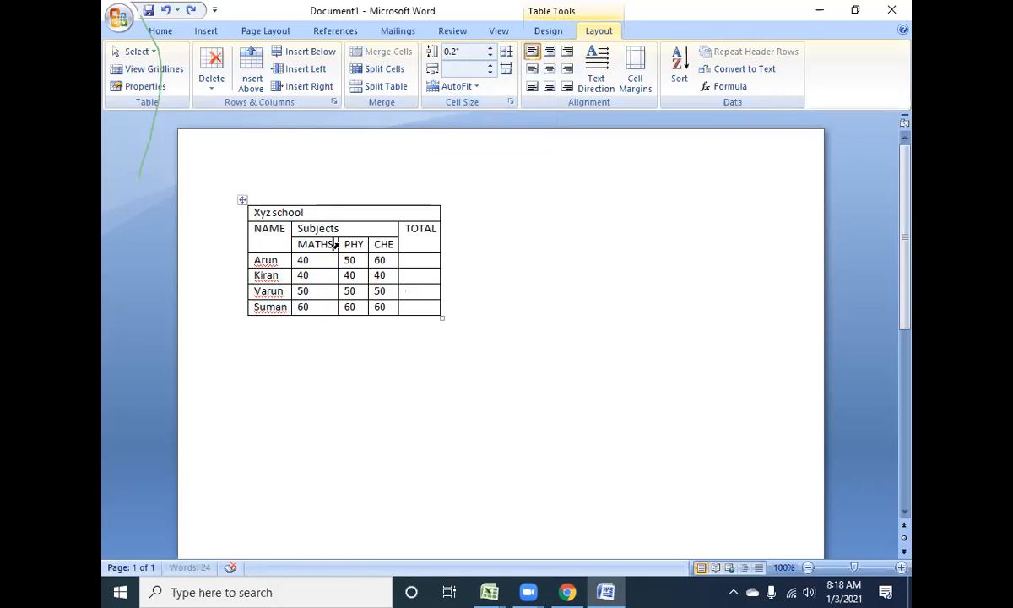
Step: Stretch the whole table to the page width with AutoFit Window
left_click(242, 200)
left_click(476, 88)
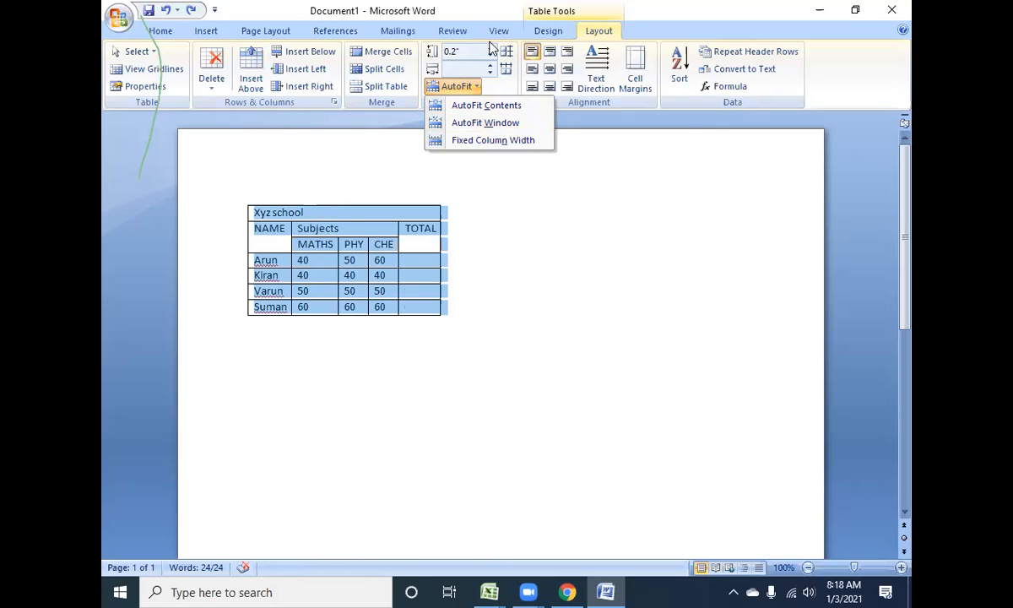
left_click(491, 124)
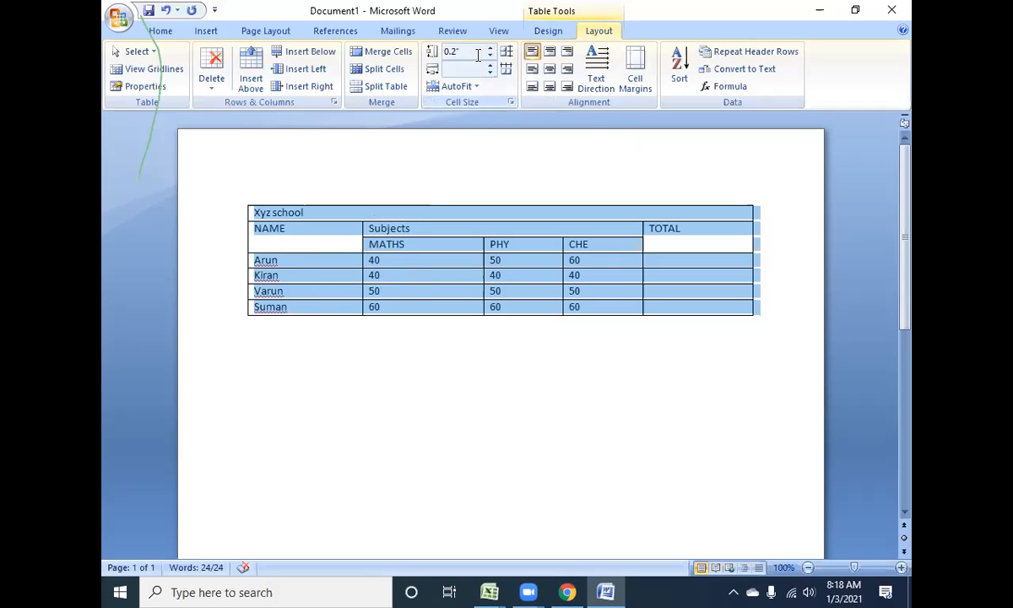
left_click(456, 86)
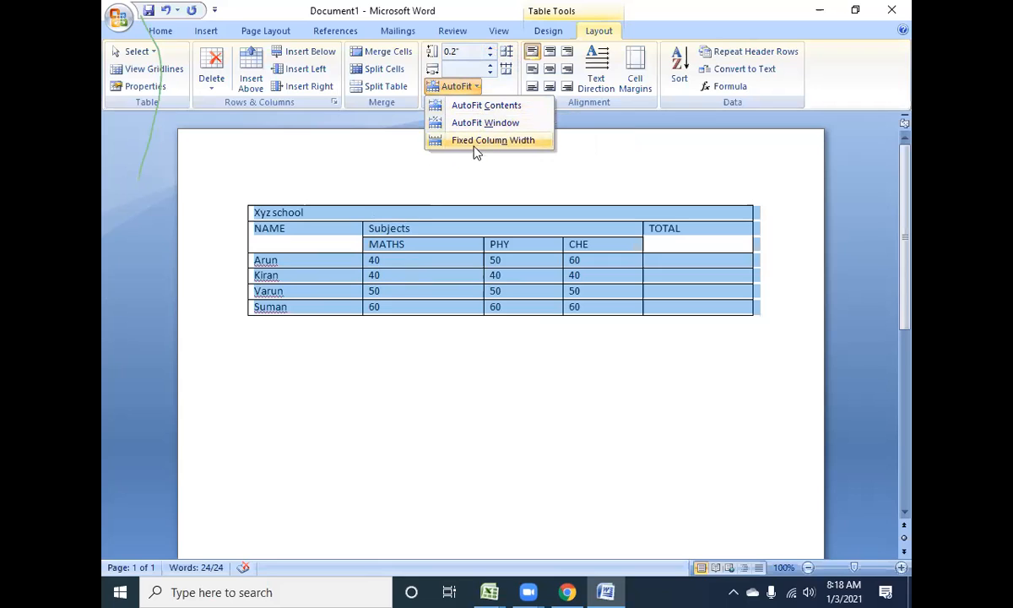
left_click(420, 401)
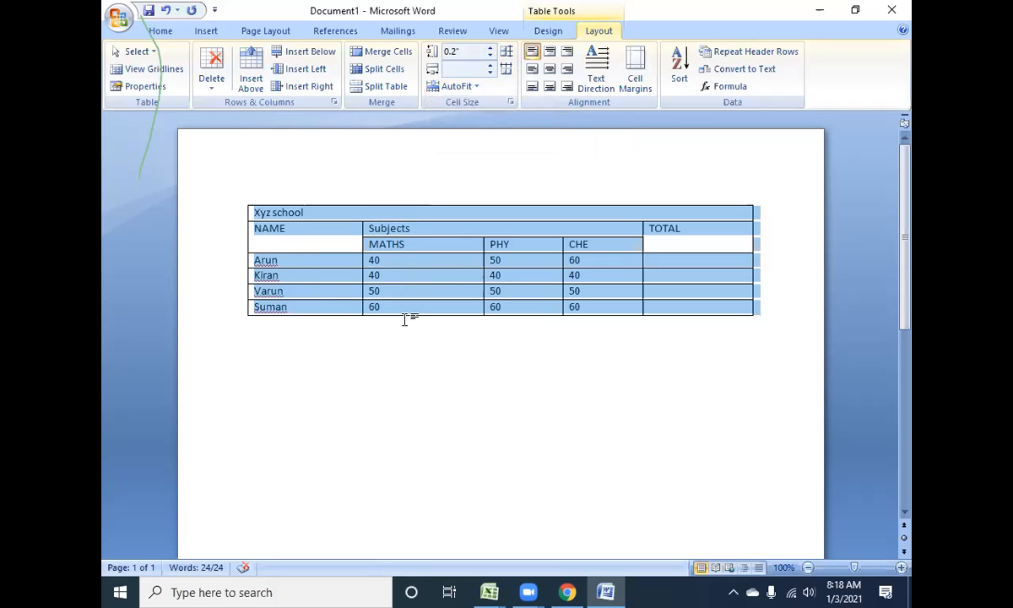
left_click(349, 279)
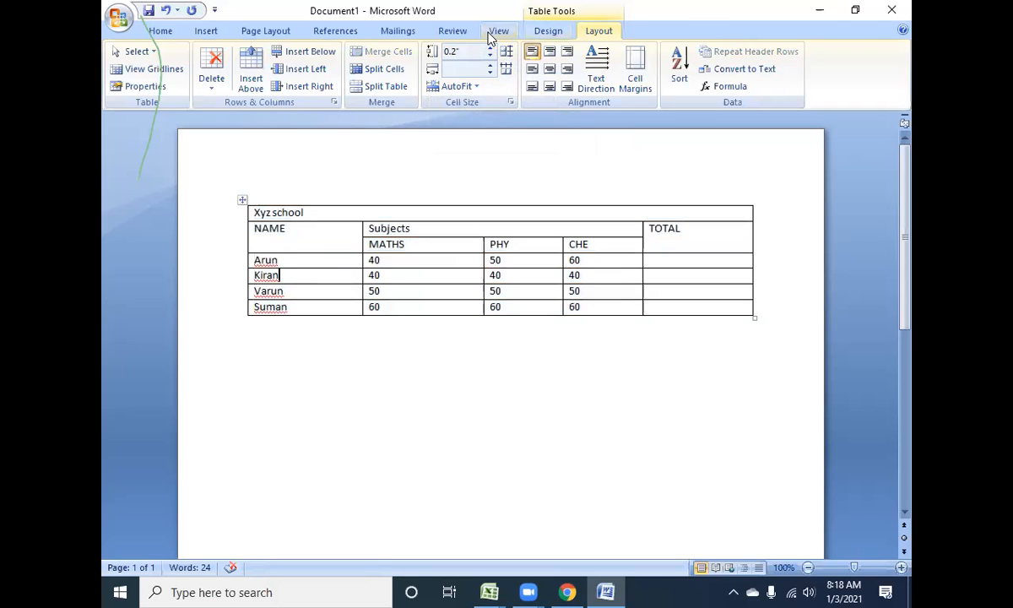
Step: Show the ruler and use it to narrow the table's NAME column until it just fits the student names
left_click(498, 31)
left_click(306, 52)
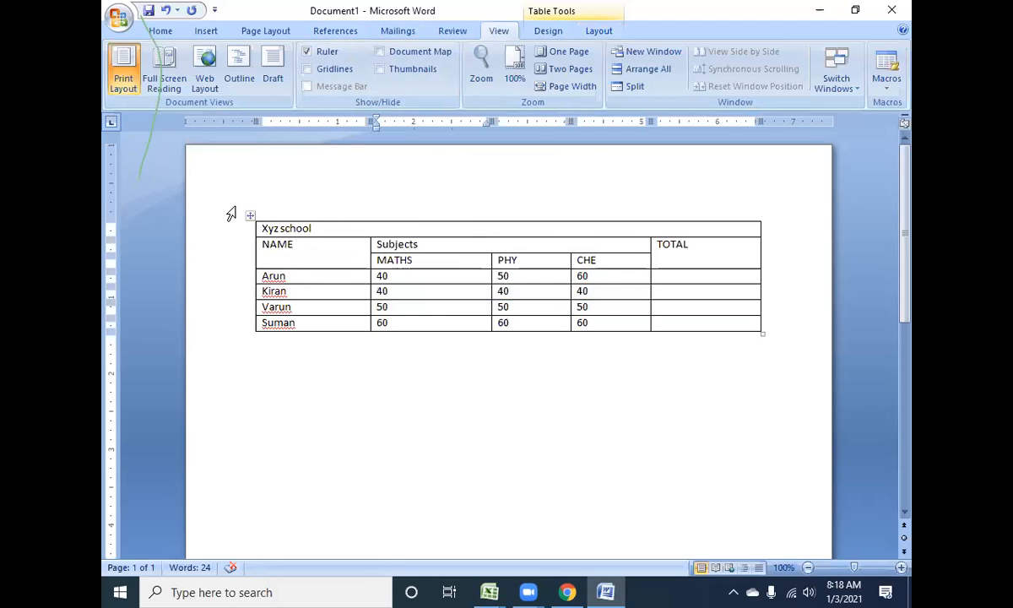
left_click(250, 216)
left_click(412, 264)
left_click_drag(374, 122, 300, 123)
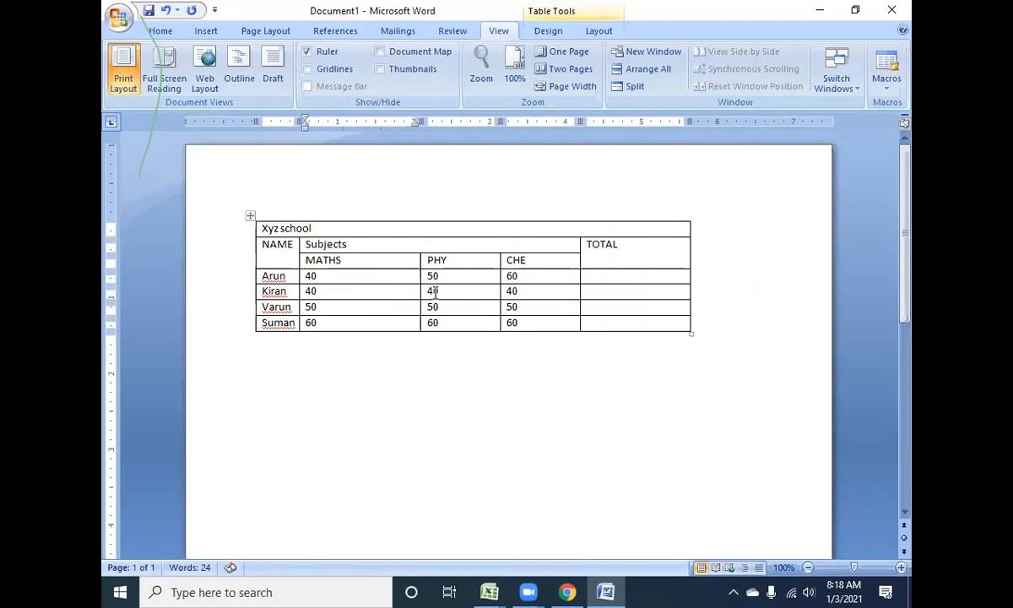
Step: Shrink all columns of the whole table to their text with AutoFit Contents
left_click(250, 217)
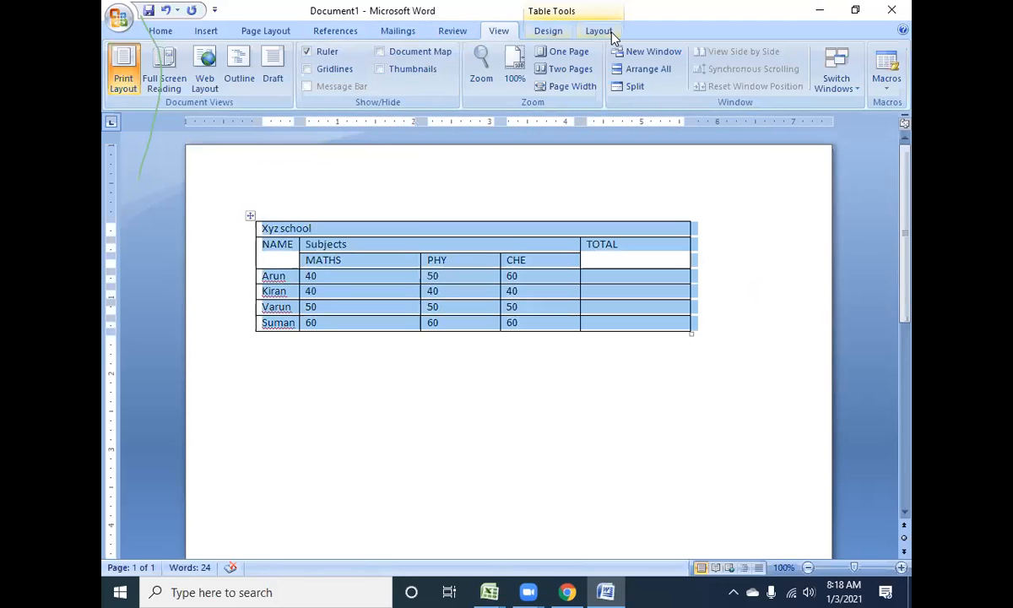
left_click(606, 32)
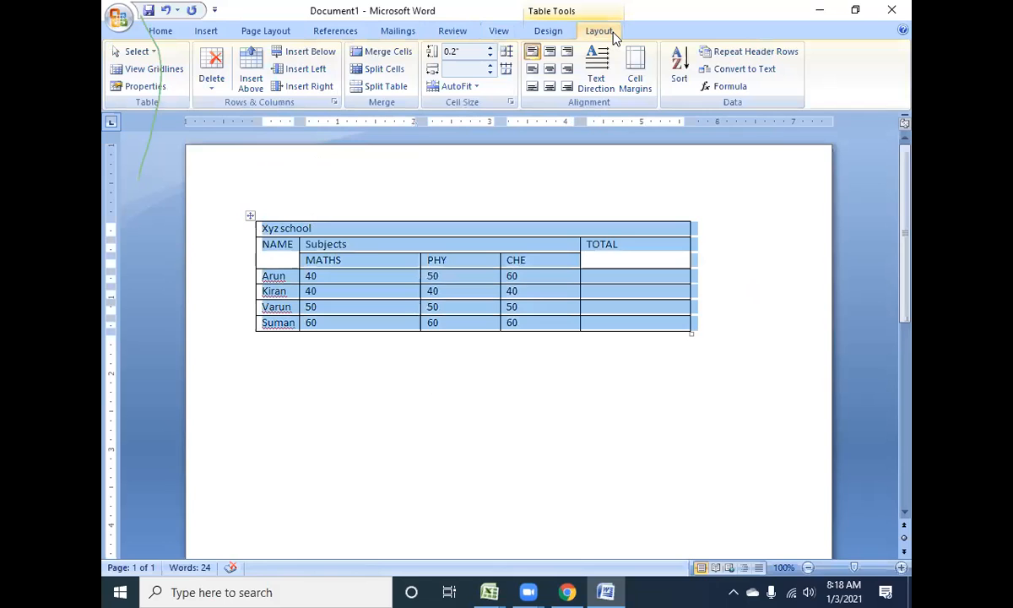
left_click(454, 86)
left_click(468, 106)
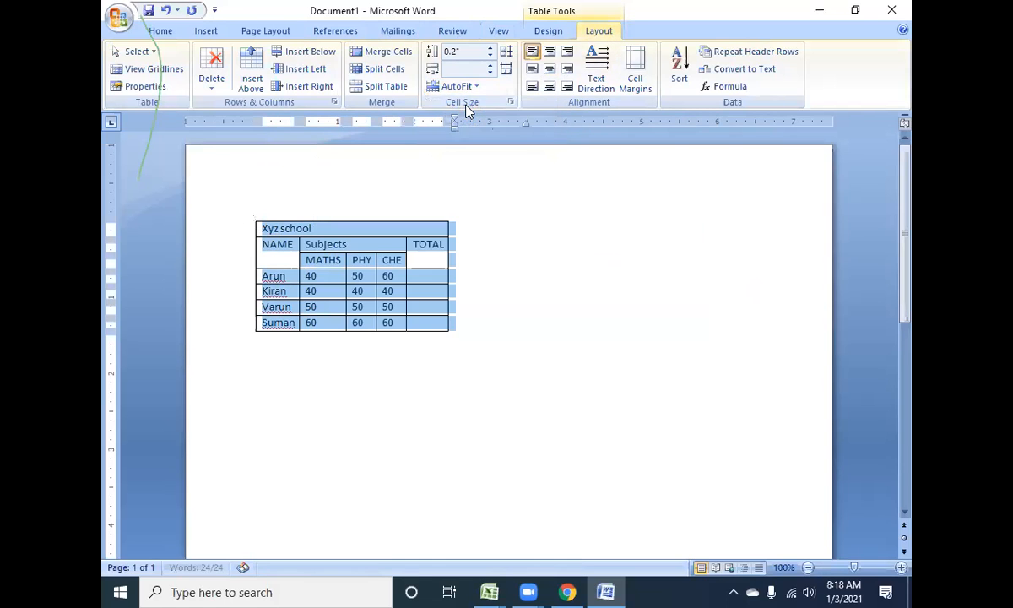
Step: Try Fixed Column Width on the table and widen it to the page width with AutoFit Window
left_click(471, 88)
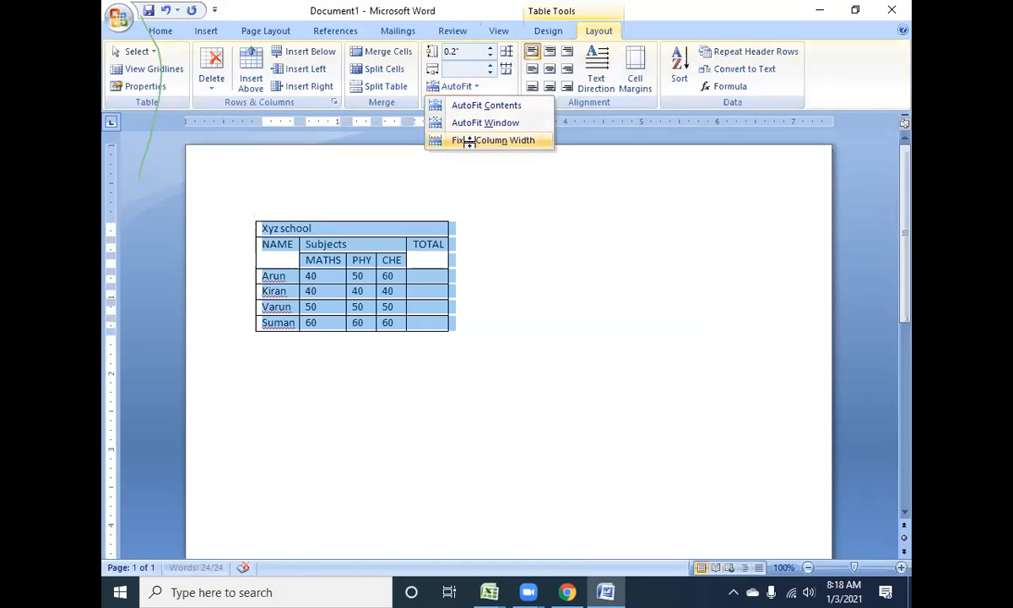
left_click(456, 140)
left_click(471, 92)
left_click(470, 124)
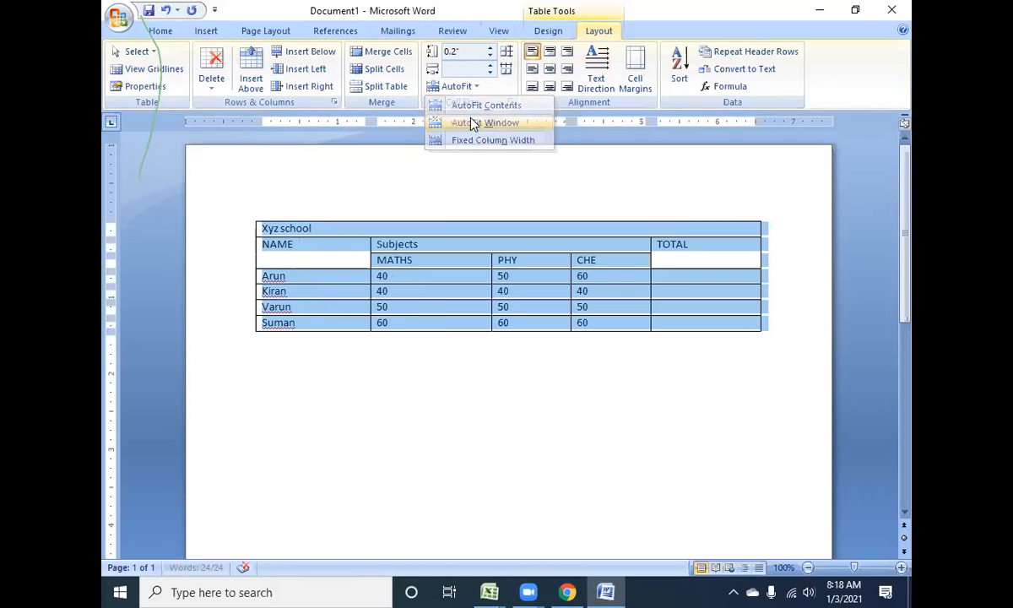
Step: Narrow the NAME column on the ruler and expand the whole table back to the page width with AutoFit Window
left_click_drag(370, 123, 312, 124)
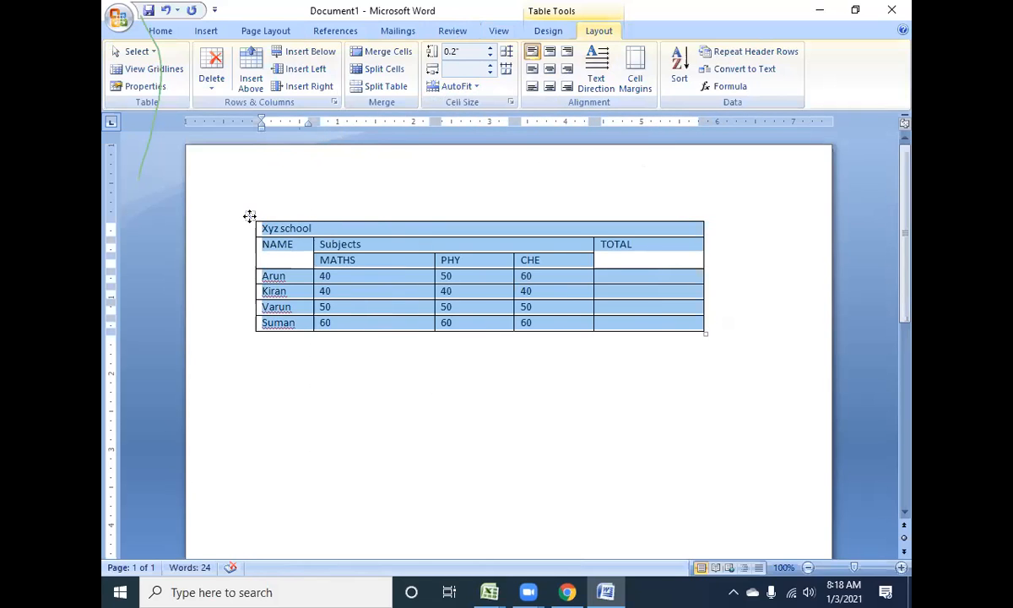
left_click(249, 214)
left_click(474, 87)
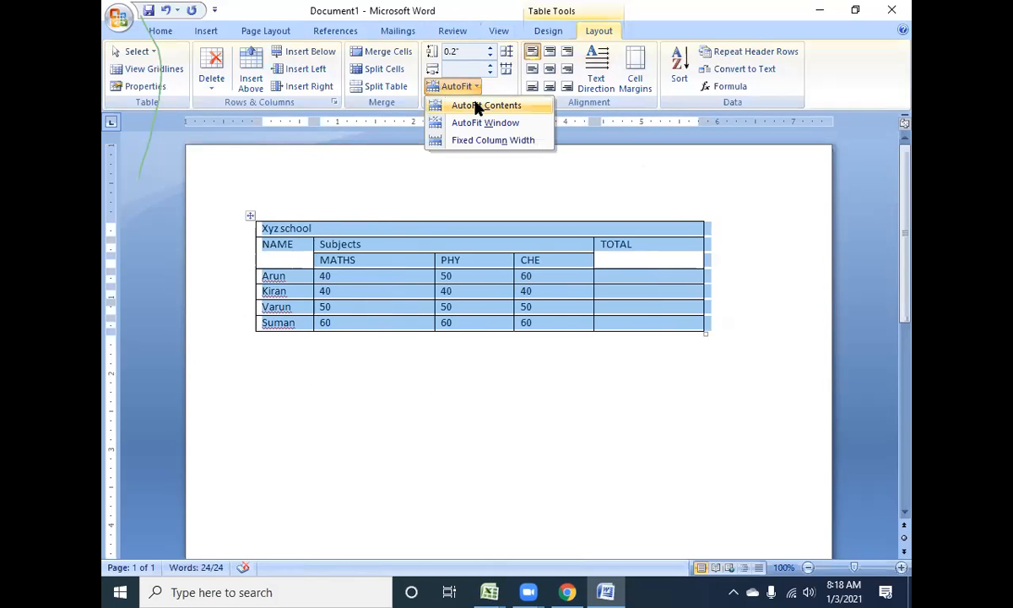
left_click(487, 124)
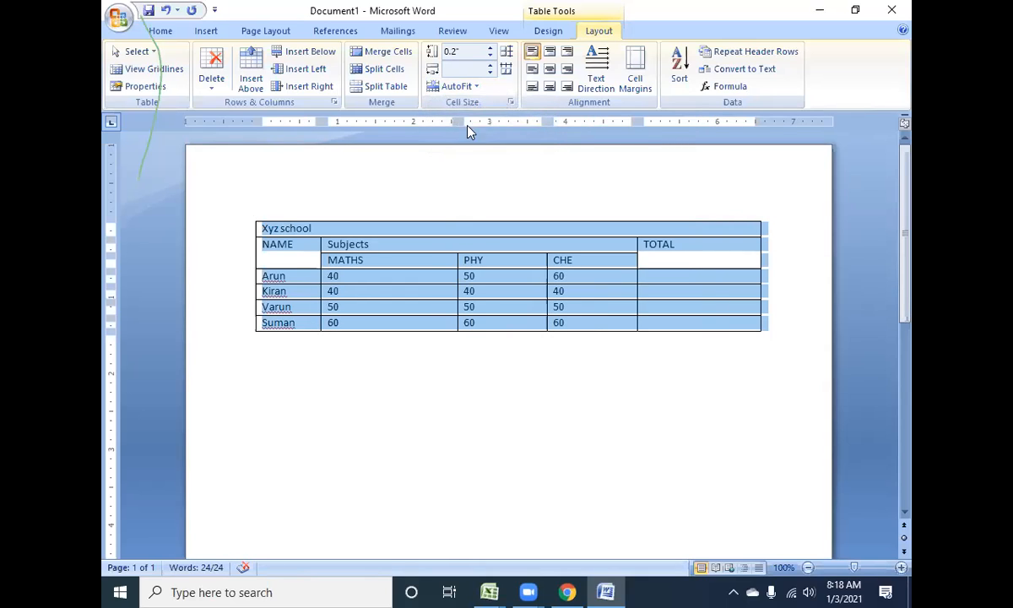
Step: Reduce the NAME column further to the width of its longest name and refit the table with AutoFit Window
left_click(474, 88)
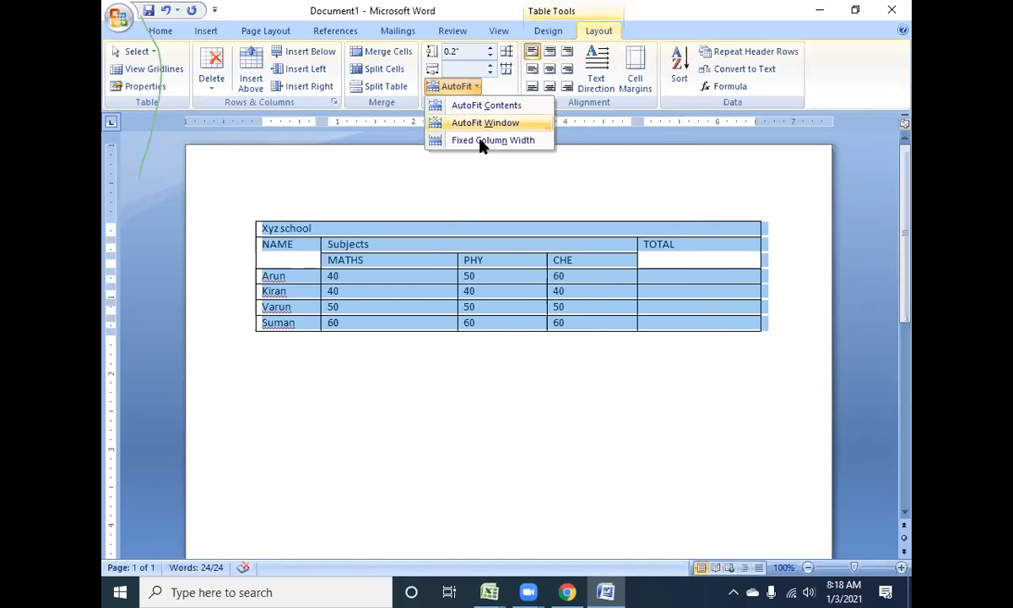
left_click(354, 174)
left_click_drag(320, 124, 271, 125)
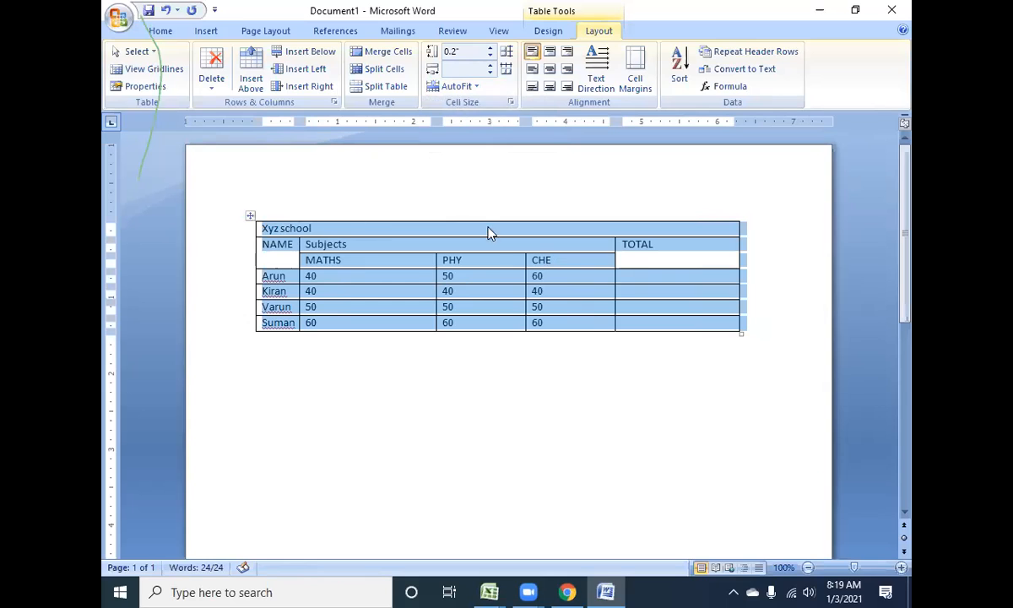
left_click(475, 88)
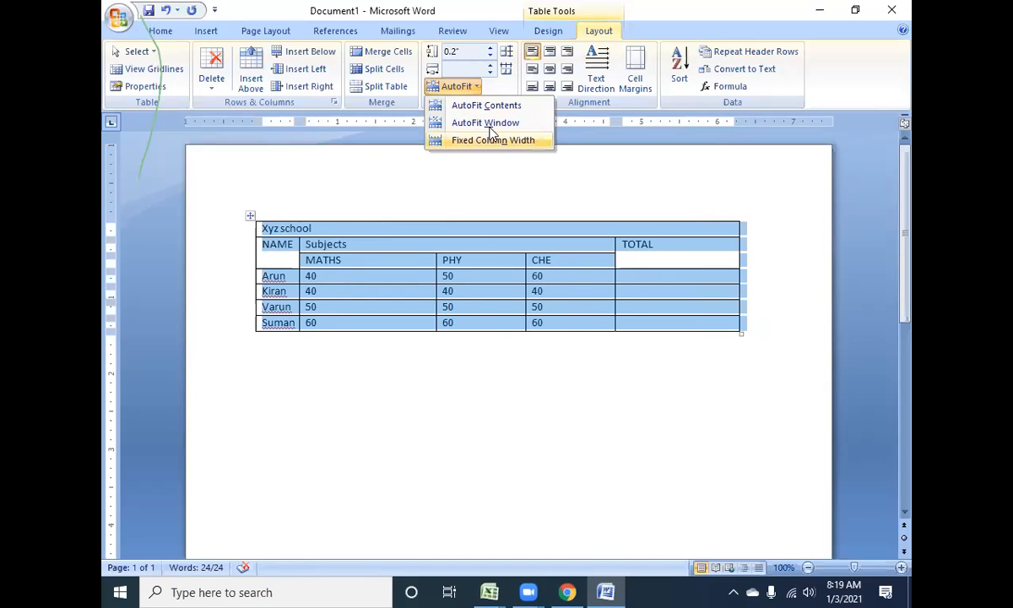
left_click(490, 124)
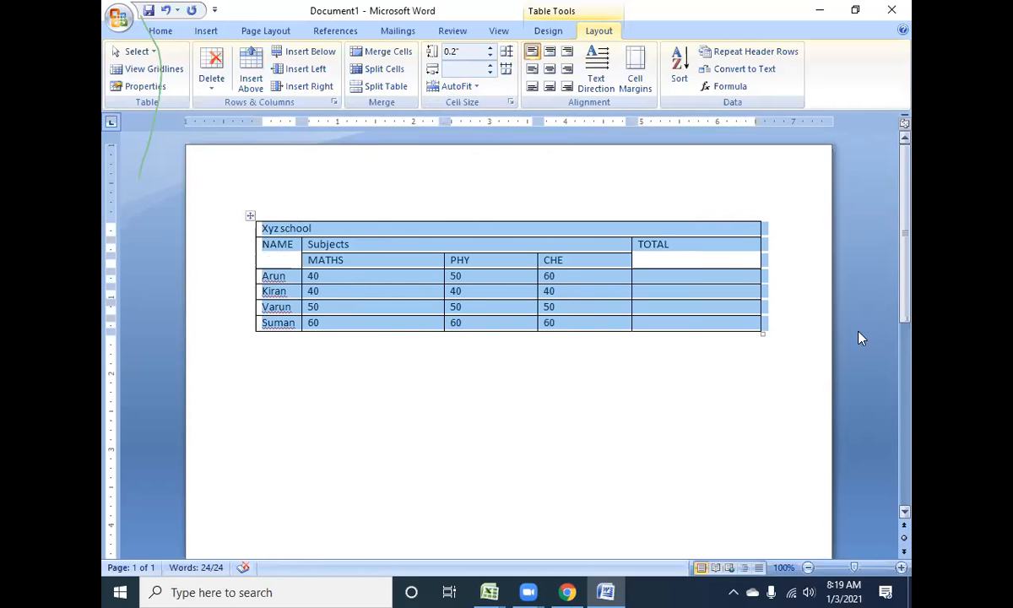
left_click(452, 87)
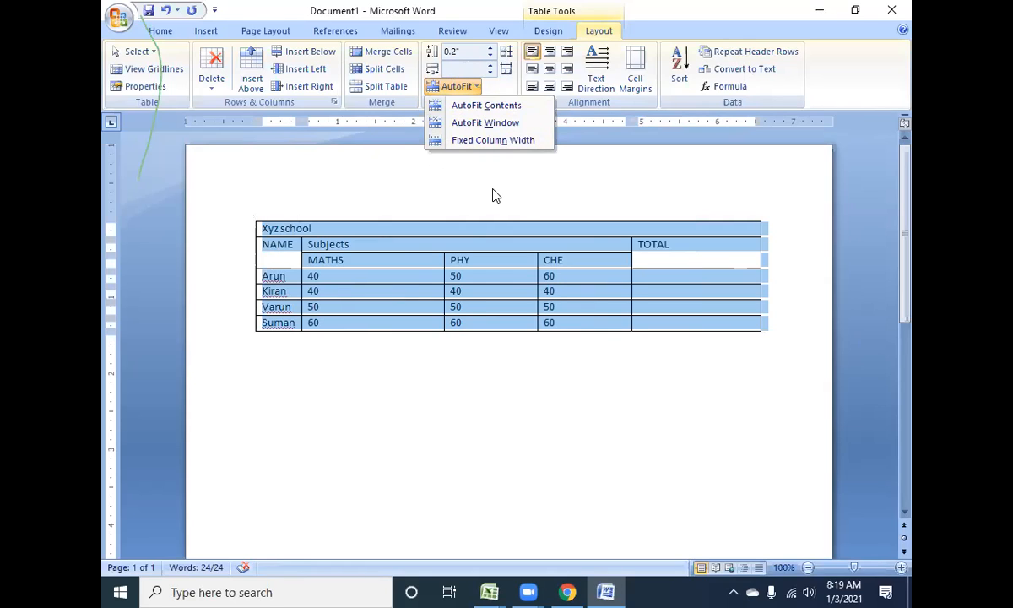
left_click(409, 252)
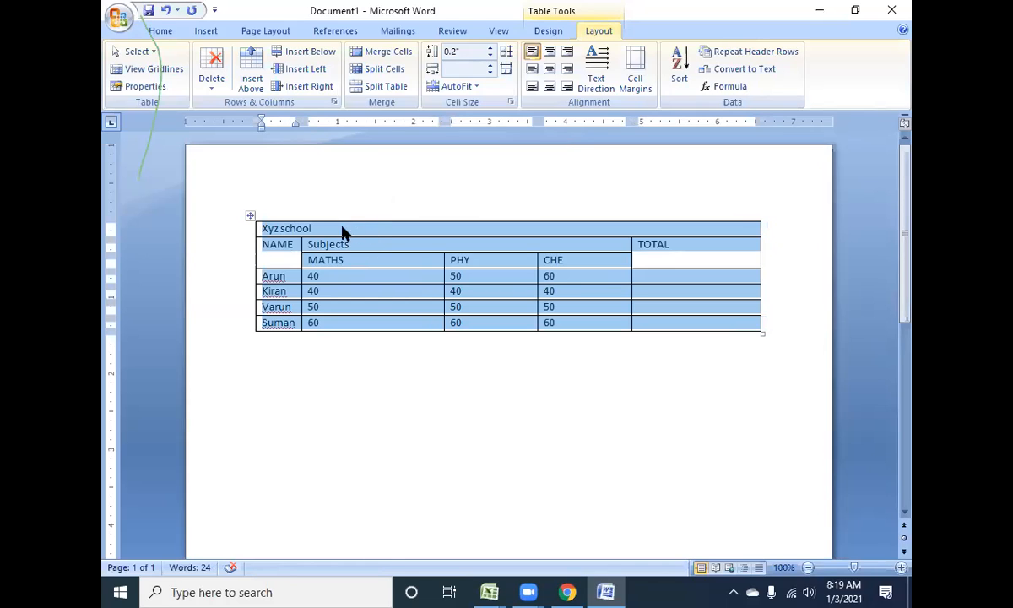
left_click(311, 228)
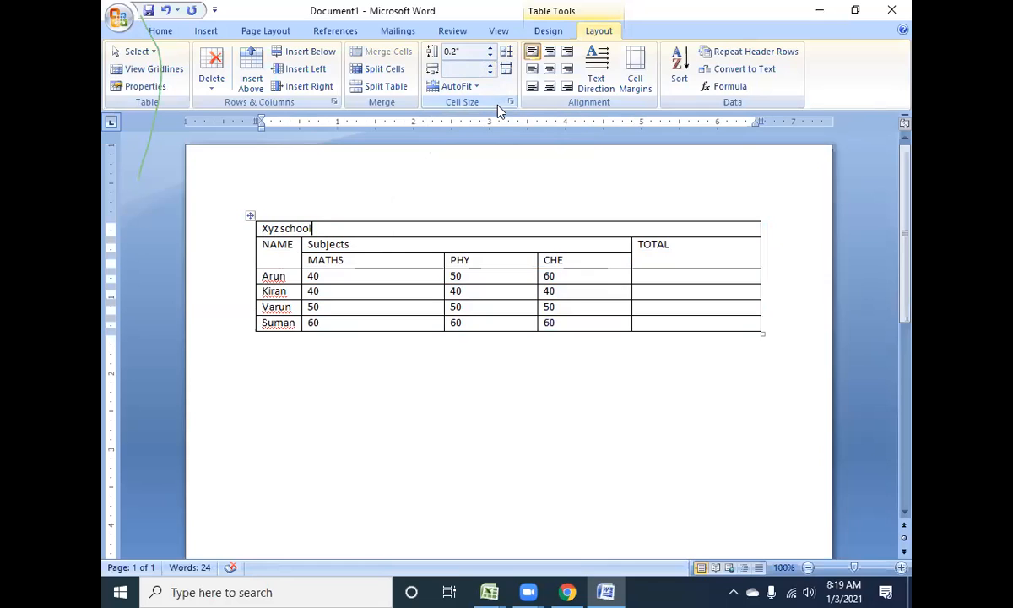
Step: Add two blank lines below the second student's name in its cell and remove them
left_click(270, 274)
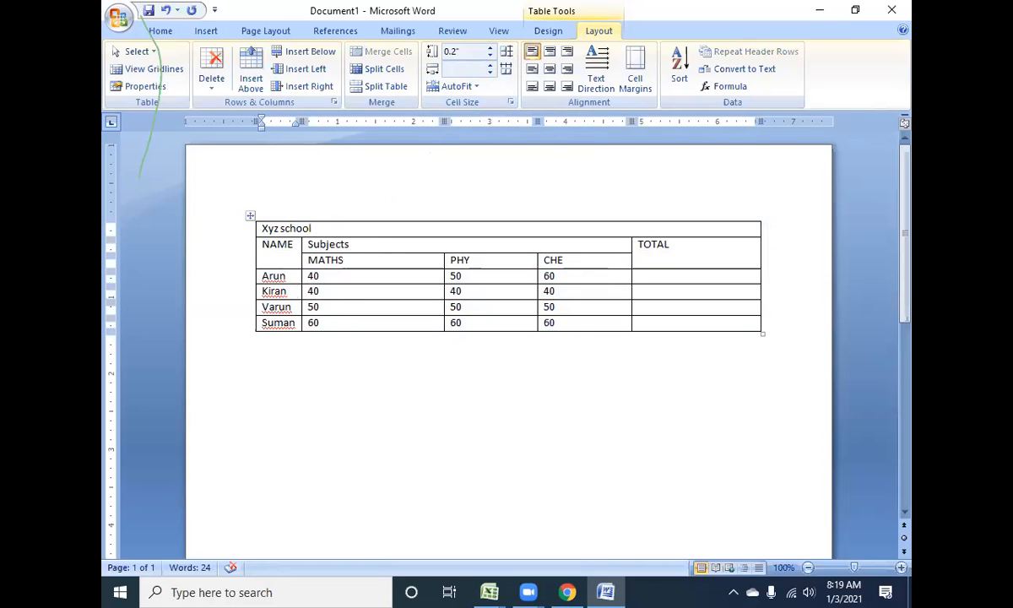
key("Return")
key("Return")
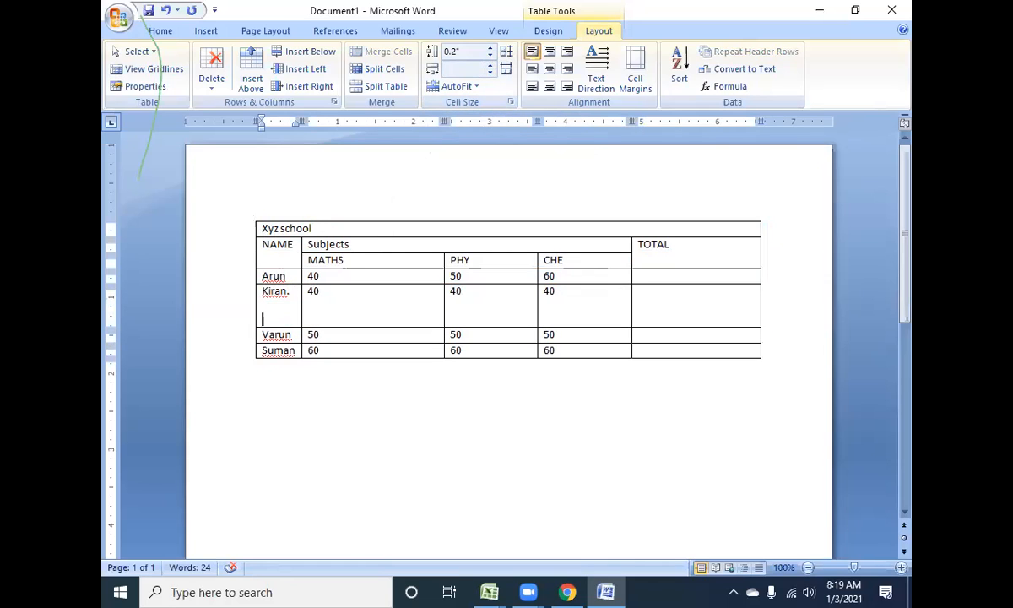
key("BackSpace")
key("BackSpace")
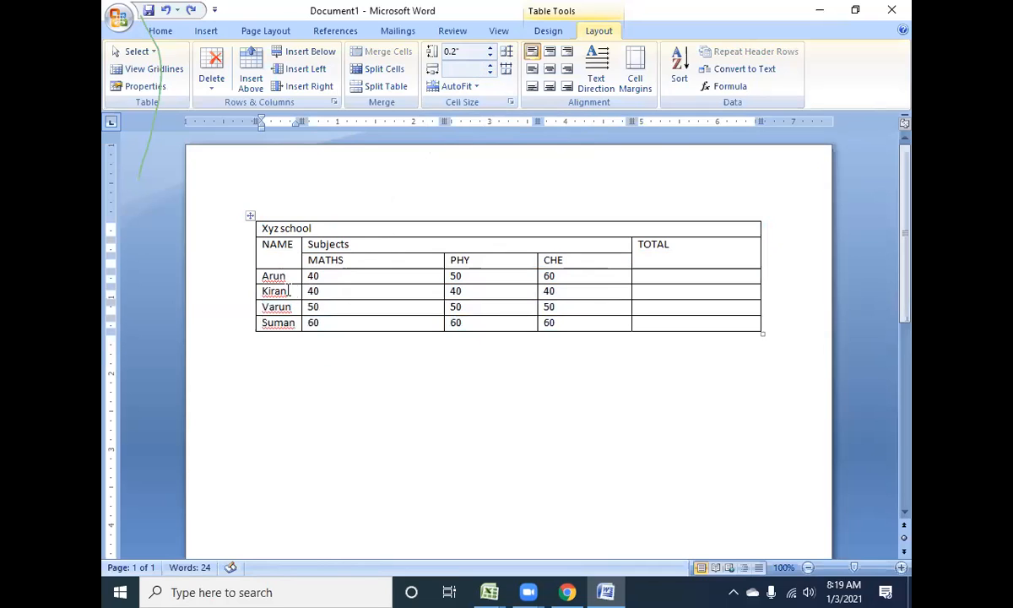
Step: Set the height of the second student's row to 0.6"
left_click(490, 48)
left_click(490, 48)
left_click(490, 48)
left_click(490, 48)
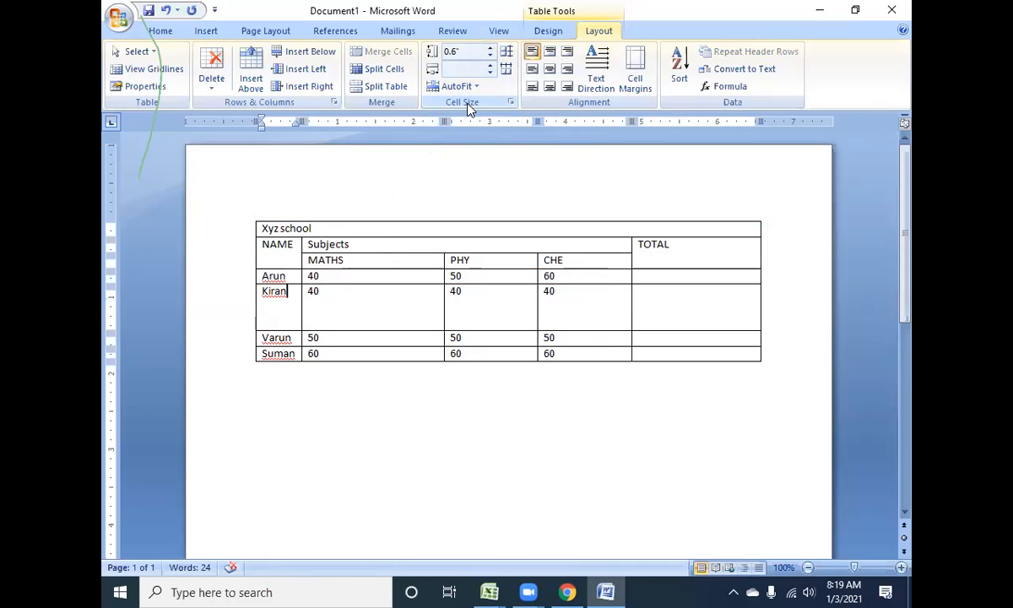
Step: Distribute the heights of the second and third student rows evenly with Distribute Rows, undo it once and reapply it
left_click_drag(267, 289, 736, 339)
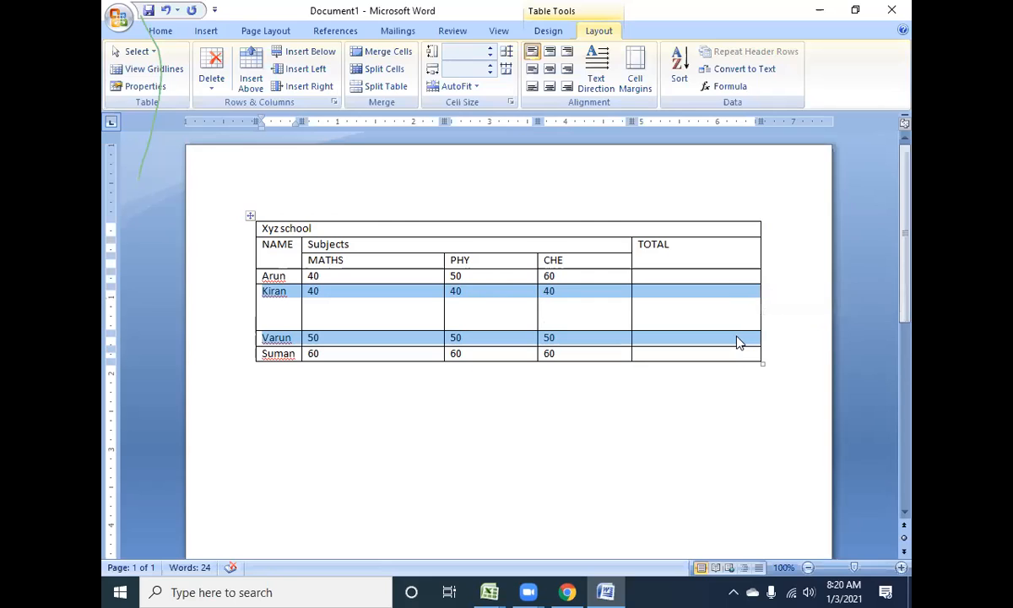
left_click(507, 52)
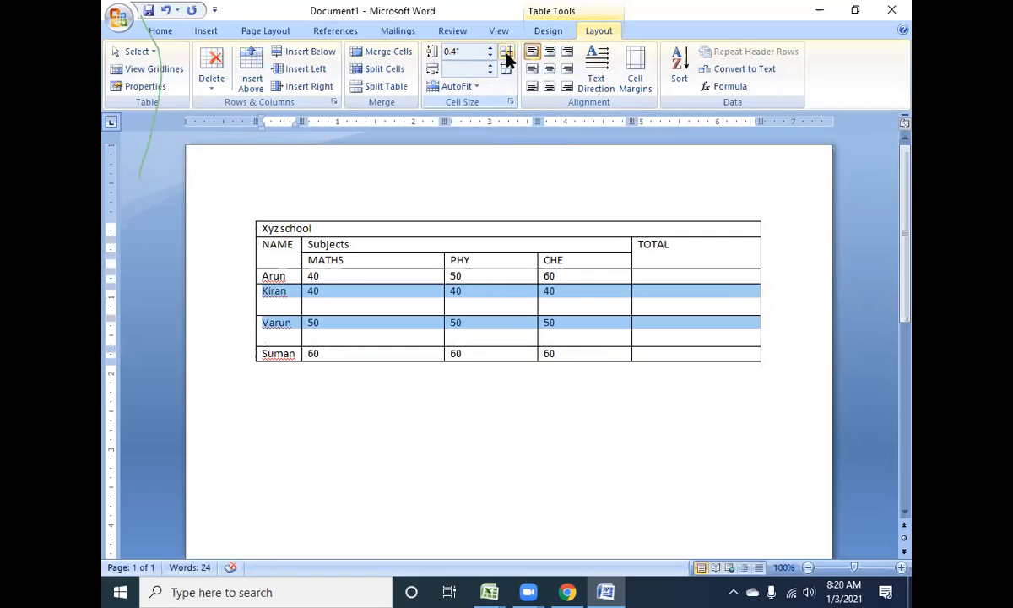
key("ctrl+z")
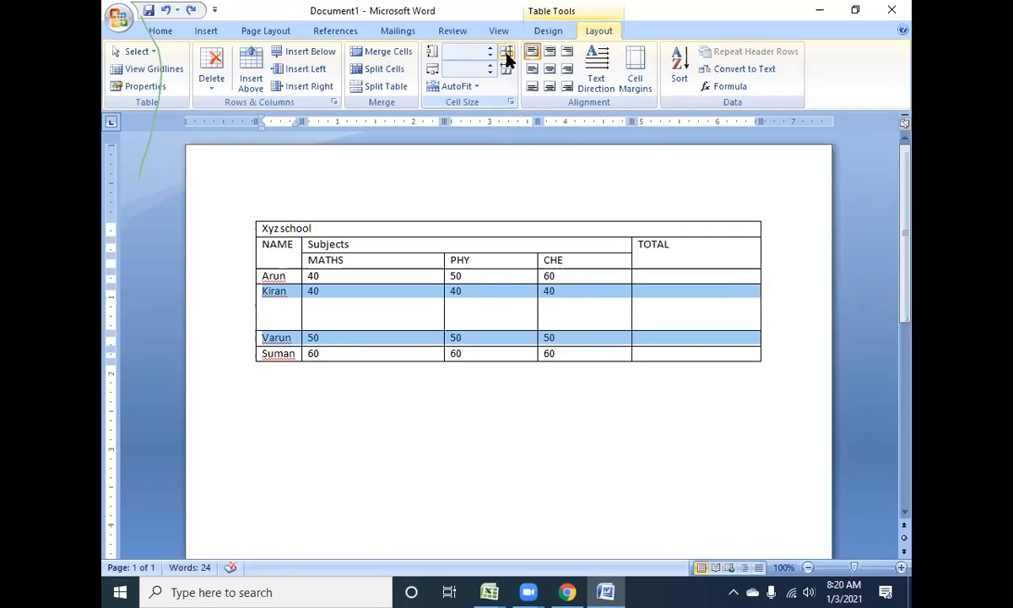
left_click(508, 53)
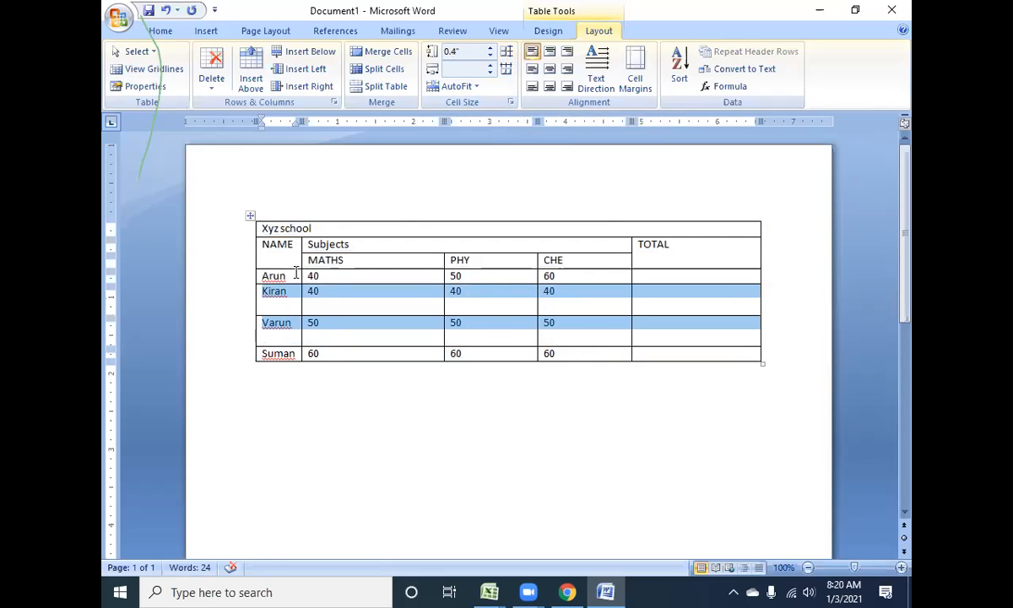
Step: Distribute the NAME and MATHS column widths evenly across the four student rows and undo it
left_click_drag(265, 276, 356, 352)
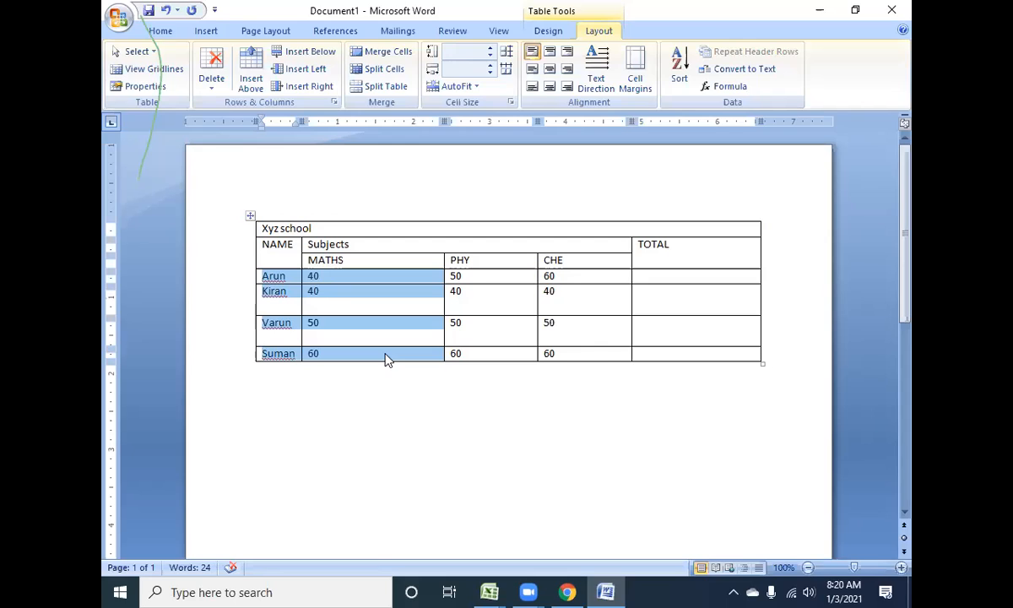
left_click(510, 73)
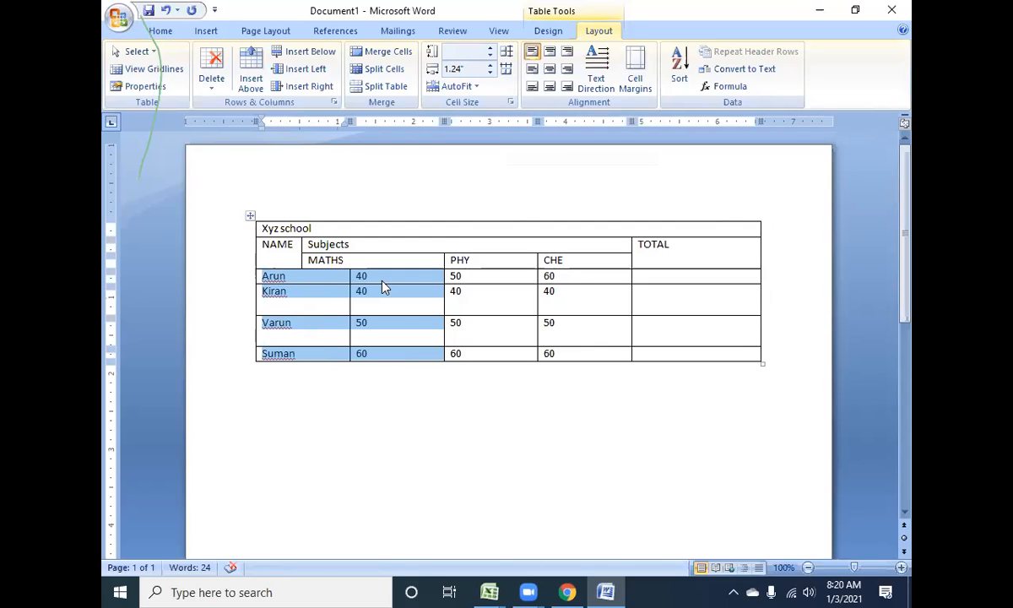
left_click(504, 74)
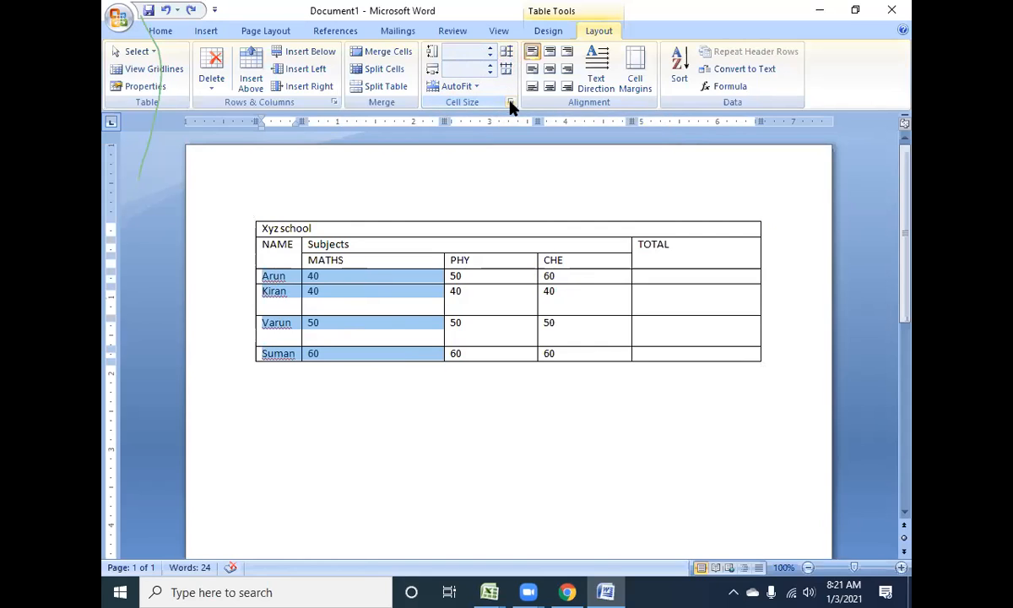
Step: Set the height of the "Xyz school" title row to 0.5"
left_click(251, 216)
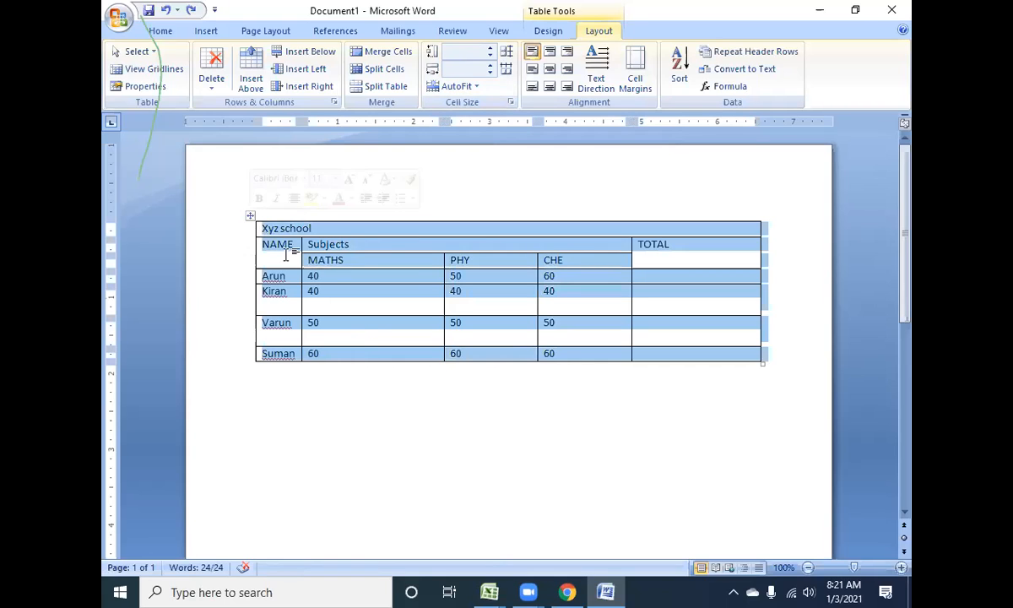
left_click(346, 234)
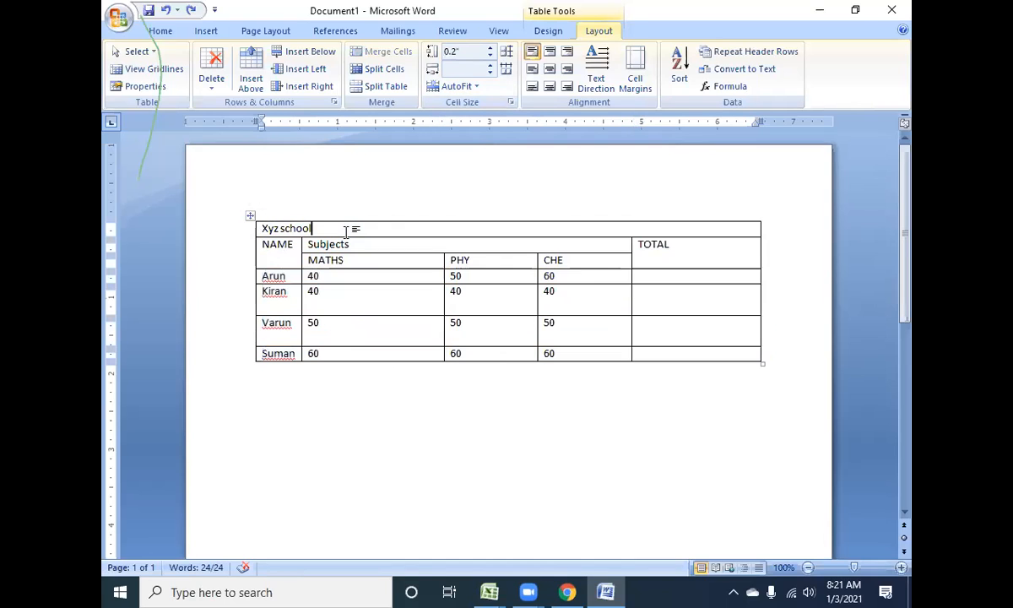
left_click(491, 49)
left_click(490, 48)
left_click(491, 48)
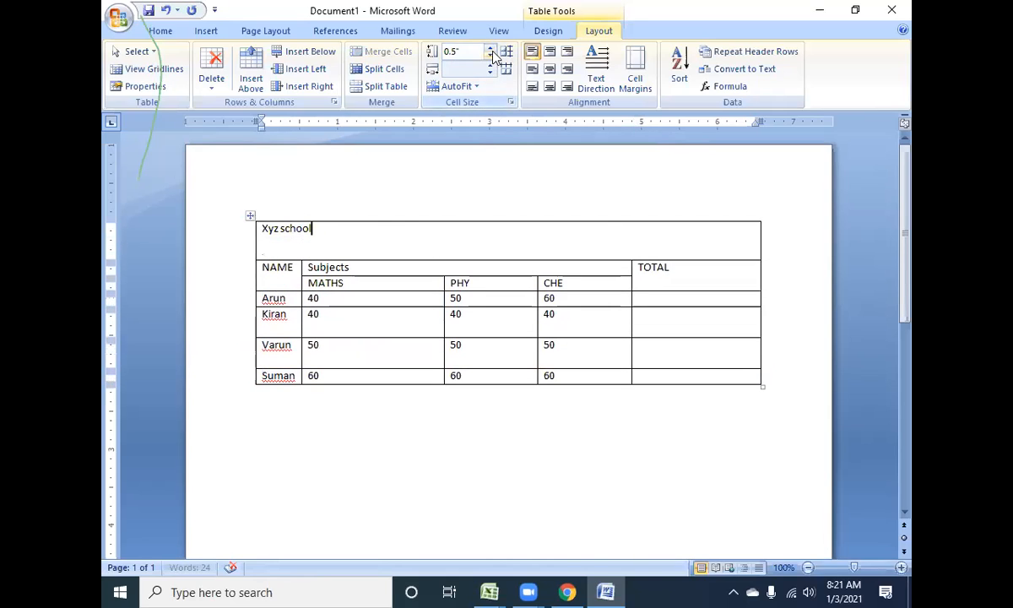
Step: Try the top, middle and bottom cell alignments on the whole table and finish with Align Center
left_click(251, 219)
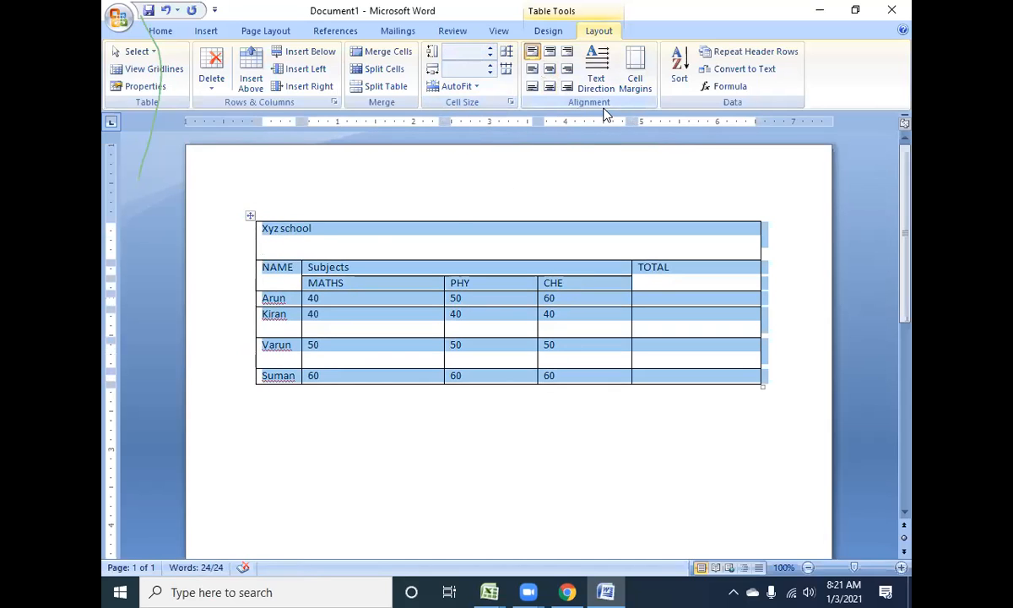
left_click(550, 54)
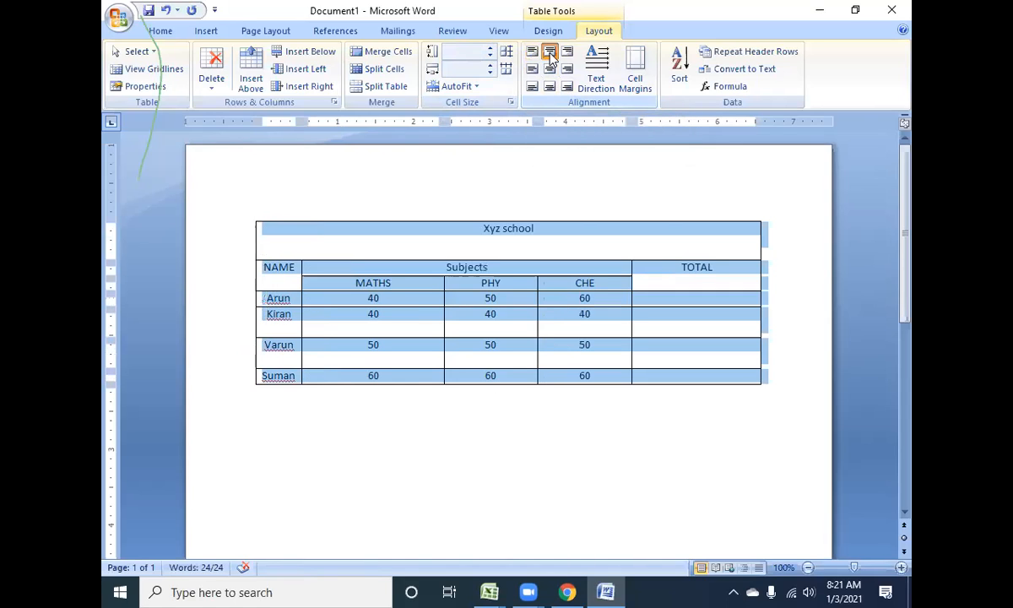
left_click(567, 53)
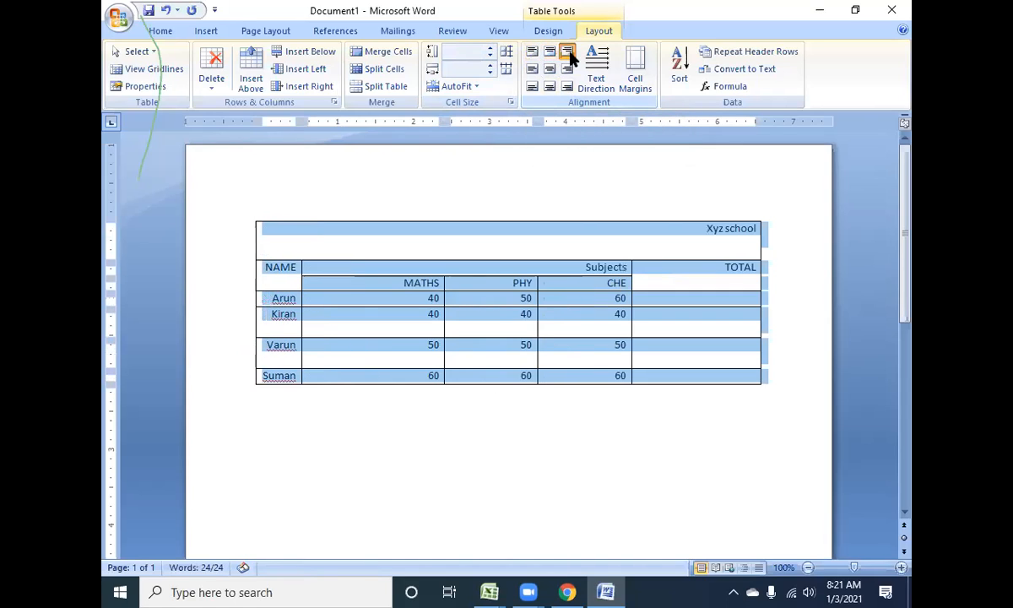
left_click(533, 53)
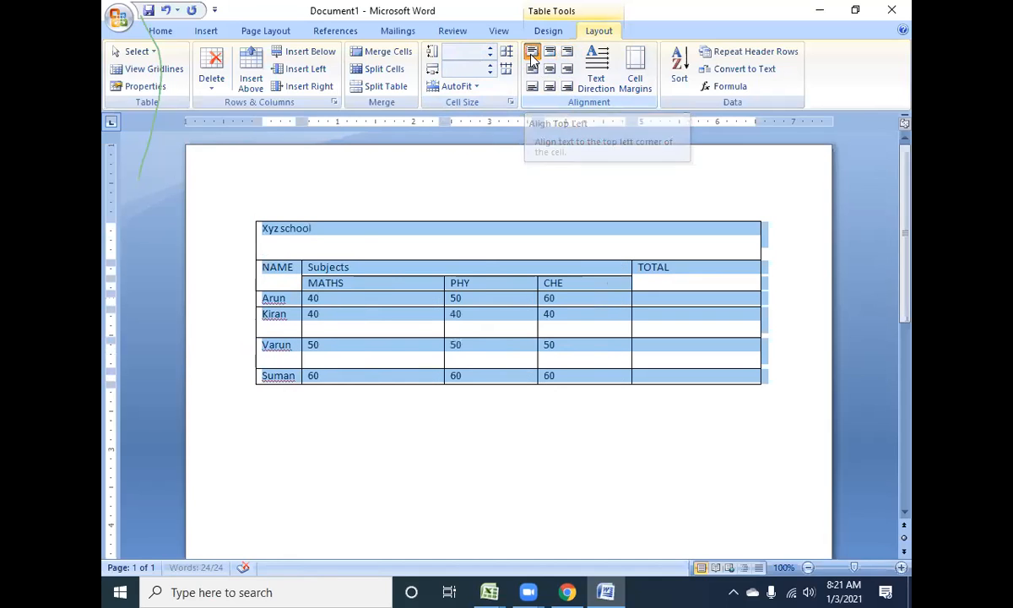
left_click(549, 53)
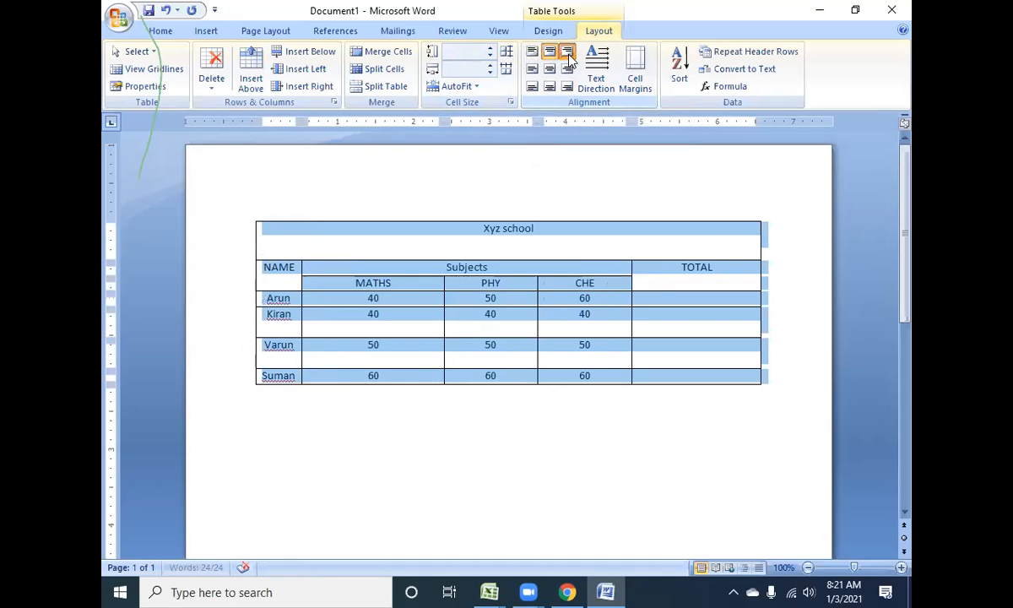
left_click(567, 53)
left_click(533, 70)
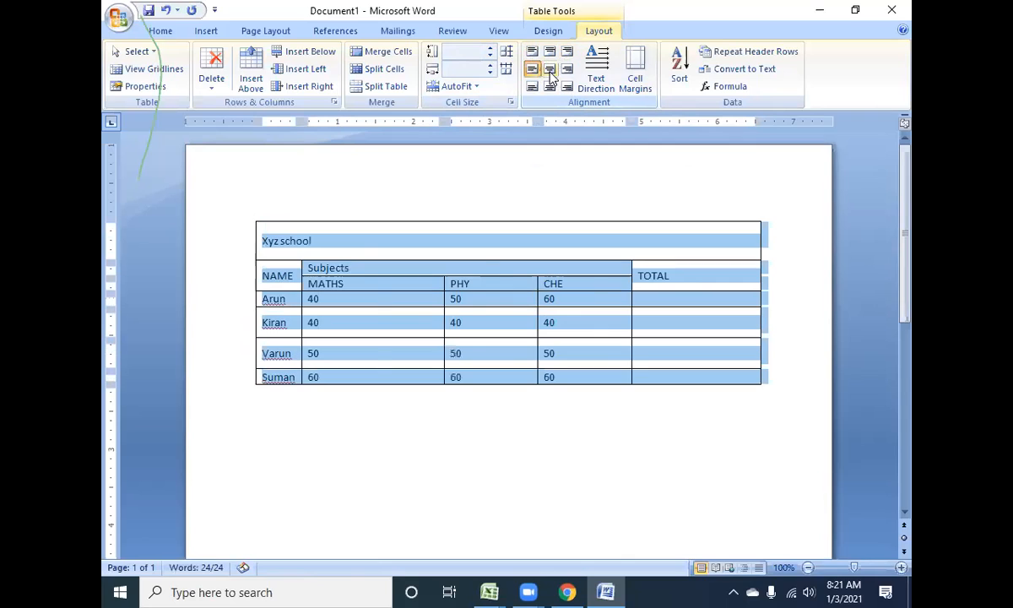
left_click(549, 71)
left_click(566, 69)
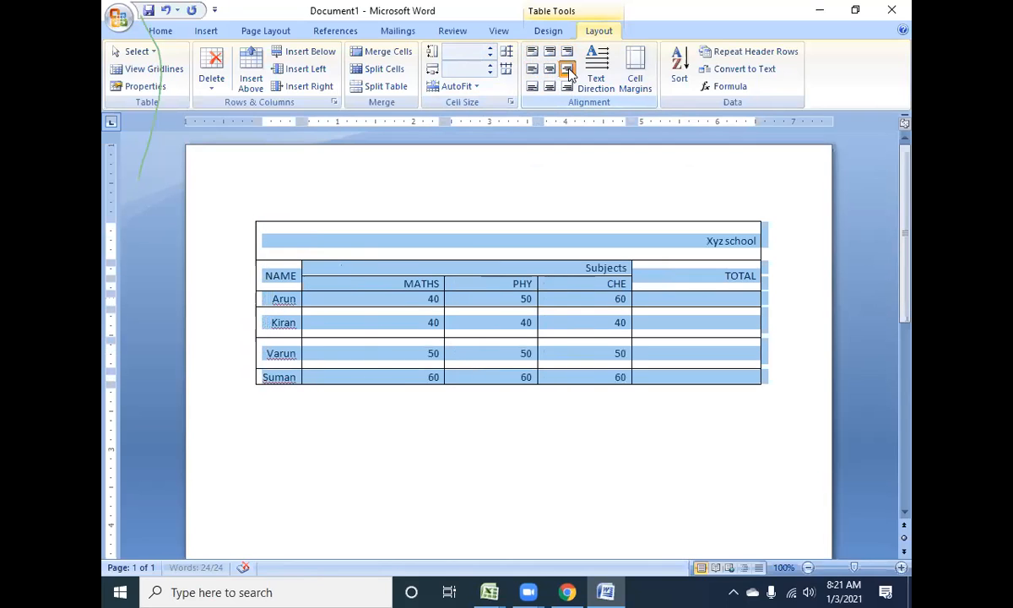
left_click(532, 89)
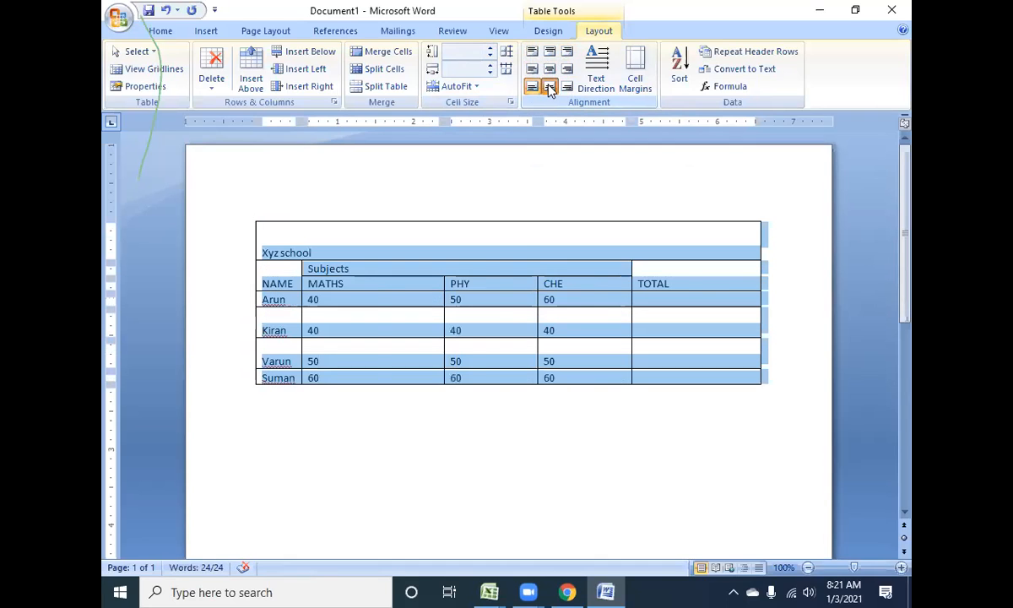
left_click(550, 88)
left_click(567, 88)
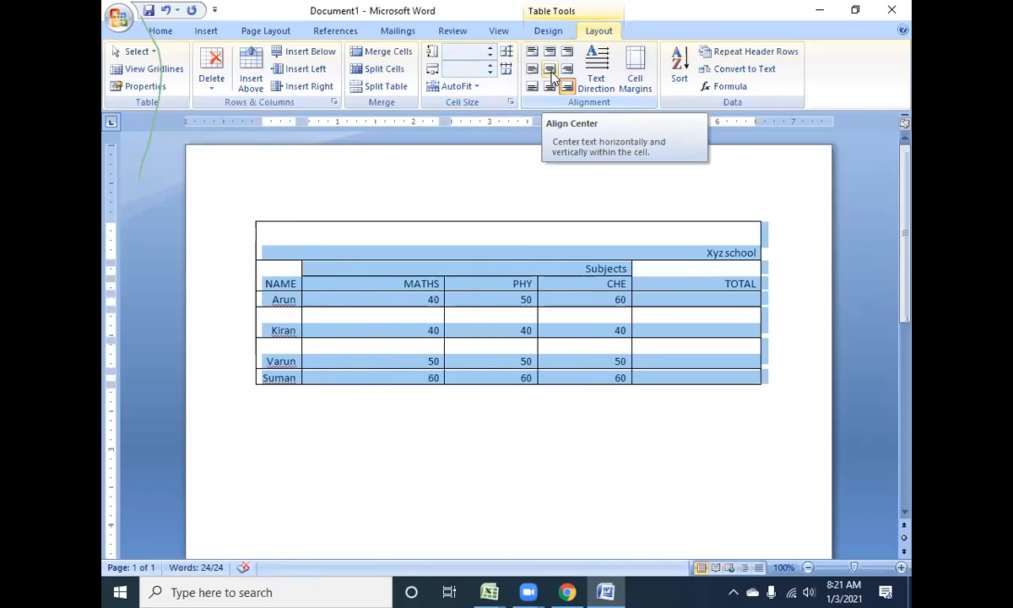
left_click(550, 70)
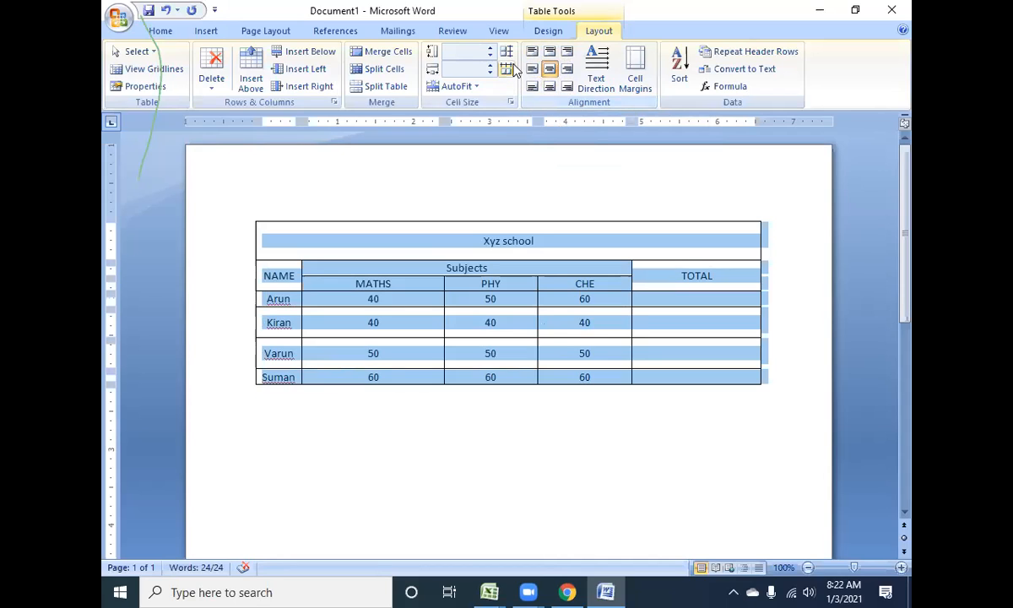
Step: Cycle the text direction of the whole table between vertical and horizontal, and undo the changes
left_click(595, 82)
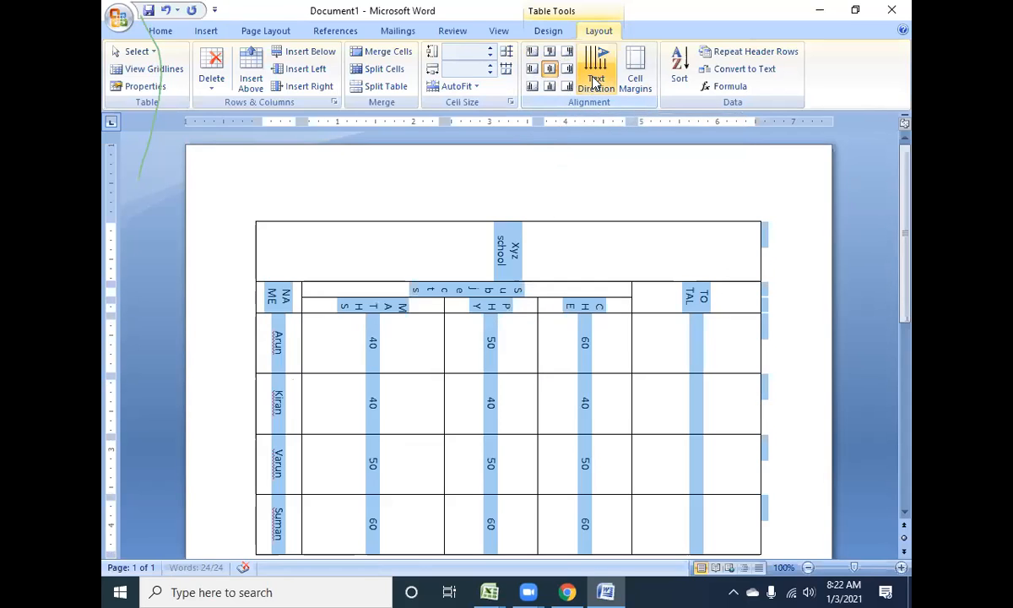
left_click(596, 82)
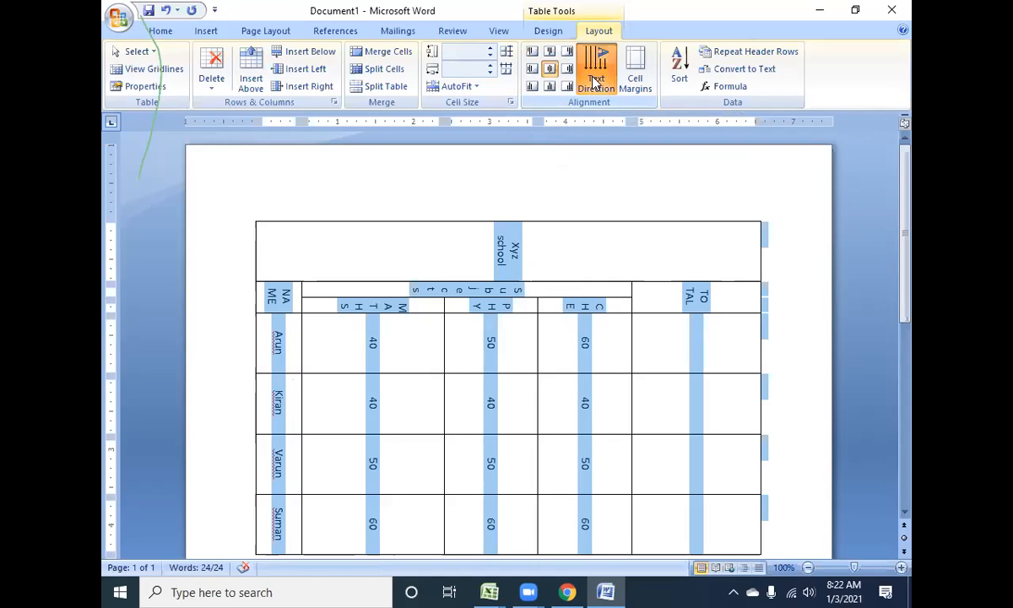
left_click(595, 82)
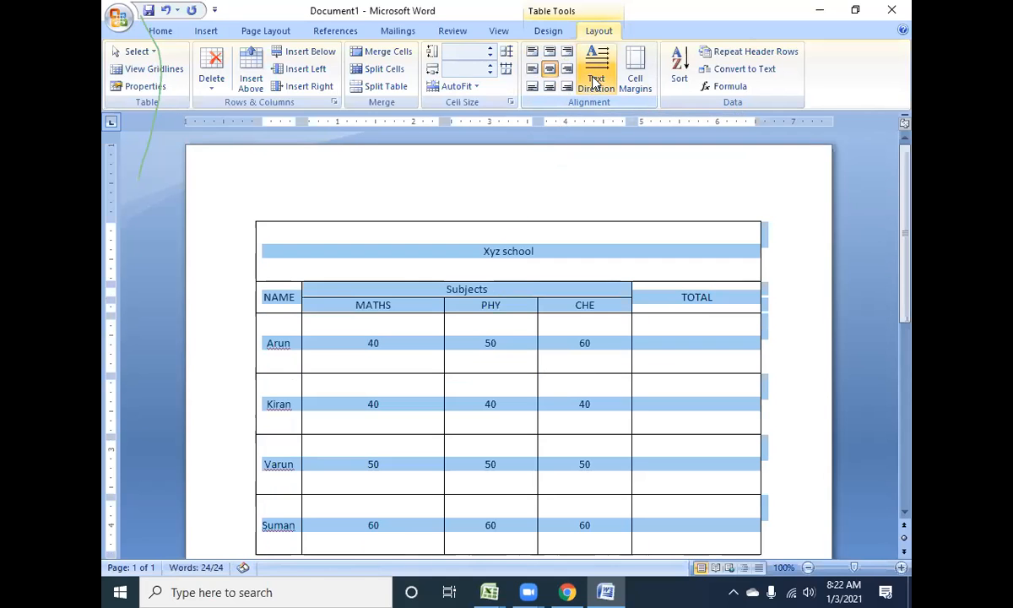
left_click(595, 82)
left_click(595, 81)
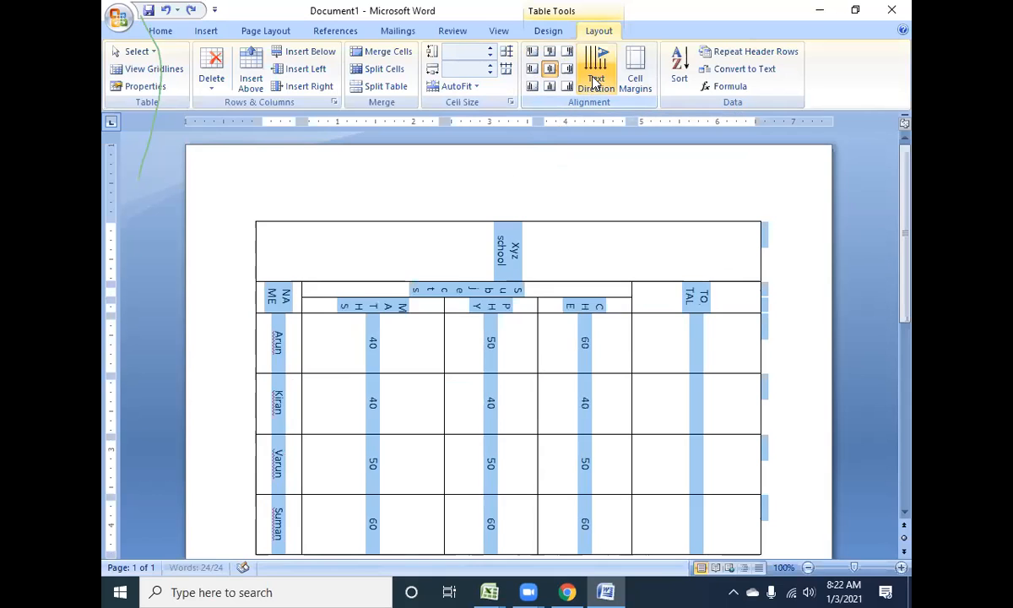
left_click(595, 82)
left_click(595, 82)
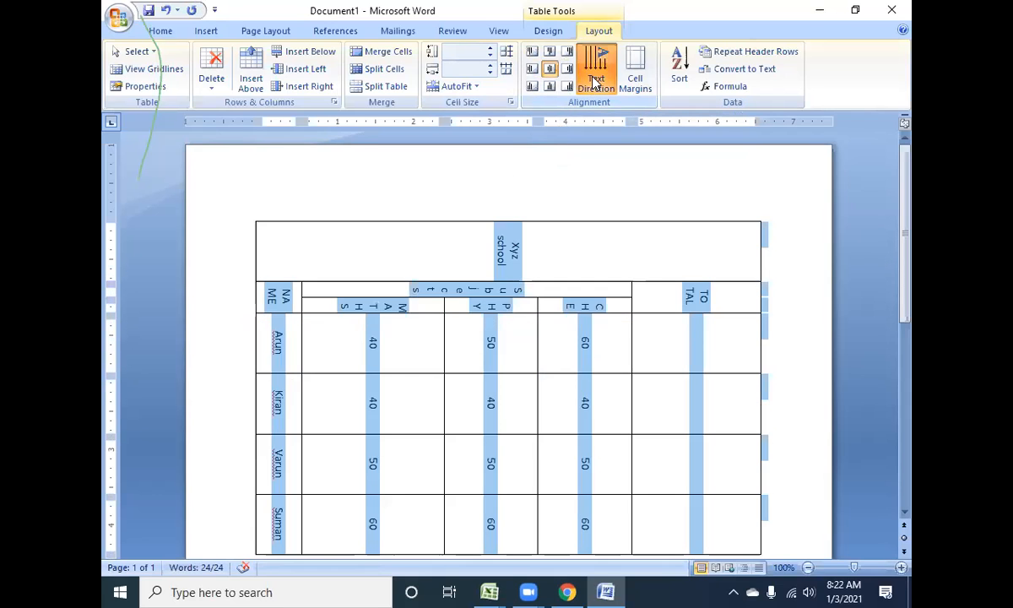
left_click(595, 82)
left_click(595, 82)
left_click(595, 82)
left_click(595, 82)
left_click(596, 82)
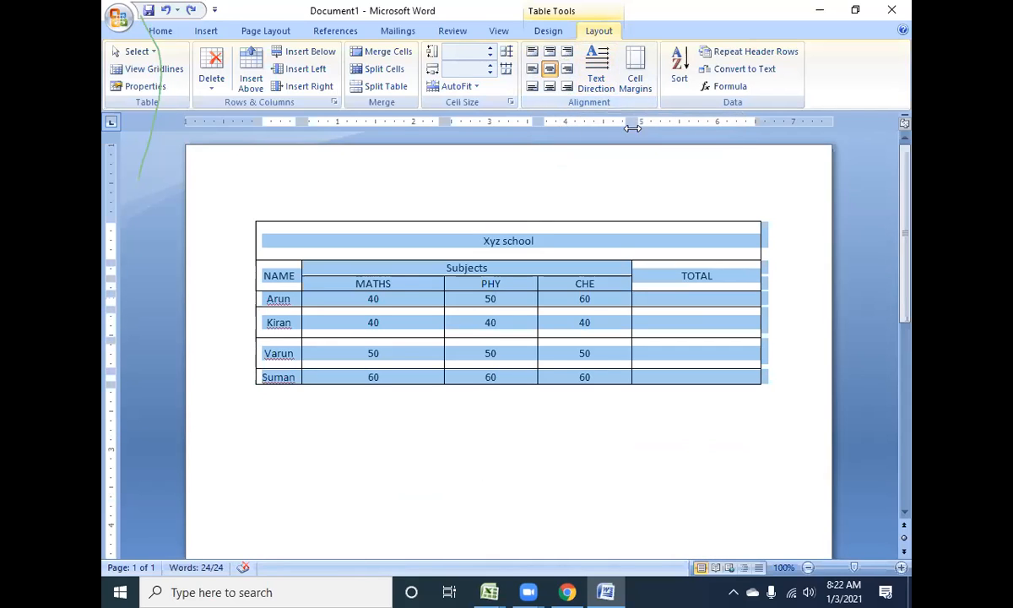
Step: Left-align the NAME header and the first two students' names in their cells
left_click(264, 281)
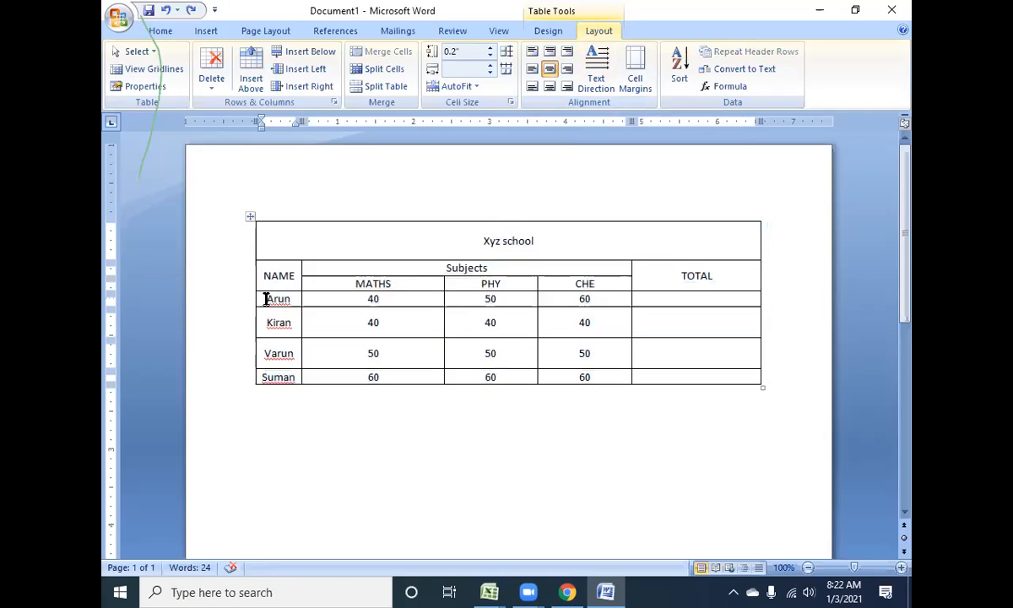
left_click(265, 321)
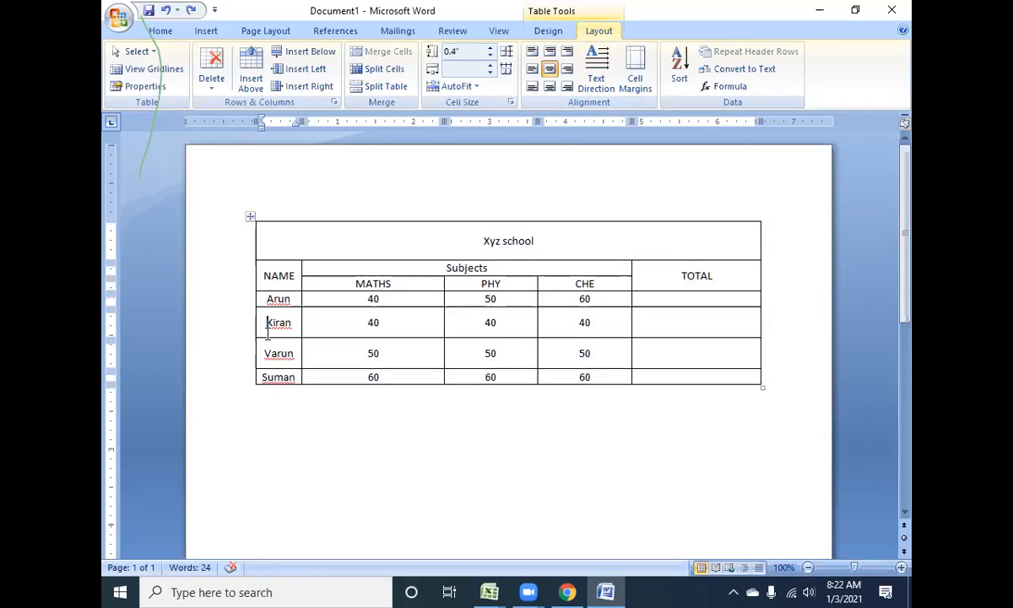
left_click(264, 276)
key("ctrl+l")
left_click(268, 296)
key("ctrl+l")
left_click(265, 325)
key("ctrl+l")
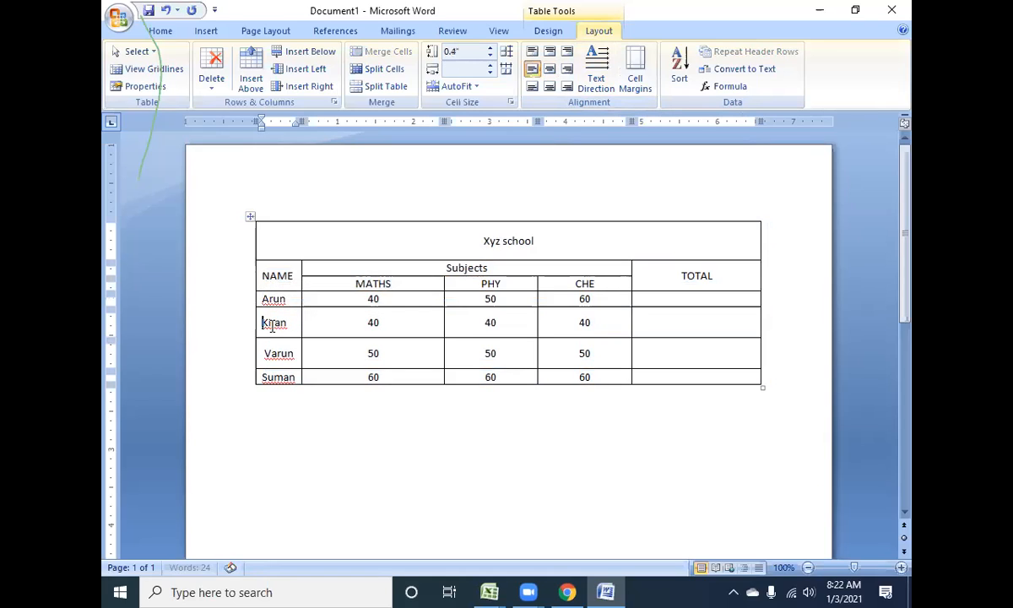
Step: Increase the table's default left cell margin slightly in the cell margin options
left_click(257, 277)
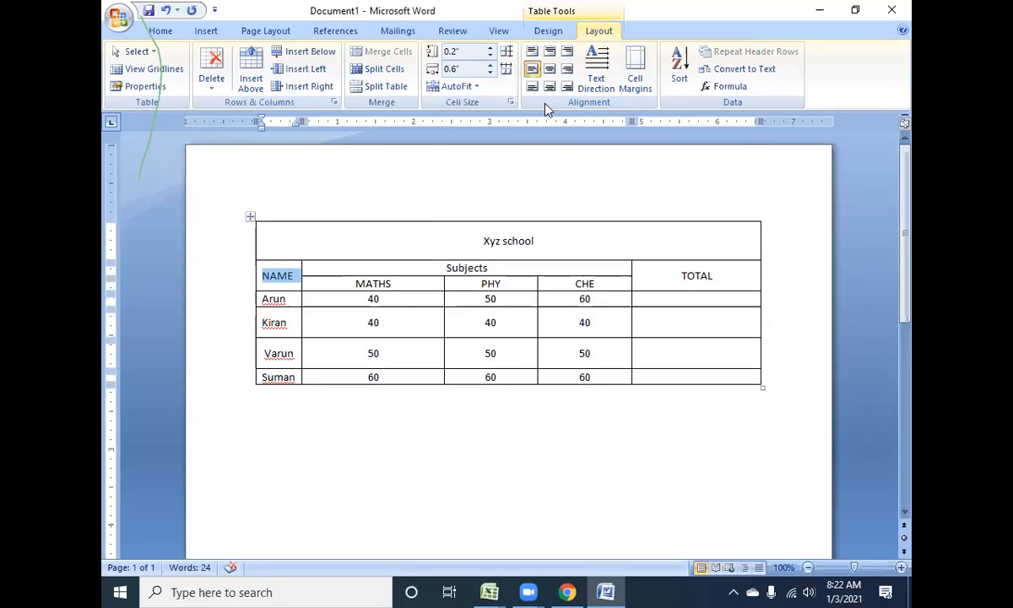
left_click(636, 74)
left_click(600, 232)
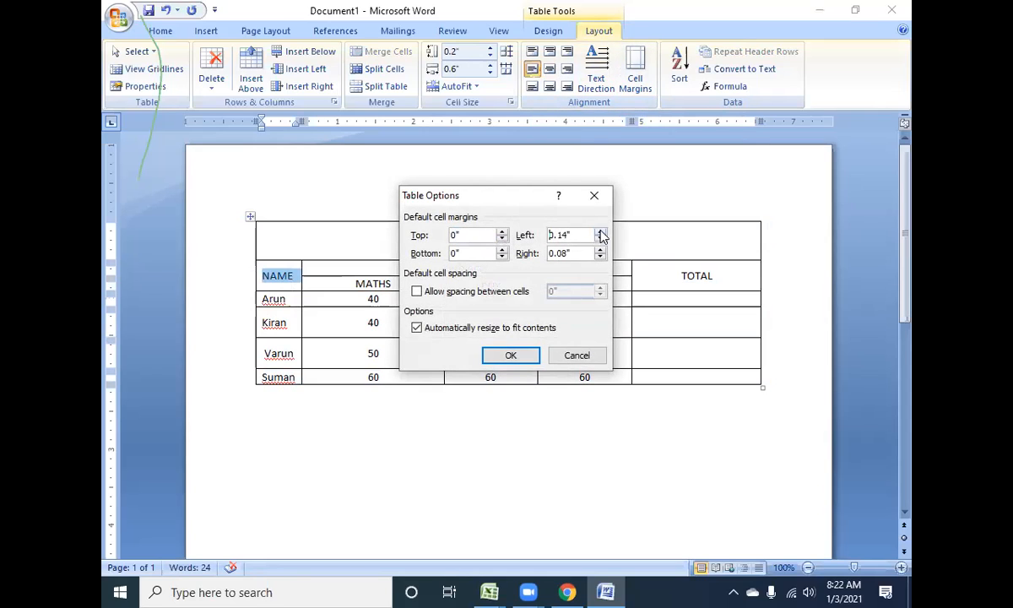
left_click(600, 235)
left_click(500, 354)
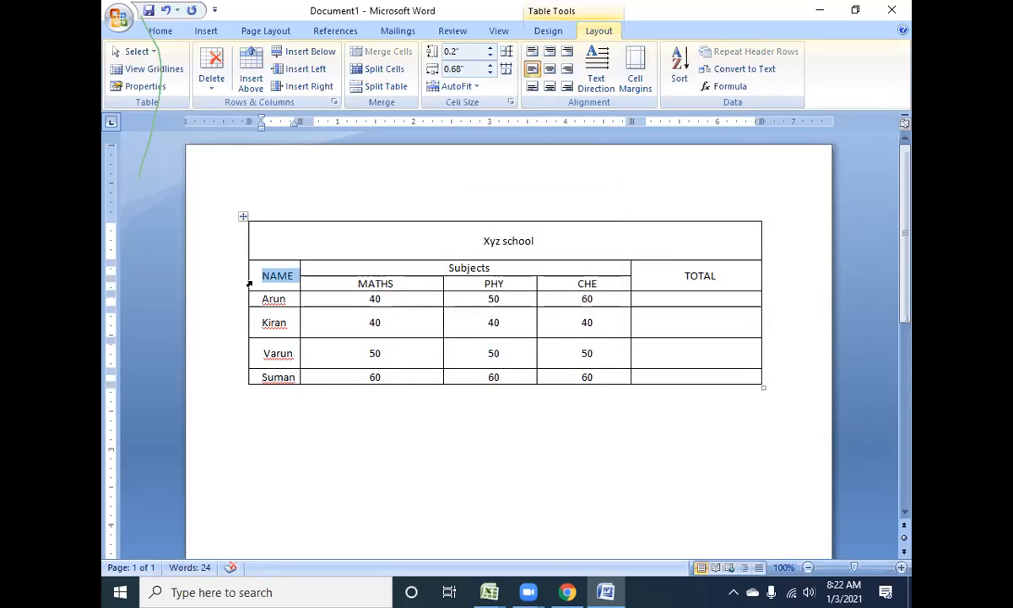
Step: Increase the default left cell margin further so the text sits well clear of the cell borders
left_click(646, 76)
left_click(600, 232)
left_click(600, 235)
left_click(601, 234)
left_click(523, 354)
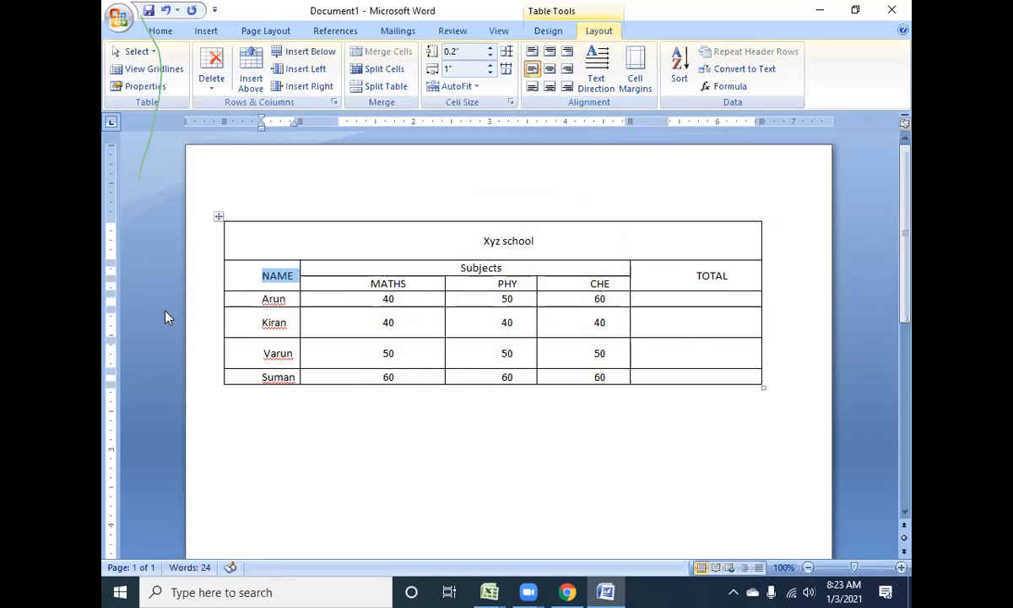
Step: Add the filler text "Sdfjkbsdf sdklsdfkl" below NAME in the header cell and delete it
left_click(303, 274)
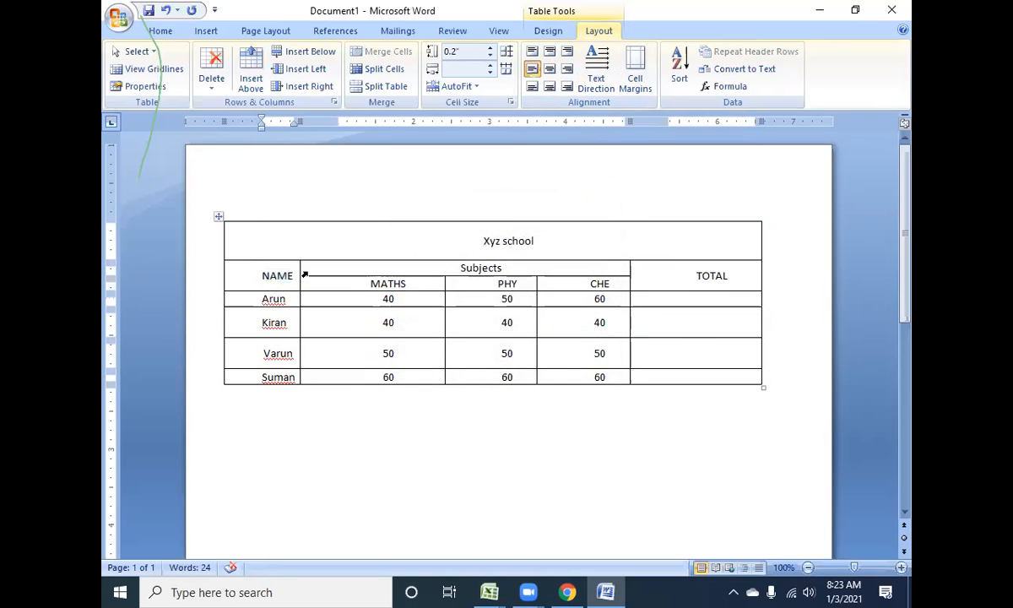
key("Return")
type("sdfjkbsdf sdklsdfkl")
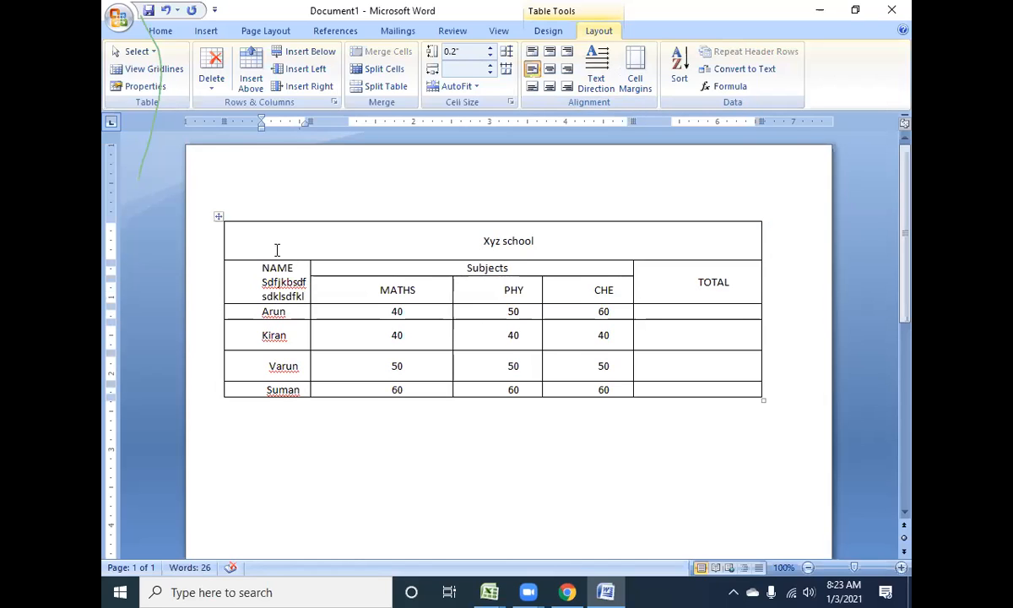
left_click(219, 219)
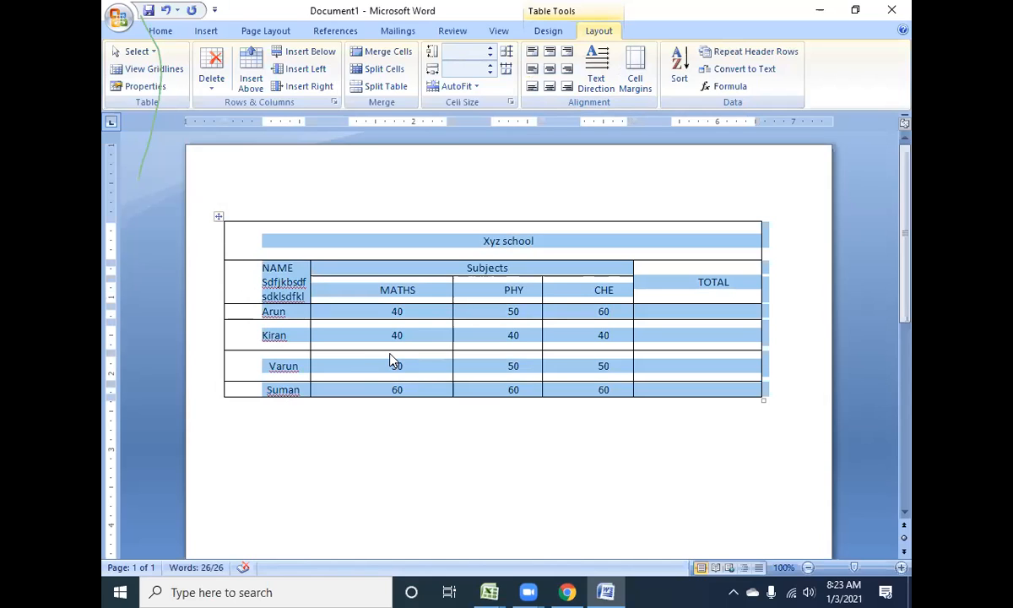
left_click(274, 313)
left_click_drag(304, 296, 728, 384)
key("BackSpace")
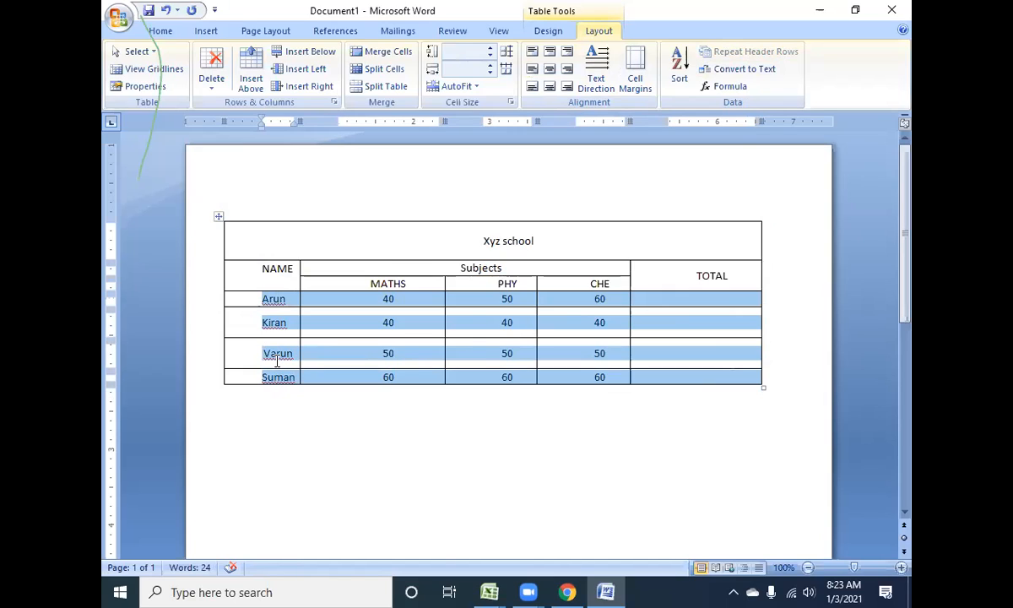
Step: Sort the selected student rows by Column 1 as text in ascending order, with no header row
left_click(679, 68)
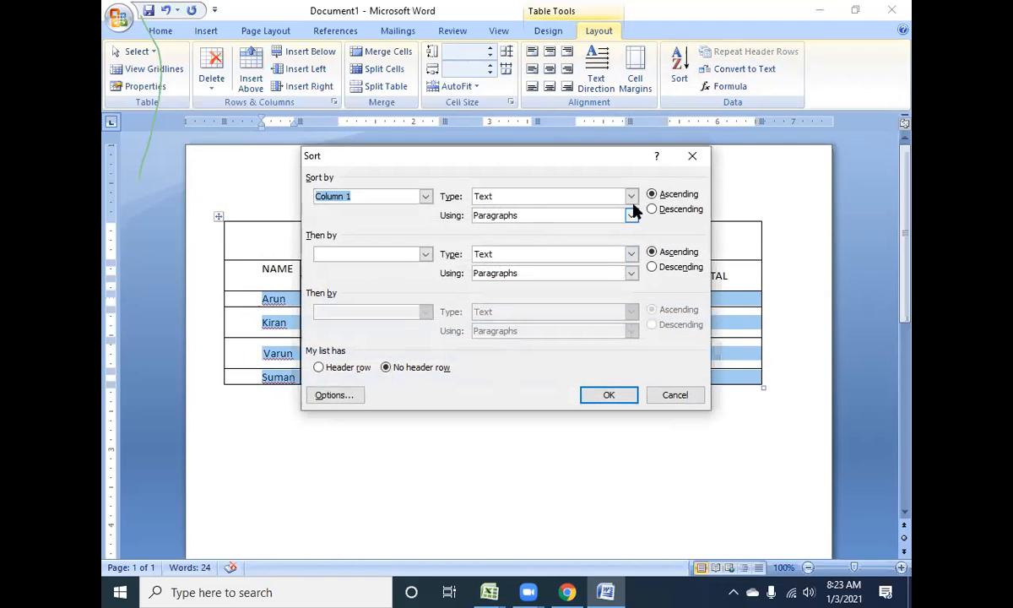
left_click(660, 196)
left_click(603, 397)
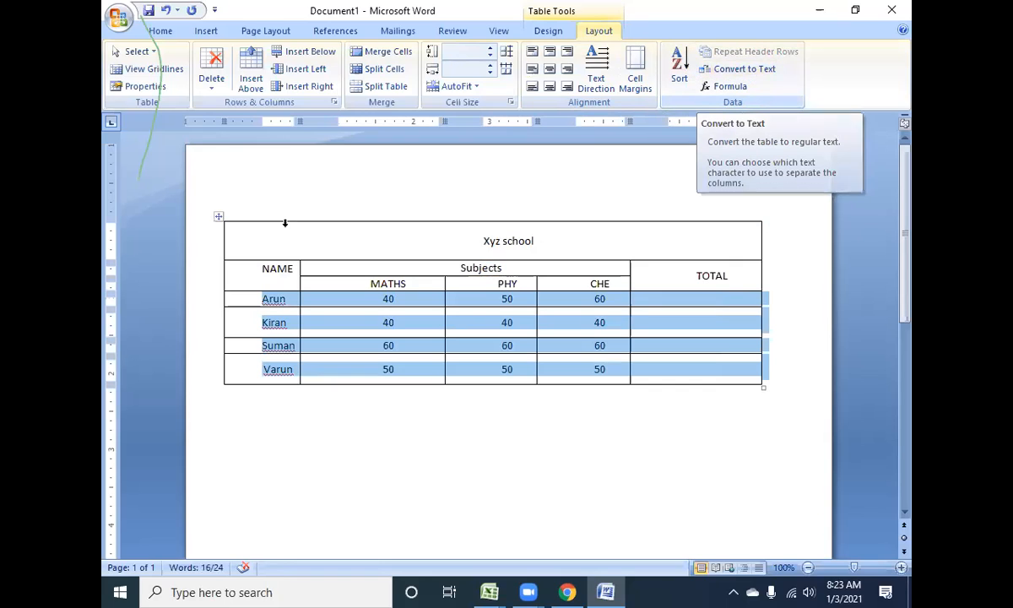
Step: Convert the whole marks table to text separated with commas, and undo the conversion
left_click(219, 216)
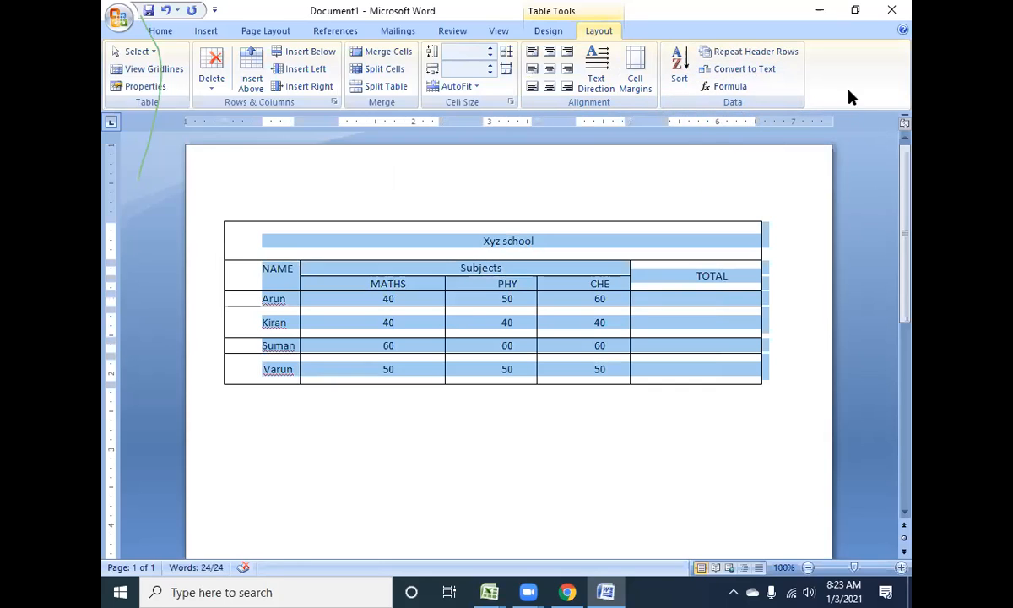
left_click(743, 69)
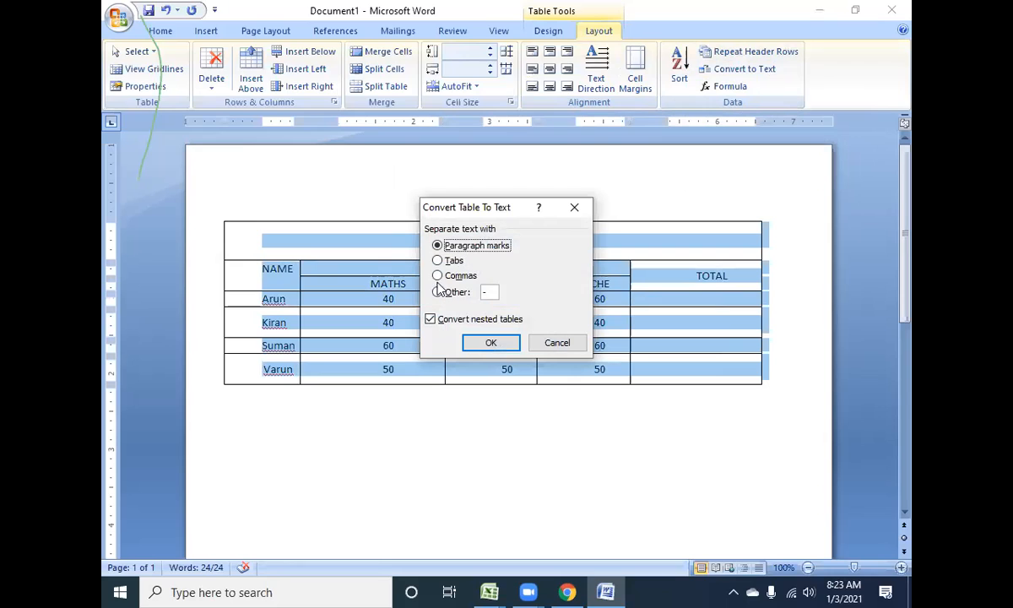
left_click(438, 276)
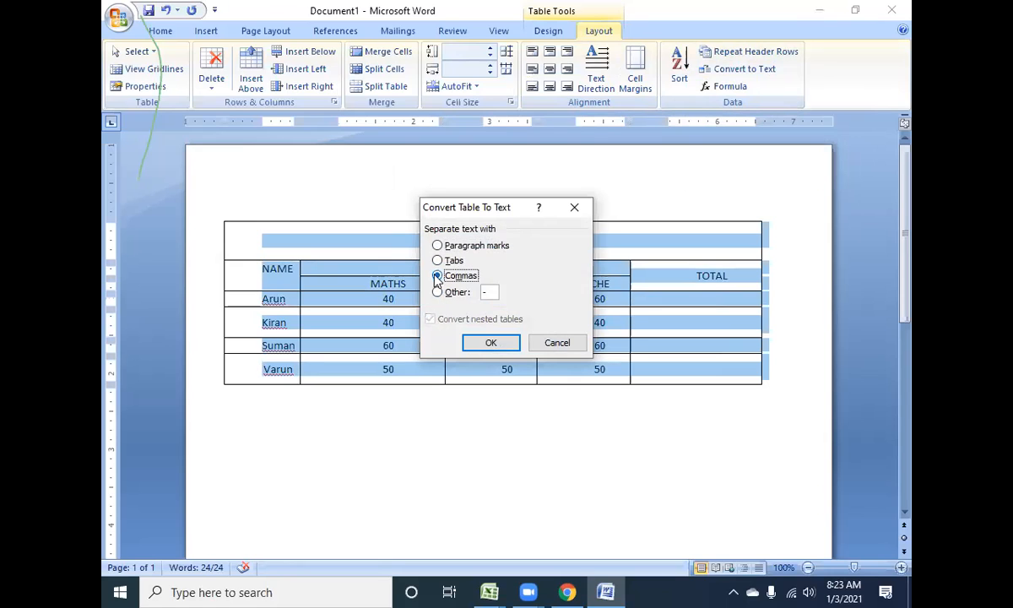
left_click(491, 342)
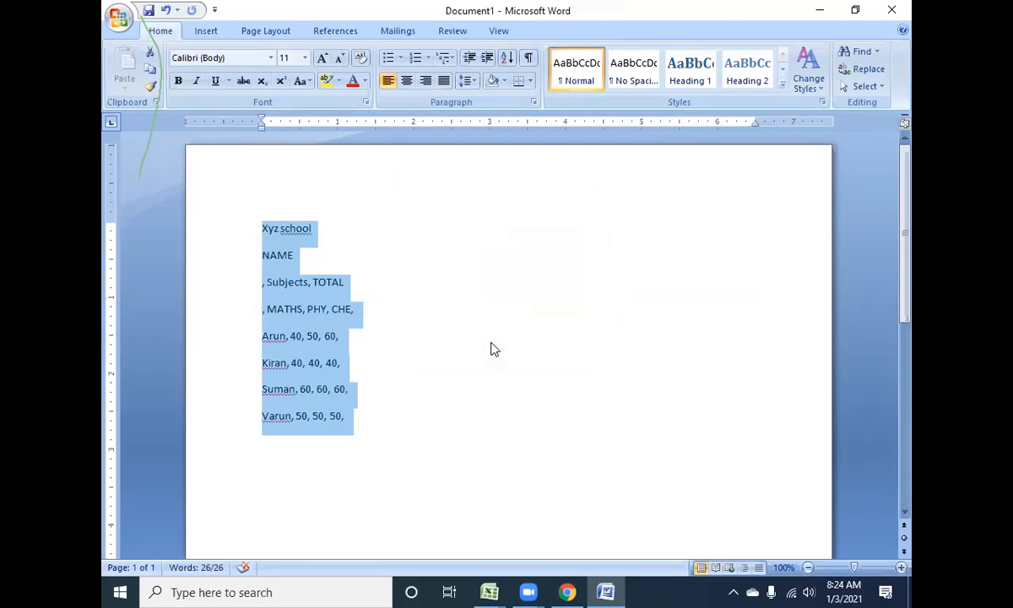
key("ctrl+z")
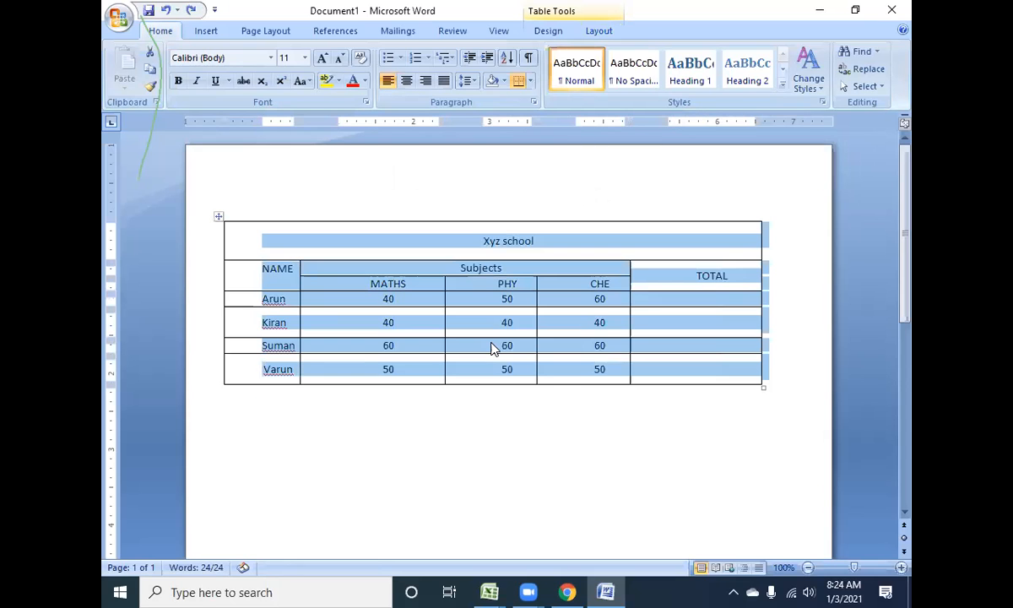
Step: Convert the whole table to text using "*" as the custom separator, undo it and return to the table layout tools
left_click(596, 31)
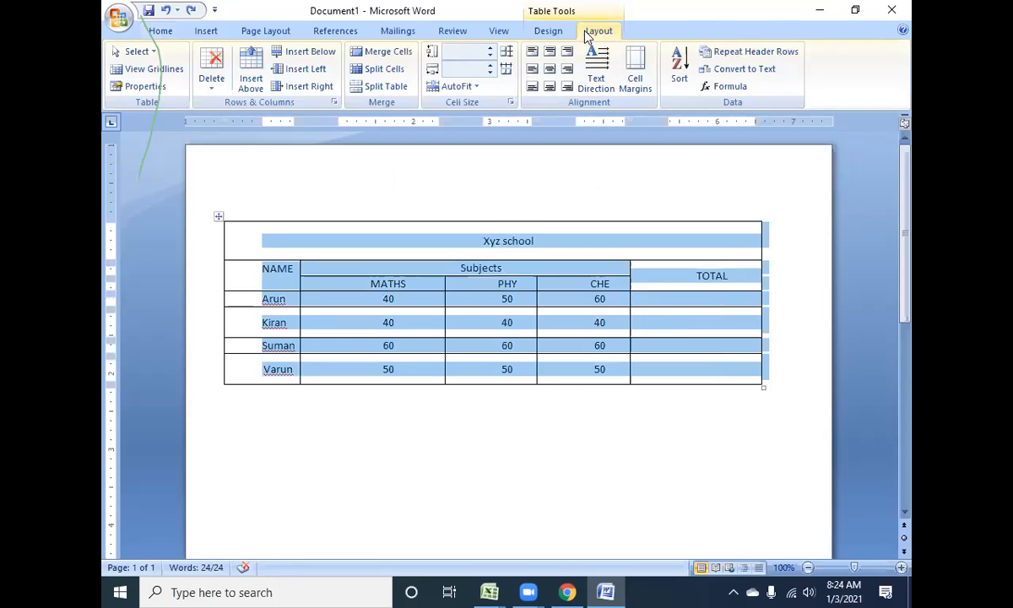
left_click(741, 68)
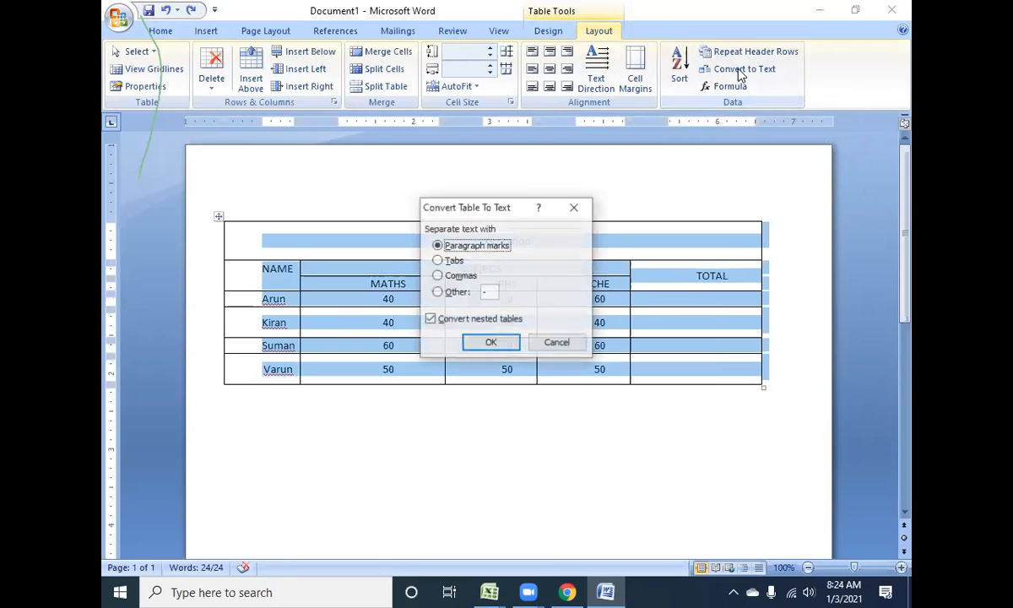
left_click(436, 291)
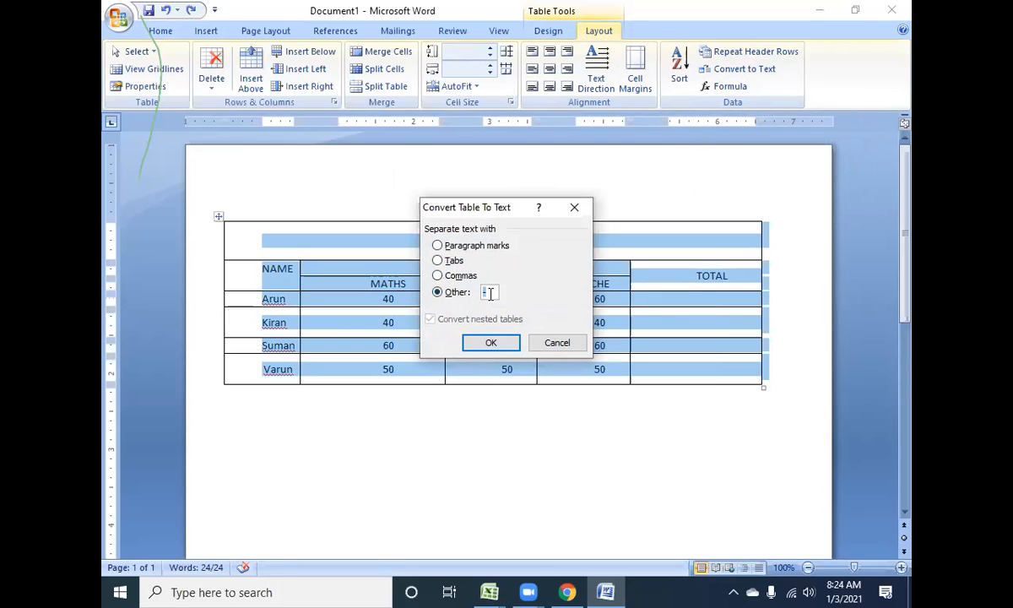
type("*")
left_click(494, 343)
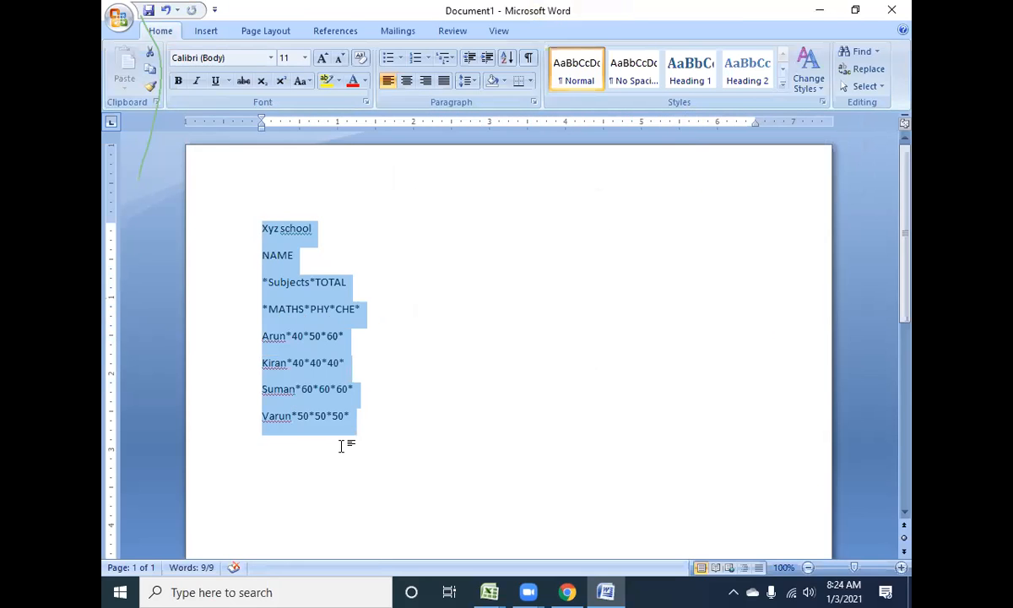
key("ctrl+z")
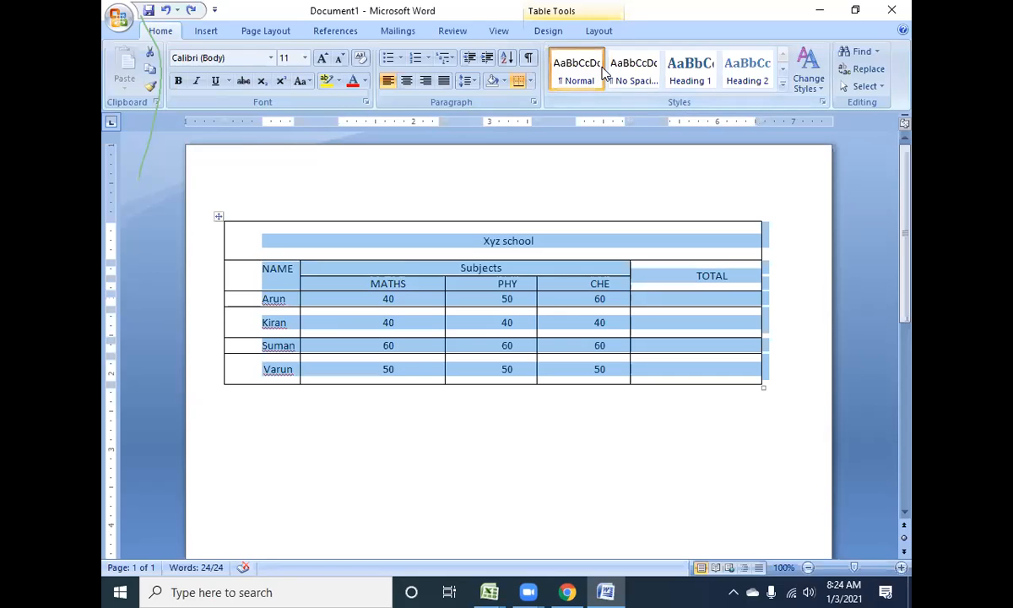
left_click(601, 32)
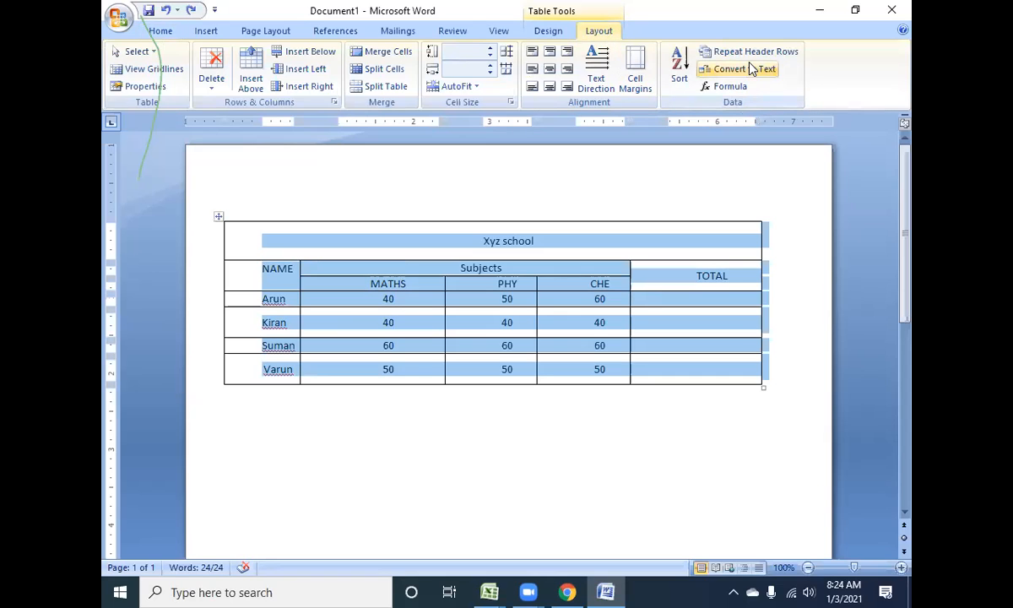